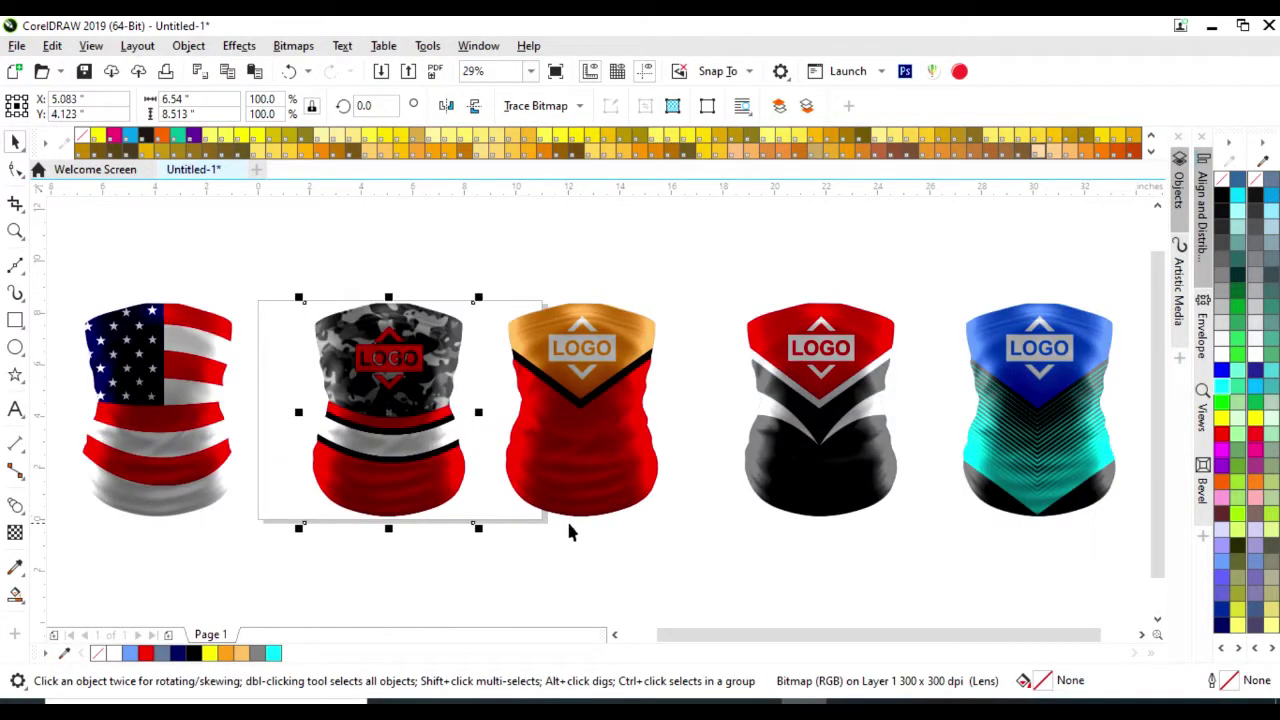
Look over the row of gaiter mockups and zoom in on the blank grey gaiter
{"action": "left_click", "coordinate": [1035, 460]}
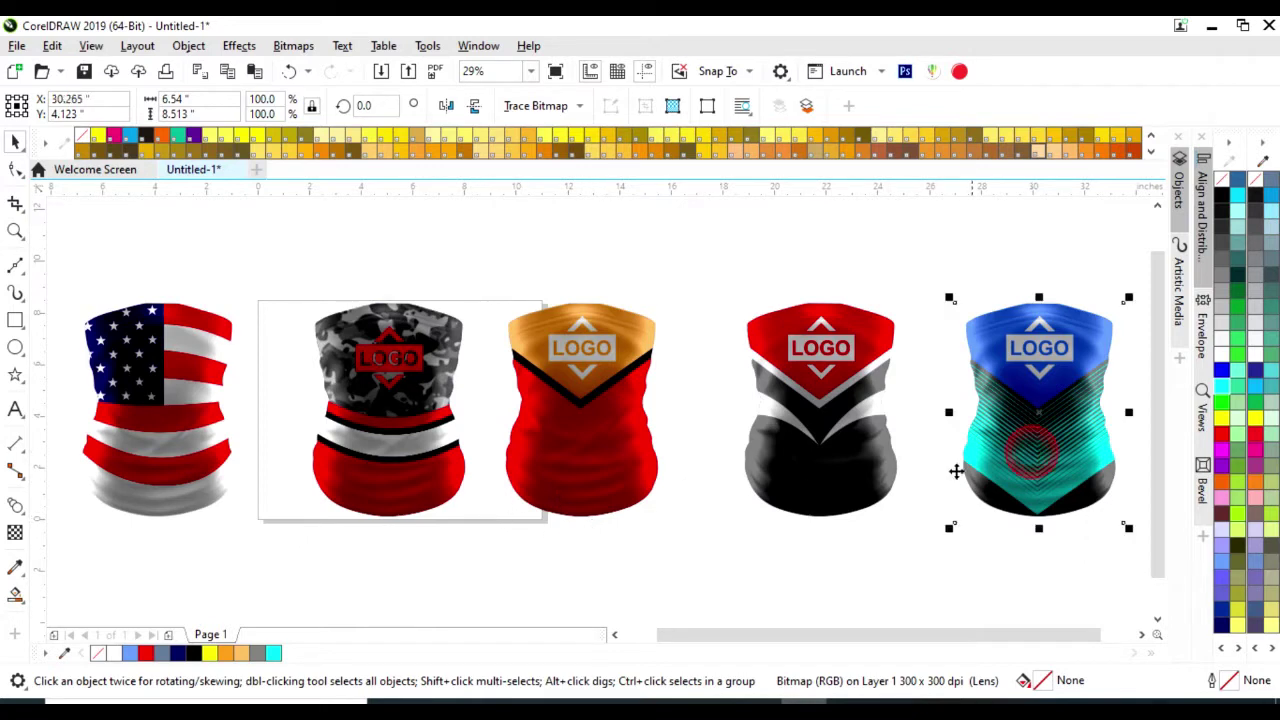
{"action": "scroll", "coordinate": [857, 503], "scroll_direction": "down", "scroll_amount": 2}
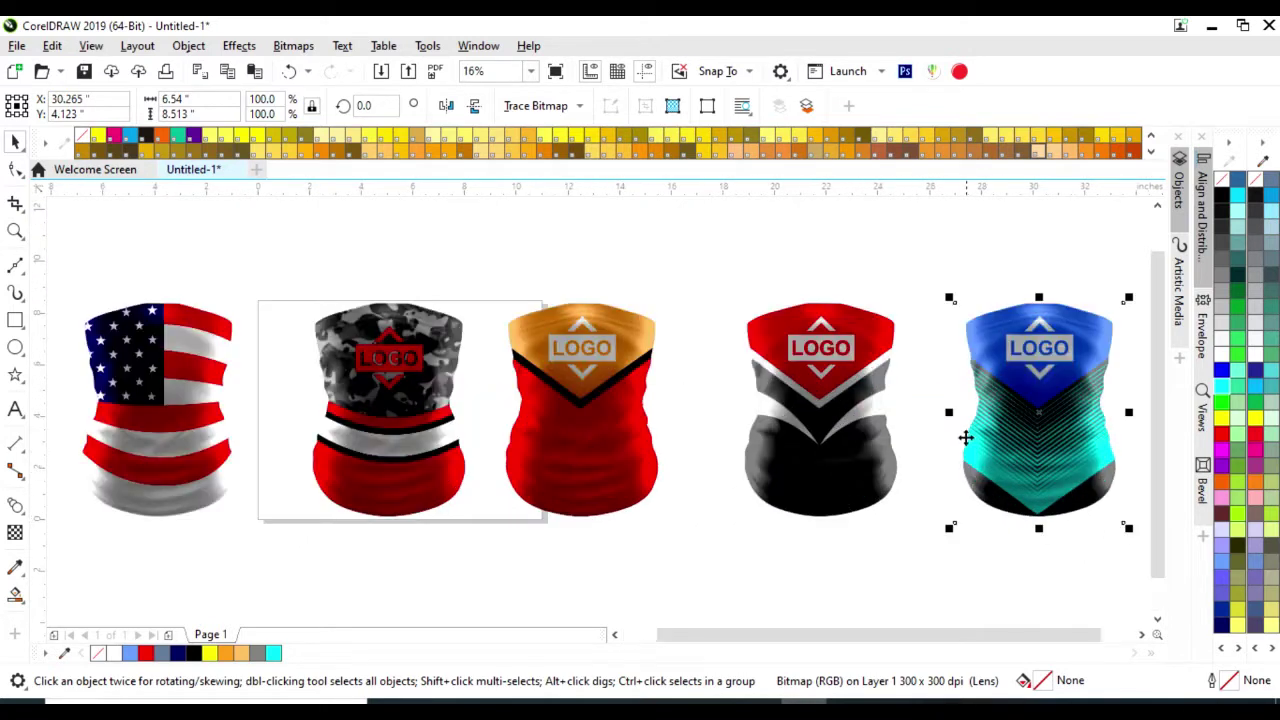
{"action": "scroll", "coordinate": [838, 420], "scroll_direction": "up", "scroll_amount": 3}
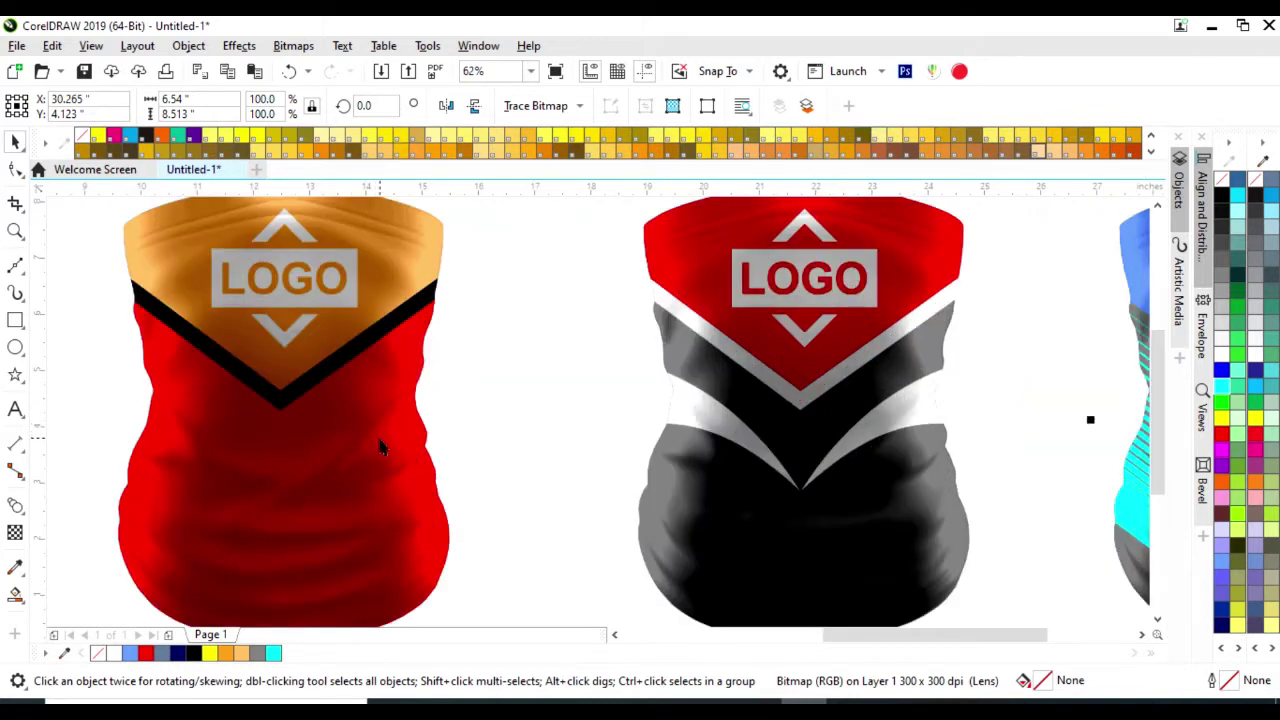
{"action": "scroll", "coordinate": [386, 448], "scroll_direction": "down", "scroll_amount": 2}
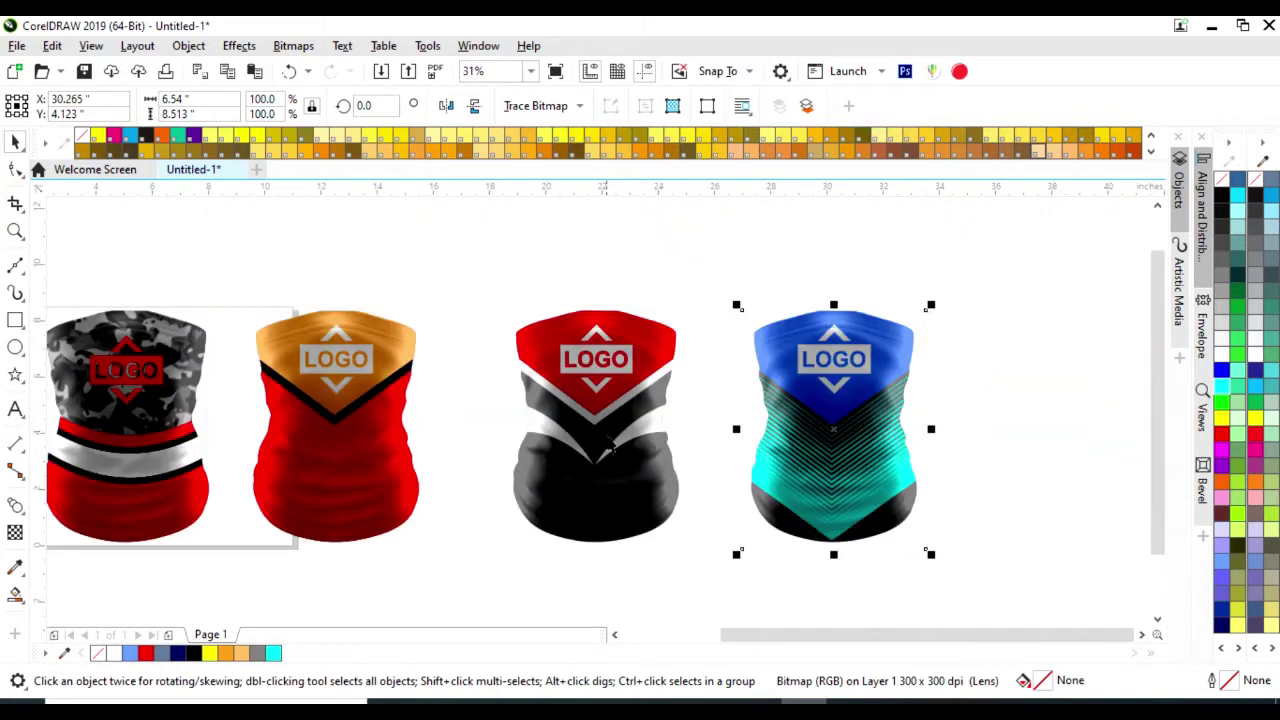
{"action": "scroll", "coordinate": [606, 444], "scroll_direction": "down", "scroll_amount": 2}
{"action": "scroll", "coordinate": [247, 447], "scroll_direction": "up", "scroll_amount": 2}
{"action": "scroll", "coordinate": [235, 450], "scroll_direction": "up", "scroll_amount": 2}
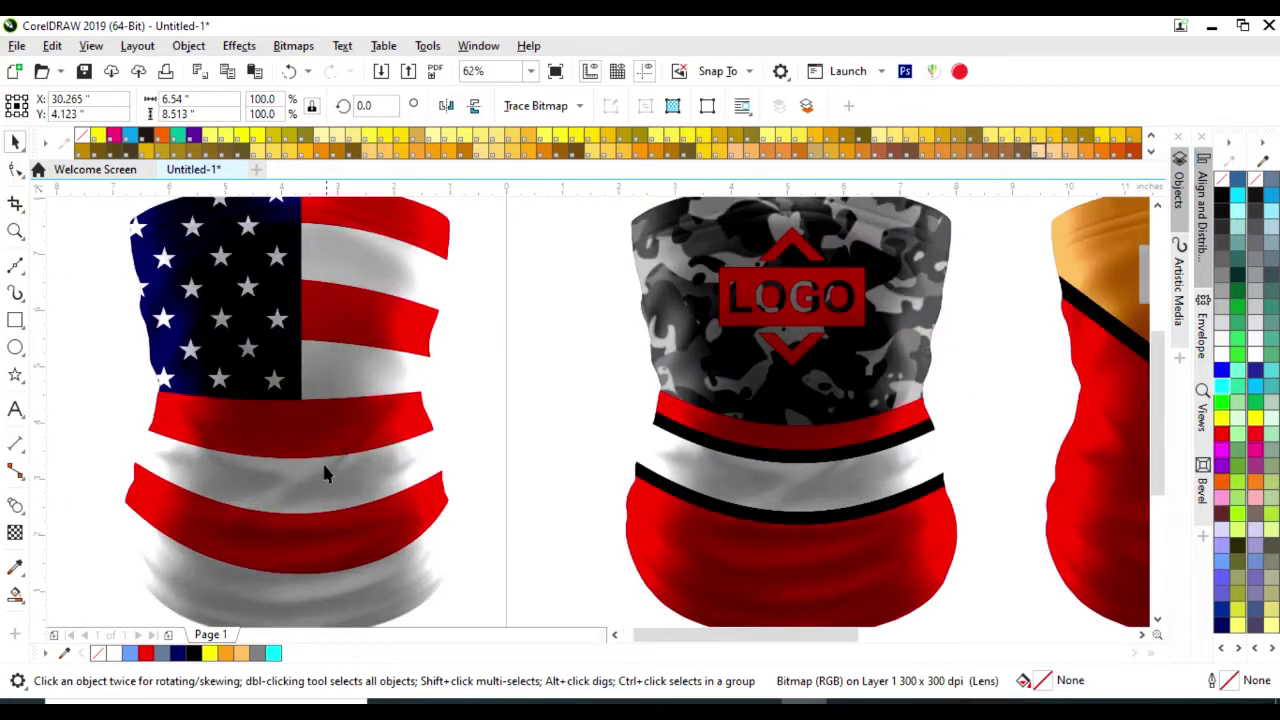
{"action": "scroll", "coordinate": [323, 473], "scroll_direction": "down", "scroll_amount": 2}
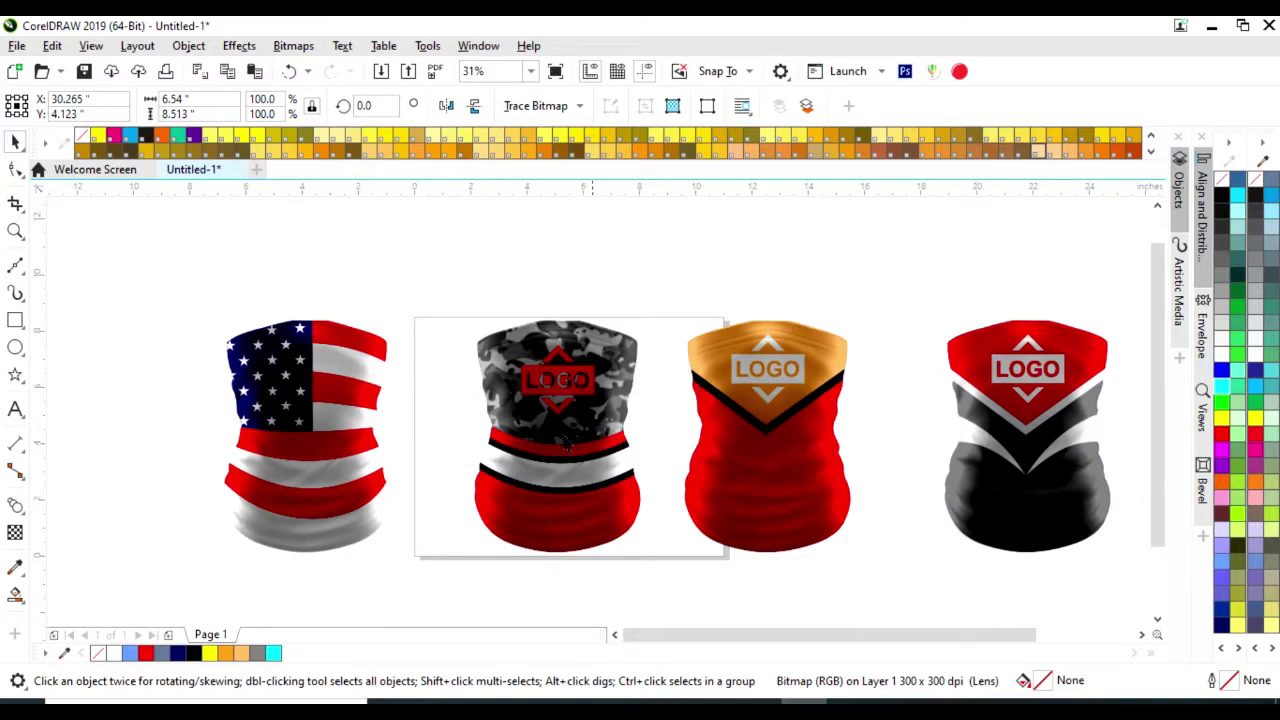
{"action": "left_click", "coordinate": [785, 392]}
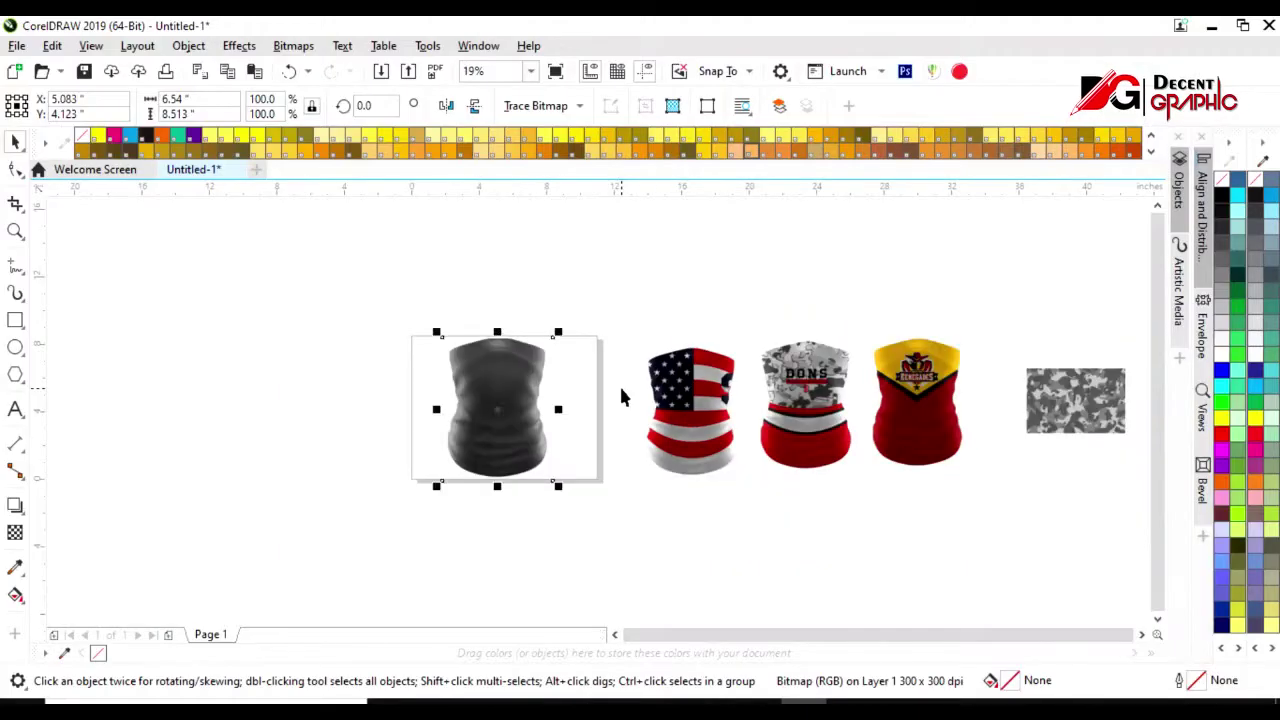
{"action": "key", "text": "shift+F2"}
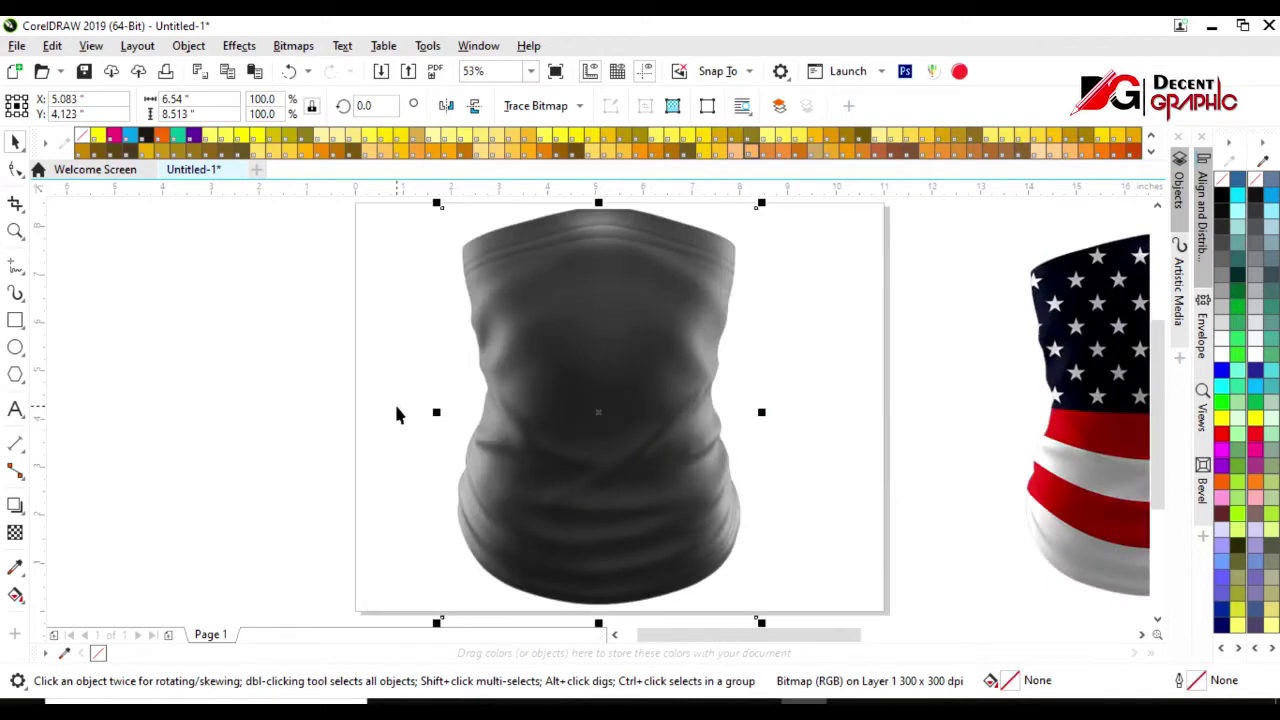
{"action": "scroll", "coordinate": [406, 418], "scroll_direction": "down", "scroll_amount": 2}
Outline-trace the grey gaiter as Clipart with a reduced bitmap in Black and White mode
{"action": "left_click", "coordinate": [581, 110]}
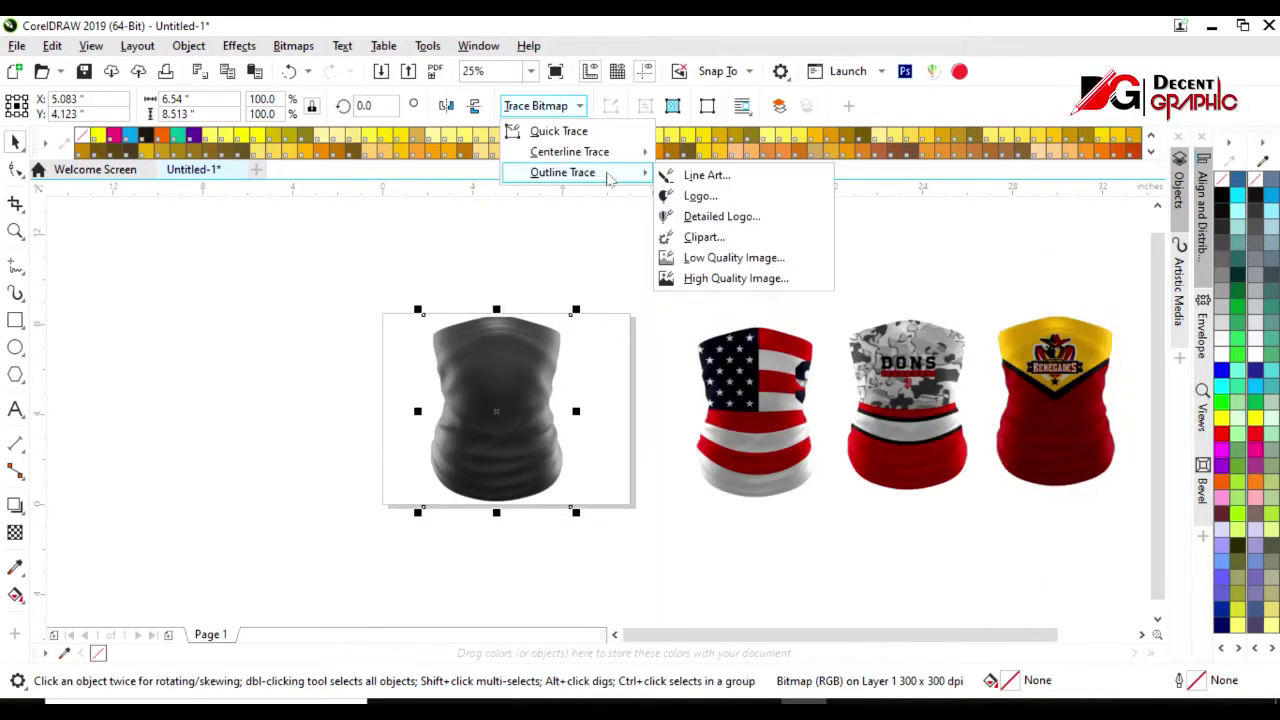
{"action": "left_click", "coordinate": [712, 236]}
{"action": "left_click", "coordinate": [600, 406]}
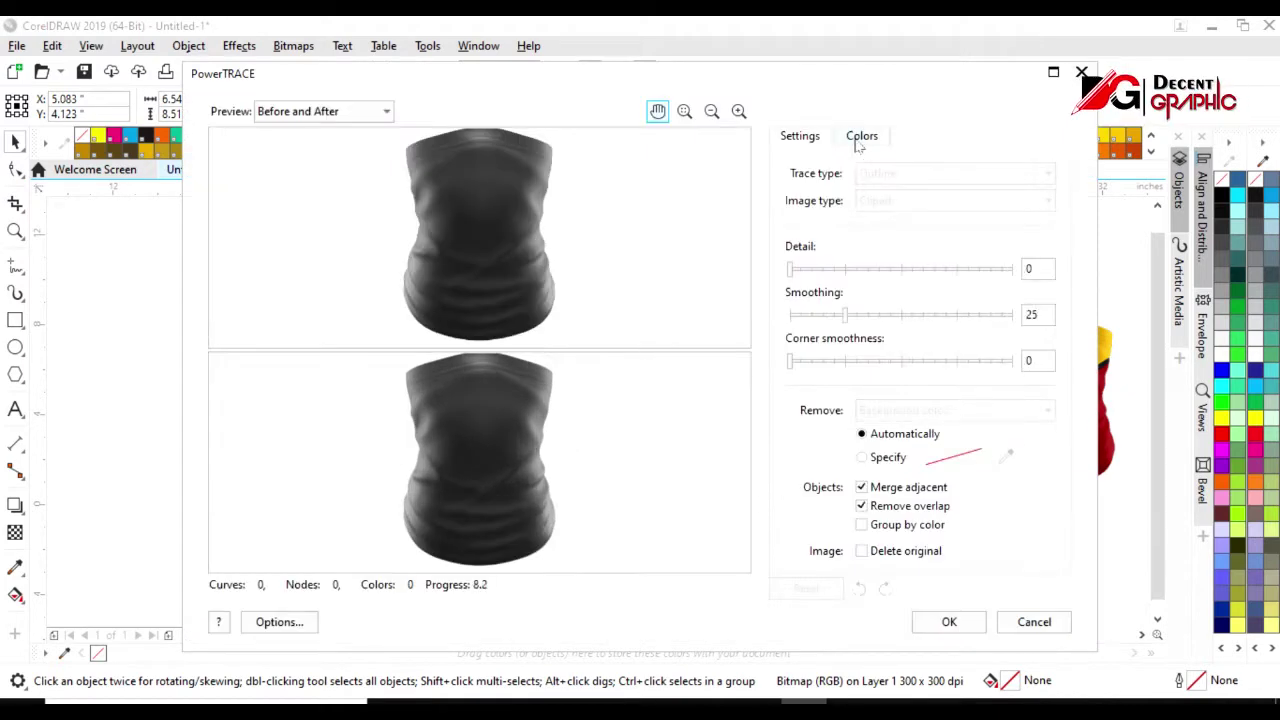
{"action": "left_click", "coordinate": [858, 139]}
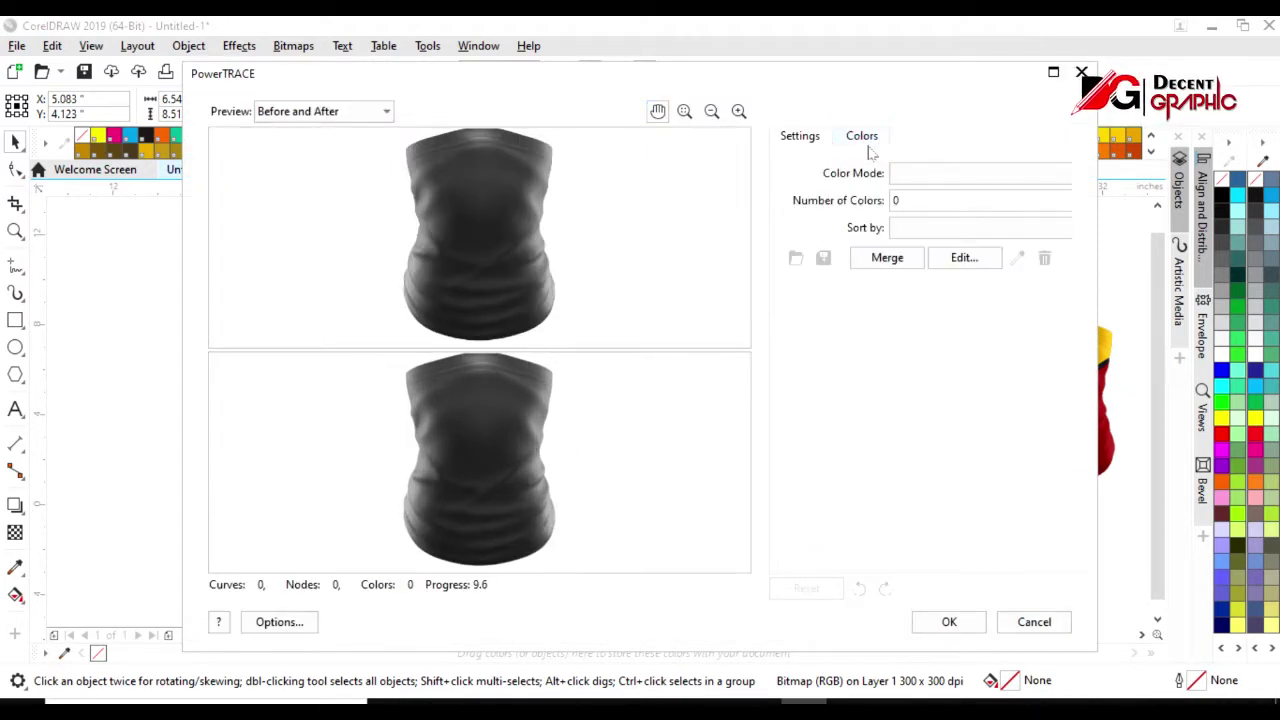
{"action": "left_click", "coordinate": [915, 175]}
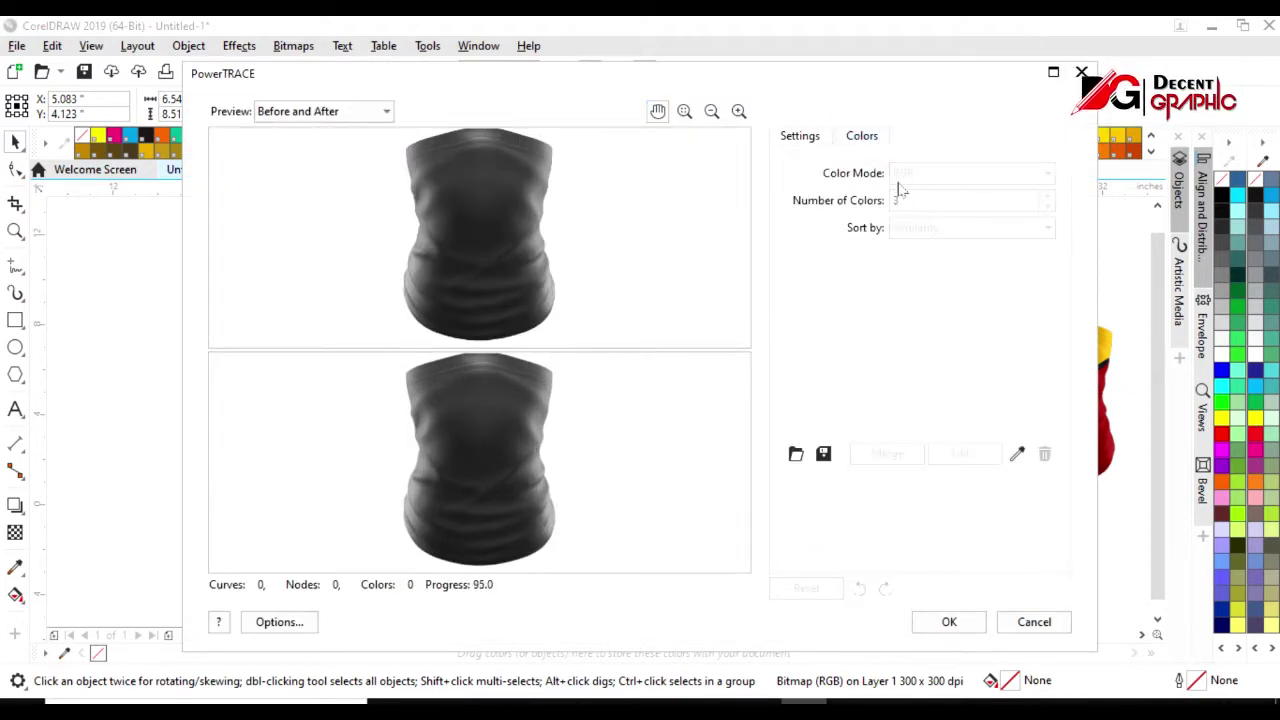
{"action": "left_click", "coordinate": [947, 175]}
{"action": "left_click", "coordinate": [938, 253]}
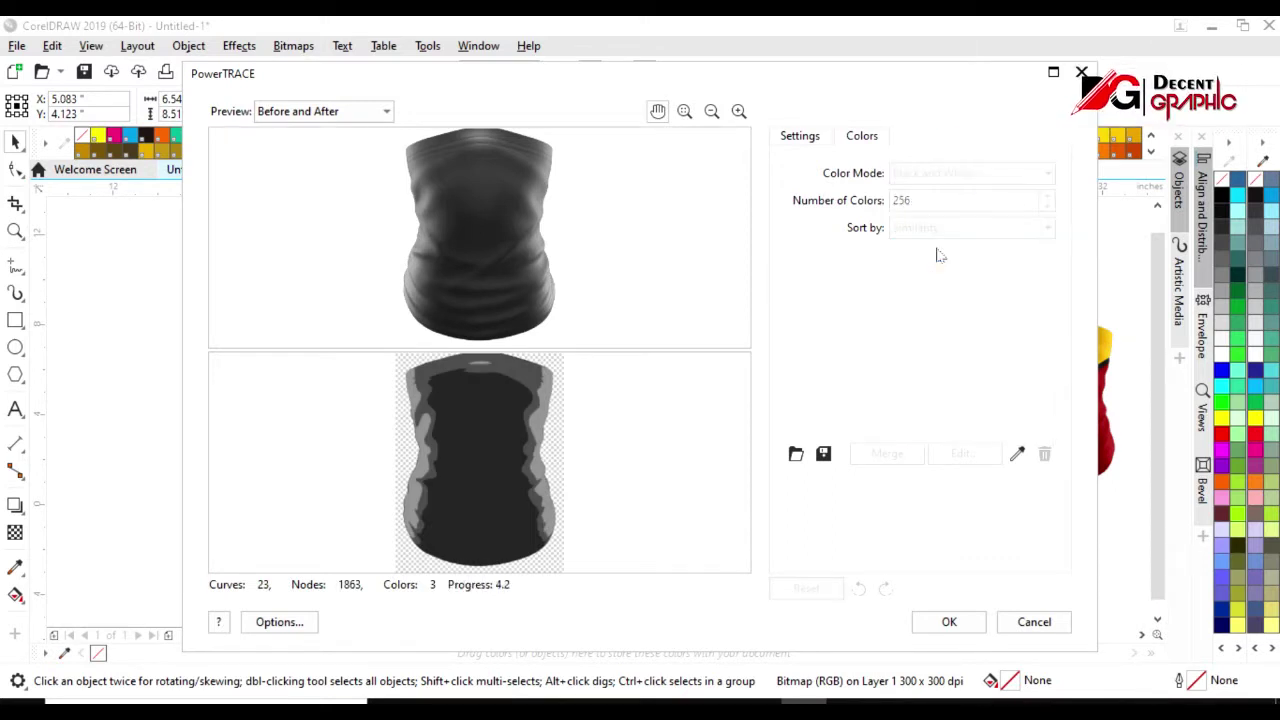
{"action": "left_click", "coordinate": [949, 622]}
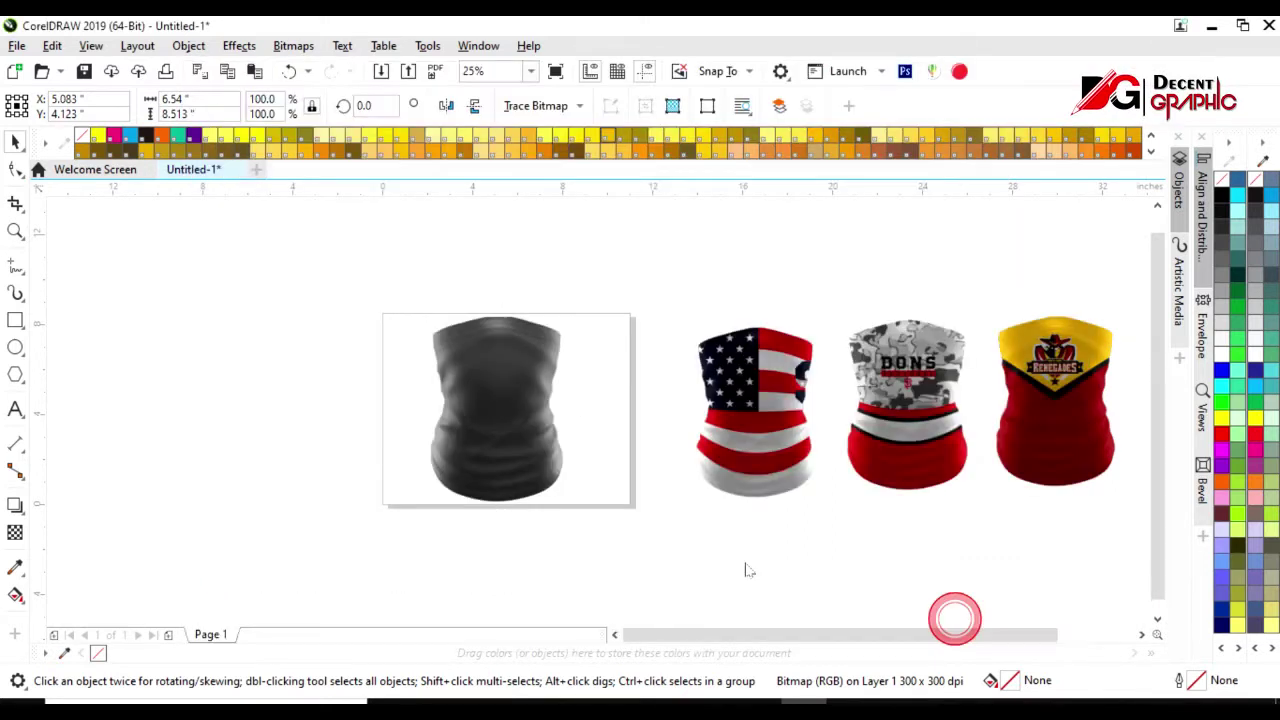
Fill the traced shape light blue, send it behind the photo, and blend the photo in Subtract mode
{"action": "left_click", "coordinate": [1221, 360]}
{"action": "left_click", "coordinate": [1221, 560]}
{"action": "key", "text": "shift+Page_Down"}
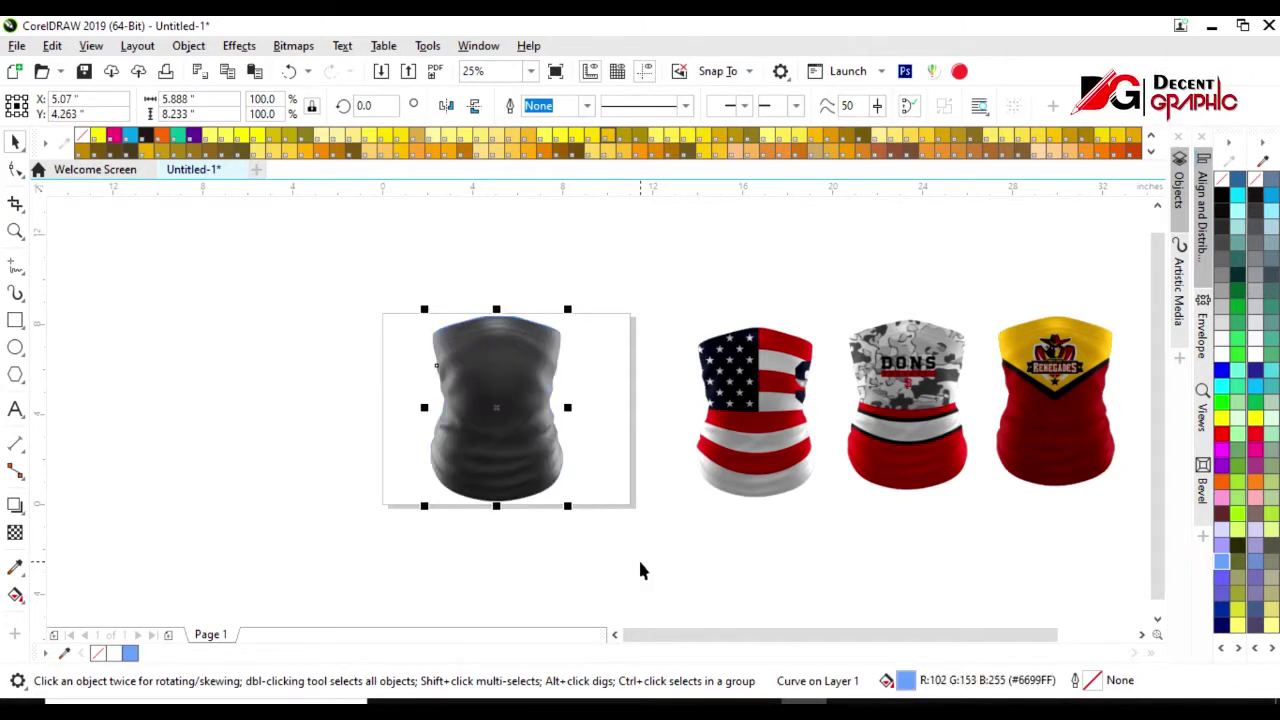
{"action": "left_click", "coordinate": [534, 546]}
{"action": "left_click", "coordinate": [491, 434]}
{"action": "left_click", "coordinate": [15, 532]}
{"action": "left_click", "coordinate": [245, 110]}
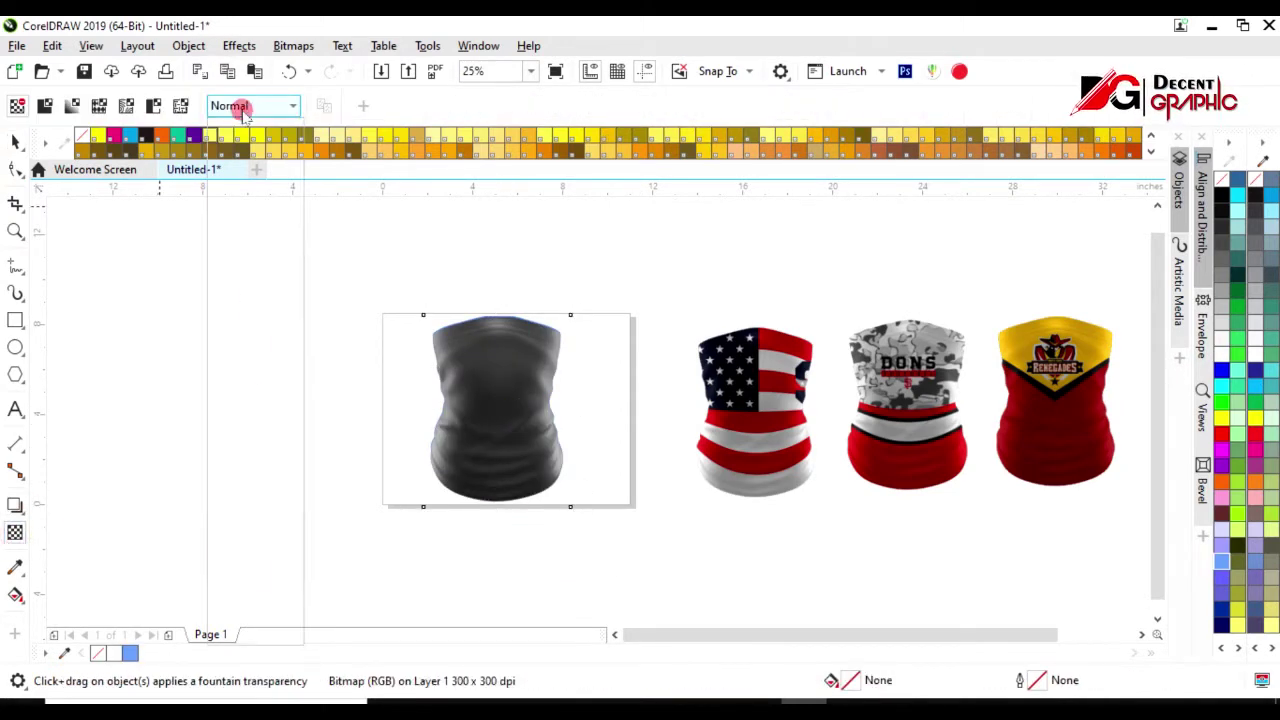
{"action": "left_click", "coordinate": [230, 163]}
{"action": "left_click", "coordinate": [15, 140]}
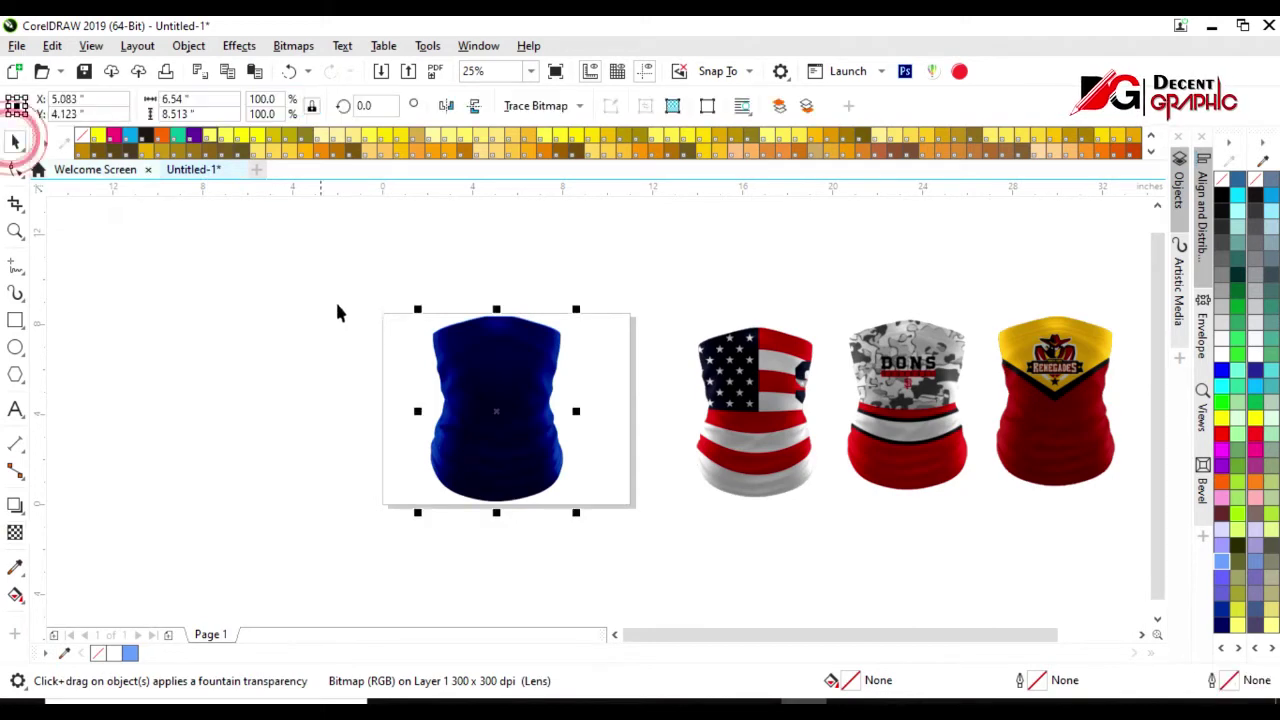
Brighten the blue gaiter with a Tone Curve adjustment
{"action": "left_click", "coordinate": [239, 46]}
{"action": "left_click", "coordinate": [462, 237]}
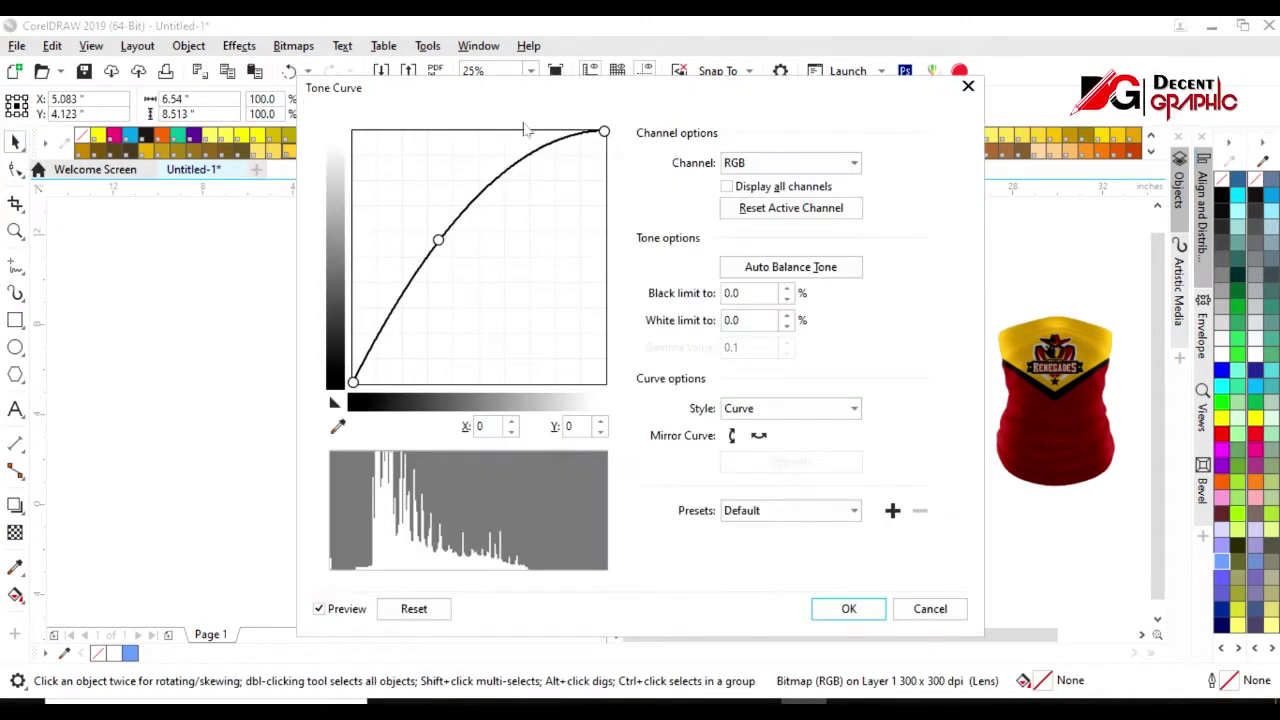
{"action": "left_click_drag", "start_coordinate": [521, 98], "coordinate": [823, 55]}
{"action": "left_click", "coordinate": [1151, 566]}
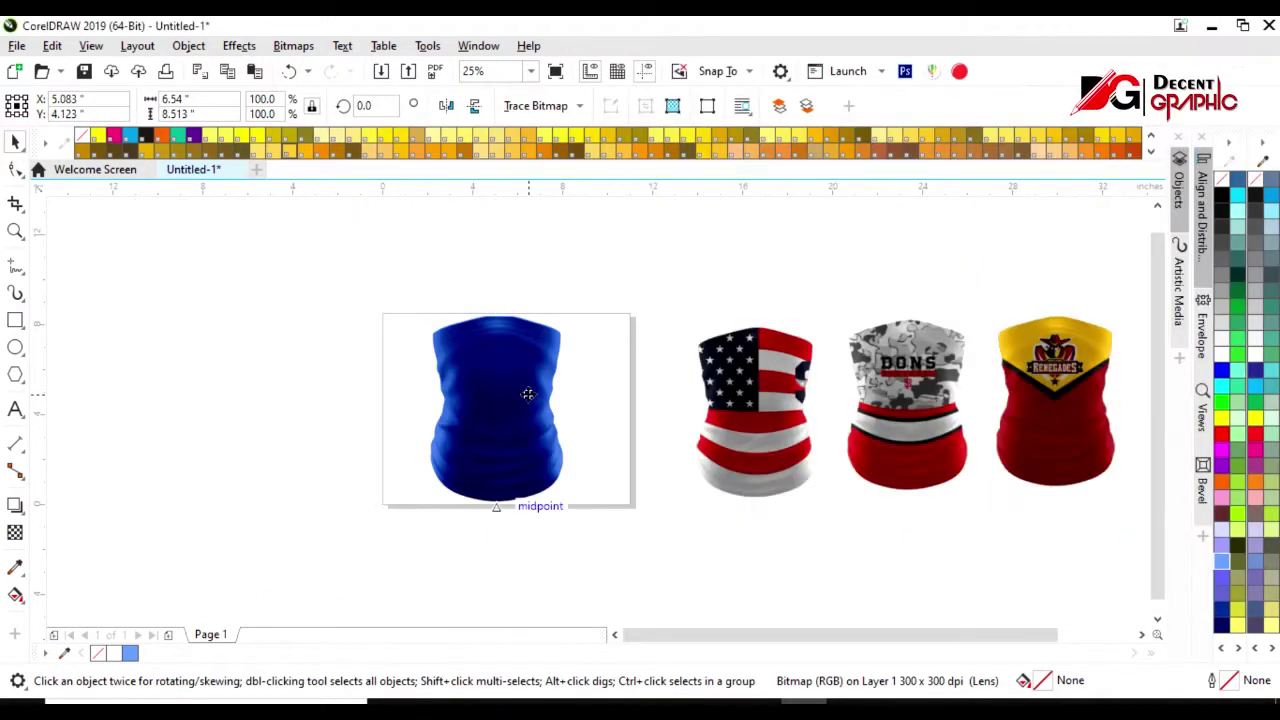
Zoom in on the blue gaiter and slide the photo off its blue backing shape
{"action": "key", "text": "shift+F2"}
{"action": "left_click_drag", "start_coordinate": [548, 437], "coordinate": [389, 451]}
{"action": "scroll", "coordinate": [389, 451], "scroll_direction": "down", "scroll_amount": 3}
{"action": "scroll", "coordinate": [767, 390], "scroll_direction": "up", "scroll_amount": 3}
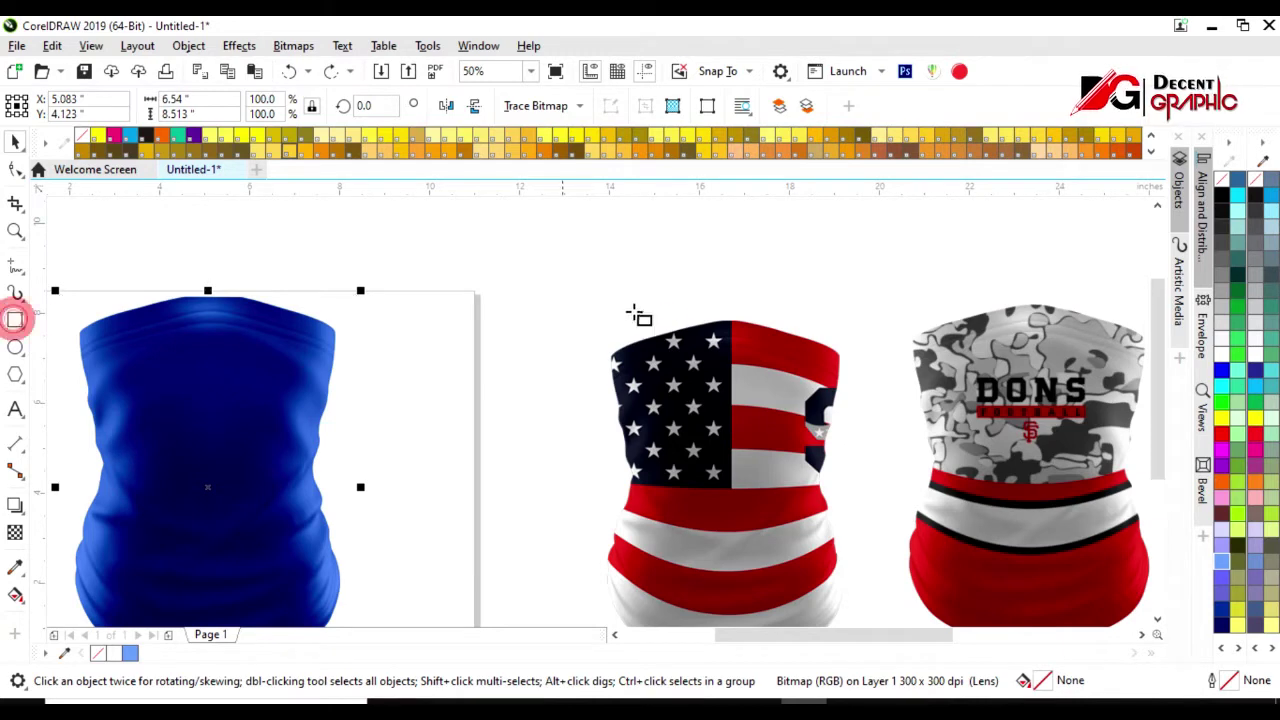
Enlarge the flag gaiter image and position it right beside the blue gaiter
{"action": "left_click_drag", "start_coordinate": [578, 299], "coordinate": [856, 388]}
{"action": "key", "text": "space"}
{"action": "key", "text": "Delete"}
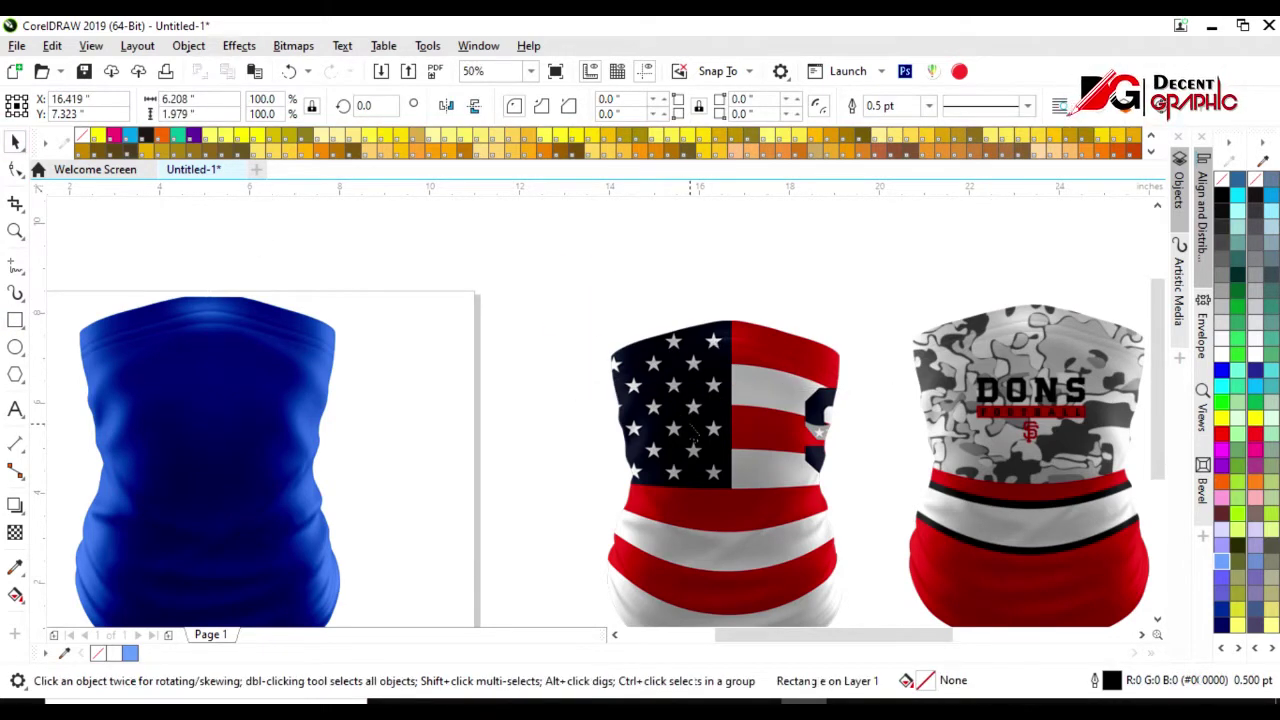
{"action": "left_click", "coordinate": [690, 424]}
{"action": "left_click_drag", "start_coordinate": [556, 303], "coordinate": [505, 250]}
{"action": "left_click_drag", "start_coordinate": [646, 409], "coordinate": [480, 413]}
{"action": "scroll", "coordinate": [518, 358], "scroll_direction": "down", "scroll_amount": 1}
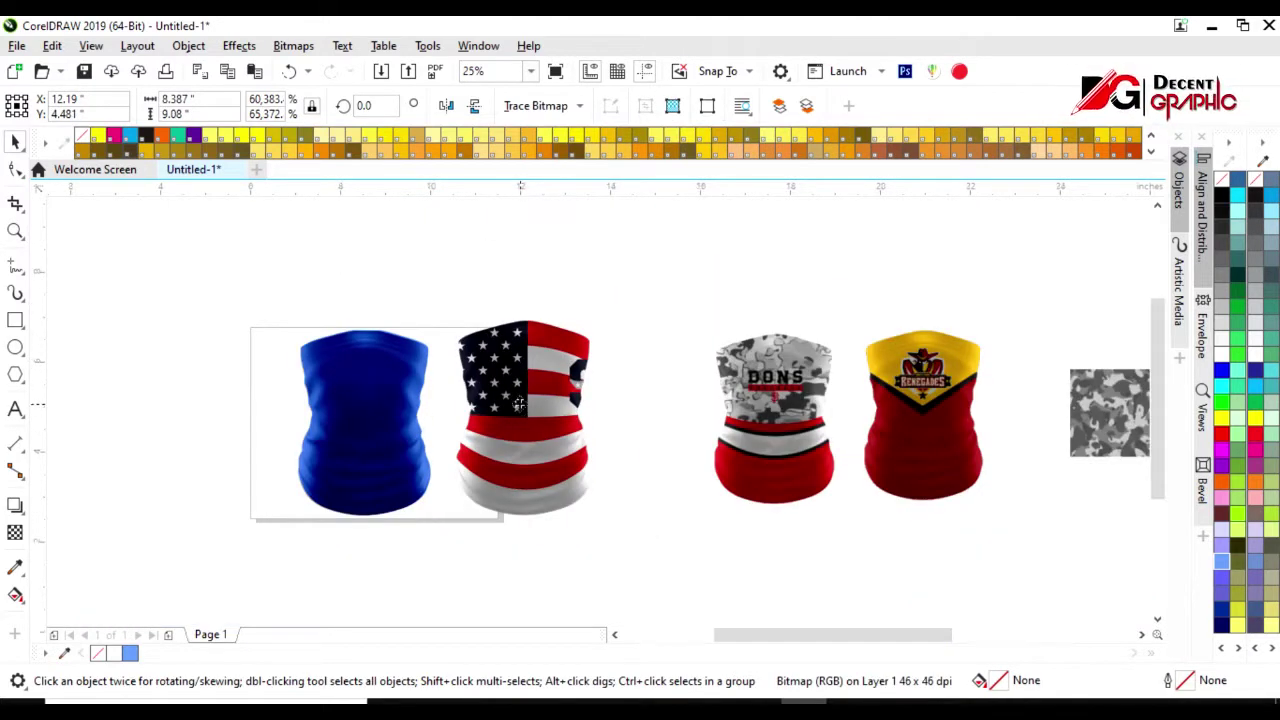
{"action": "scroll", "coordinate": [520, 402], "scroll_direction": "up", "scroll_amount": 1}
{"action": "left_click_drag", "start_coordinate": [537, 437], "coordinate": [657, 440]}
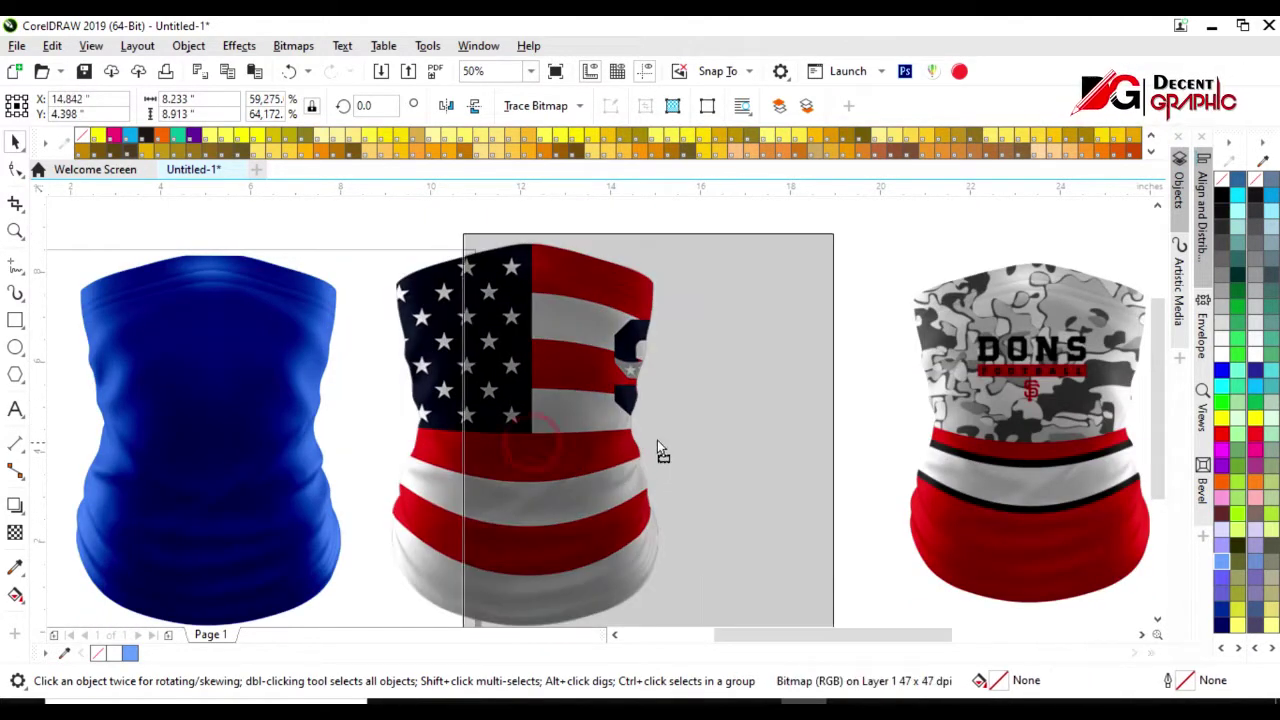
Draw a rectangle across the flag gaiter, halve its height, widen it to 9.071 in, and convert to curves
{"action": "key", "text": "F6"}
{"action": "left_click_drag", "start_coordinate": [491, 219], "coordinate": [809, 327]}
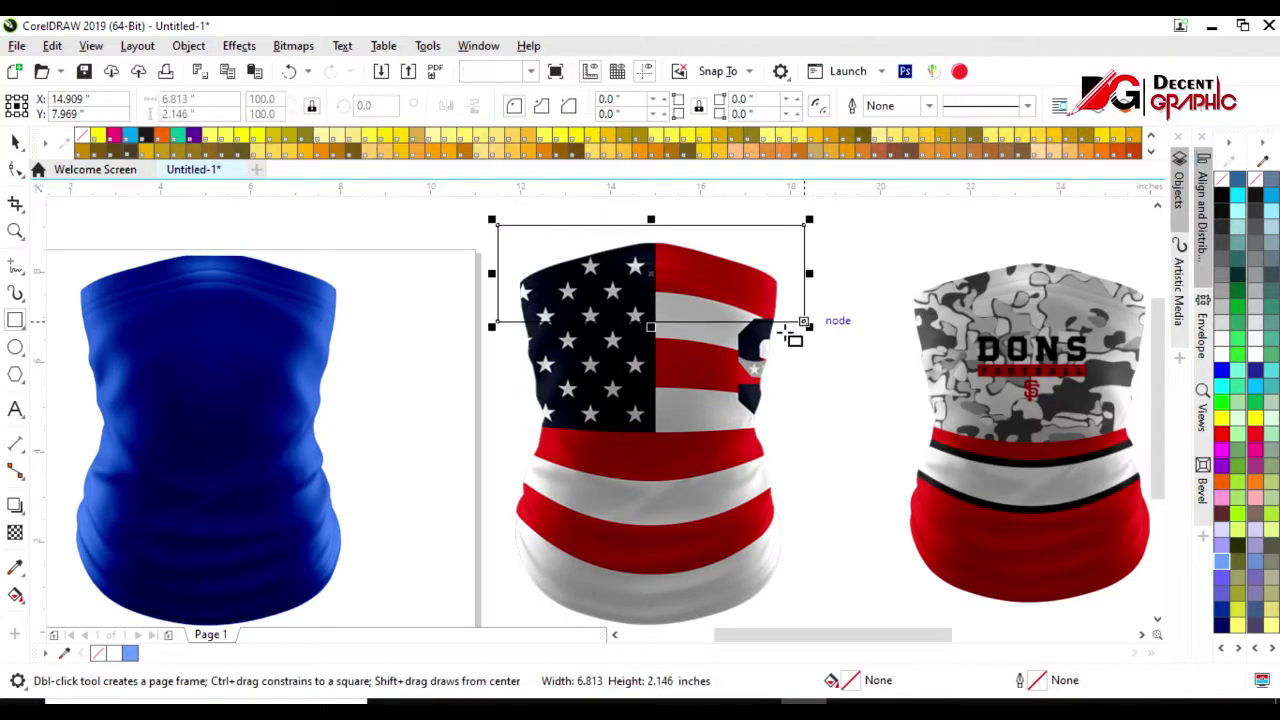
{"action": "left_click", "coordinate": [15, 141]}
{"action": "left_click_drag", "start_coordinate": [651, 219], "coordinate": [672, 359]}
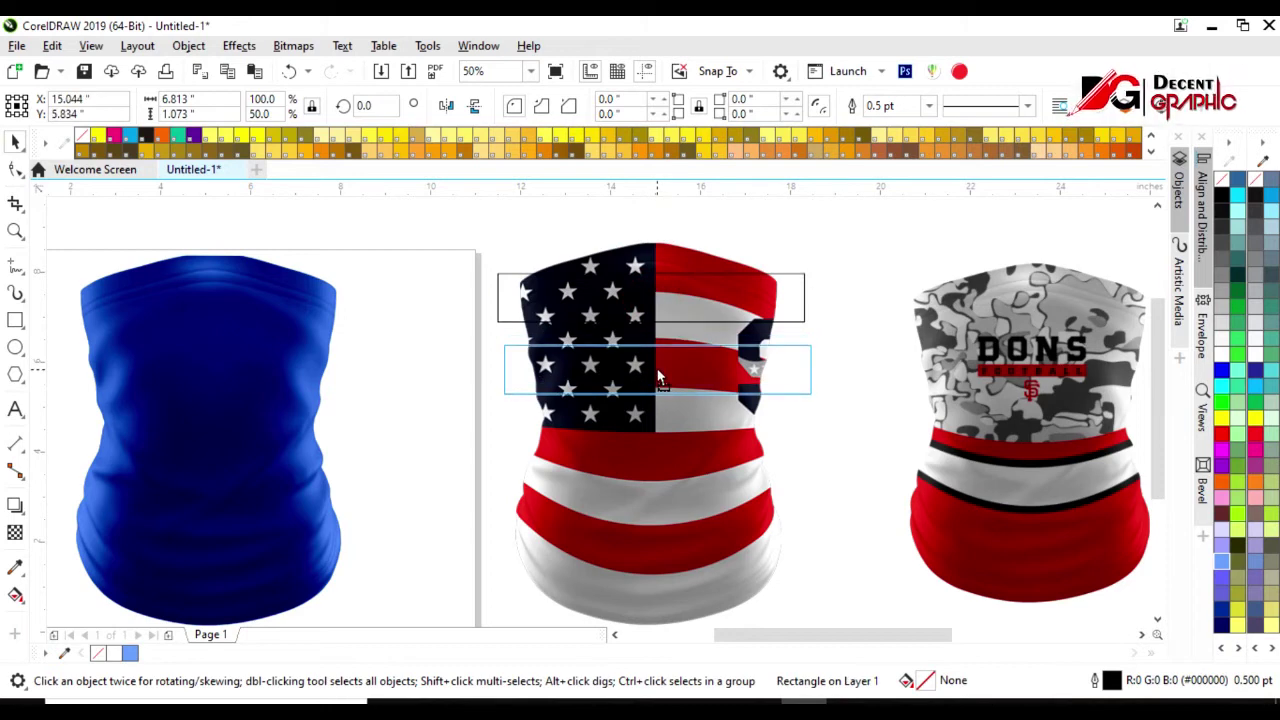
{"action": "left_click", "coordinate": [675, 468], "text": "shift"}
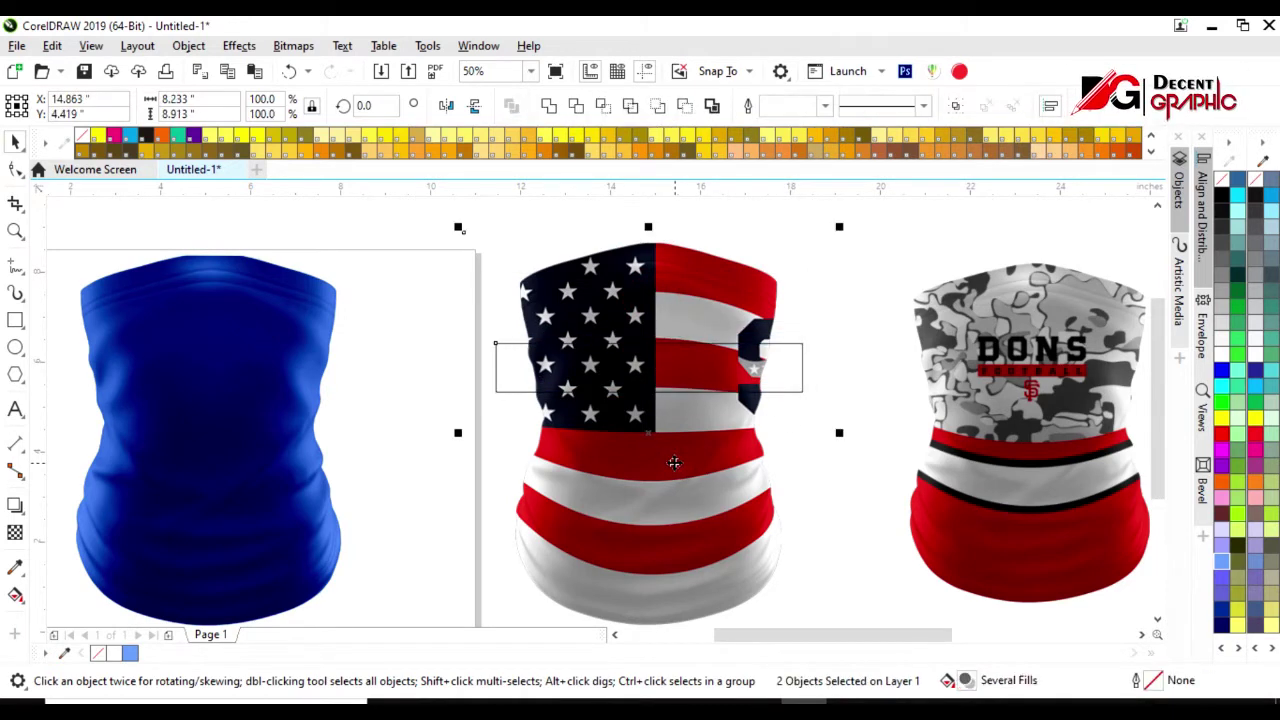
{"action": "left_click", "coordinate": [795, 391]}
{"action": "left_click_drag", "start_coordinate": [807, 367], "coordinate": [858, 367]}
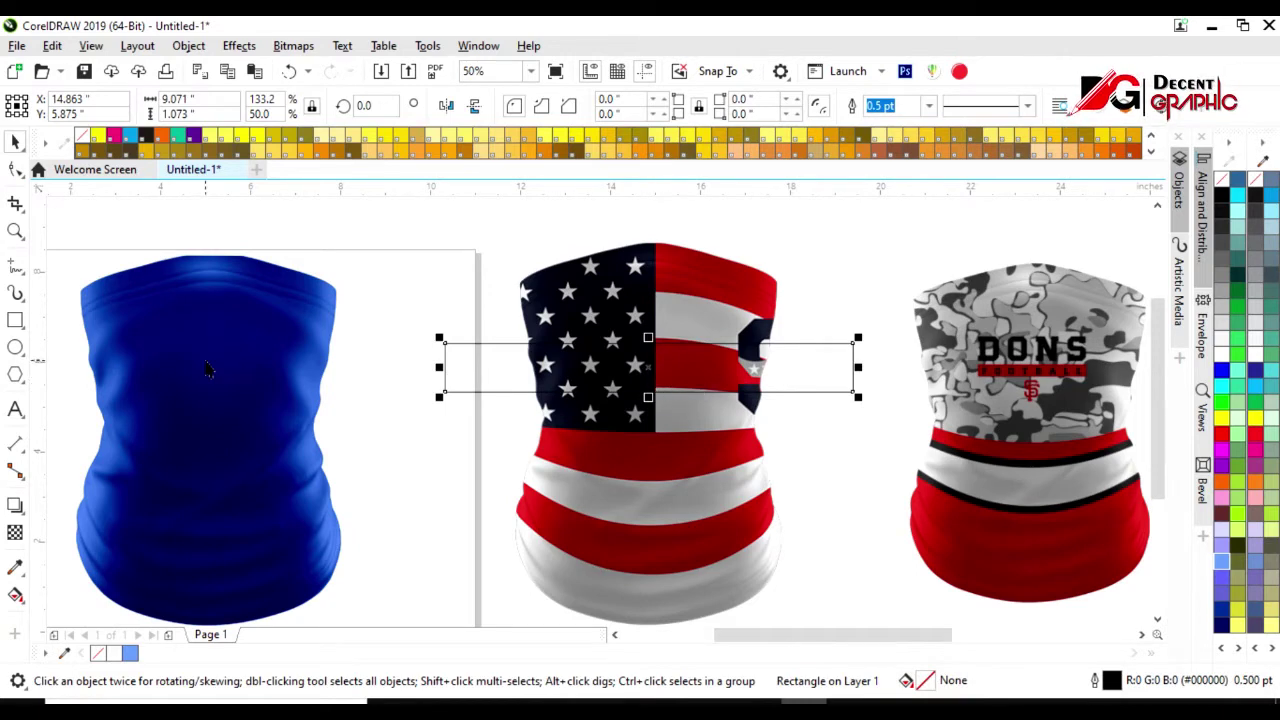
{"action": "key", "text": "ctrl+q"}
{"action": "left_click", "coordinate": [15, 169]}
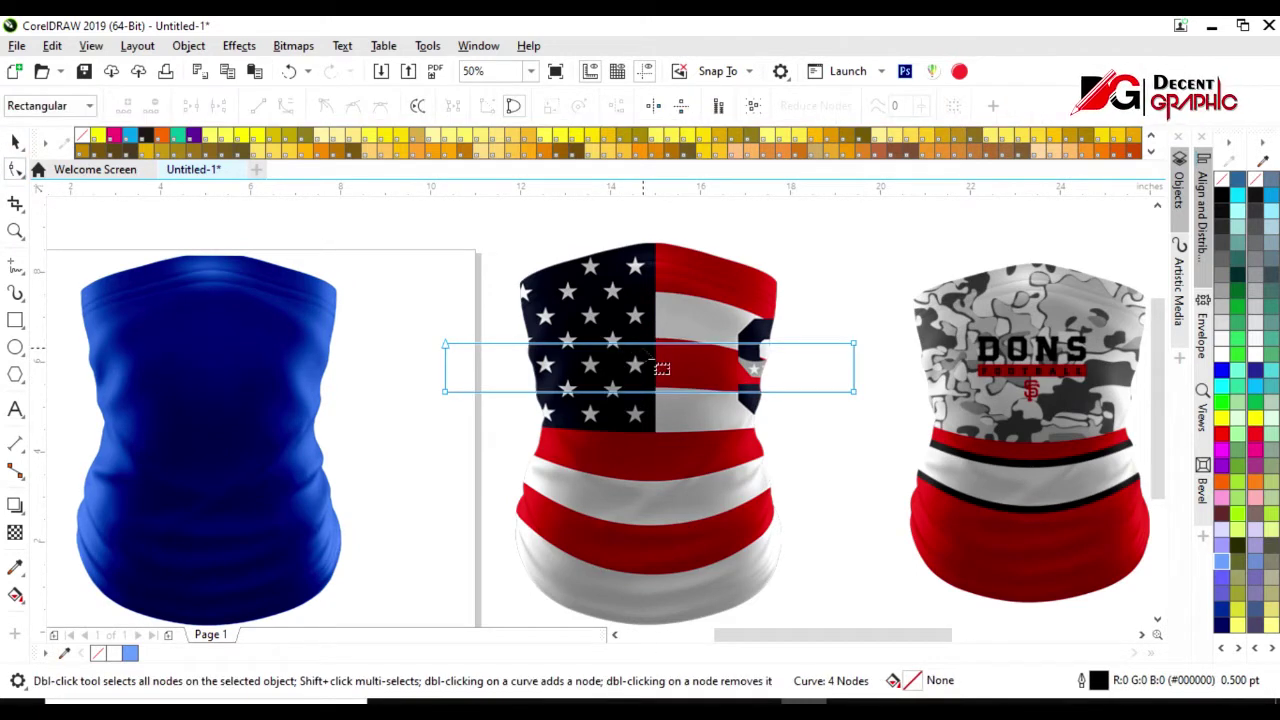
Narrow the band to 6.071 inches wide so it fits the gaiter
{"action": "left_click_drag", "start_coordinate": [640, 343], "coordinate": [640, 334]}
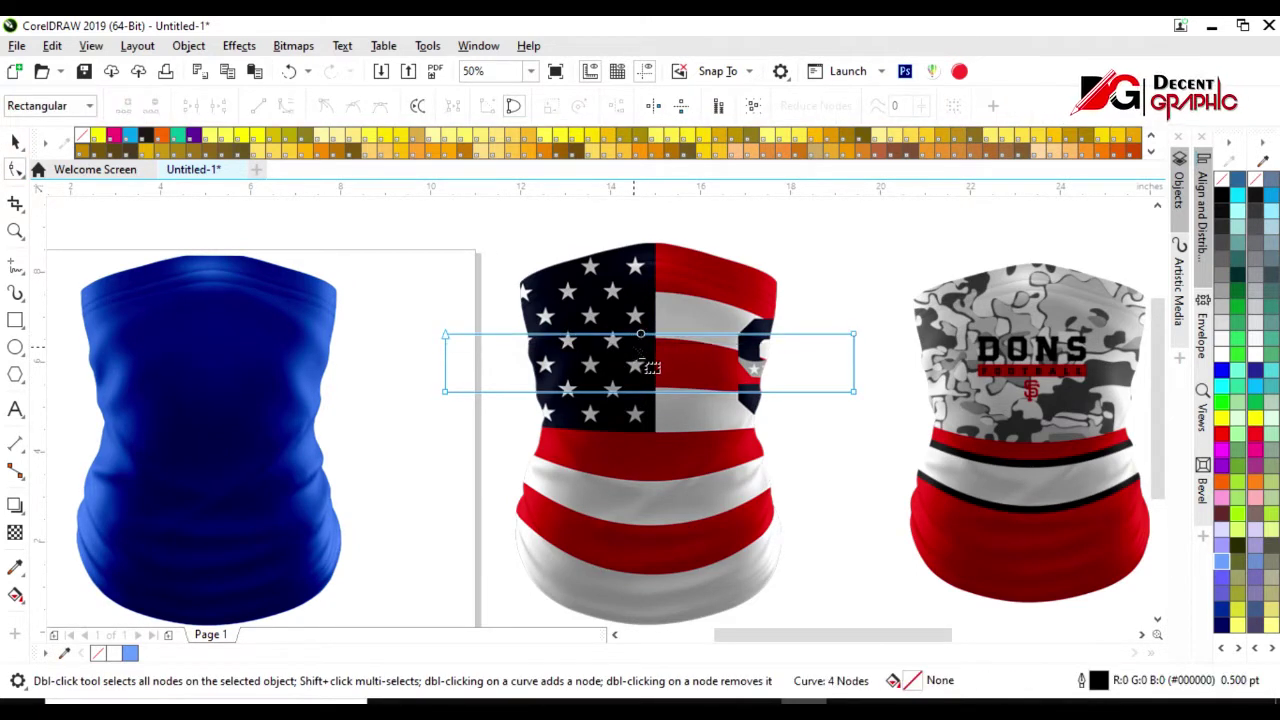
{"action": "key", "text": "ctrl+z"}
{"action": "left_click_drag", "start_coordinate": [408, 309], "coordinate": [860, 470]}
{"action": "scroll", "coordinate": [710, 372], "scroll_direction": "up", "scroll_amount": 1}
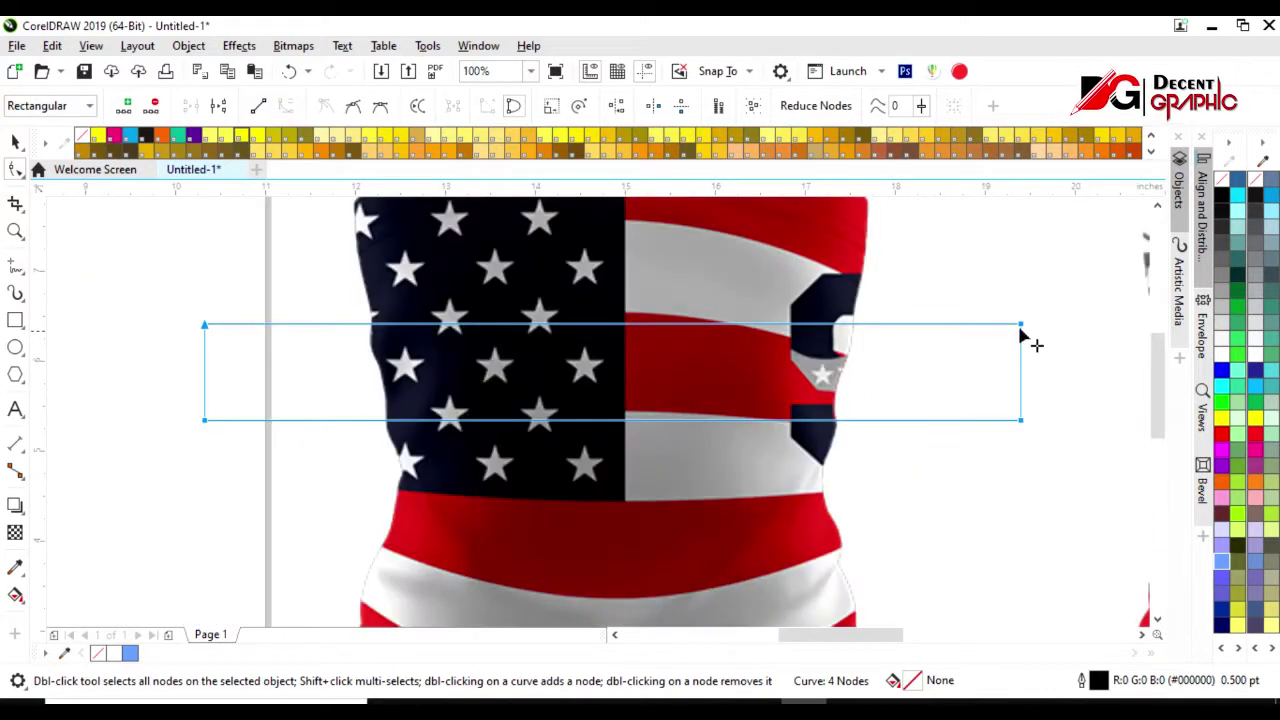
{"action": "key", "text": "space"}
{"action": "left_click_drag", "start_coordinate": [1020, 366], "coordinate": [891, 405]}
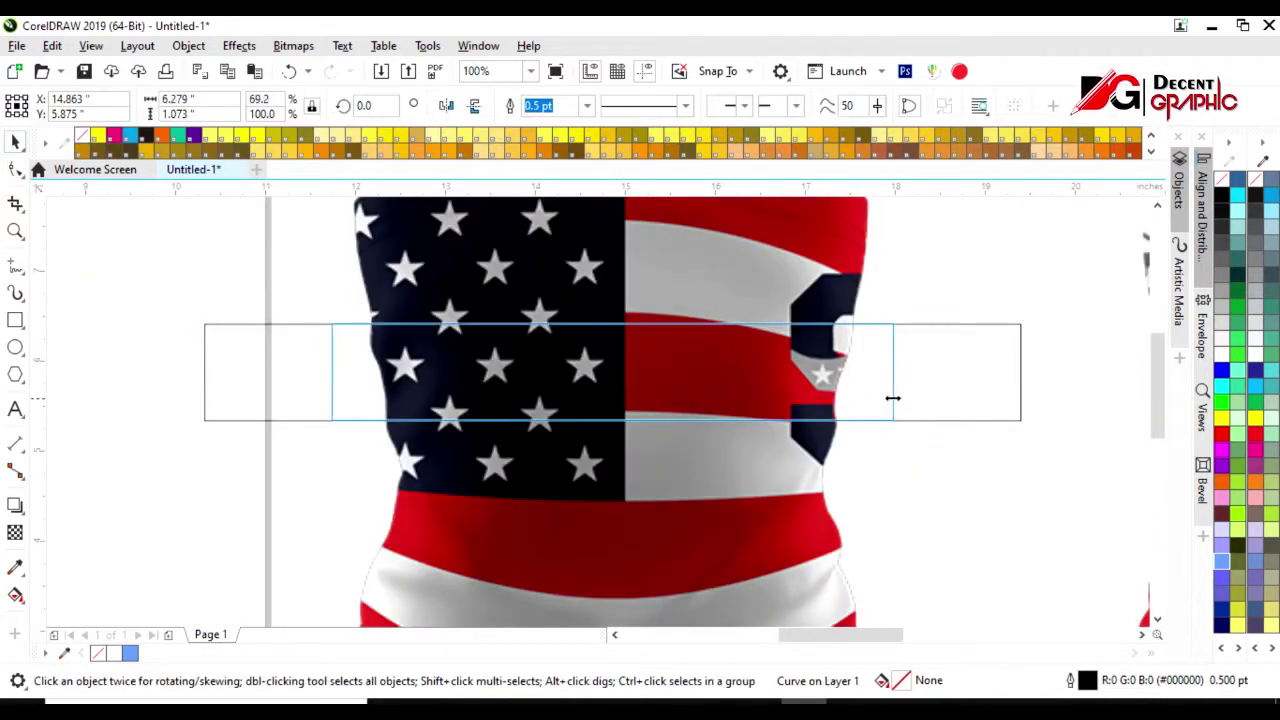
Bow the band's top and bottom edges upward into arcs across the stars
{"action": "key", "text": "F10"}
{"action": "left_click_drag", "start_coordinate": [614, 324], "coordinate": [611, 310]}
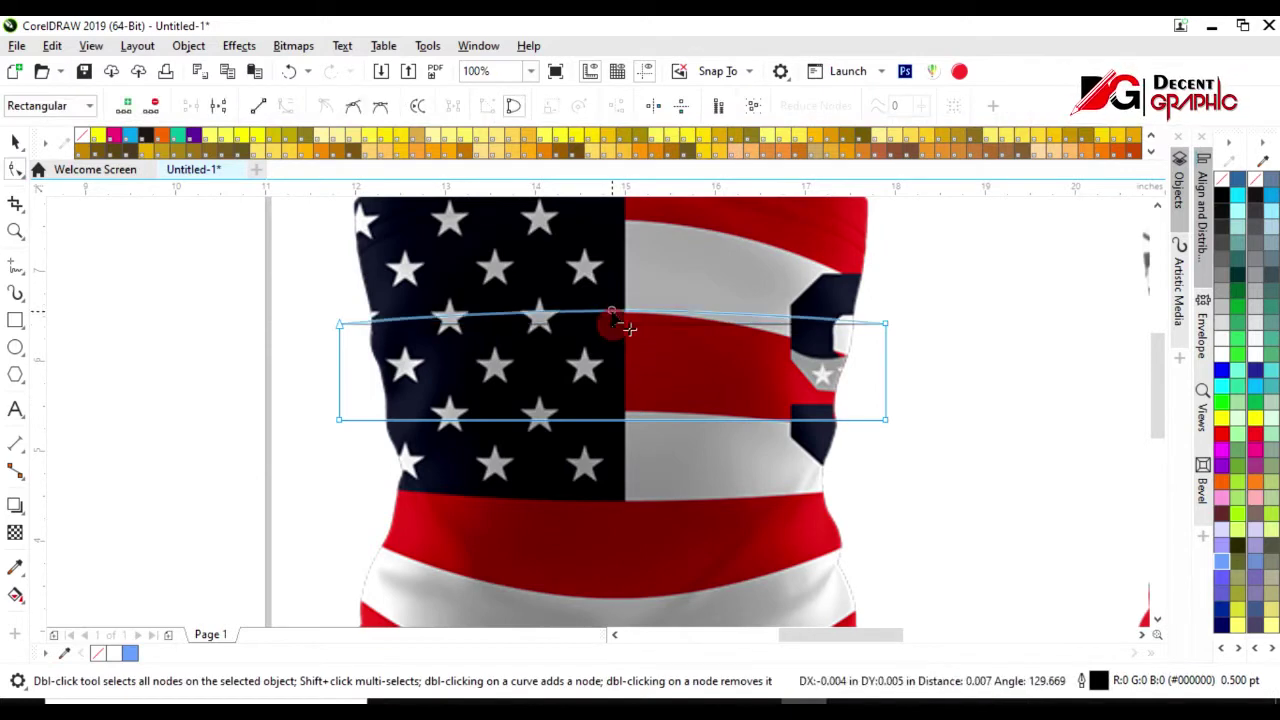
{"action": "left_click_drag", "start_coordinate": [612, 419], "coordinate": [590, 385]}
{"action": "left_click", "coordinate": [15, 143]}
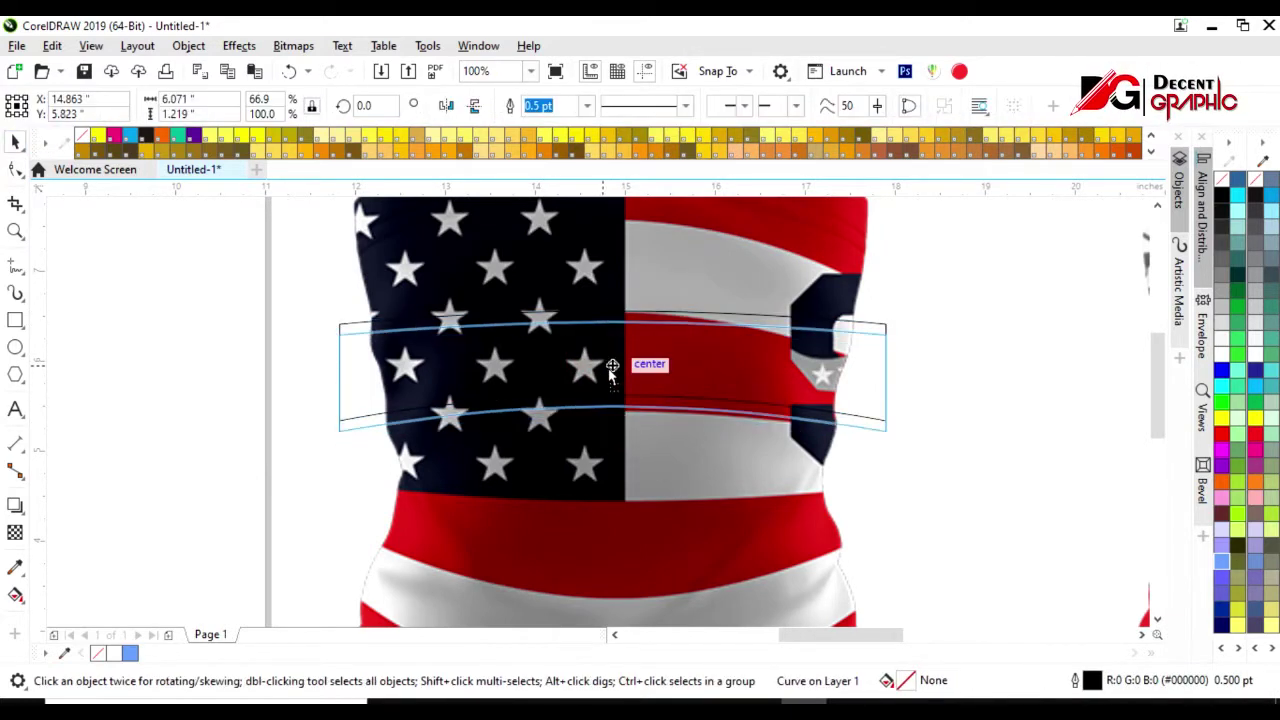
{"action": "left_click", "coordinate": [13, 168]}
{"action": "left_click_drag", "start_coordinate": [580, 334], "coordinate": [594, 318]}
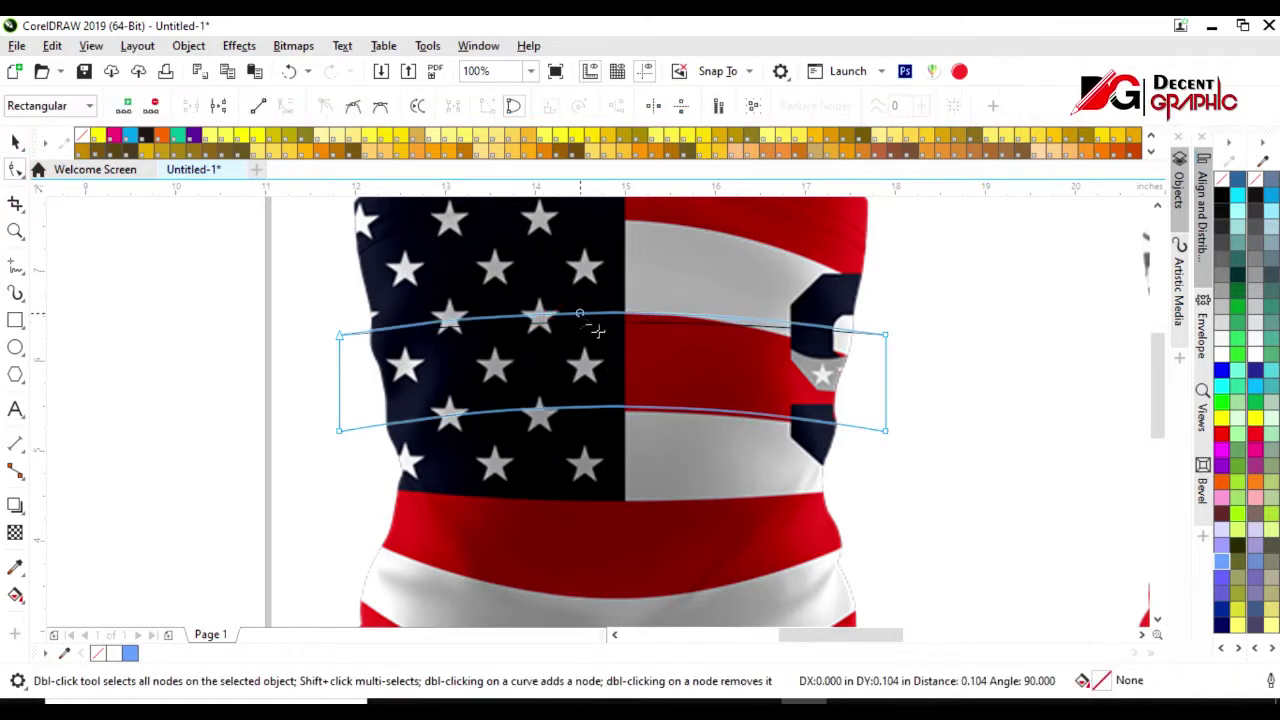
{"action": "left_click", "coordinate": [580, 408]}
{"action": "left_click_drag", "start_coordinate": [580, 408], "coordinate": [580, 394]}
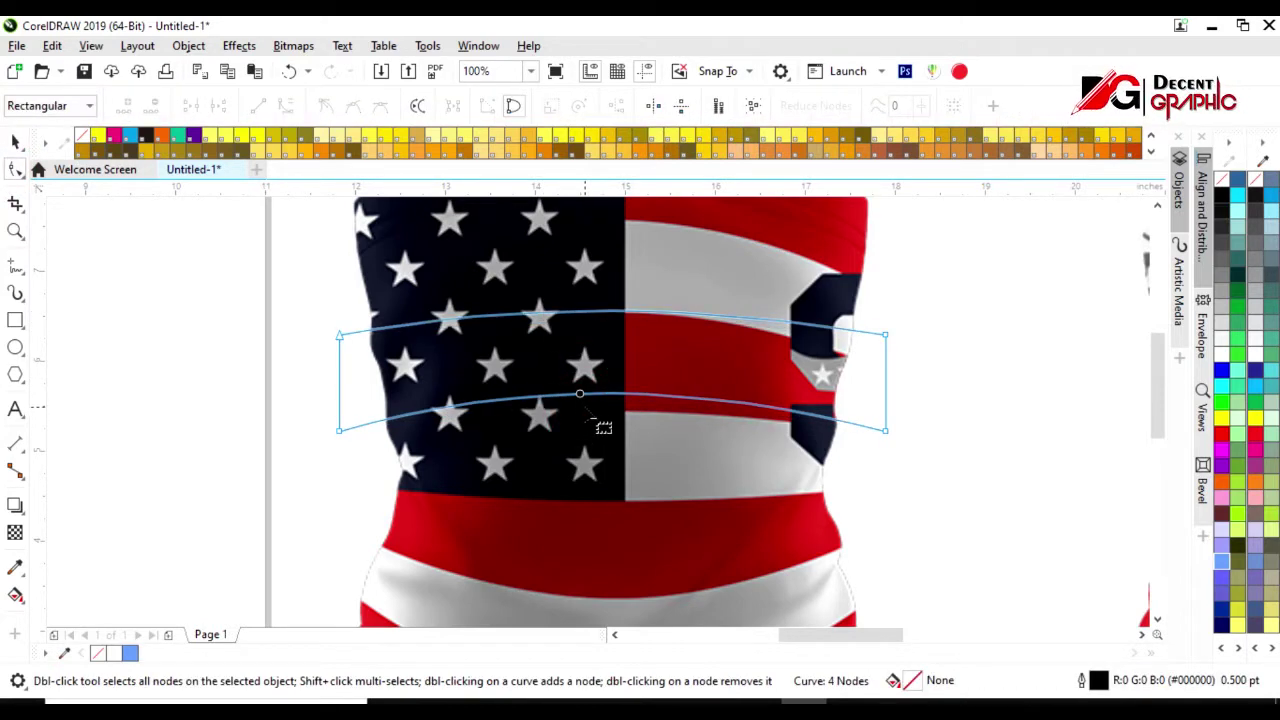
{"action": "left_click", "coordinate": [15, 143]}
{"action": "scroll", "coordinate": [523, 340], "scroll_direction": "down", "scroll_amount": 2}
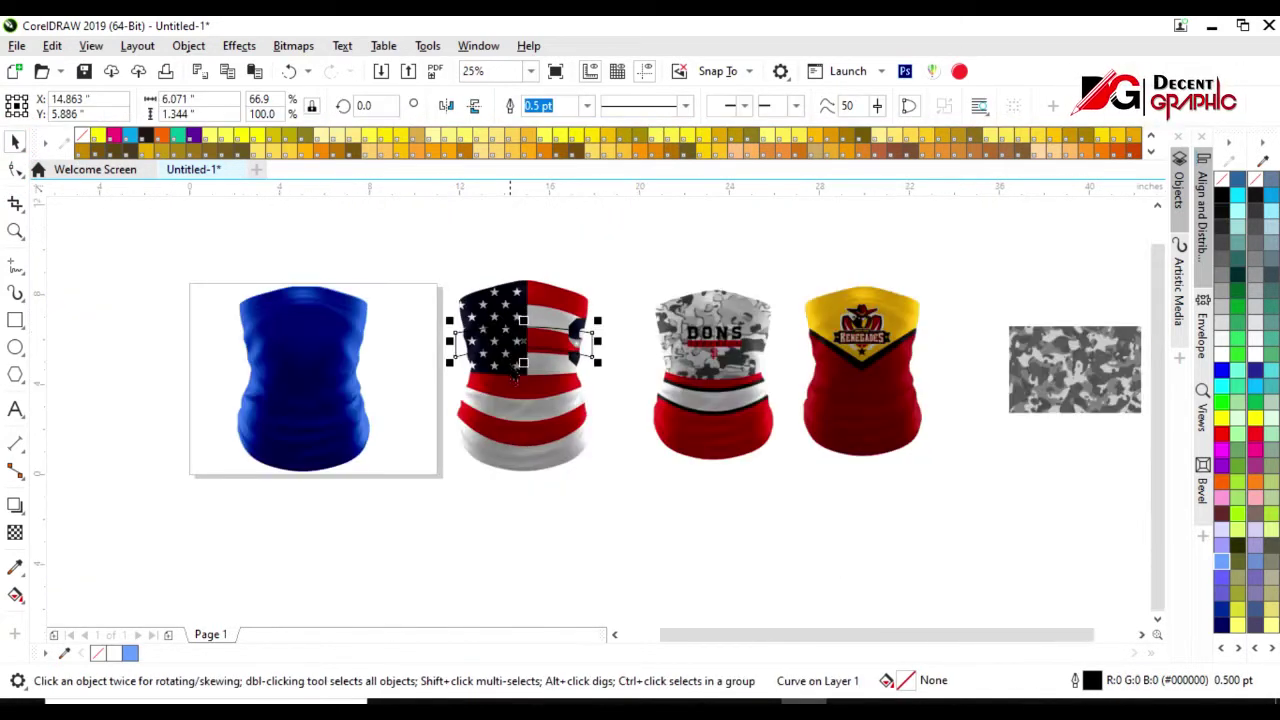
Delete the old upper band and its lower copy
{"action": "scroll", "coordinate": [524, 341], "scroll_direction": "up", "scroll_amount": 1}
{"action": "left_click_drag", "start_coordinate": [520, 340], "coordinate": [520, 428]}
{"action": "scroll", "coordinate": [509, 435], "scroll_direction": "up", "scroll_amount": 2}
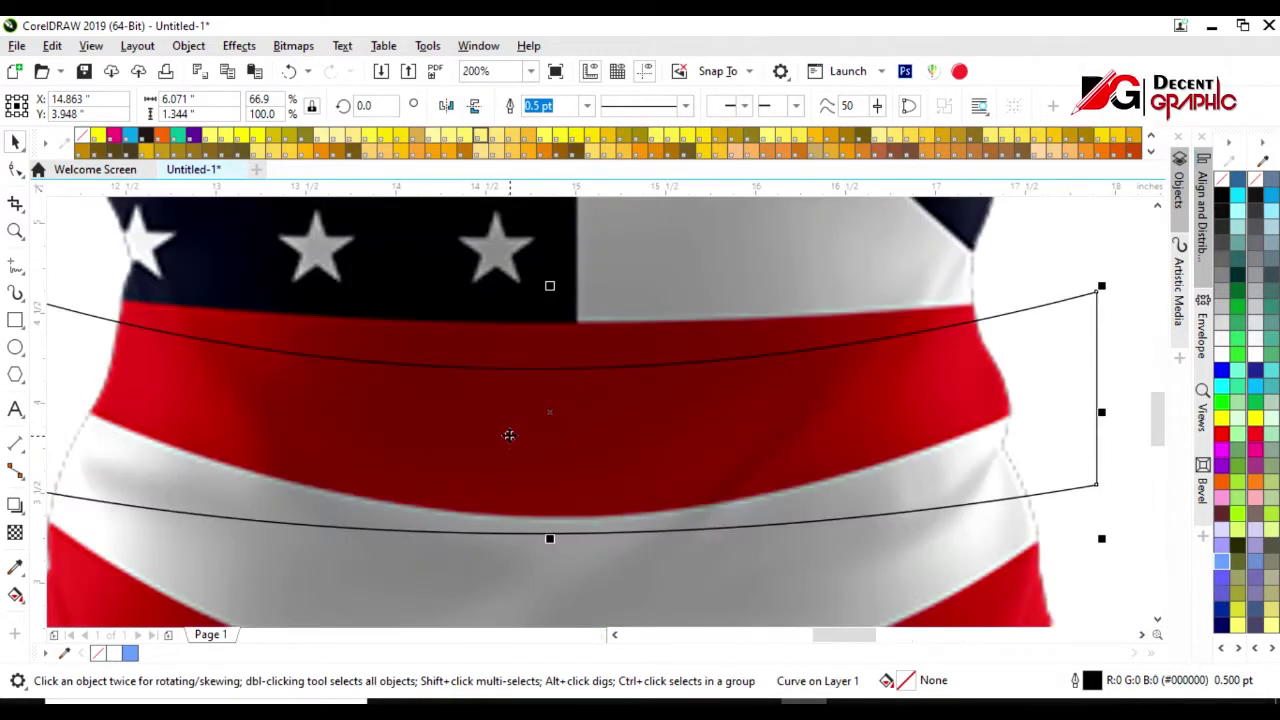
{"action": "scroll", "coordinate": [522, 432], "scroll_direction": "down", "scroll_amount": 1}
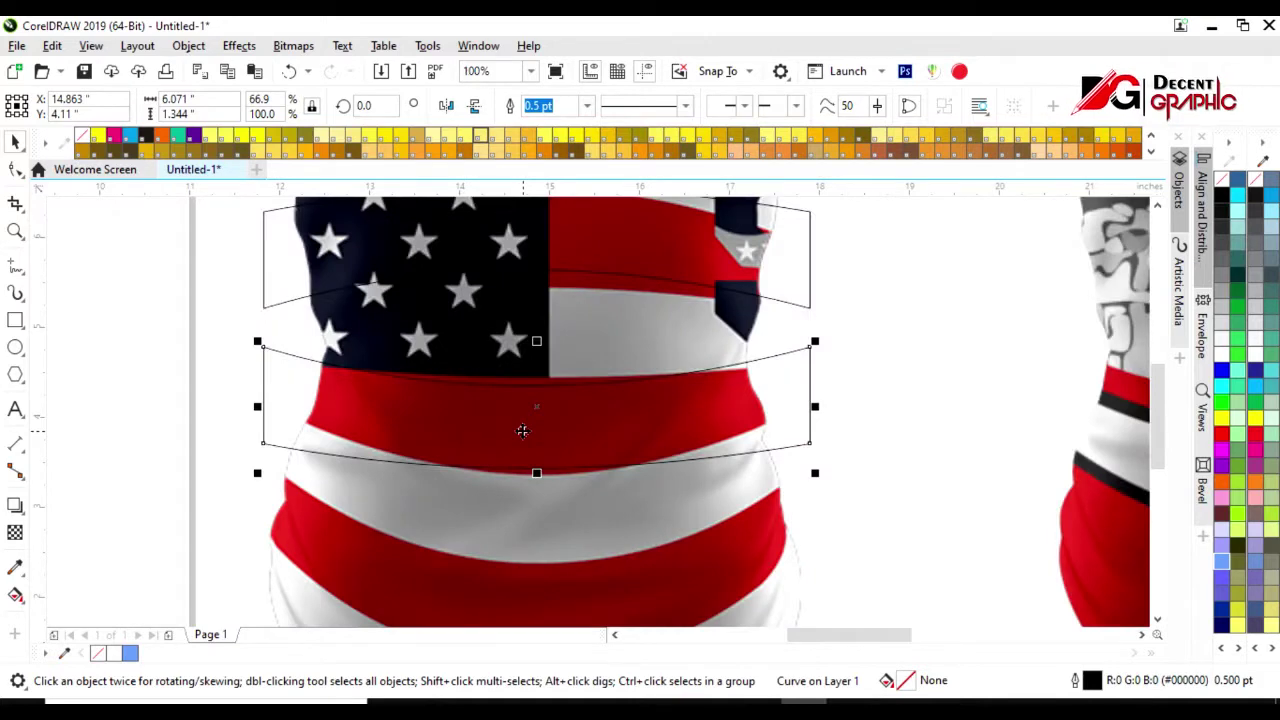
{"action": "key", "text": "Delete"}
{"action": "left_click", "coordinate": [794, 277]}
{"action": "key", "text": "Delete"}
Draw a new four-point band across the gaiter's top with the Bezier tool and bow its top edge
{"action": "left_click", "coordinate": [17, 272]}
{"action": "left_click", "coordinate": [104, 306]}
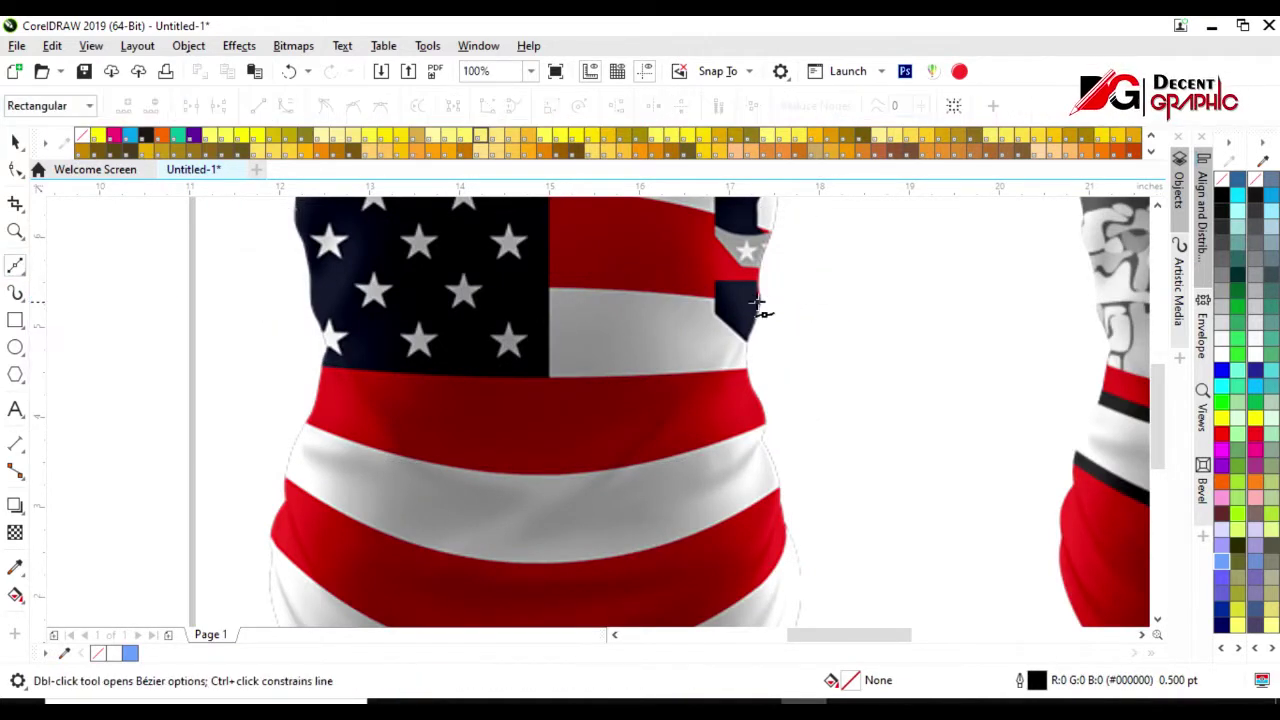
{"action": "left_click", "coordinate": [287, 300]}
{"action": "left_click", "coordinate": [773, 315]}
{"action": "scroll", "coordinate": [368, 376], "scroll_direction": "down", "scroll_amount": 1}
{"action": "left_click", "coordinate": [310, 287]}
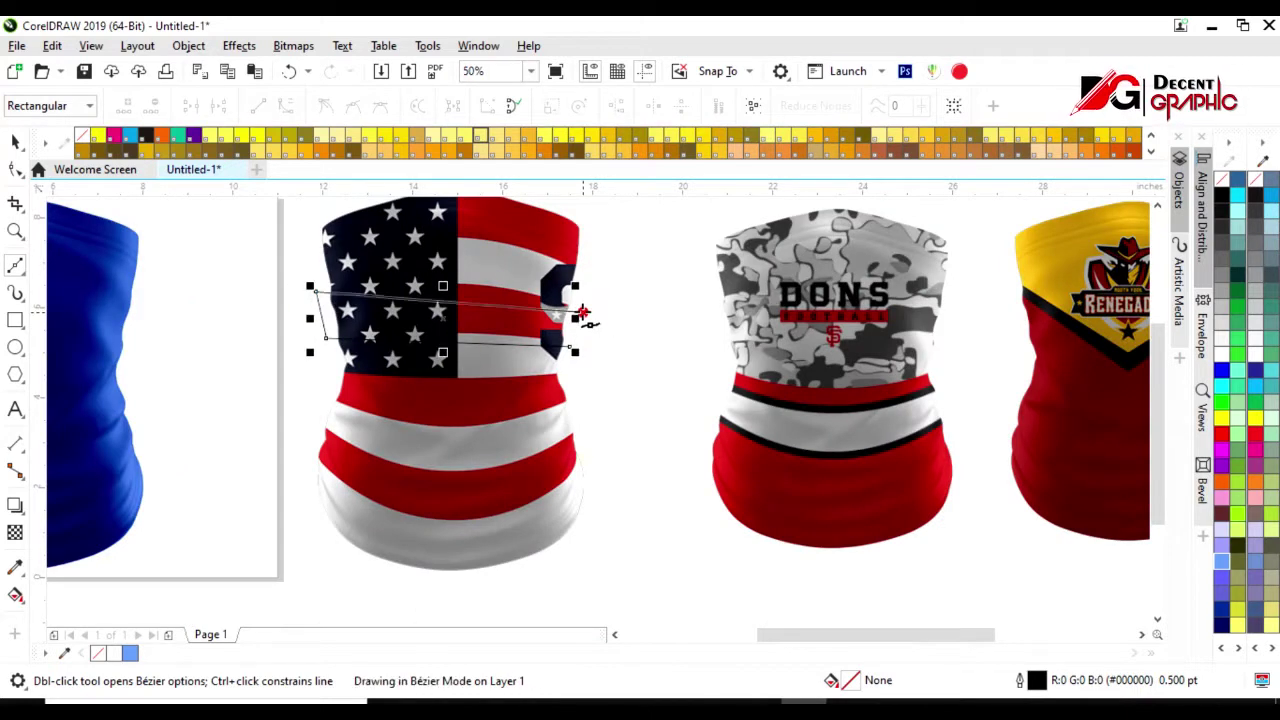
{"action": "left_click", "coordinate": [583, 314]}
{"action": "left_click", "coordinate": [570, 345]}
{"action": "key", "text": "F10"}
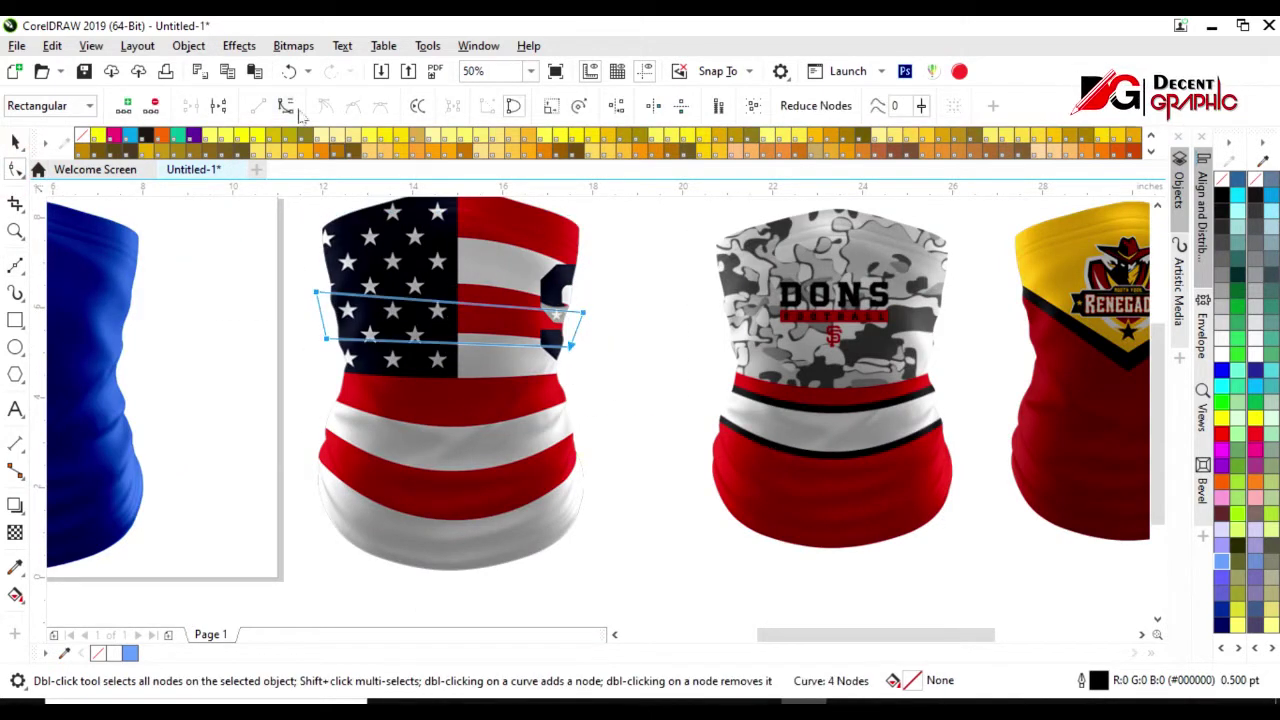
{"action": "mouse_move", "coordinate": [457, 340]}
{"action": "left_mouse_down"}
{"action": "mouse_move", "coordinate": [463, 360]}
{"action": "mouse_move", "coordinate": [462, 346]}
{"action": "left_mouse_up"}
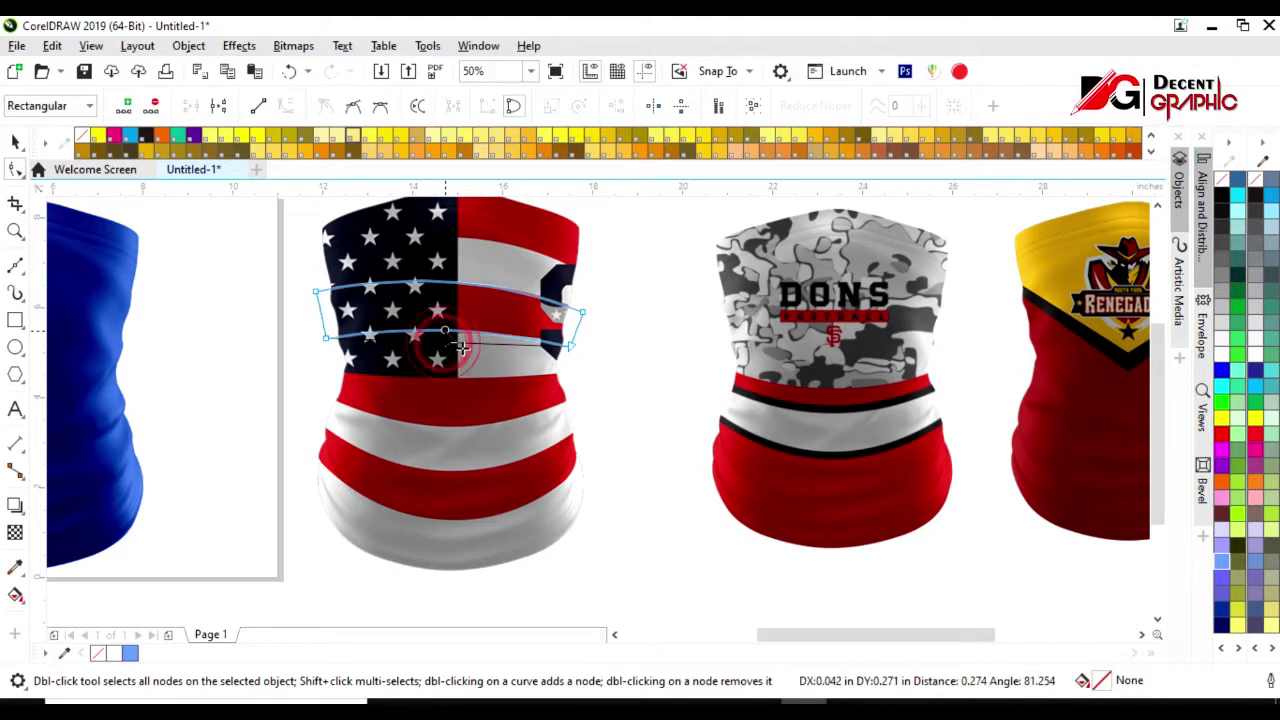
{"action": "key", "text": "space"}
Place a copy of the band on the first red stripe below the stars, angling its sides to the gaiter outline
{"action": "left_click_drag", "start_coordinate": [470, 322], "coordinate": [474, 407]}
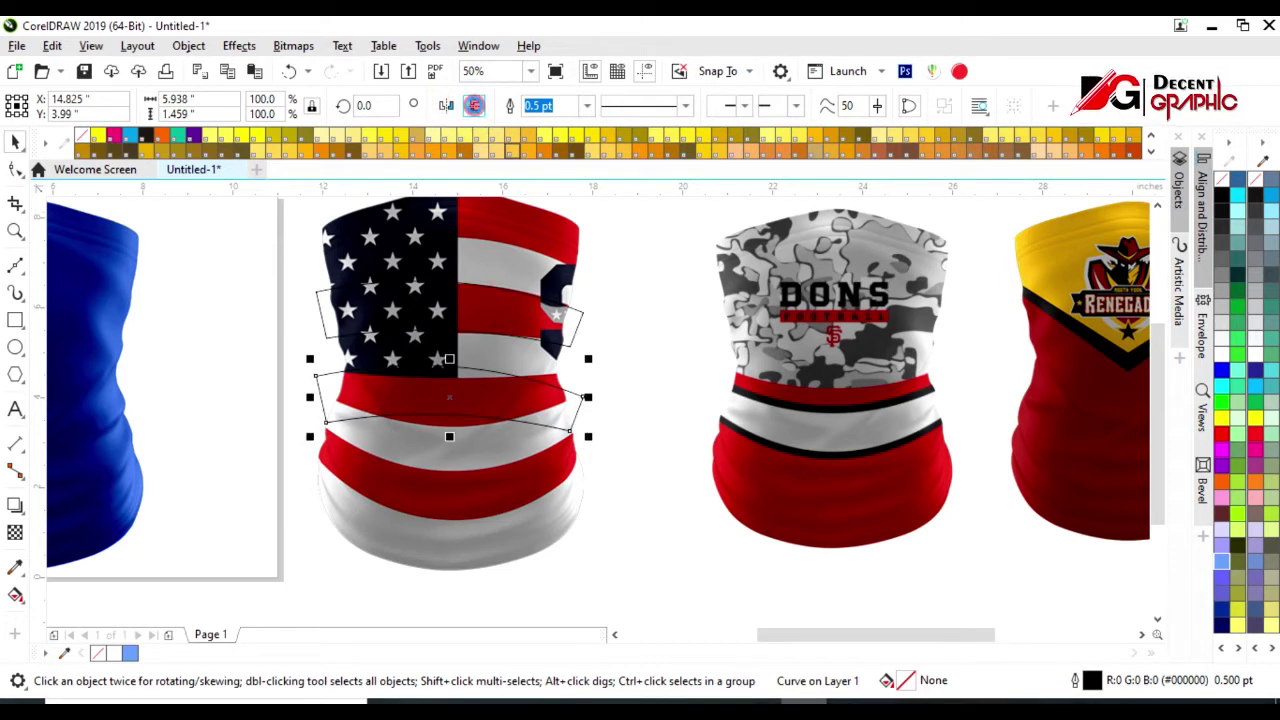
{"action": "scroll", "coordinate": [449, 432], "scroll_direction": "up", "scroll_amount": 2}
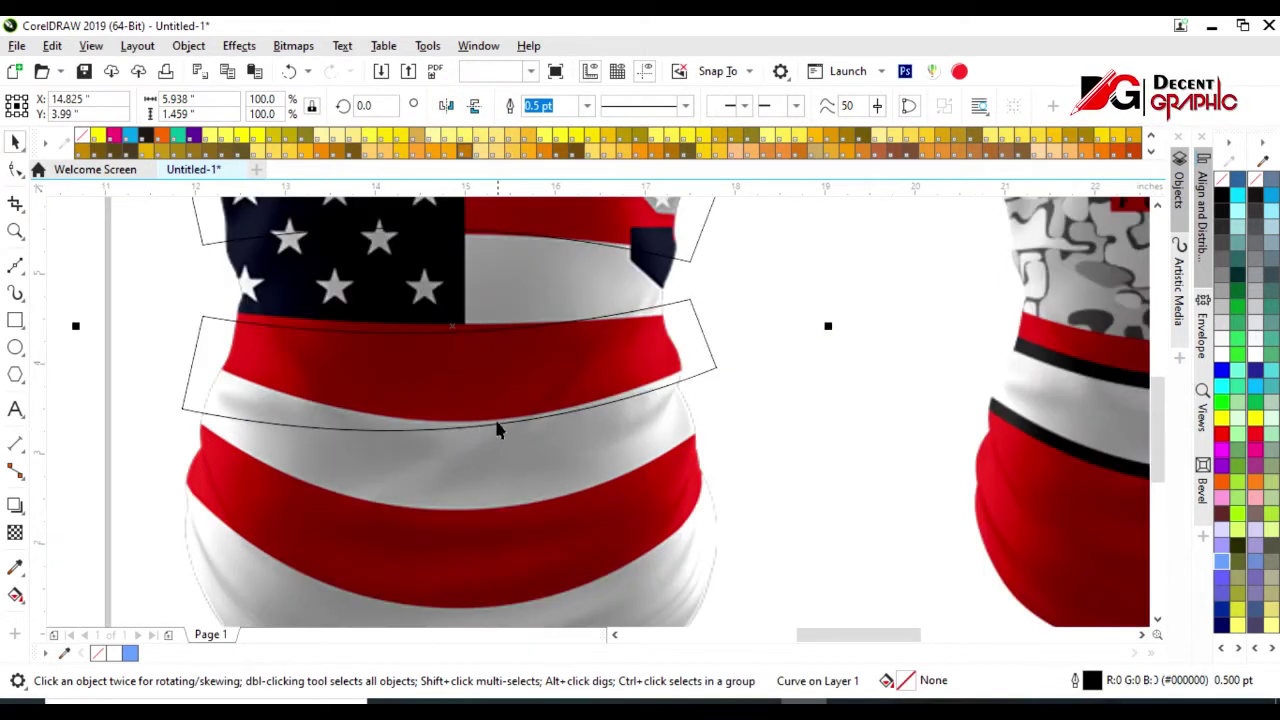
{"action": "key", "text": "F10"}
{"action": "left_click_drag", "start_coordinate": [182, 414], "coordinate": [203, 310]}
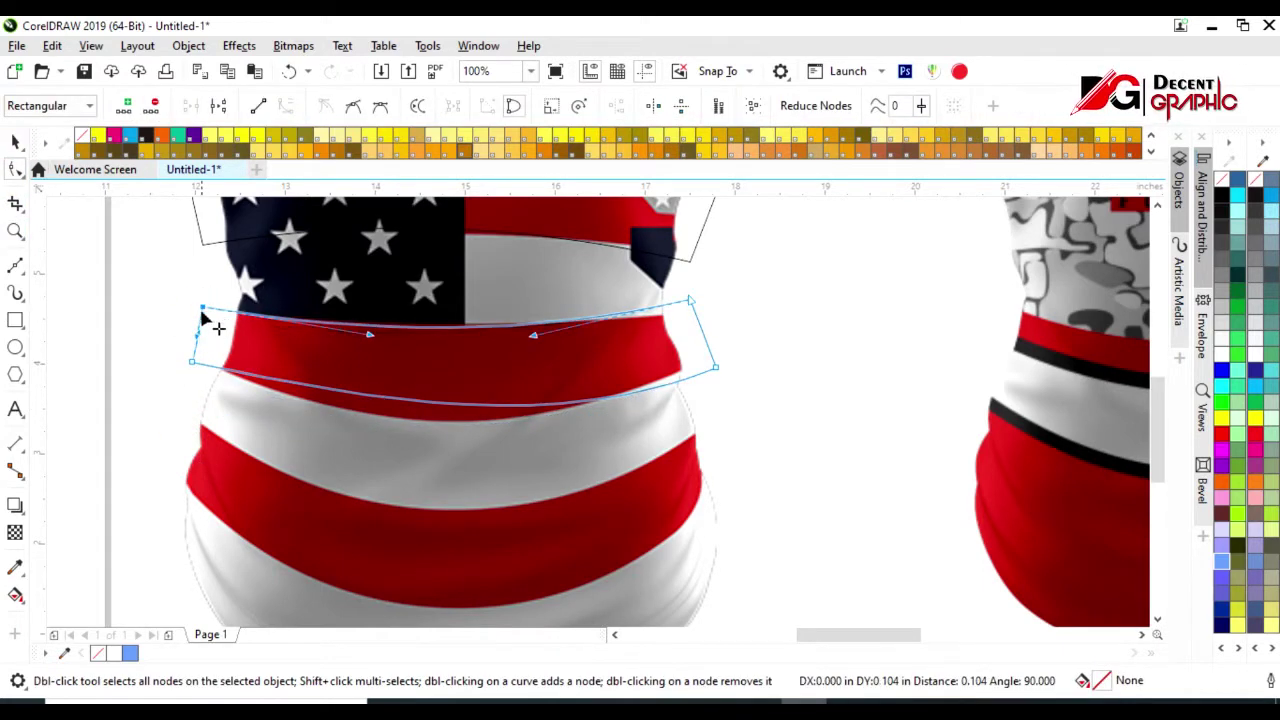
{"action": "left_click", "coordinate": [210, 345]}
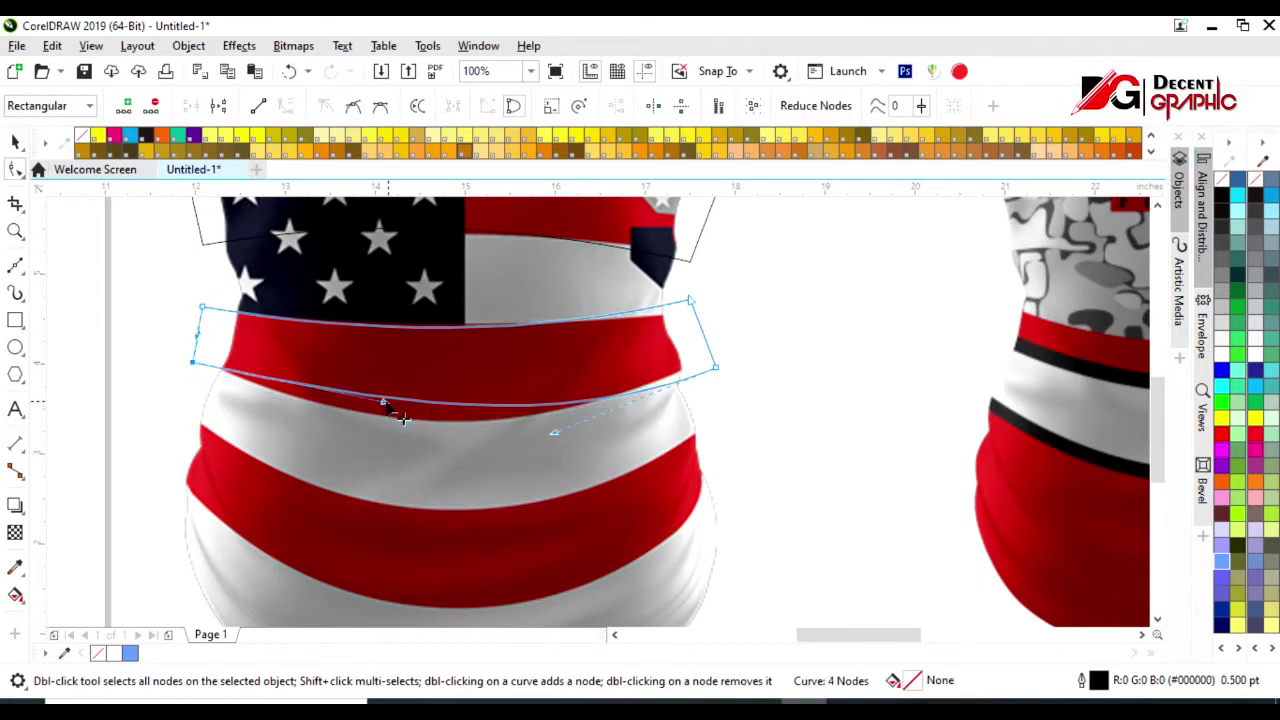
{"action": "left_click_drag", "start_coordinate": [385, 403], "coordinate": [358, 435]}
{"action": "left_click_drag", "start_coordinate": [717, 369], "coordinate": [712, 358]}
{"action": "left_click_drag", "start_coordinate": [552, 433], "coordinate": [540, 441]}
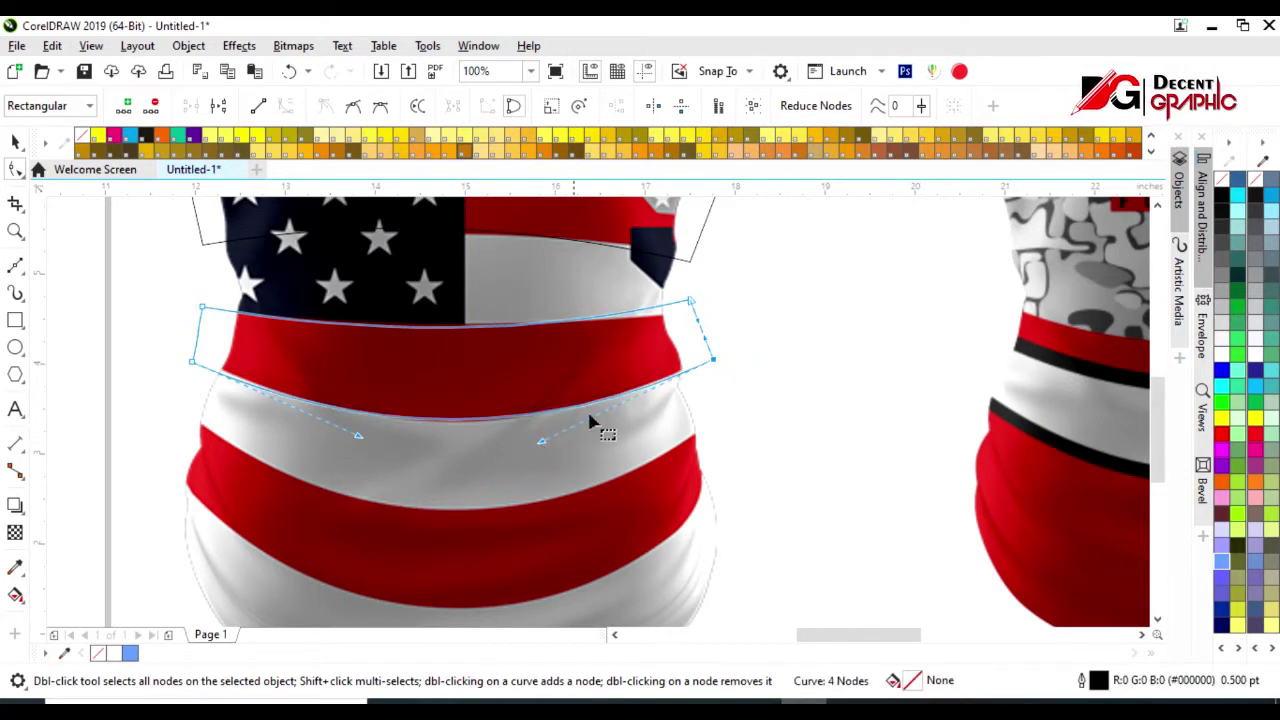
{"action": "left_click_drag", "start_coordinate": [690, 300], "coordinate": [694, 310]}
{"action": "left_click_drag", "start_coordinate": [549, 360], "coordinate": [510, 350]}
{"action": "left_click", "coordinate": [15, 143]}
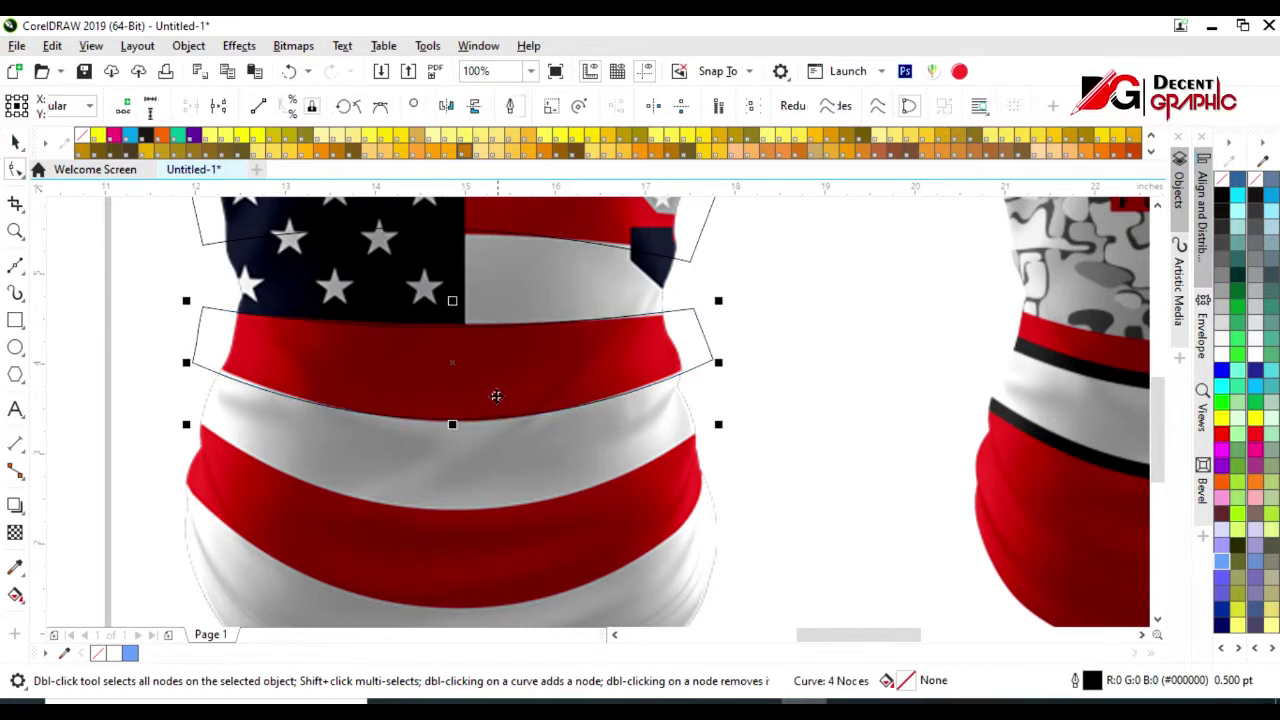
{"action": "left_click", "coordinate": [512, 536]}
Draw a closed four-sided Bezier shape over the lower red stripe
{"action": "key", "text": "Delete"}
{"action": "left_click", "coordinate": [15, 265]}
{"action": "left_click", "coordinate": [186, 425]}
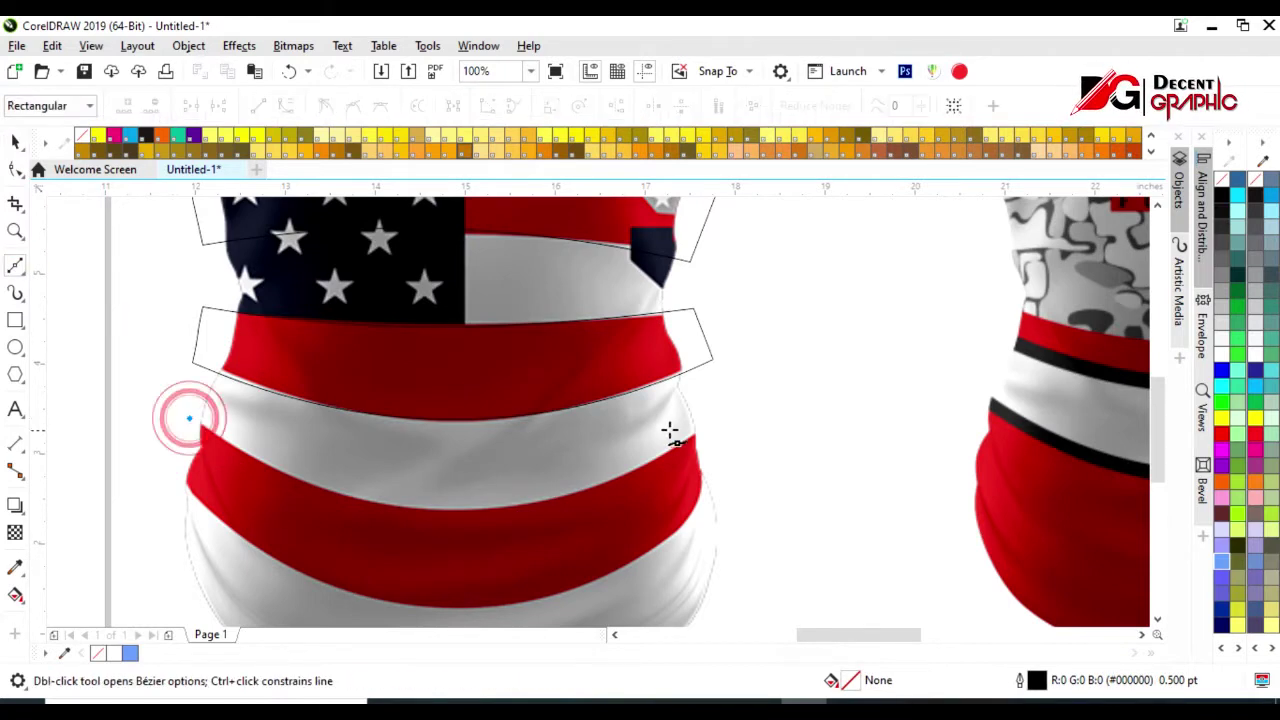
{"action": "left_click", "coordinate": [712, 430]}
{"action": "left_click", "coordinate": [711, 466]}
{"action": "left_click", "coordinate": [168, 471]}
{"action": "left_click", "coordinate": [187, 421]}
Curve the lower band's top and bottom edges down to follow the stripe
{"action": "left_click", "coordinate": [14, 168]}
{"action": "left_click_drag", "start_coordinate": [86, 378], "coordinate": [855, 545]}
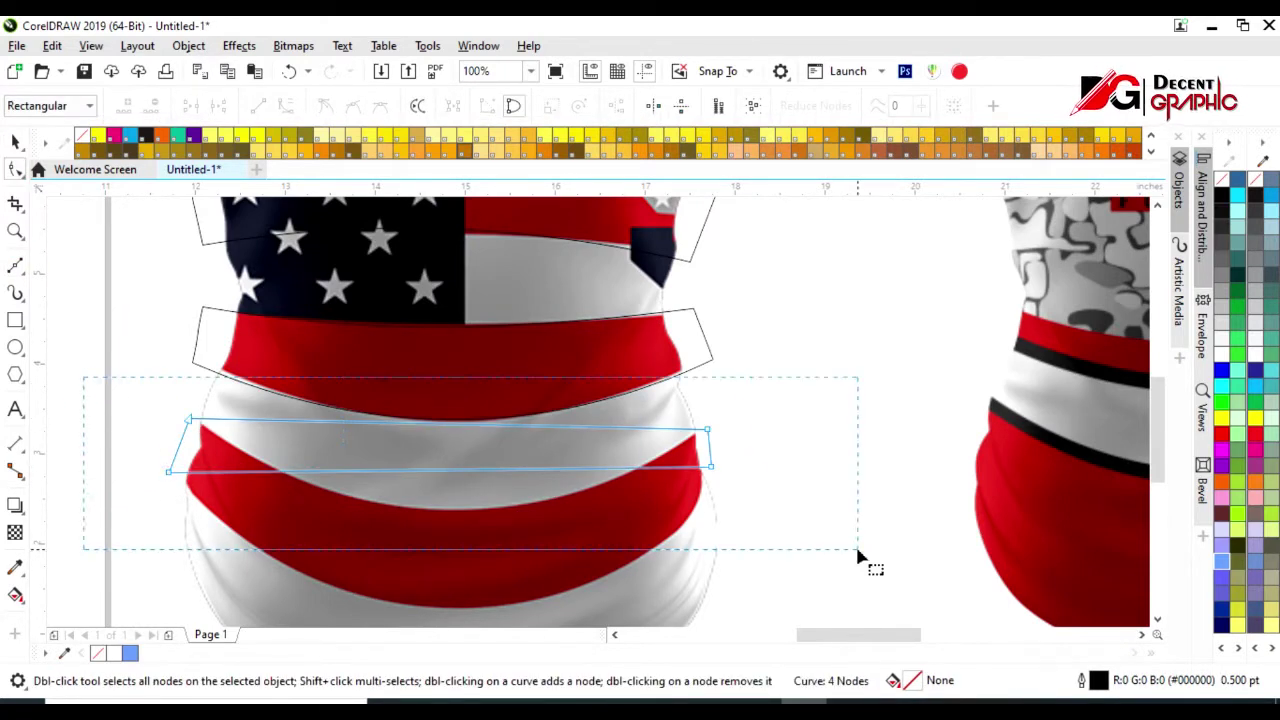
{"action": "mouse_move", "coordinate": [414, 466]}
{"action": "left_mouse_down"}
{"action": "mouse_move", "coordinate": [460, 617]}
{"action": "mouse_move", "coordinate": [449, 611]}
{"action": "left_mouse_up"}
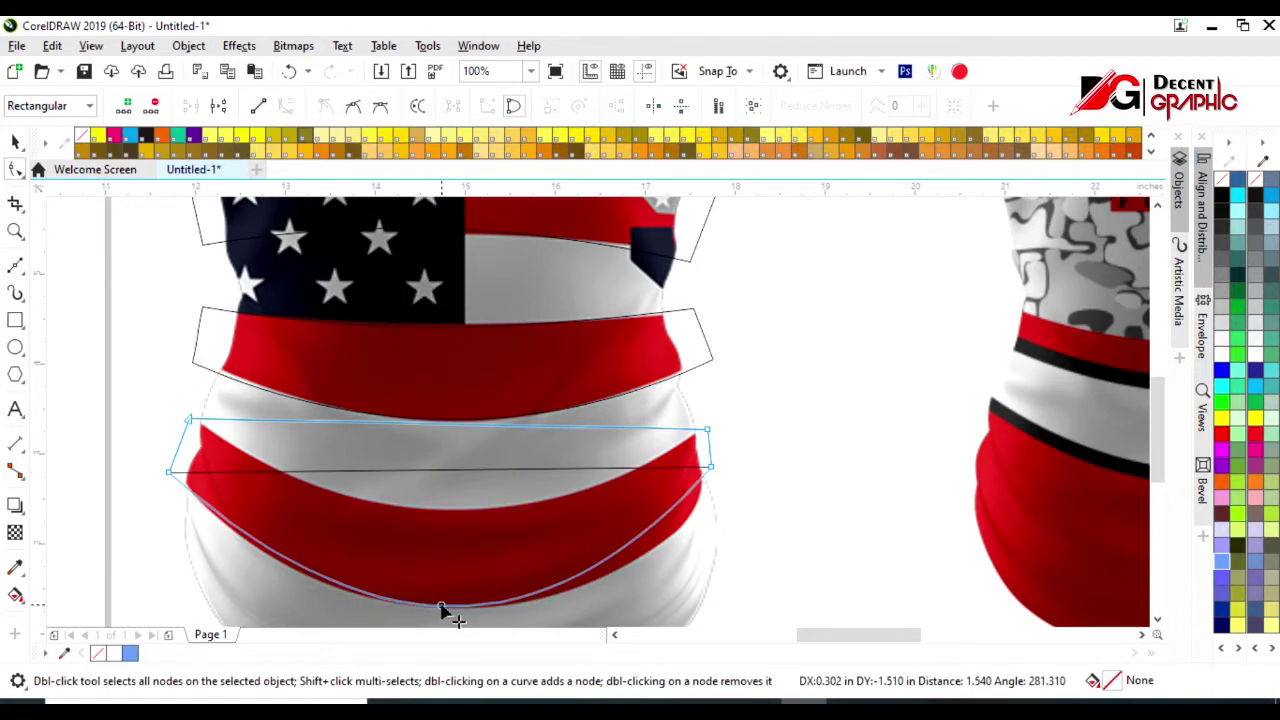
{"action": "left_click_drag", "start_coordinate": [466, 429], "coordinate": [458, 508]}
{"action": "scroll", "coordinate": [434, 551], "scroll_direction": "down", "scroll_amount": 2}
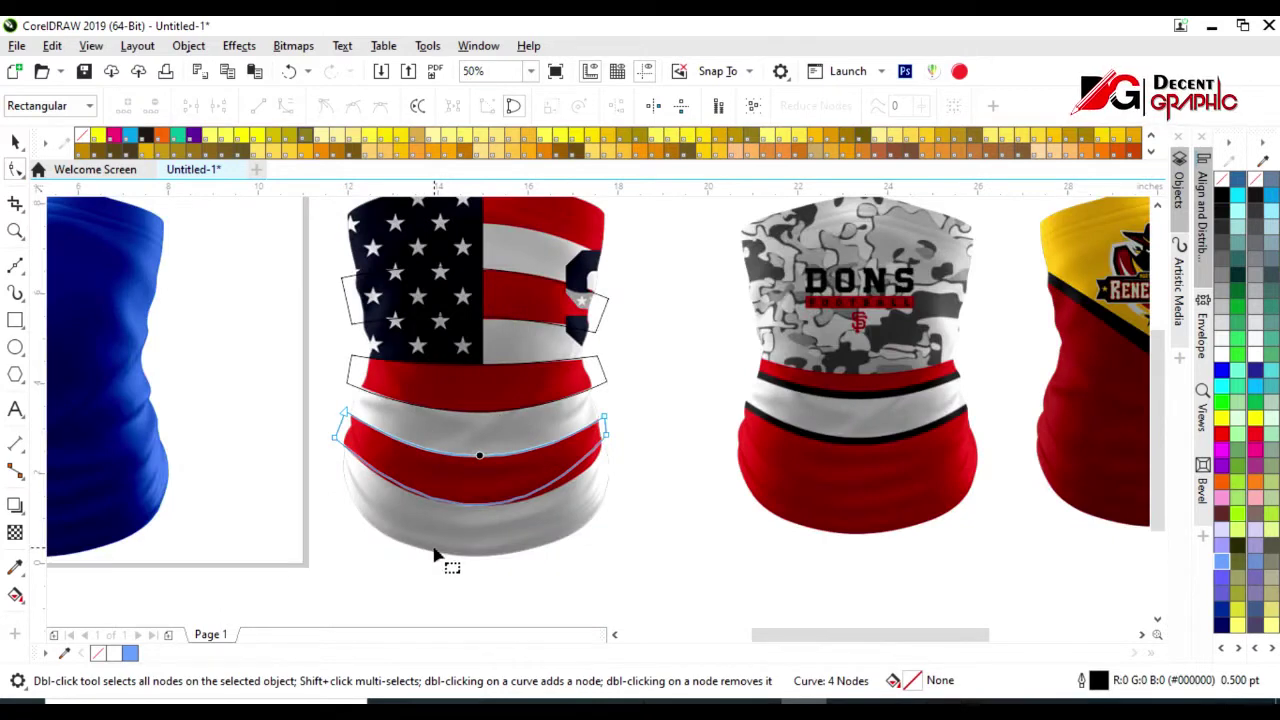
{"action": "scroll", "coordinate": [434, 531], "scroll_direction": "up", "scroll_amount": 2}
{"action": "left_click_drag", "start_coordinate": [194, 314], "coordinate": [343, 451]}
{"action": "left_click_drag", "start_coordinate": [456, 542], "coordinate": [405, 537]}
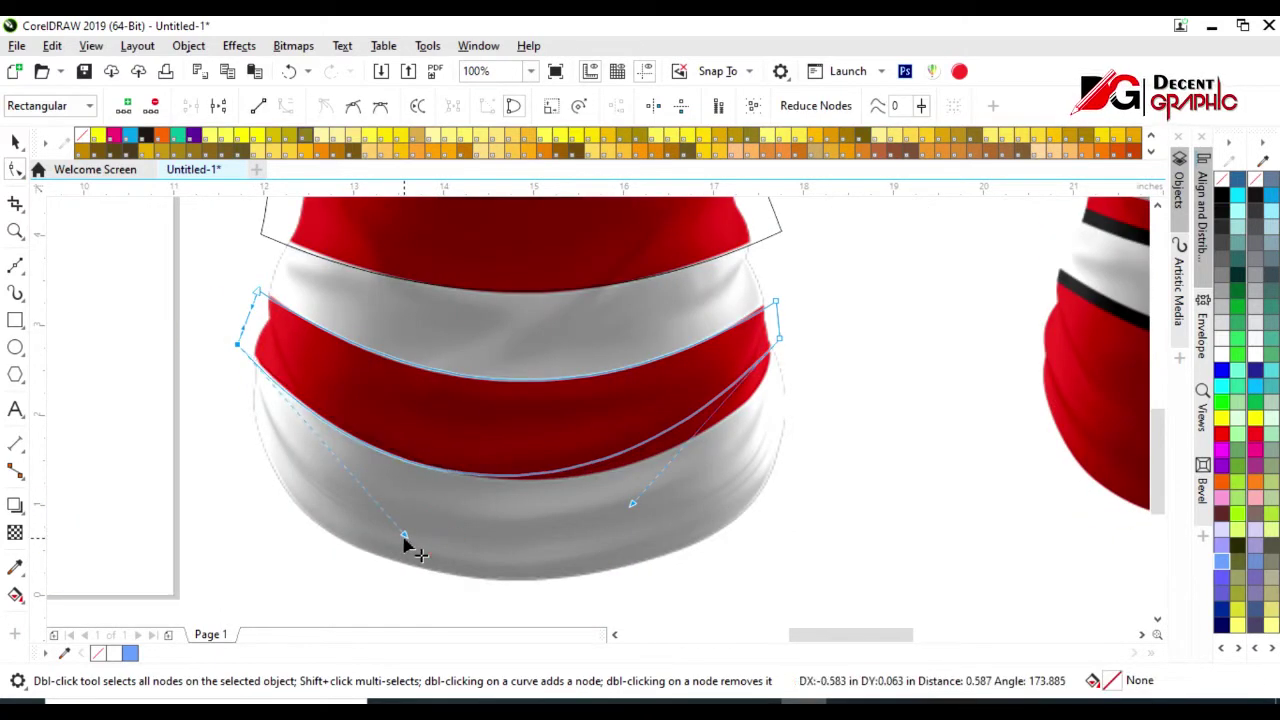
{"action": "left_click_drag", "start_coordinate": [633, 505], "coordinate": [724, 506]}
{"action": "left_click", "coordinate": [15, 141]}
{"action": "scroll", "coordinate": [520, 526], "scroll_direction": "down", "scroll_amount": 2}
{"action": "scroll", "coordinate": [529, 455], "scroll_direction": "up", "scroll_amount": 1}
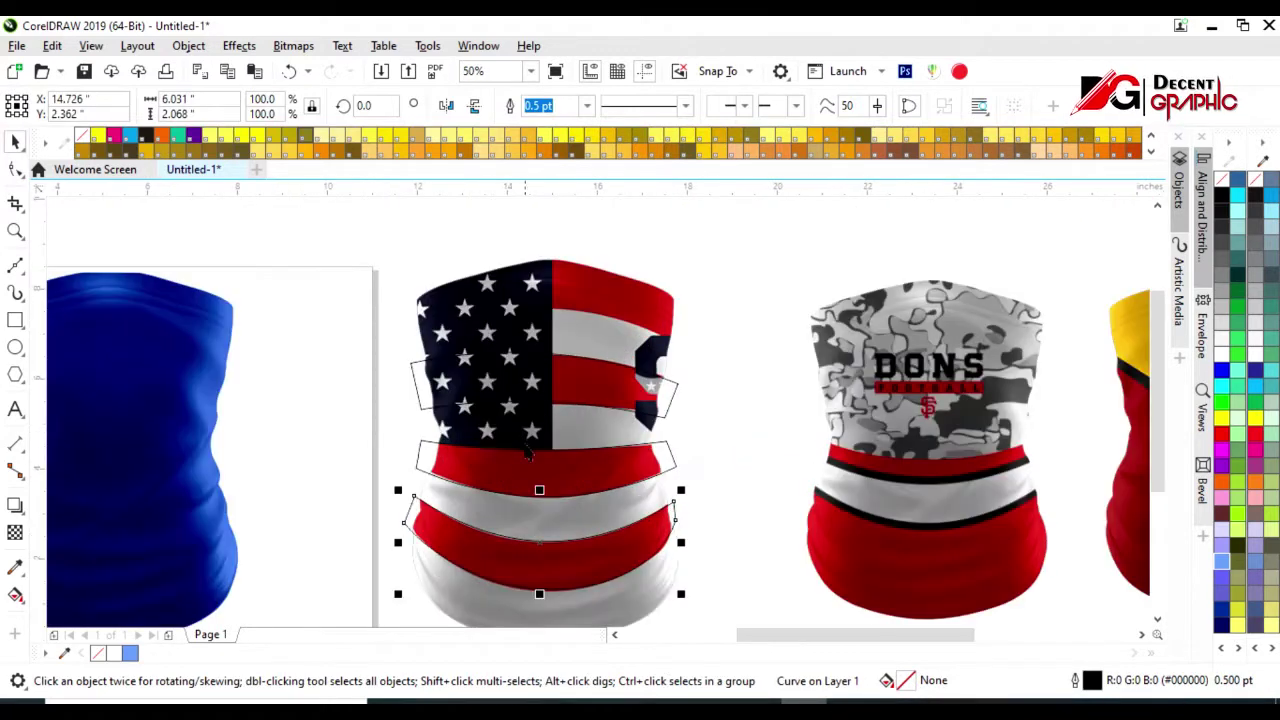
Select and remove the old band at the gaiter's top
{"action": "left_click", "coordinate": [15, 320]}
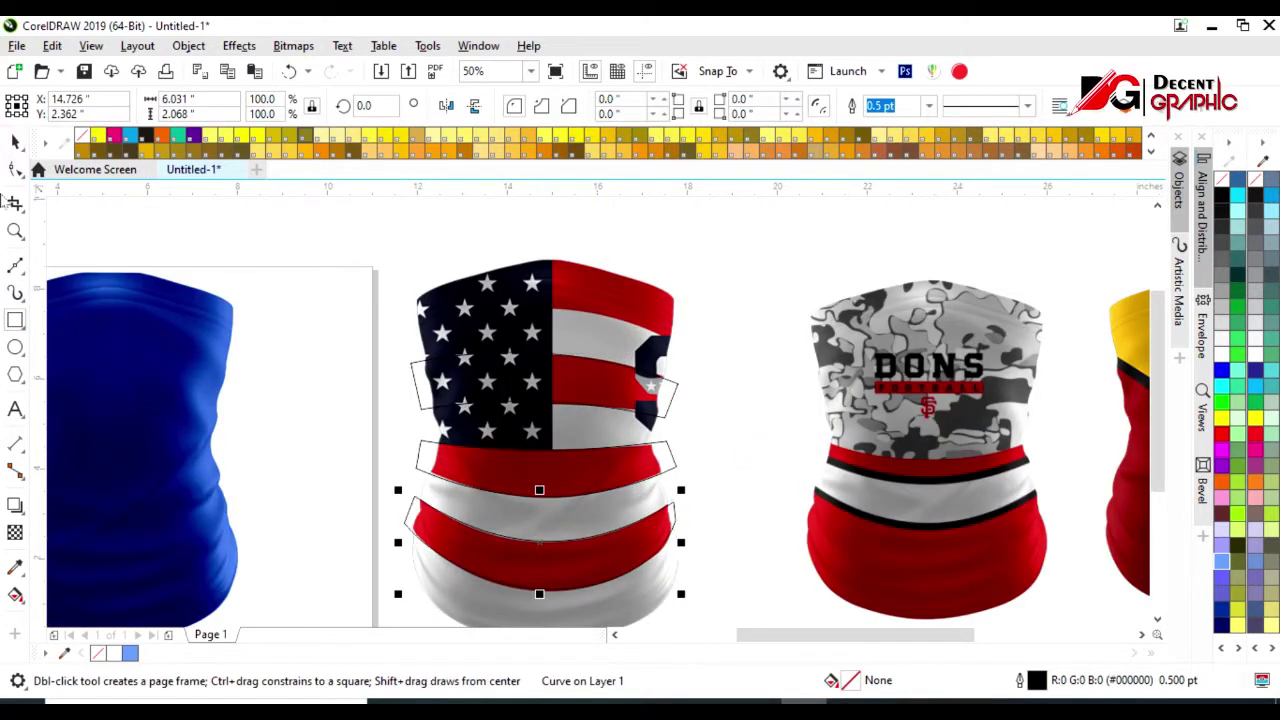
{"action": "left_click", "coordinate": [15, 141]}
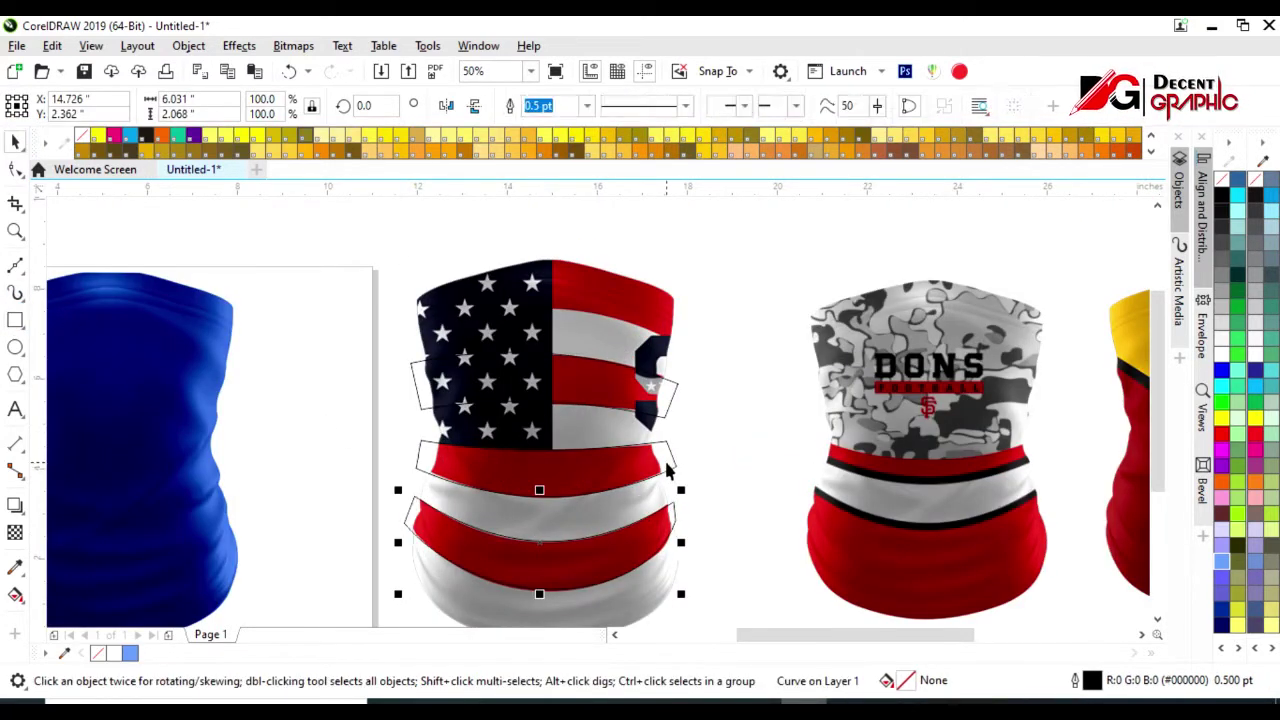
{"action": "left_click", "coordinate": [564, 292]}
{"action": "key", "text": "Tab"}
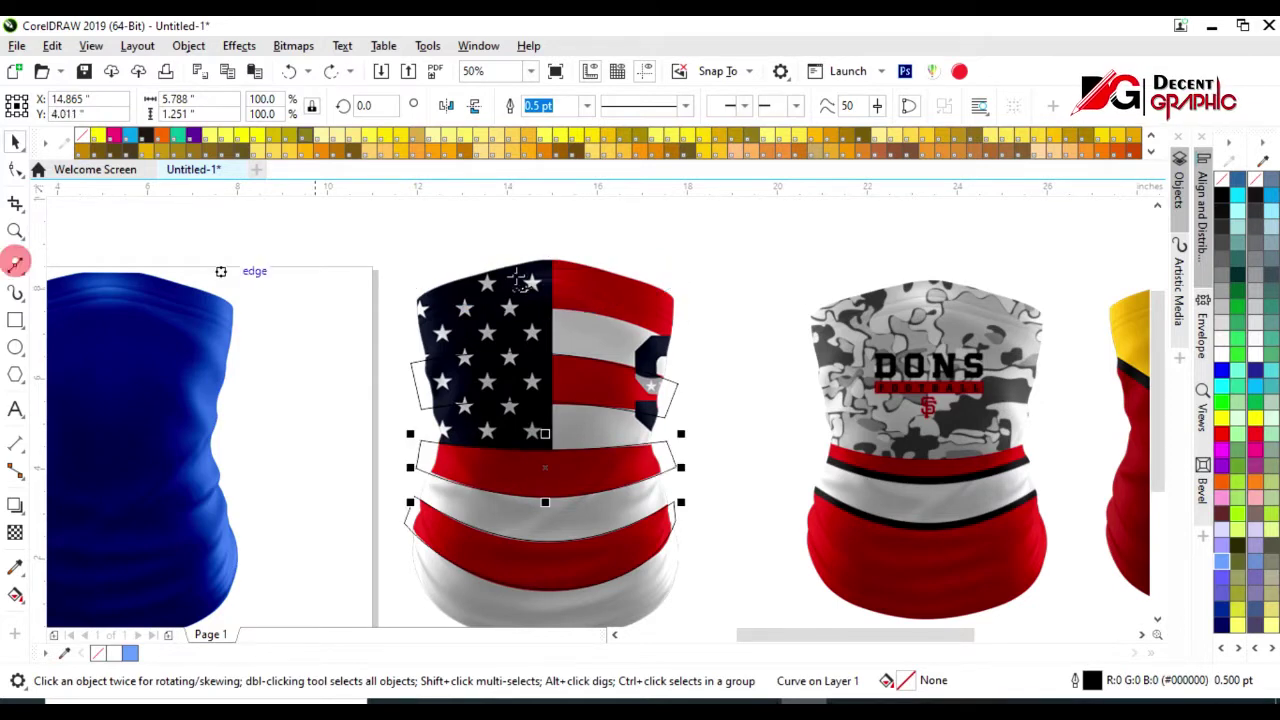
Draw a slanted four-node shape over the gaiter's top rim and bow its bottom edge upward
{"action": "left_click", "coordinate": [680, 343]}
{"action": "left_click", "coordinate": [405, 327]}
{"action": "left_click", "coordinate": [415, 222]}
{"action": "left_click", "coordinate": [702, 271]}
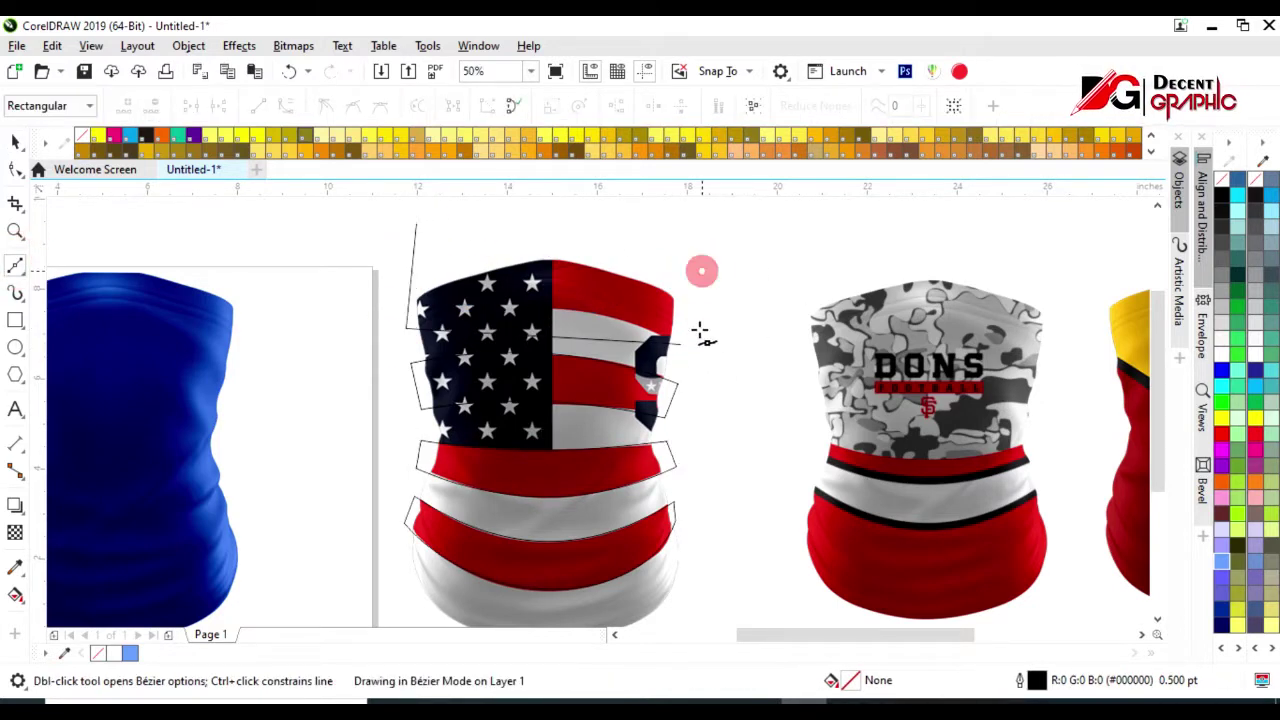
{"action": "left_click", "coordinate": [680, 343]}
{"action": "left_click", "coordinate": [15, 168]}
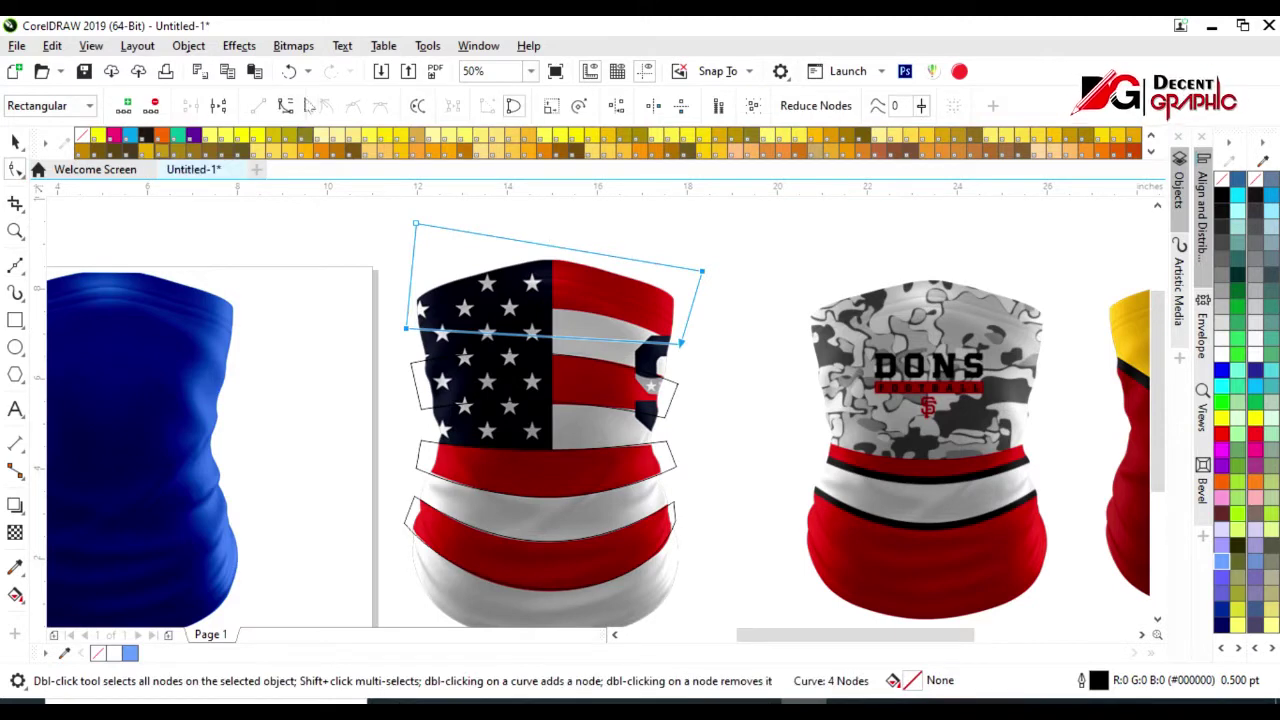
{"action": "left_click_drag", "start_coordinate": [567, 340], "coordinate": [567, 316]}
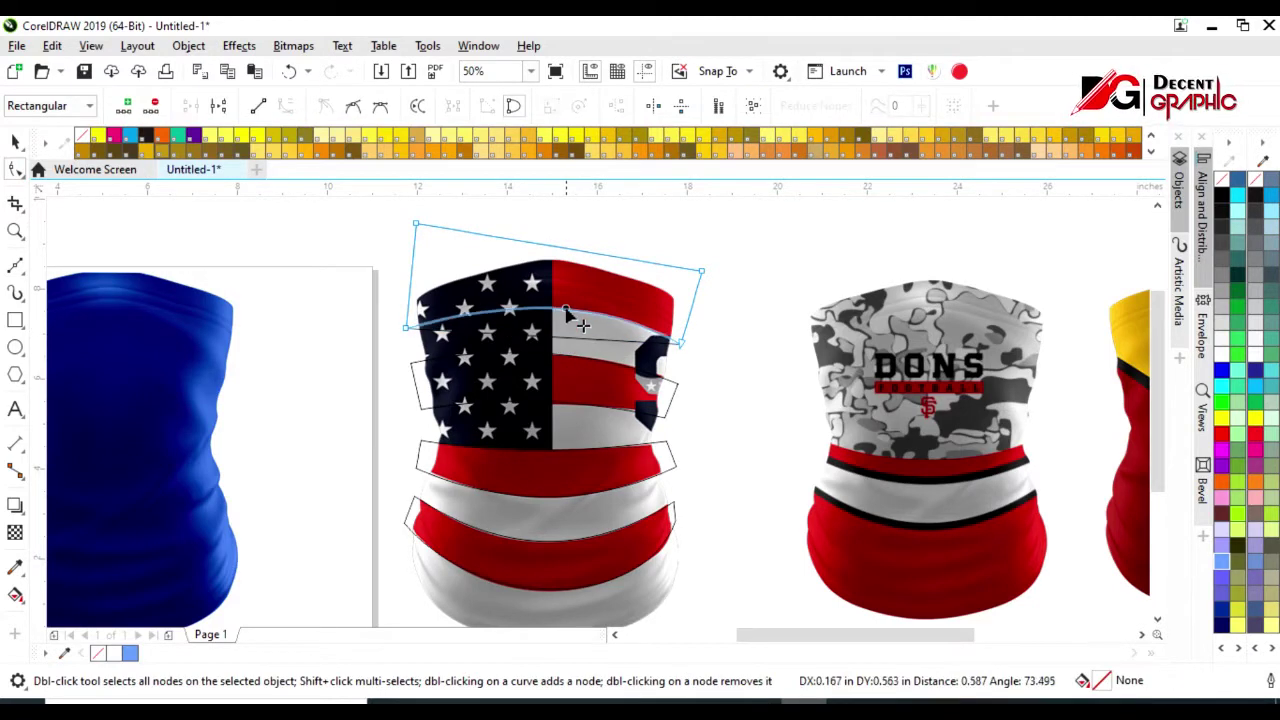
{"action": "left_click", "coordinate": [15, 141]}
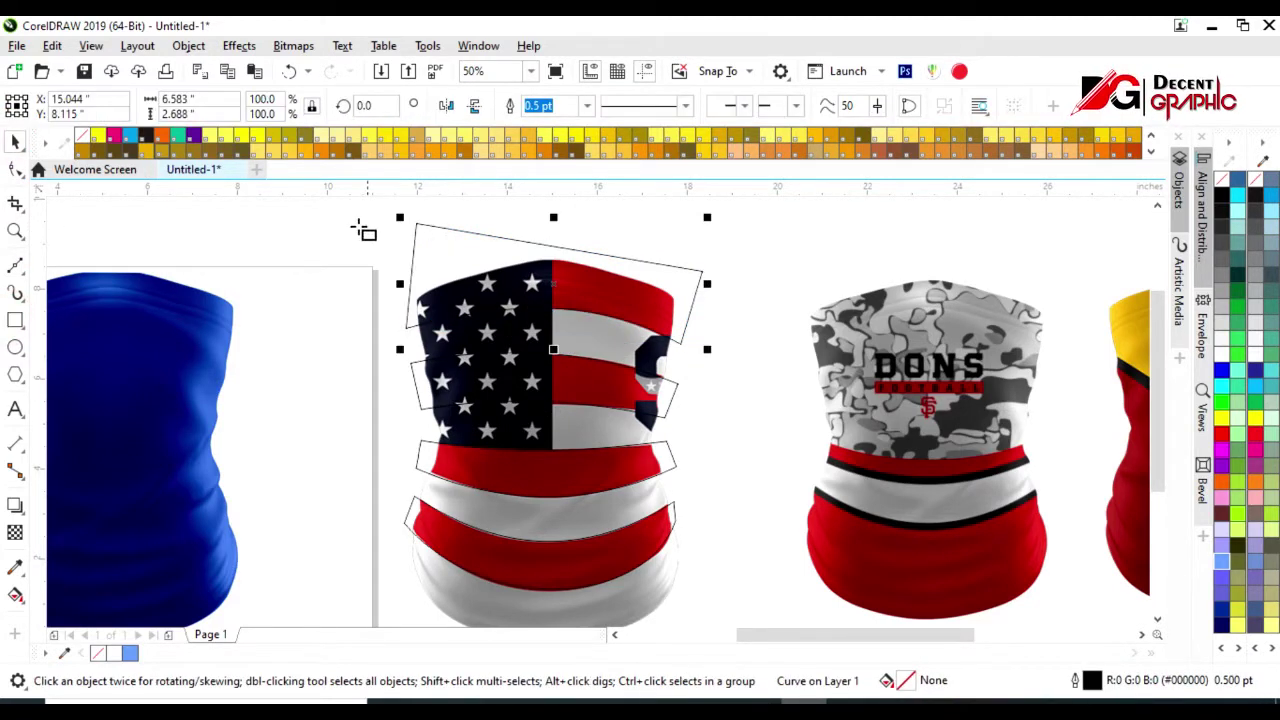
{"action": "key", "text": "F6"}
{"action": "left_click_drag", "start_coordinate": [350, 222], "coordinate": [558, 461]}
Draw a five-point star, fill it white, and move it onto a grey flag star
{"action": "left_click", "coordinate": [15, 375]}
{"action": "left_click", "coordinate": [62, 394]}
{"action": "scroll", "coordinate": [491, 282], "scroll_direction": "up", "scroll_amount": 2}
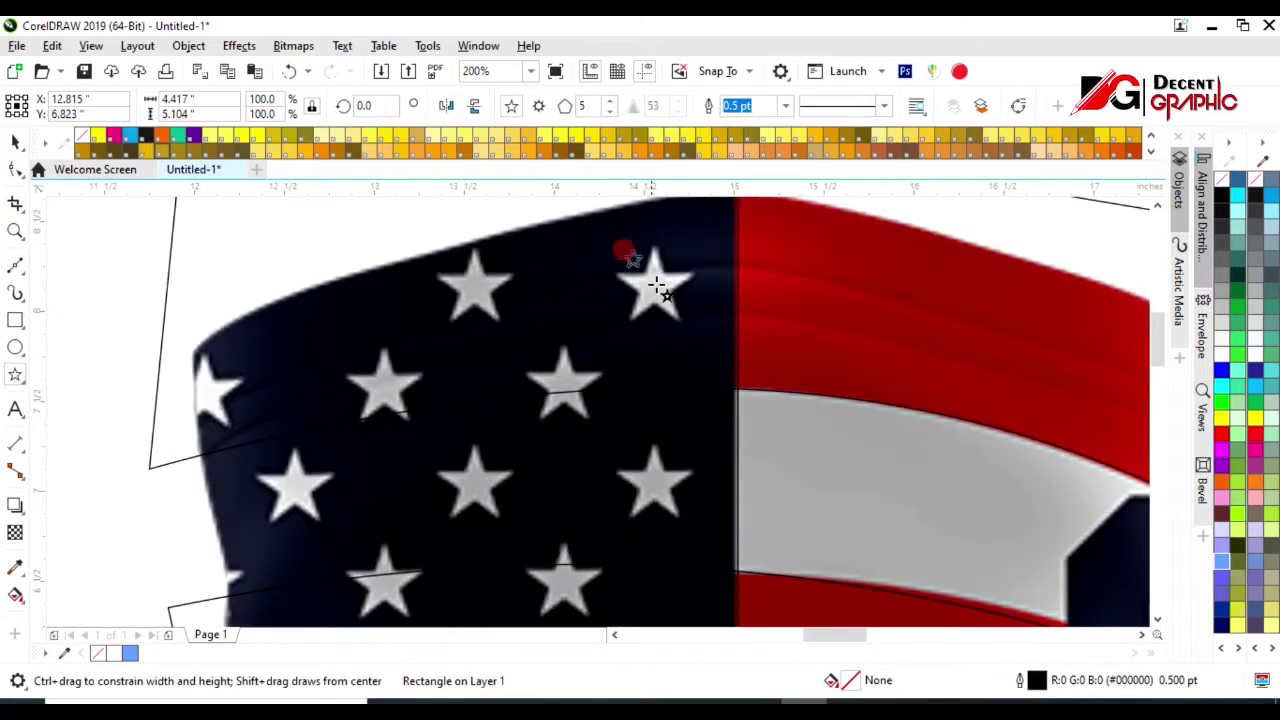
{"action": "left_click_drag", "start_coordinate": [655, 287], "coordinate": [708, 328]}
{"action": "key", "text": "space"}
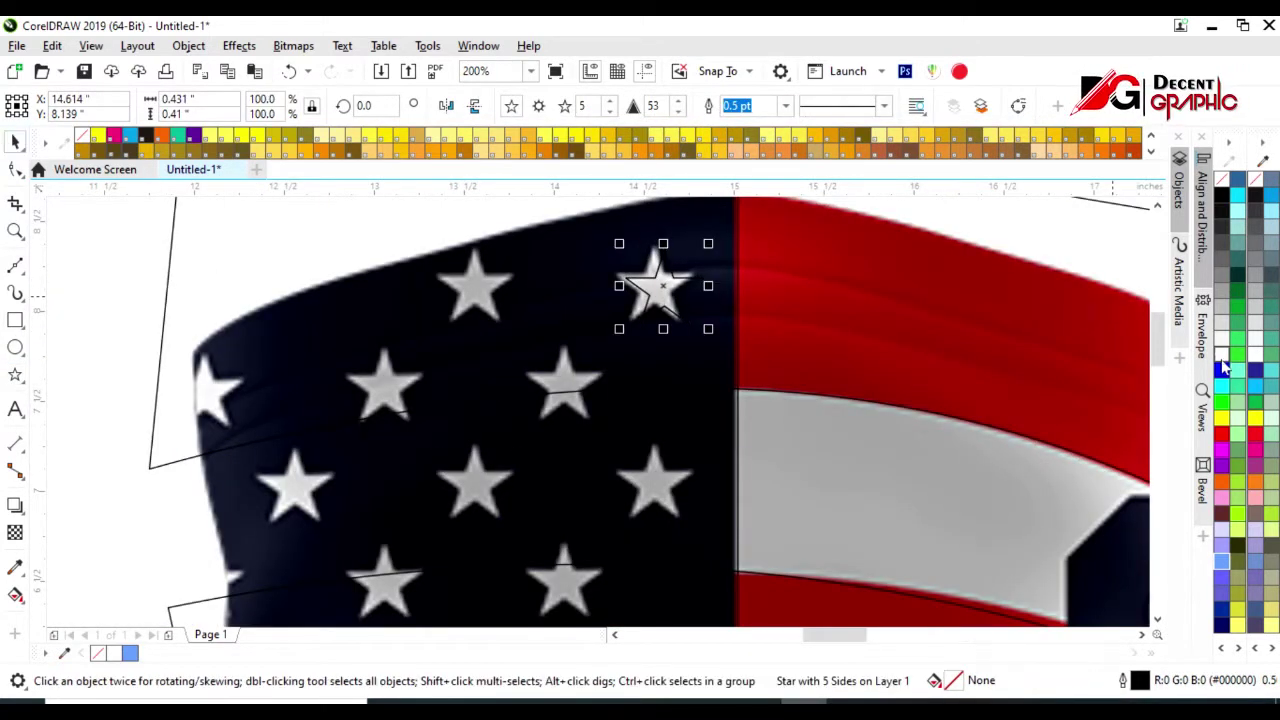
{"action": "left_click", "coordinate": [1221, 363]}
{"action": "mouse_move", "coordinate": [663, 288]}
{"action": "left_mouse_down"}
{"action": "mouse_move", "coordinate": [475, 285]}
{"action": "mouse_move", "coordinate": [386, 386]}
{"action": "mouse_move", "coordinate": [263, 415]}
{"action": "mouse_move", "coordinate": [562, 410]}
{"action": "mouse_move", "coordinate": [565, 390]}
{"action": "left_mouse_up"}
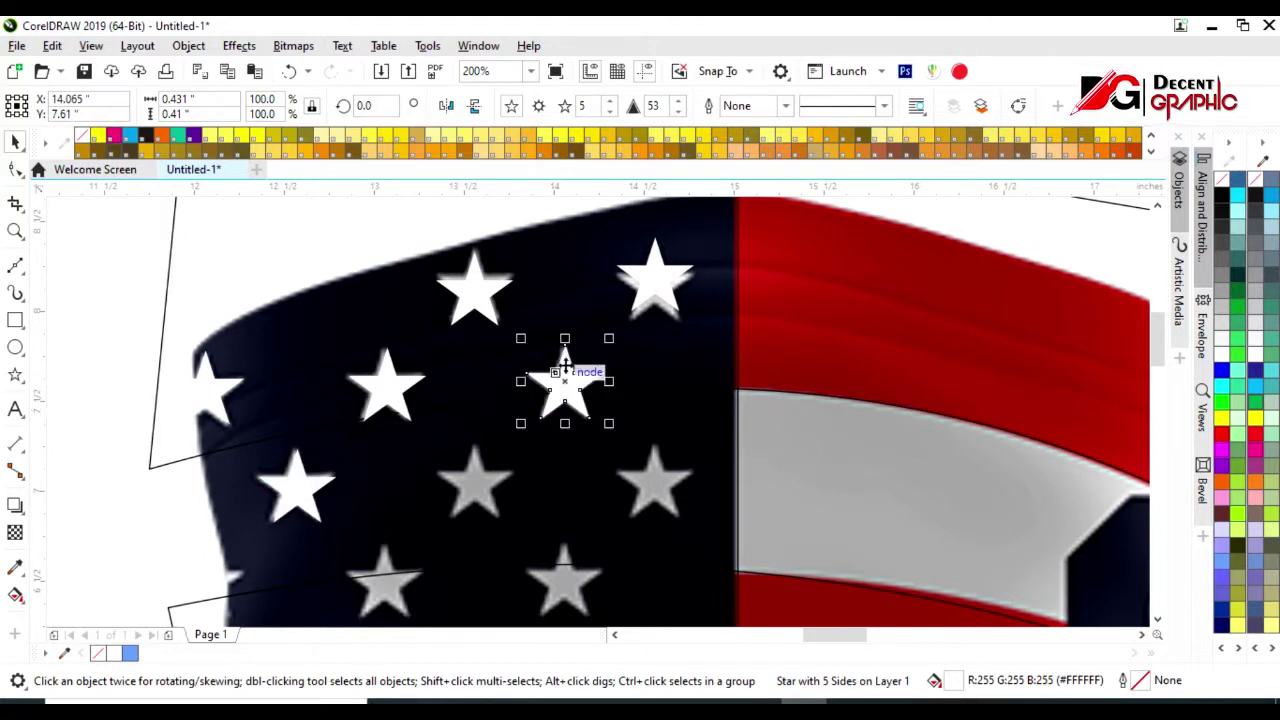
Copy the white star over the remaining grey stars, then marquee-select all 19 stars
{"action": "scroll", "coordinate": [565, 368], "scroll_direction": "down", "scroll_amount": 2}
{"action": "scroll", "coordinate": [562, 335], "scroll_direction": "up", "scroll_amount": 2}
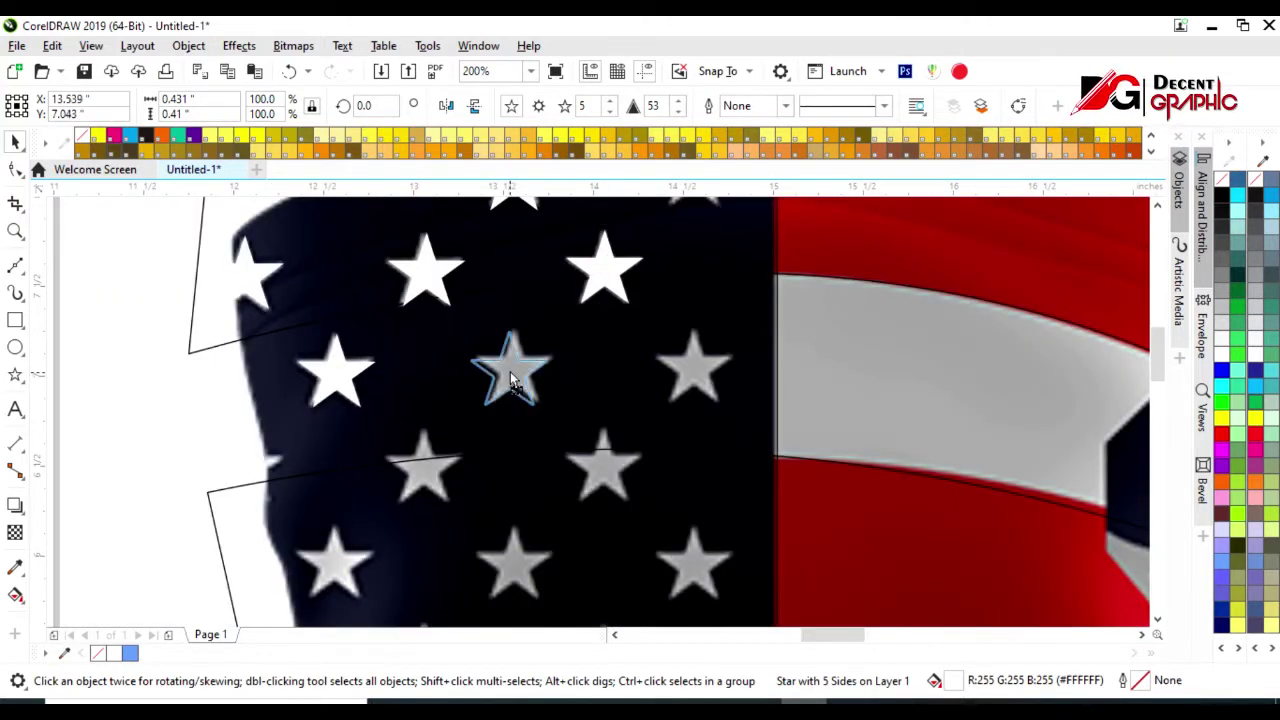
{"action": "mouse_move", "coordinate": [618, 383]}
{"action": "left_mouse_down"}
{"action": "mouse_move", "coordinate": [695, 375]}
{"action": "mouse_move", "coordinate": [425, 470]}
{"action": "mouse_move", "coordinate": [332, 580]}
{"action": "mouse_move", "coordinate": [307, 559]}
{"action": "left_mouse_up"}
{"action": "mouse_move", "coordinate": [255, 478]}
{"action": "left_mouse_down"}
{"action": "mouse_move", "coordinate": [603, 463]}
{"action": "mouse_move", "coordinate": [697, 566]}
{"action": "mouse_move", "coordinate": [520, 564]}
{"action": "left_mouse_up"}
{"action": "scroll", "coordinate": [520, 564], "scroll_direction": "down", "scroll_amount": 1}
{"action": "scroll", "coordinate": [530, 555], "scroll_direction": "up", "scroll_amount": 1}
{"action": "mouse_move", "coordinate": [539, 368]}
{"action": "left_mouse_down"}
{"action": "mouse_move", "coordinate": [355, 564]}
{"action": "mouse_move", "coordinate": [536, 570]}
{"action": "left_mouse_up"}
{"action": "mouse_move", "coordinate": [536, 570]}
{"action": "left_mouse_down"}
{"action": "mouse_move", "coordinate": [714, 566]}
{"action": "mouse_move", "coordinate": [625, 467]}
{"action": "left_mouse_up"}
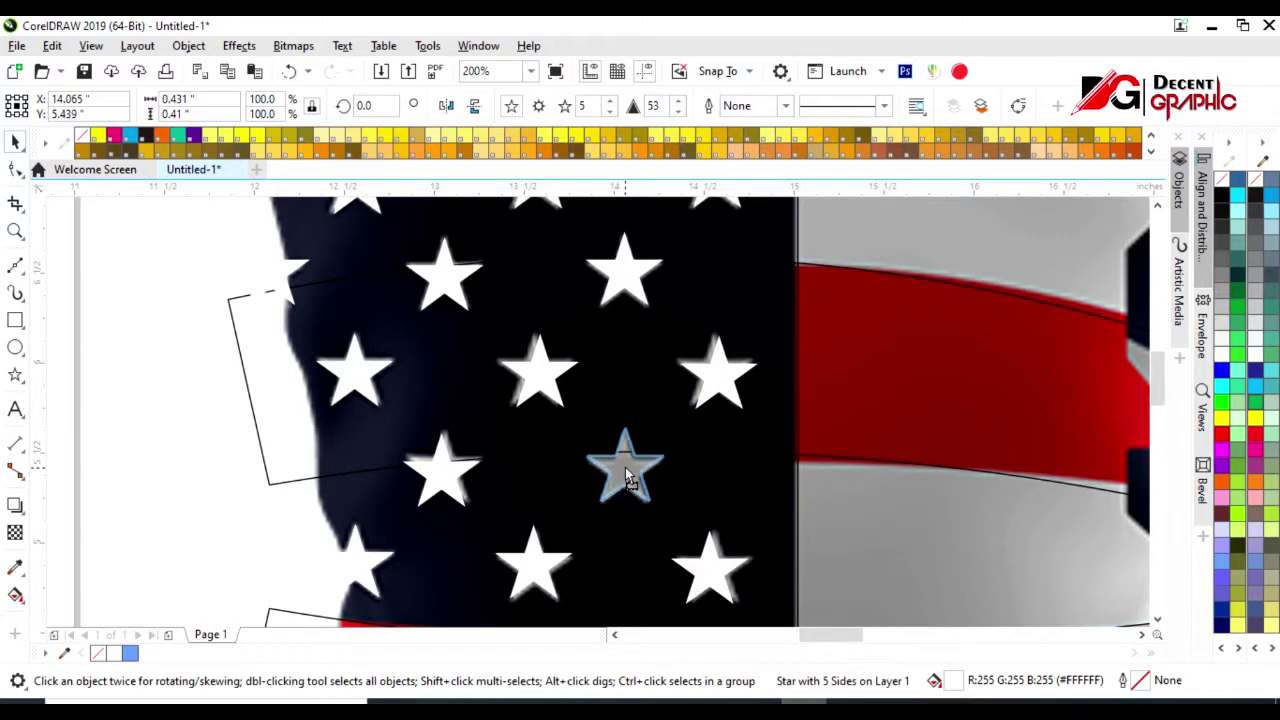
{"action": "scroll", "coordinate": [578, 408], "scroll_direction": "down", "scroll_amount": 2}
{"action": "left_click_drag", "start_coordinate": [655, 268], "coordinate": [472, 491]}
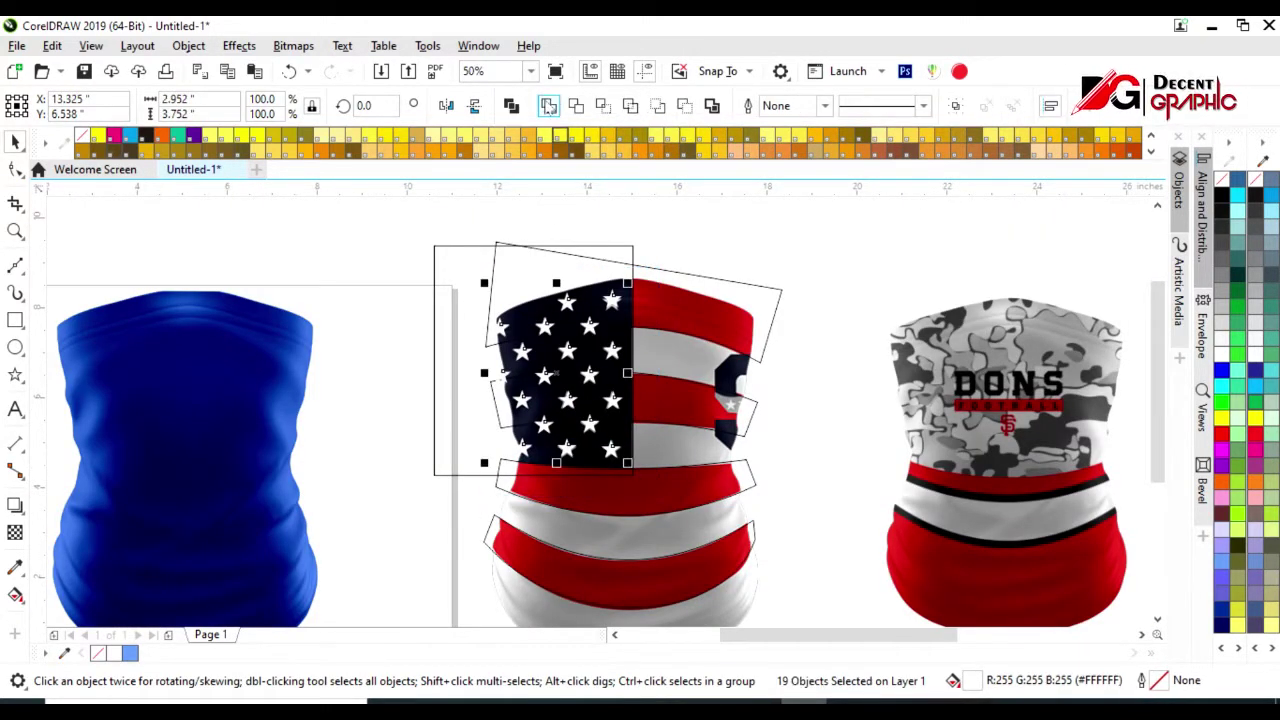
Combine the stars into one red shape and group the rectangle and band outlines
{"action": "left_click", "coordinate": [548, 105]}
{"action": "left_click", "coordinate": [1222, 434]}
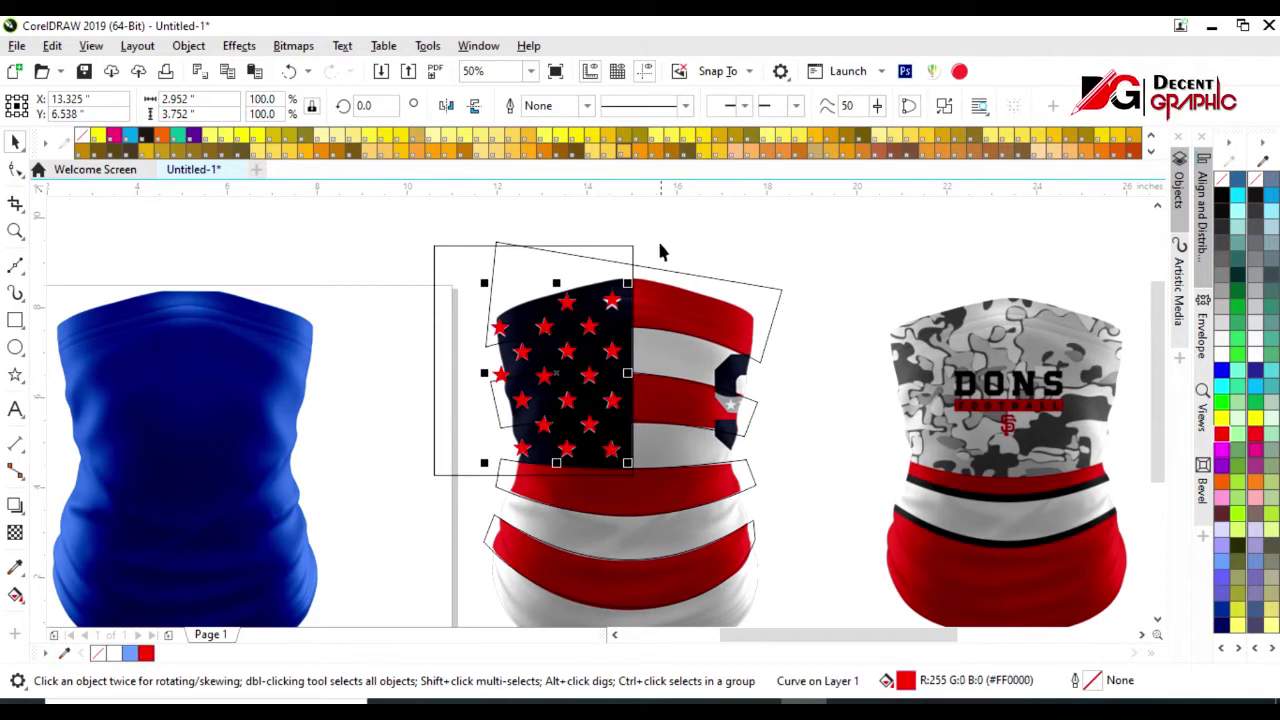
{"action": "left_click", "coordinate": [634, 246]}
{"action": "left_click", "coordinate": [763, 288], "text": "shift"}
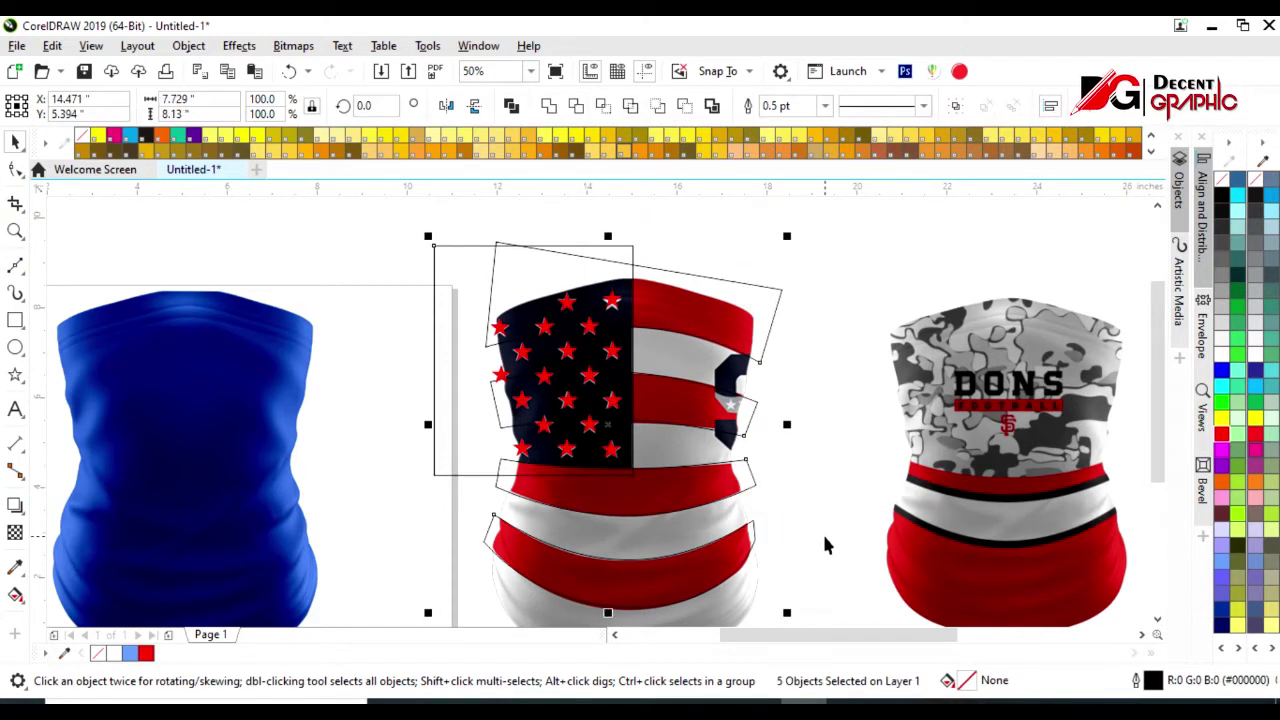
{"action": "left_click", "coordinate": [790, 465], "text": "shift"}
{"action": "key", "text": "ctrl+g"}
Centre the outline group over the blue gaiter and nudge it into place
{"action": "scroll", "coordinate": [790, 465], "scroll_direction": "down", "scroll_amount": 2}
{"action": "left_click", "coordinate": [522, 519], "text": "shift"}
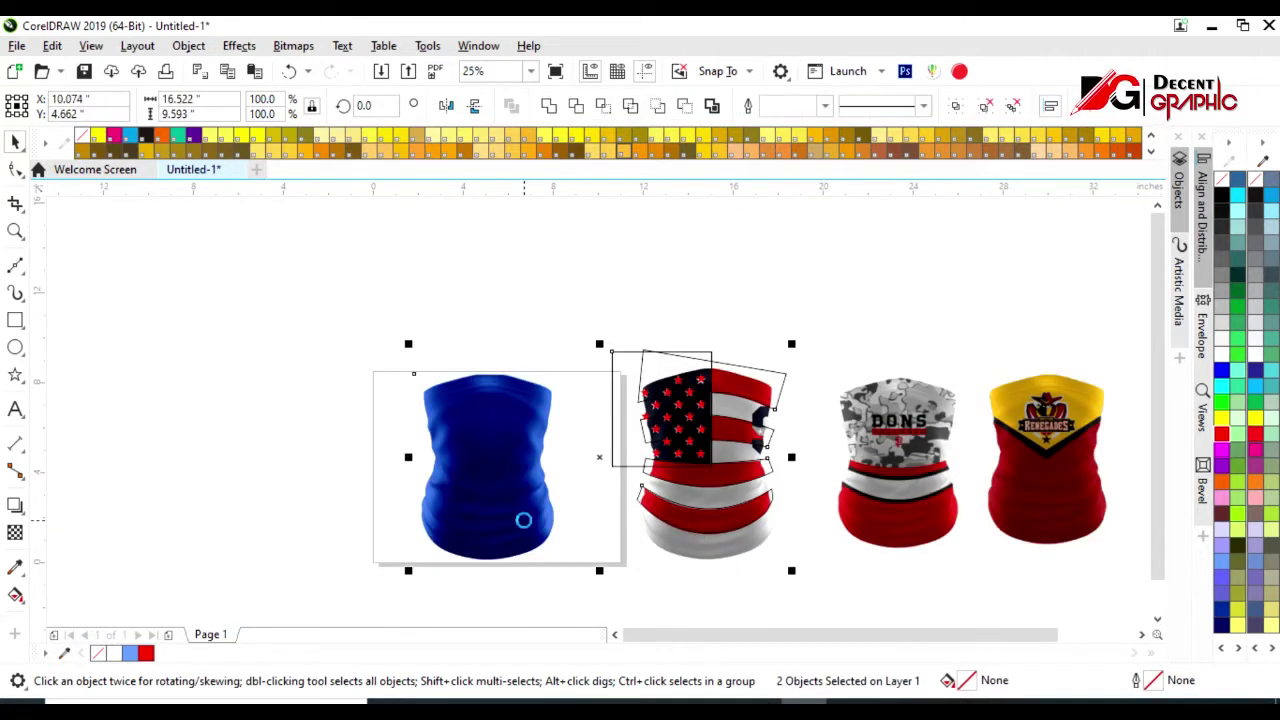
{"action": "key", "text": "c"}
{"action": "left_click", "coordinate": [319, 537]}
{"action": "left_click", "coordinate": [408, 458]}
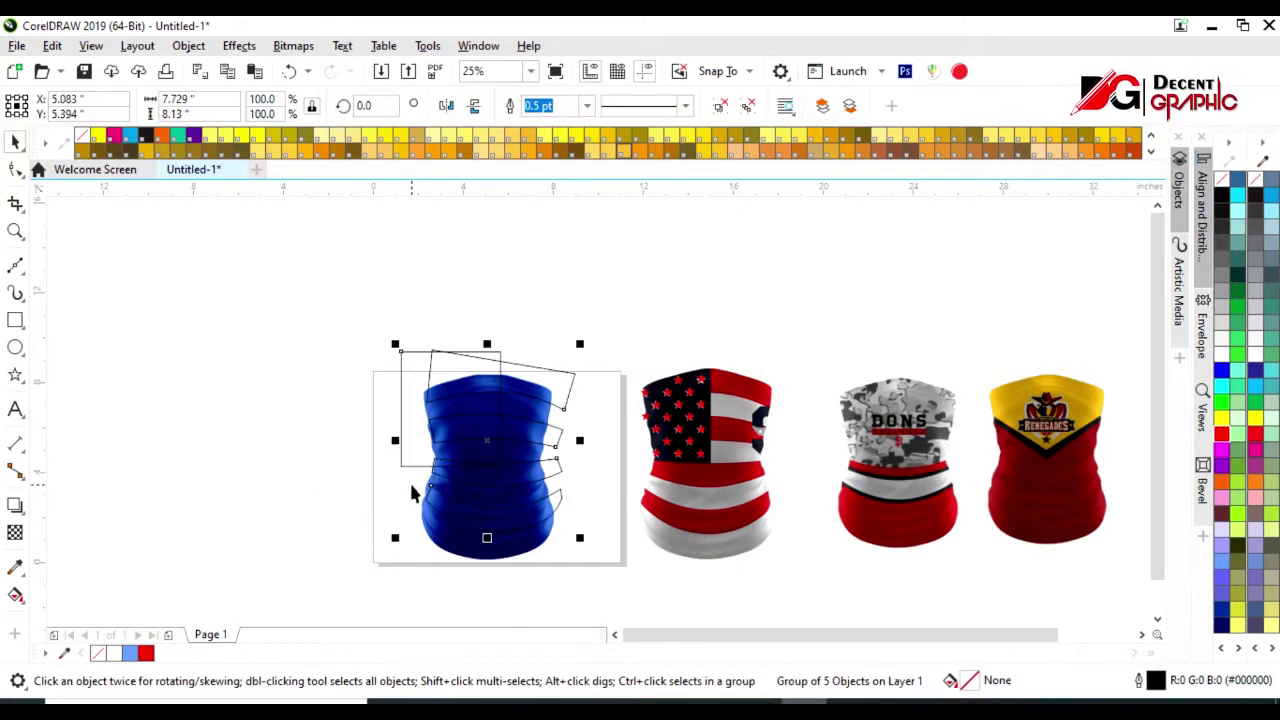
{"action": "scroll", "coordinate": [452, 534], "scroll_direction": "up", "scroll_amount": 4}
{"action": "left_click_drag", "start_coordinate": [463, 543], "coordinate": [463, 532]}
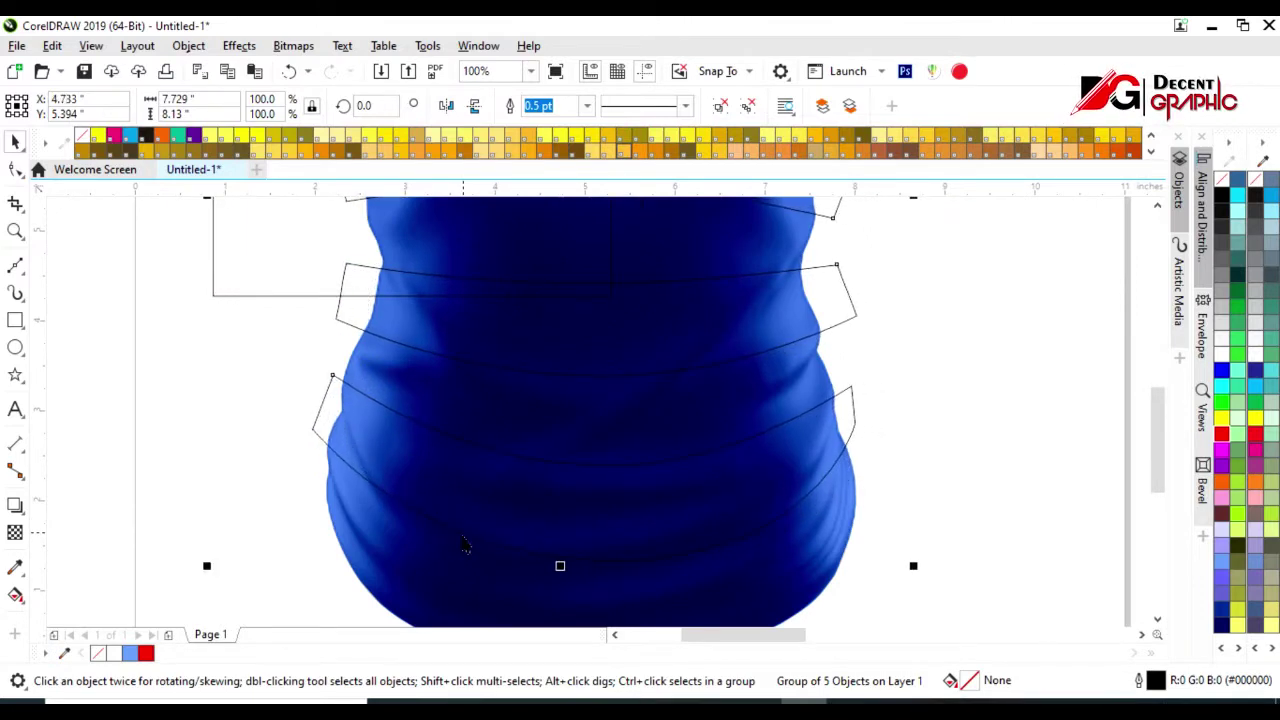
{"action": "scroll", "coordinate": [463, 532], "scroll_direction": "down", "scroll_amount": 4}
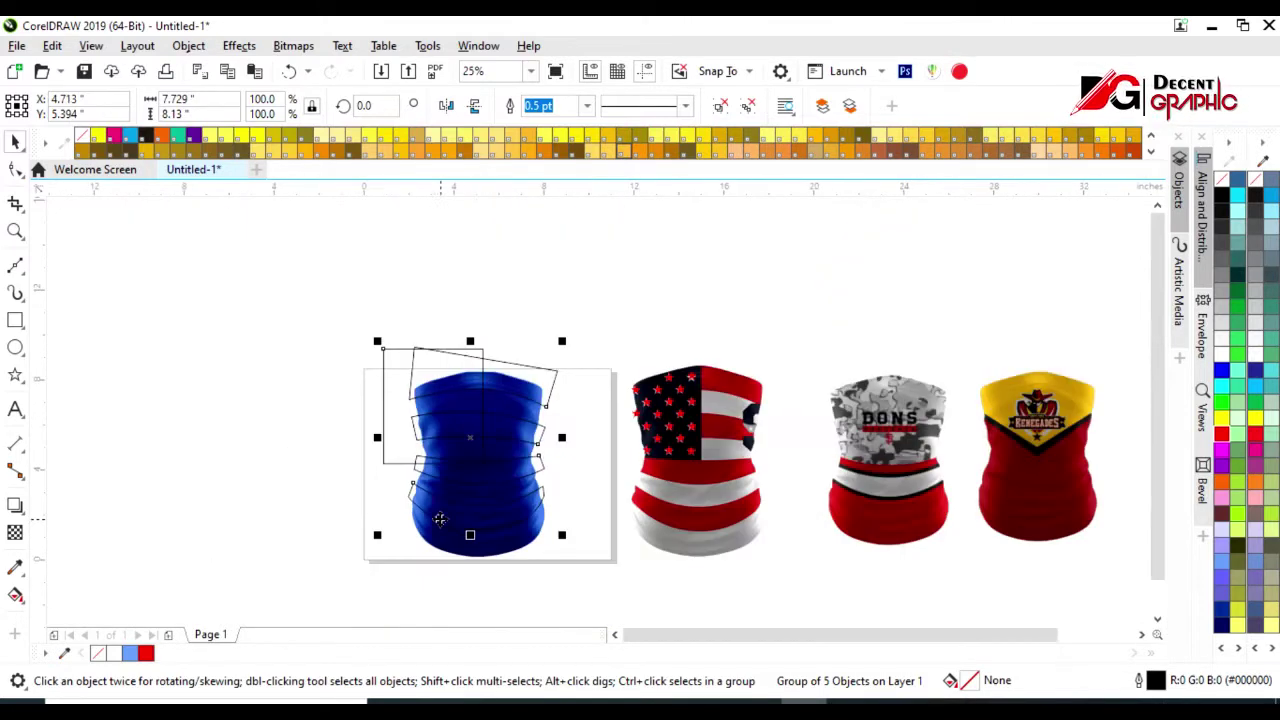
{"action": "left_click", "coordinate": [548, 382]}
{"action": "scroll", "coordinate": [540, 385], "scroll_direction": "up", "scroll_amount": 2}
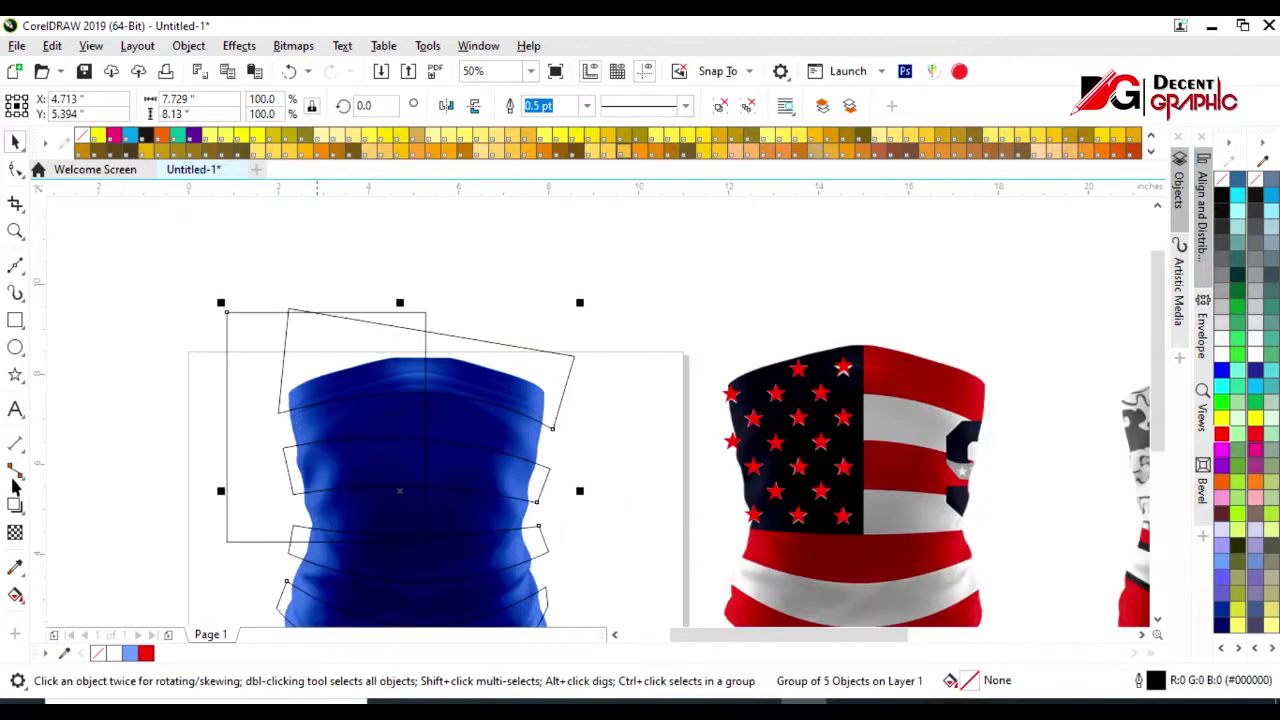
Smart-fill the upper-right and second right band regions grey-blue
{"action": "left_click", "coordinate": [15, 596]}
{"action": "left_click", "coordinate": [70, 612]}
{"action": "left_click", "coordinate": [491, 387]}
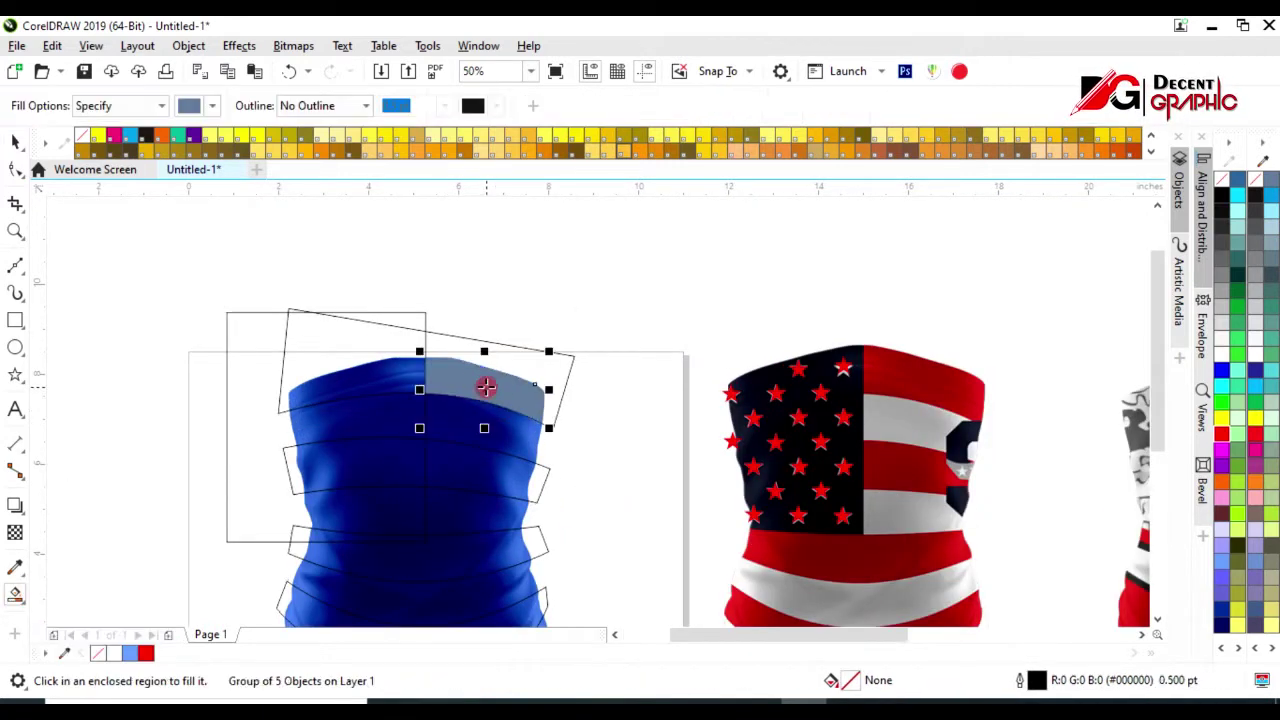
{"action": "left_click", "coordinate": [495, 467]}
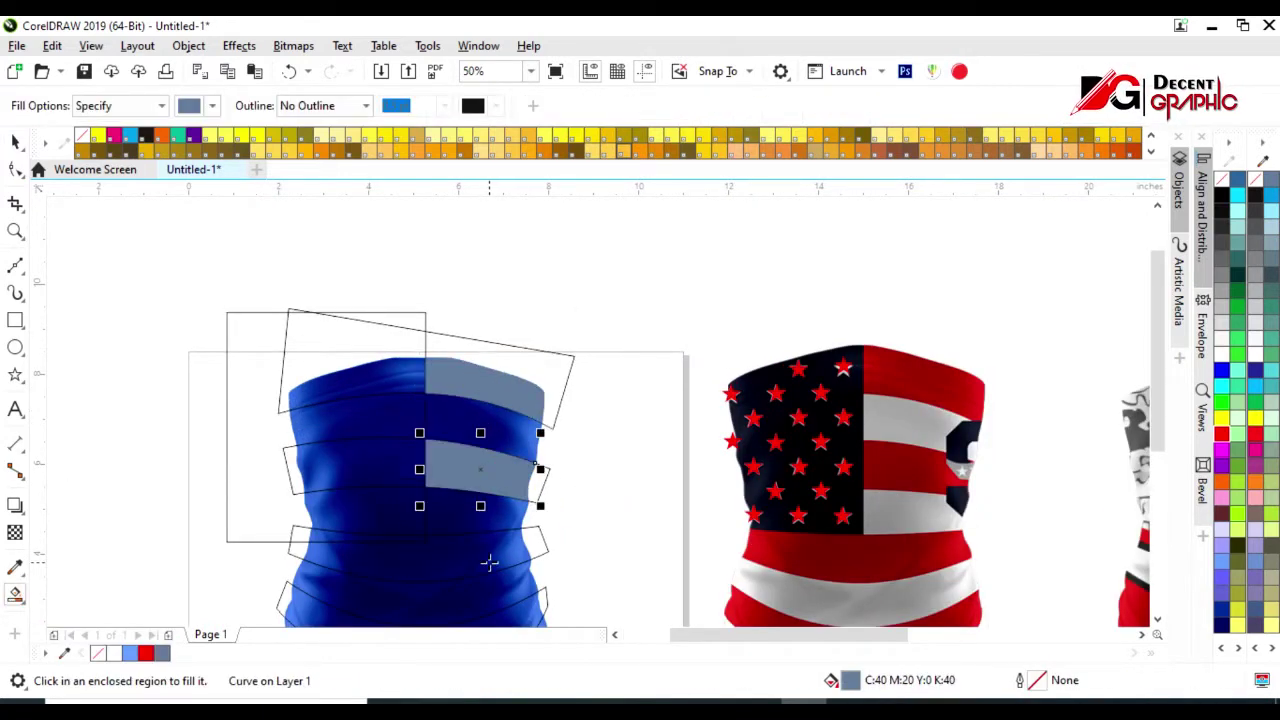
Ungroup the outlines, shorten the rectangle, and fill the third and bottom bands grey-blue
{"action": "left_click", "coordinate": [15, 142]}
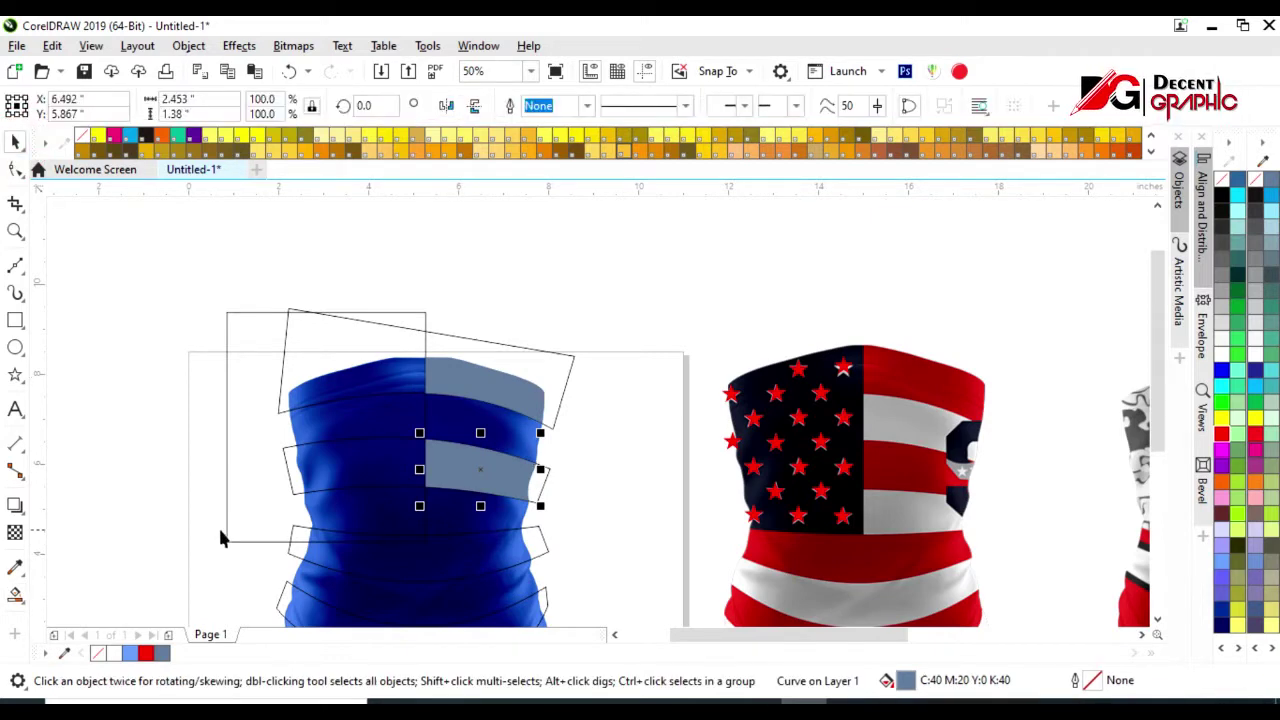
{"action": "left_click", "coordinate": [230, 540]}
{"action": "left_click", "coordinate": [722, 104]}
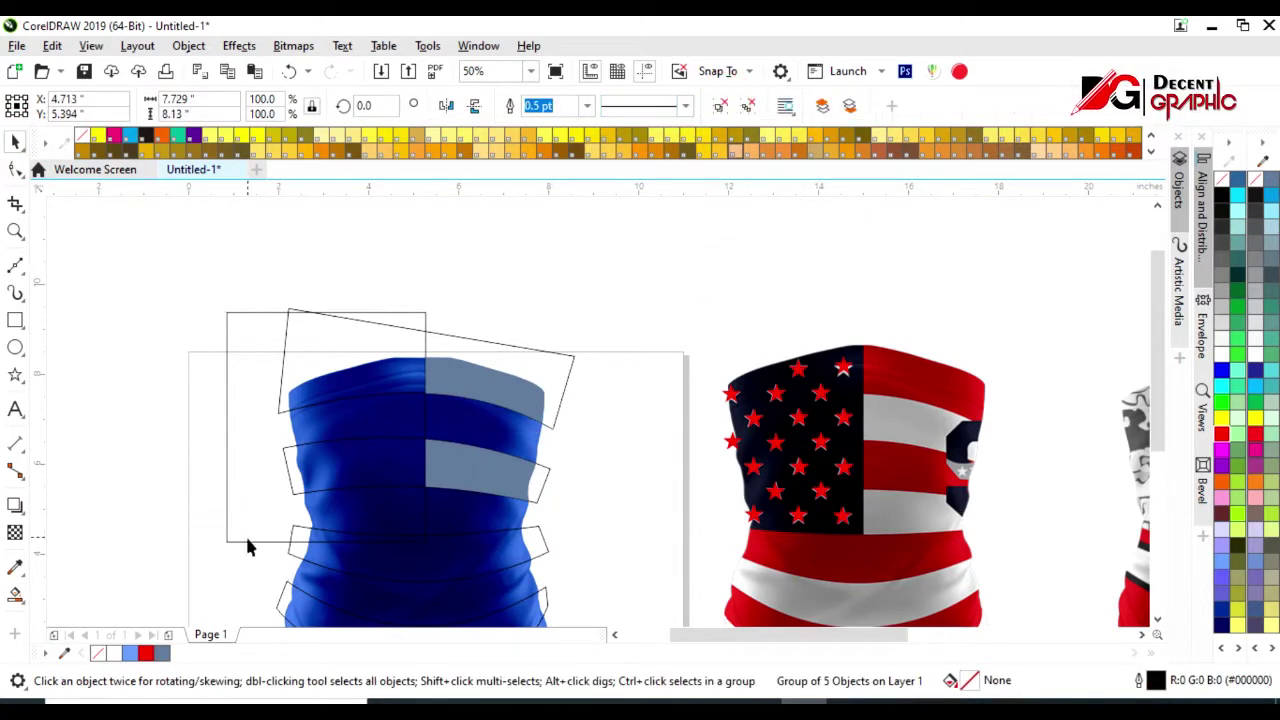
{"action": "left_click", "coordinate": [245, 533]}
{"action": "left_click_drag", "start_coordinate": [325, 543], "coordinate": [320, 526]}
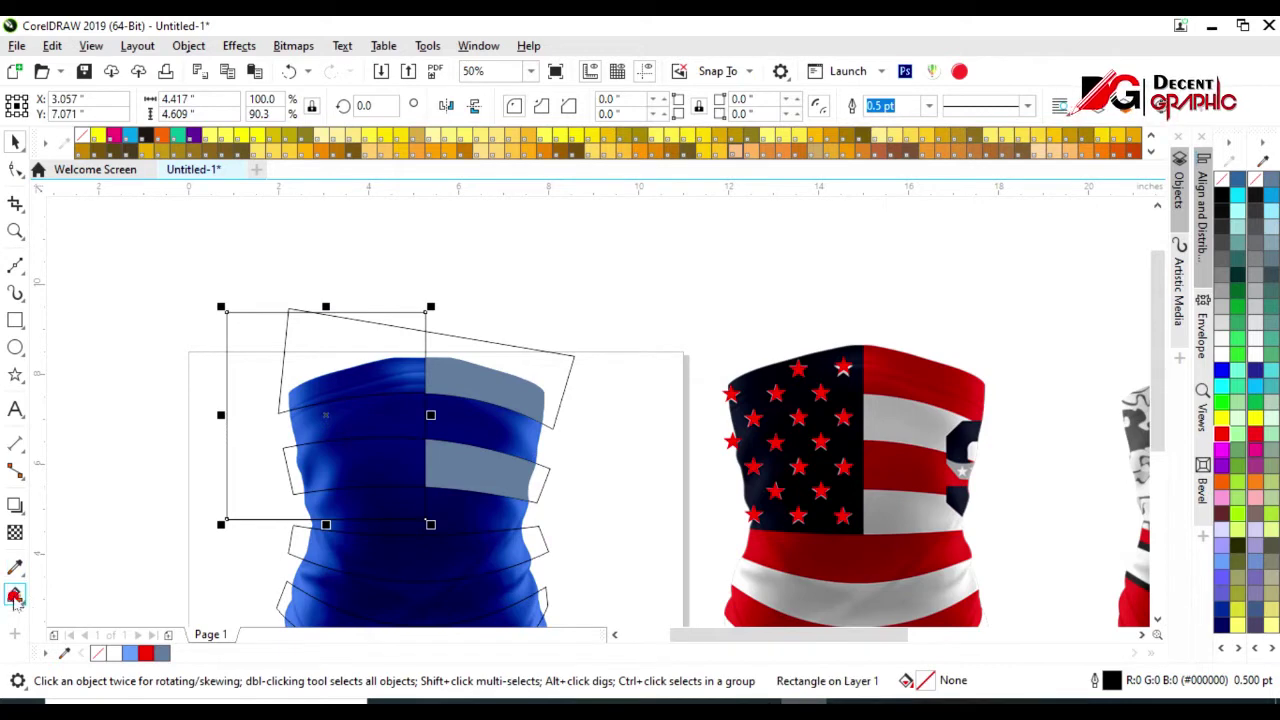
{"action": "left_click", "coordinate": [15, 594]}
{"action": "left_click", "coordinate": [400, 568]}
{"action": "left_click", "coordinate": [318, 616]}
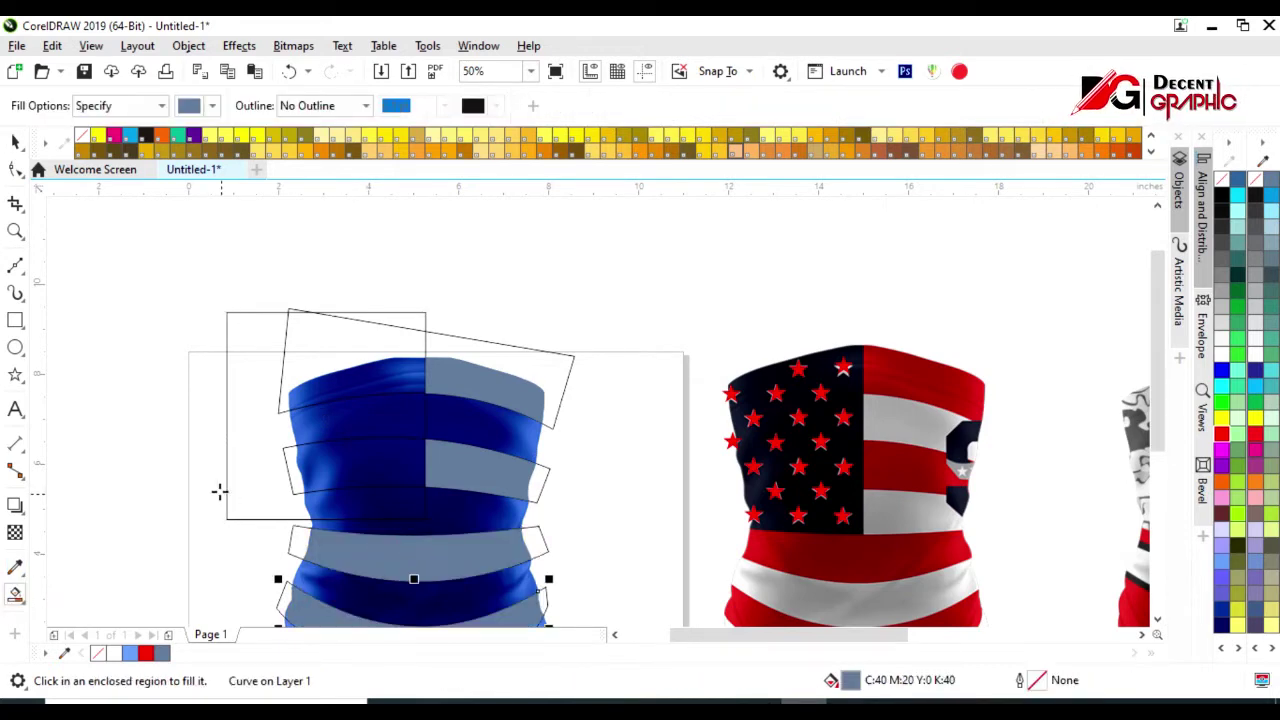
Extend the rectangle down to the band and delete the unwanted top-right band shape
{"action": "left_click", "coordinate": [12, 140]}
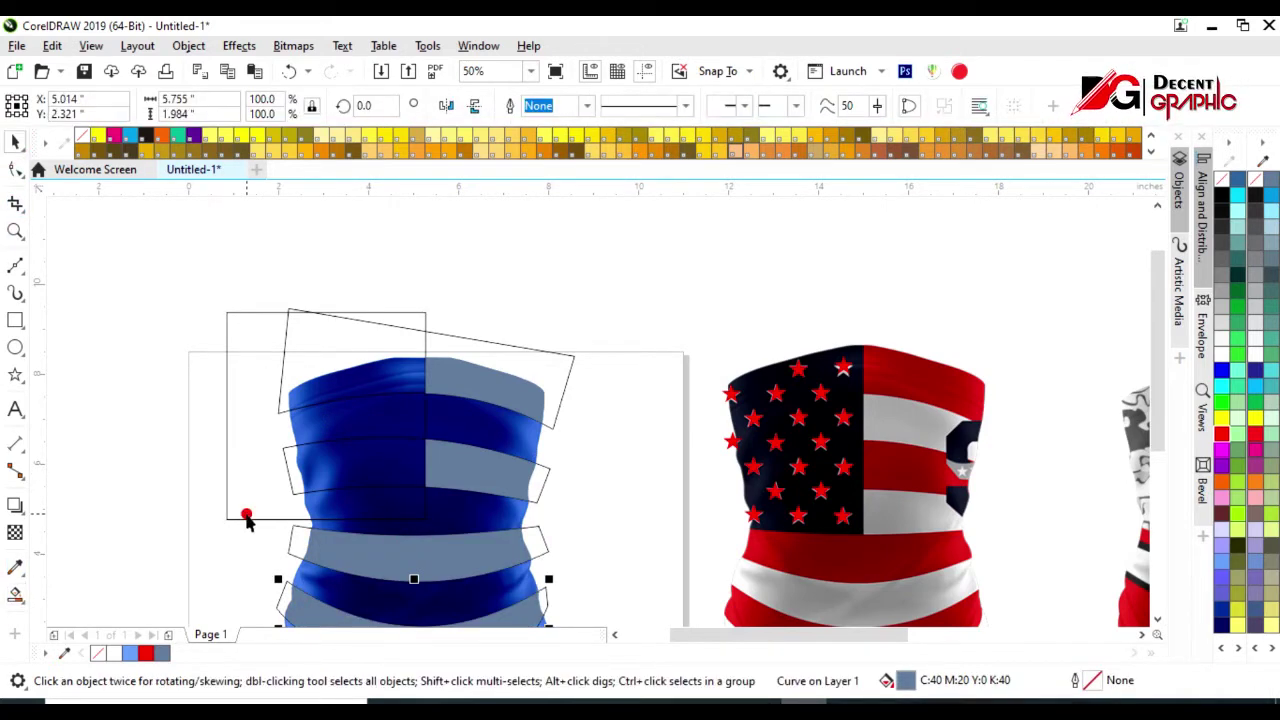
{"action": "left_click", "coordinate": [244, 516]}
{"action": "scroll", "coordinate": [338, 521], "scroll_direction": "up", "scroll_amount": 2}
{"action": "left_click_drag", "start_coordinate": [300, 463], "coordinate": [298, 497]}
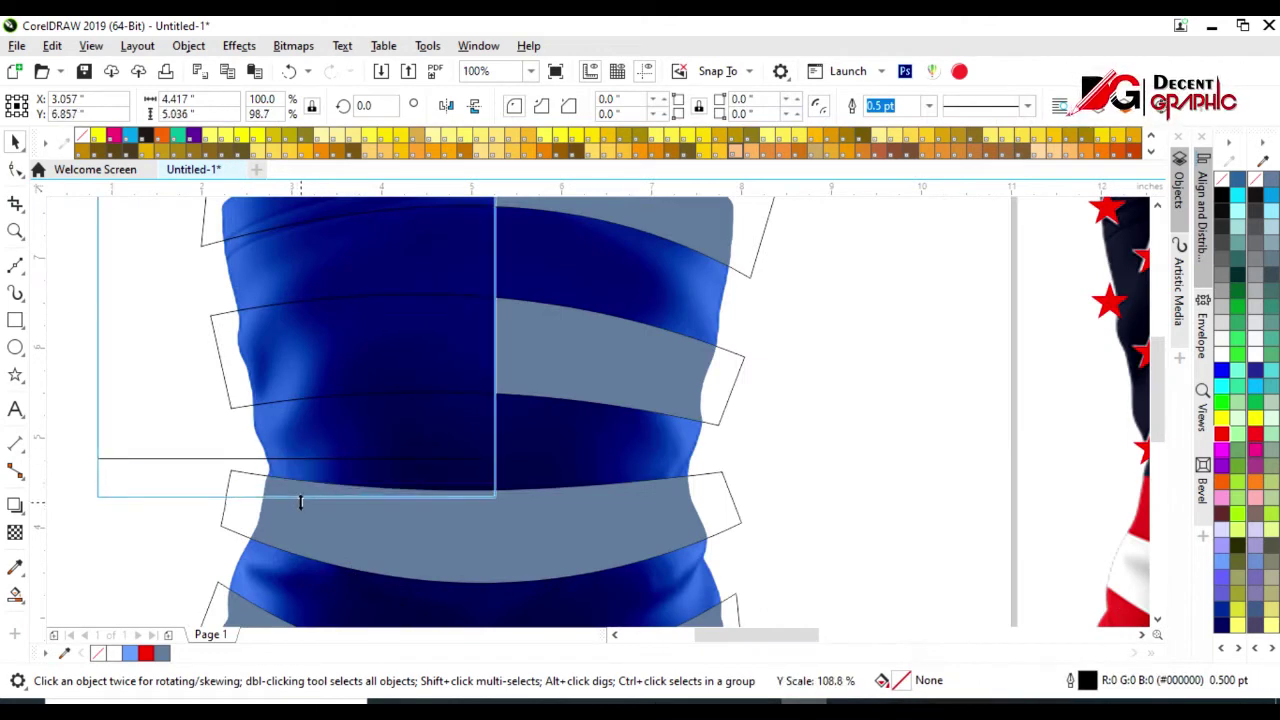
{"action": "left_click", "coordinate": [732, 389]}
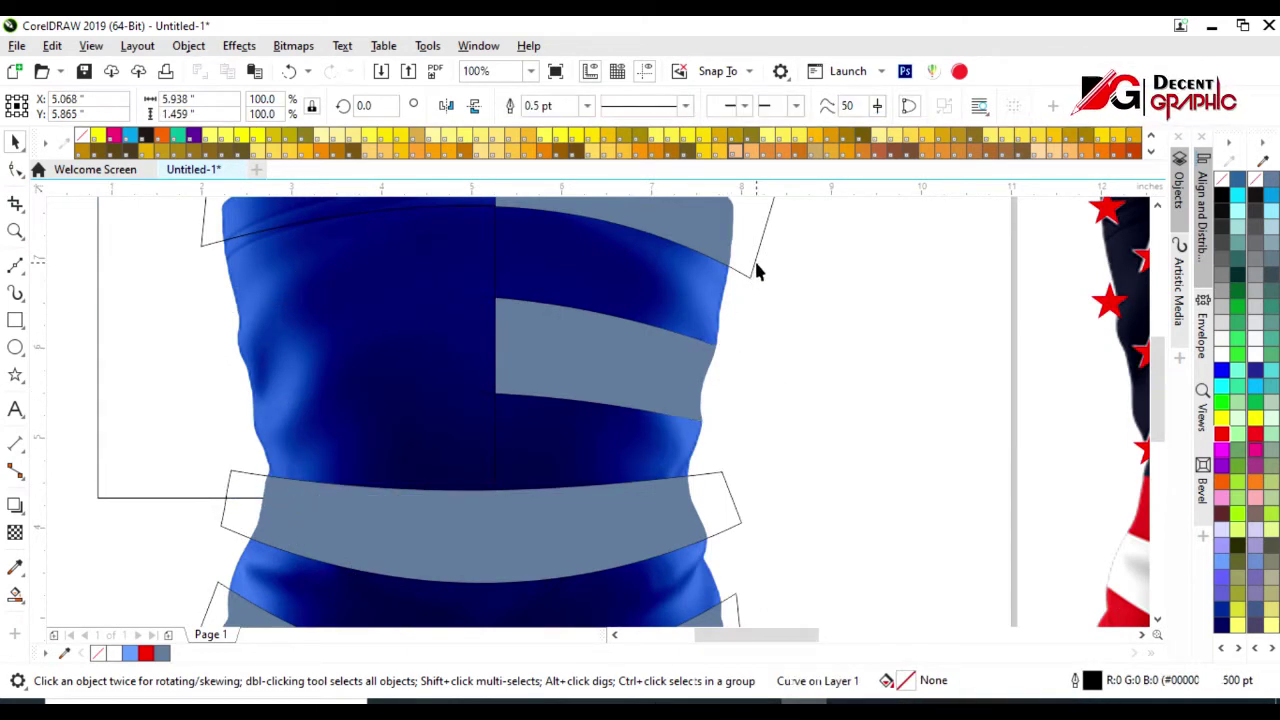
{"action": "key", "text": "Delete"}
Fill the upper-left panel grey-blue and delete the leftover guide outlines
{"action": "left_click", "coordinate": [15, 597]}
{"action": "left_click", "coordinate": [363, 394]}
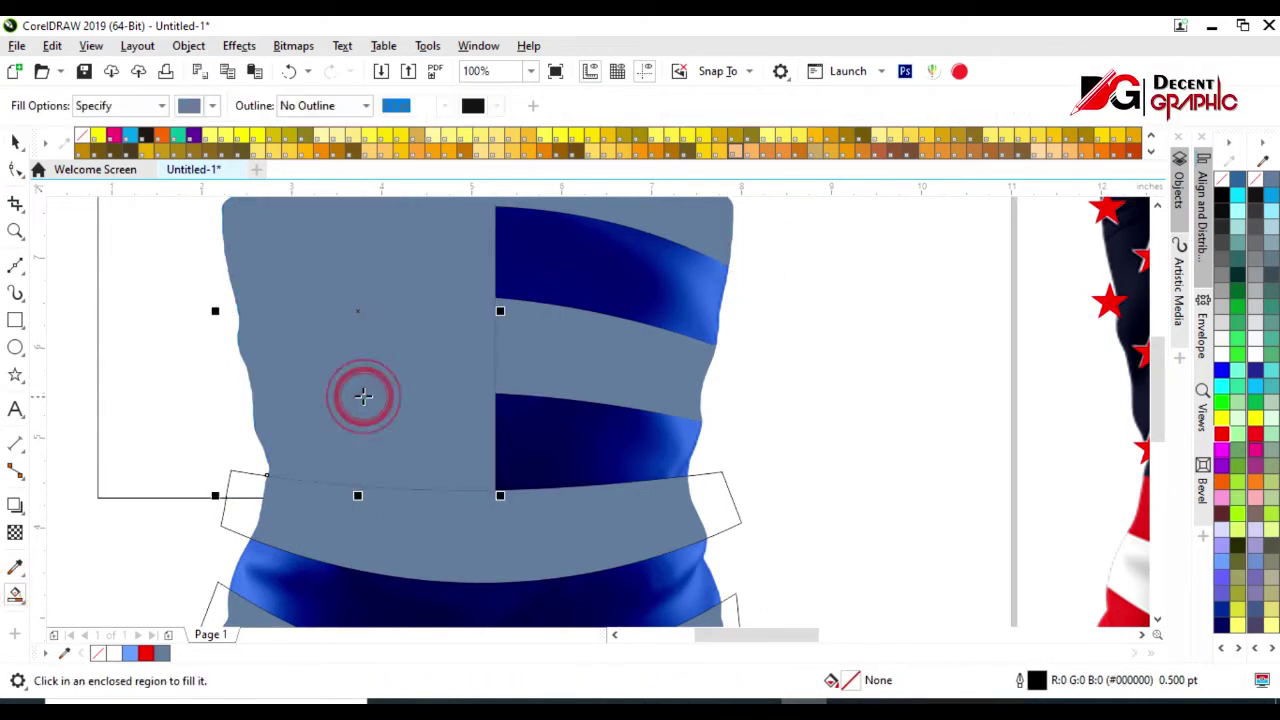
{"action": "key", "text": "space"}
{"action": "left_click", "coordinate": [147, 498]}
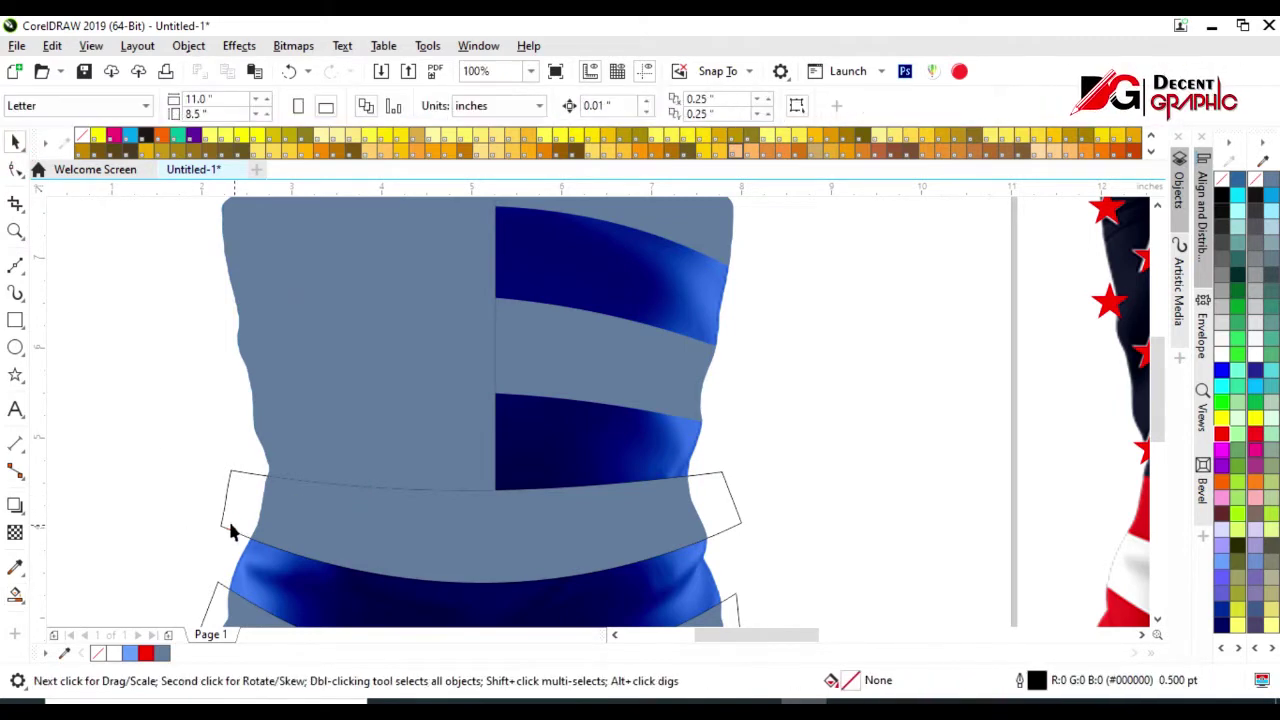
{"action": "left_click", "coordinate": [206, 598]}
{"action": "scroll", "coordinate": [304, 437], "scroll_direction": "down", "scroll_amount": 2}
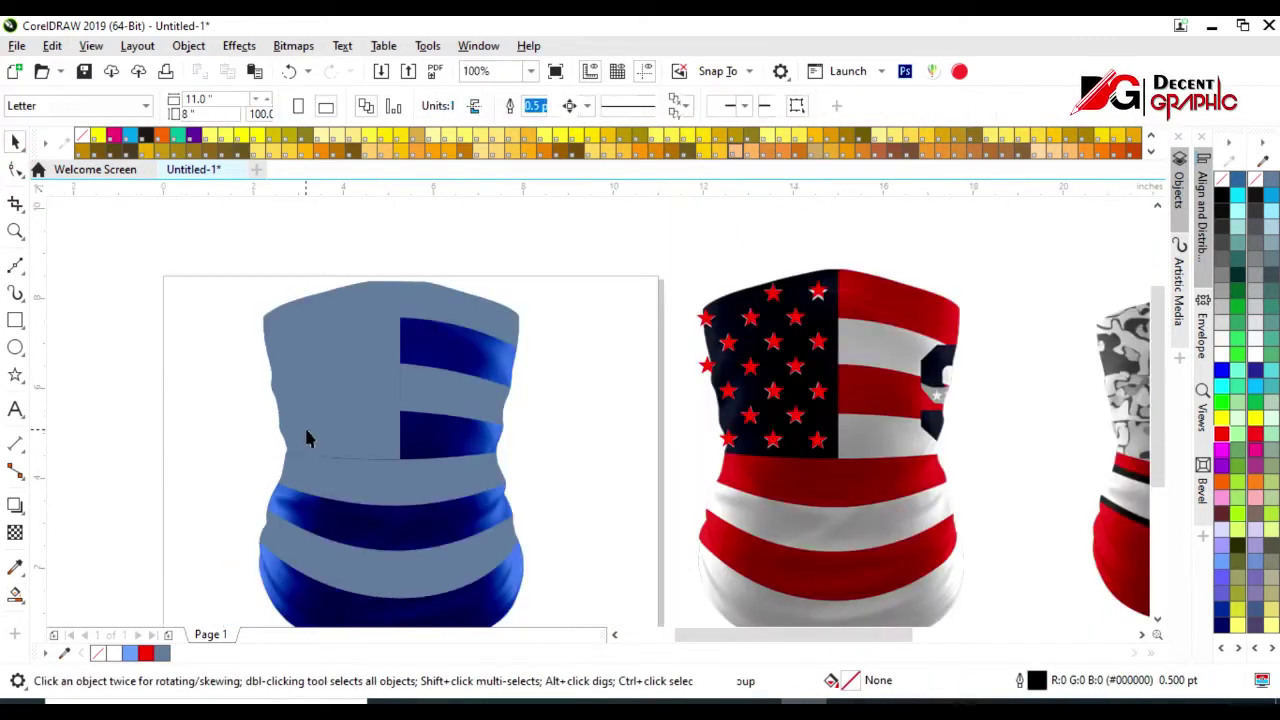
Fill the gaiter's stripes red and its left panel dark navy
{"action": "left_click", "coordinate": [441, 302]}
{"action": "left_click", "coordinate": [1221, 432]}
{"action": "left_click", "coordinate": [470, 410]}
{"action": "mouse_move", "coordinate": [146, 653]}
{"action": "left_mouse_down"}
{"action": "mouse_move", "coordinate": [455, 393]}
{"action": "mouse_move", "coordinate": [390, 475]}
{"action": "mouse_move", "coordinate": [390, 555]}
{"action": "left_mouse_up"}
{"action": "left_click", "coordinate": [362, 408]}
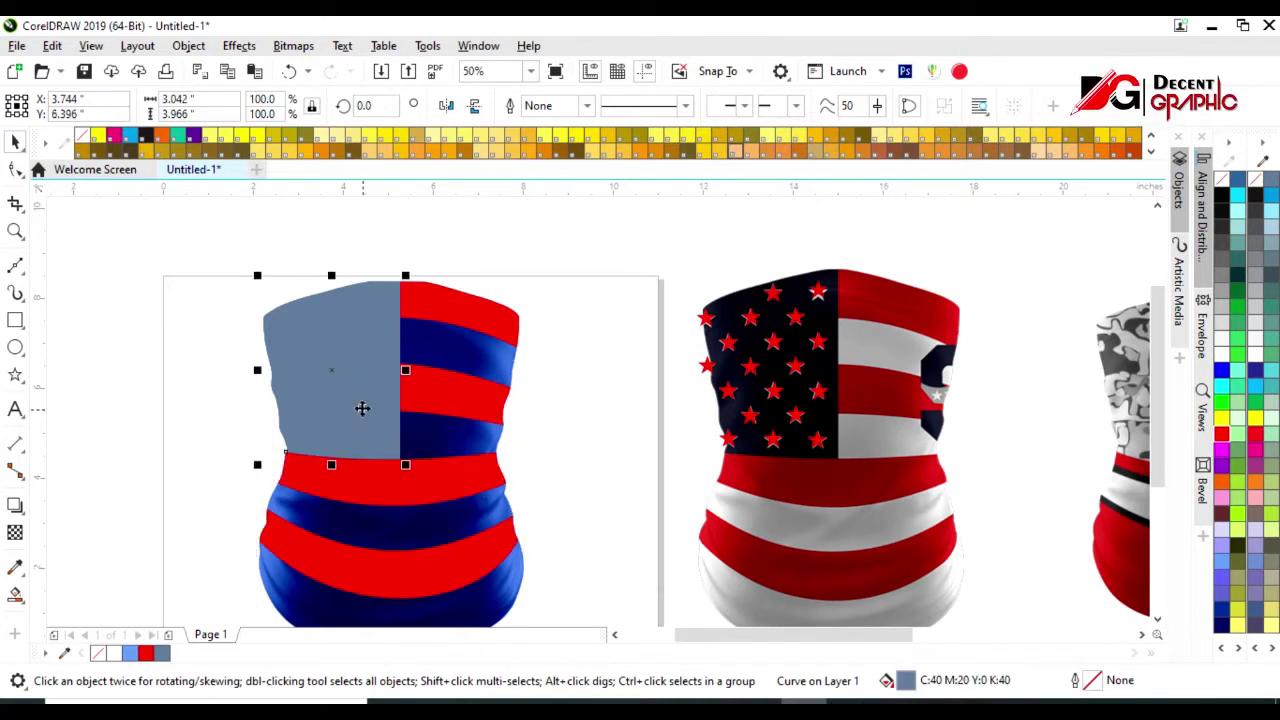
{"action": "left_click", "coordinate": [1222, 622]}
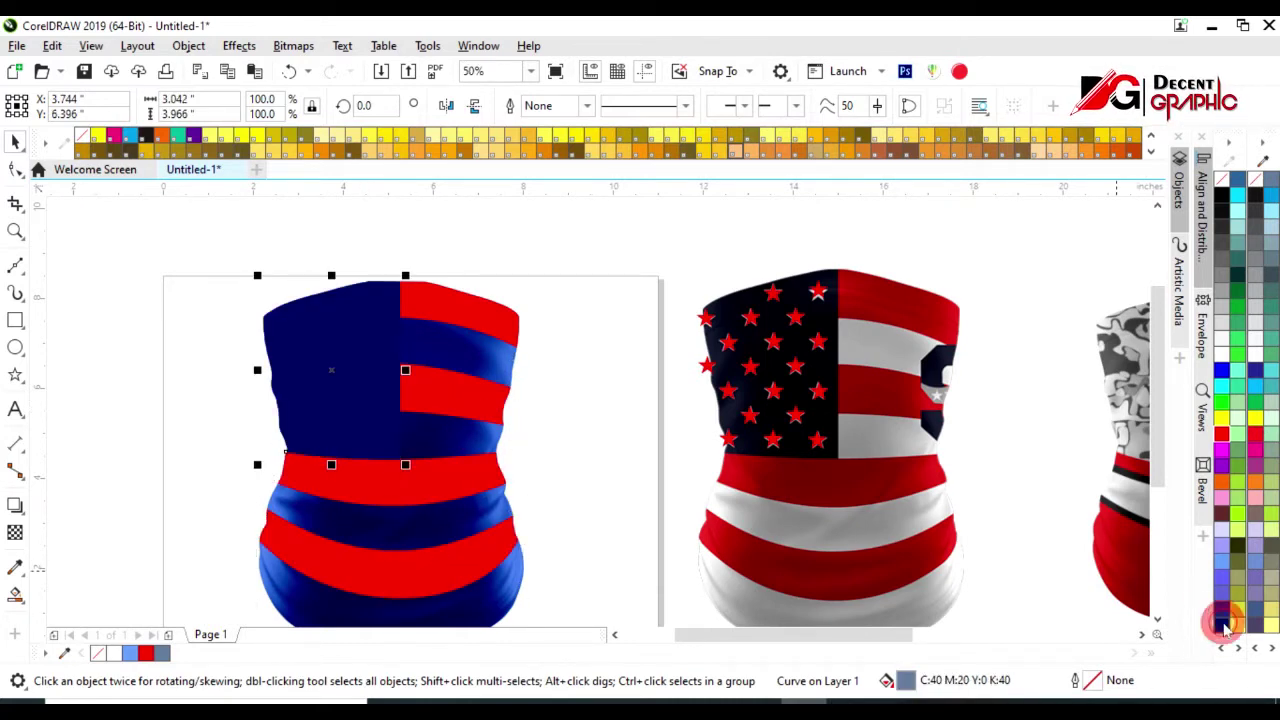
Copy the white stars onto the navy panel and PowerClip them inside it
{"action": "left_click", "coordinate": [780, 418]}
{"action": "left_click", "coordinate": [1224, 366]}
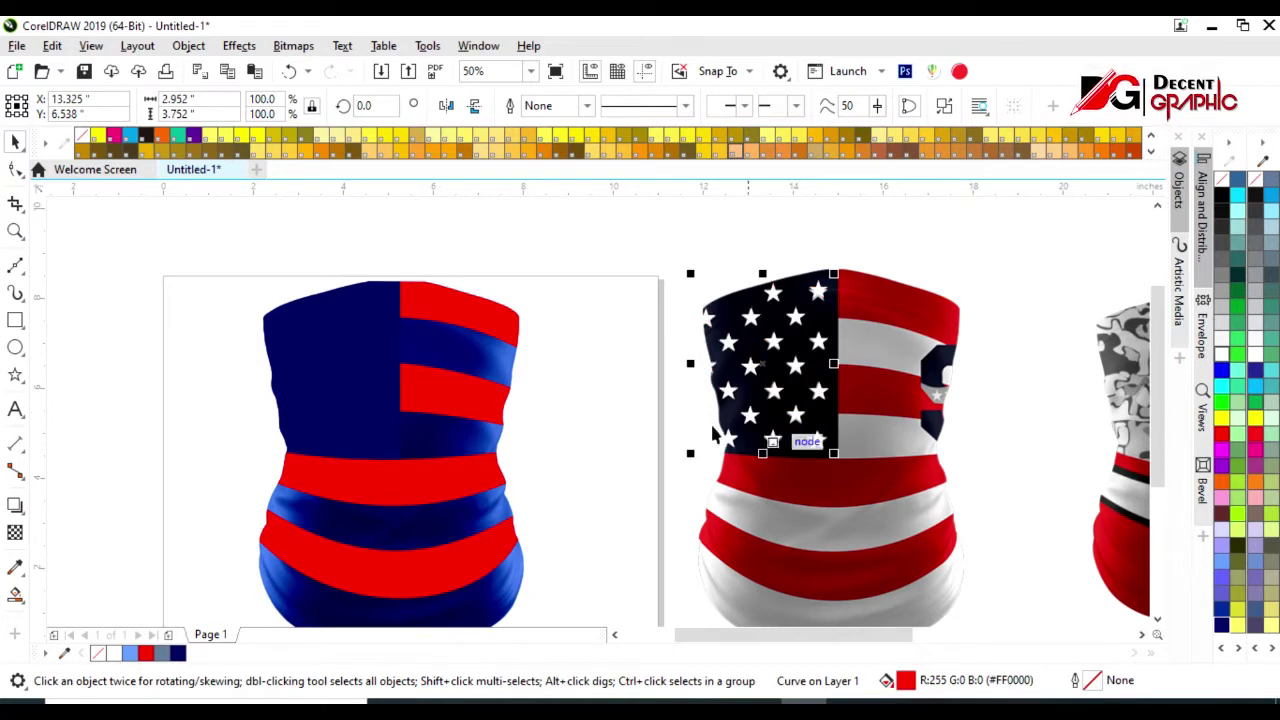
{"action": "mouse_move", "coordinate": [780, 368]}
{"action": "left_mouse_down"}
{"action": "mouse_move", "coordinate": [318, 375]}
{"action": "mouse_move", "coordinate": [311, 390]}
{"action": "mouse_move", "coordinate": [322, 356]}
{"action": "left_mouse_up"}
{"action": "scroll", "coordinate": [310, 347], "scroll_direction": "up", "scroll_amount": 2}
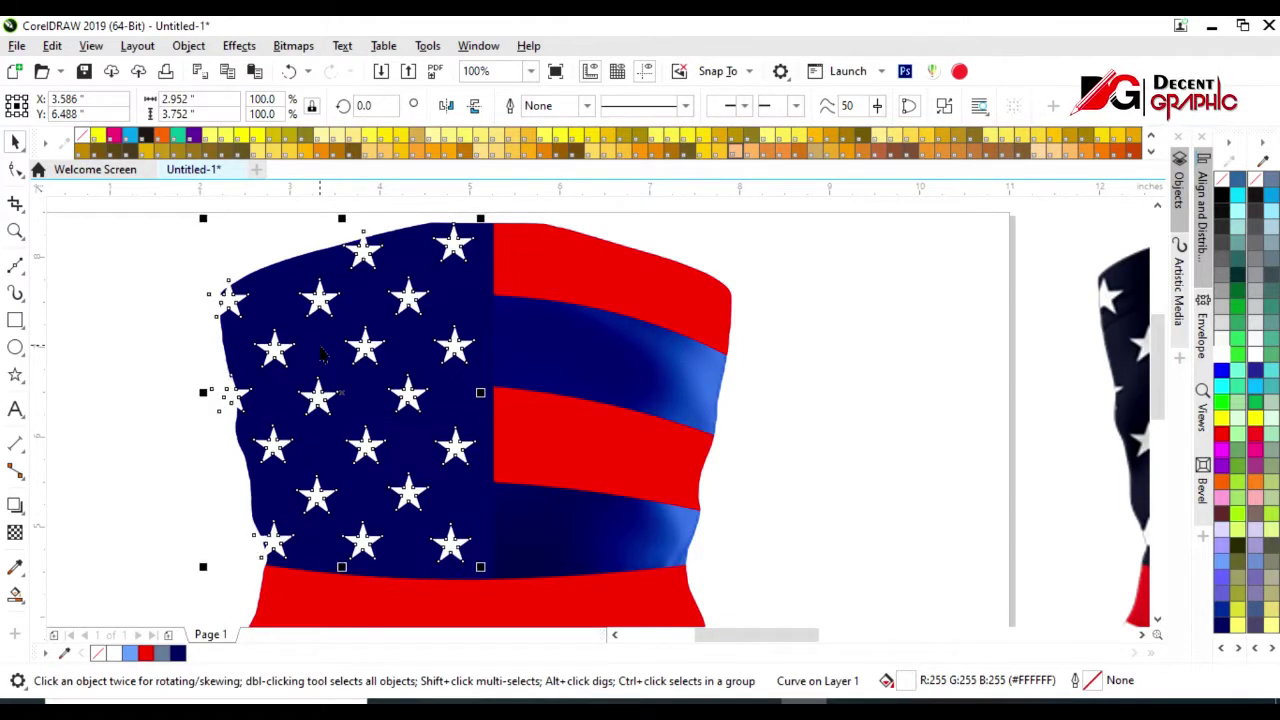
{"action": "right_click", "coordinate": [318, 396]}
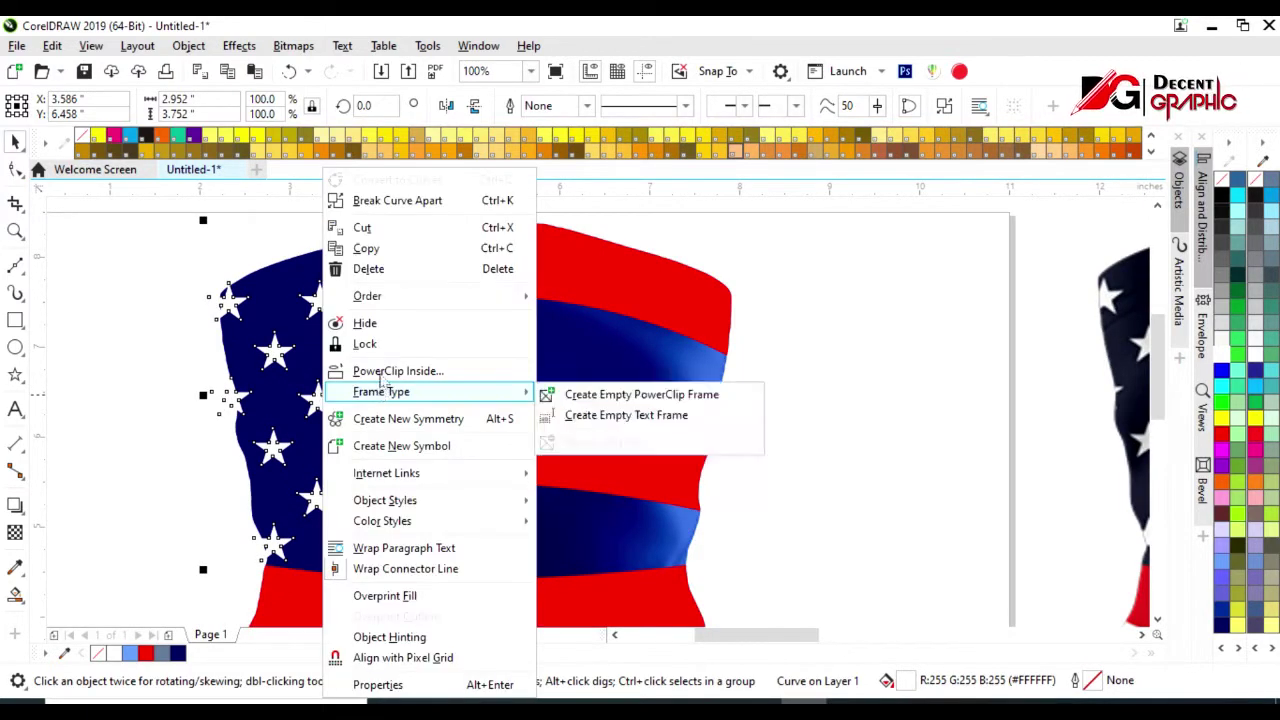
{"action": "left_click", "coordinate": [400, 369]}
{"action": "left_click", "coordinate": [251, 283]}
{"action": "scroll", "coordinate": [447, 480], "scroll_direction": "down", "scroll_amount": 2}
Send the light-blue stripe shape to the back, behind the left gaiter's shading image
{"action": "scroll", "coordinate": [457, 478], "scroll_direction": "up", "scroll_amount": 2}
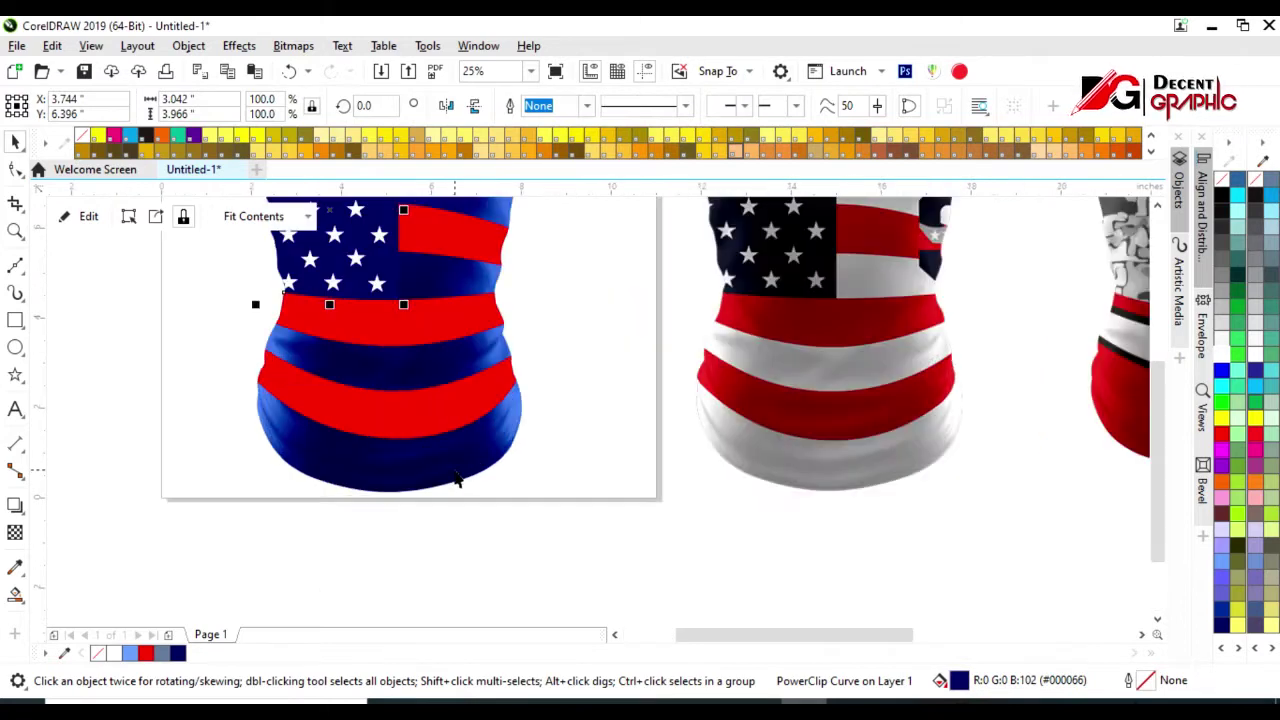
{"action": "left_click", "coordinate": [477, 477]}
{"action": "left_click", "coordinate": [390, 465]}
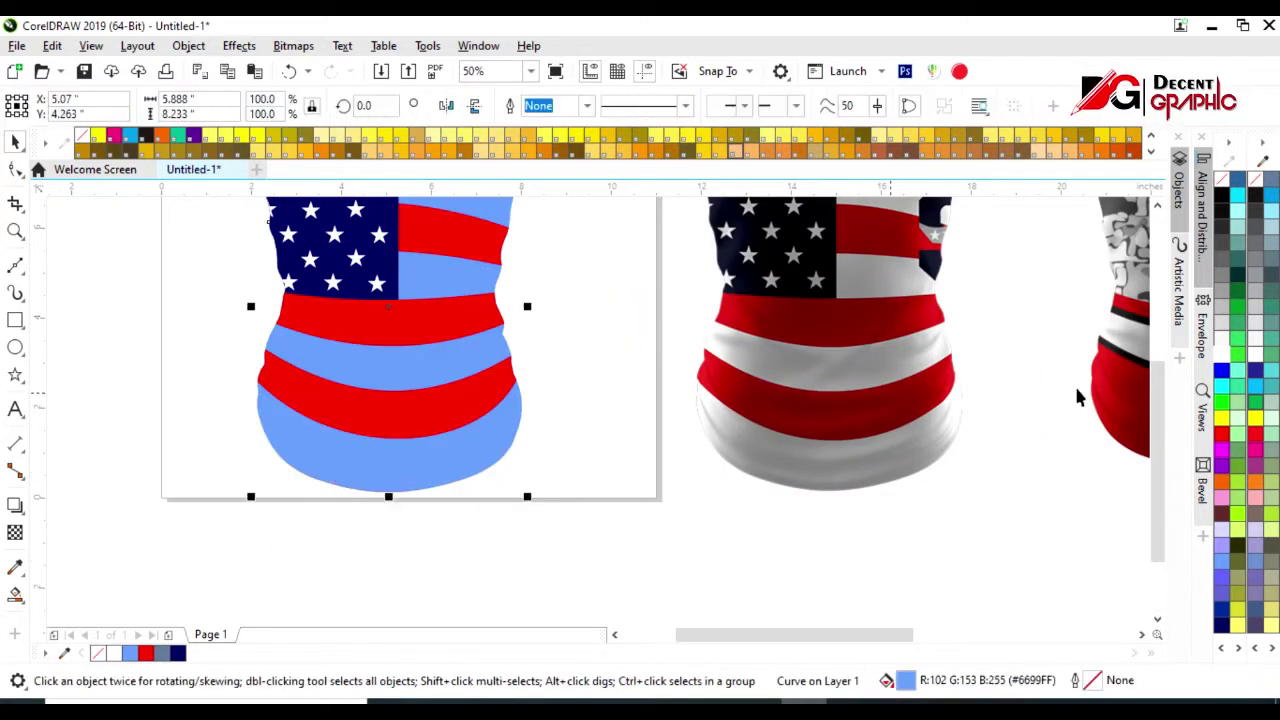
{"action": "key", "text": "shift+Page_Down"}
{"action": "left_click", "coordinate": [537, 456]}
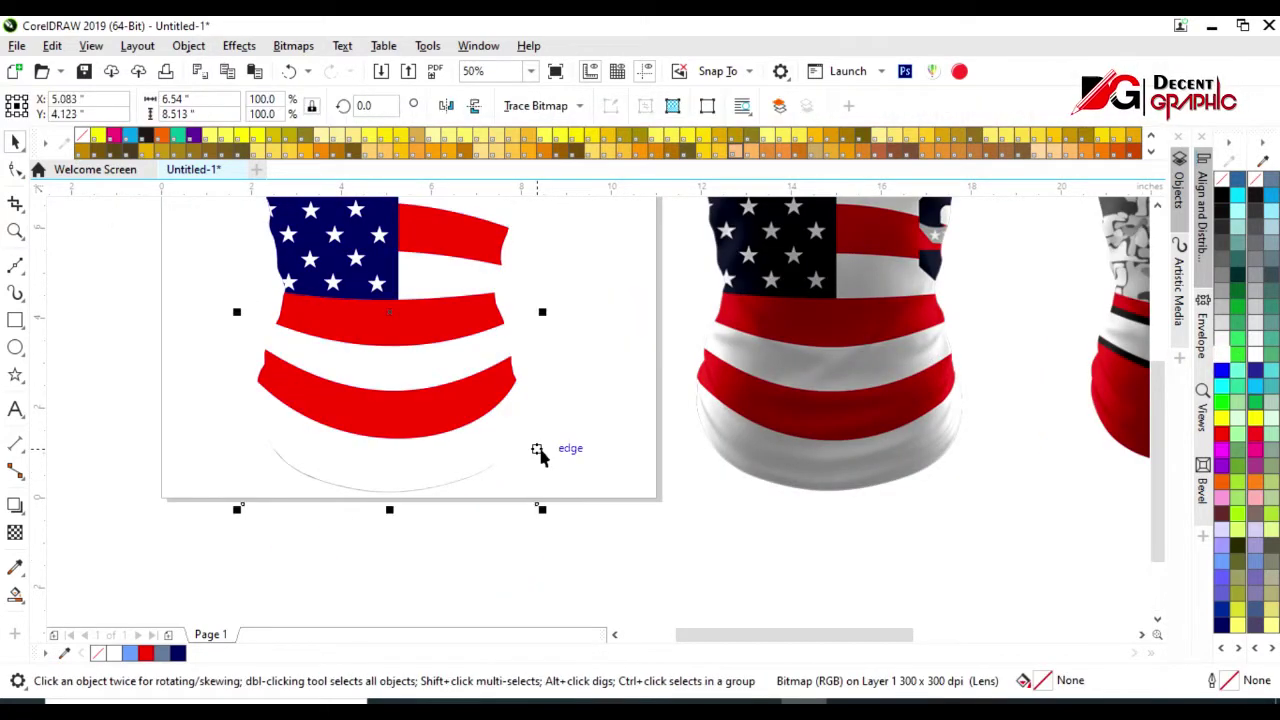
{"action": "scroll", "coordinate": [455, 533], "scroll_direction": "down", "scroll_amount": 2}
{"action": "scroll", "coordinate": [455, 450], "scroll_direction": "up", "scroll_amount": 1}
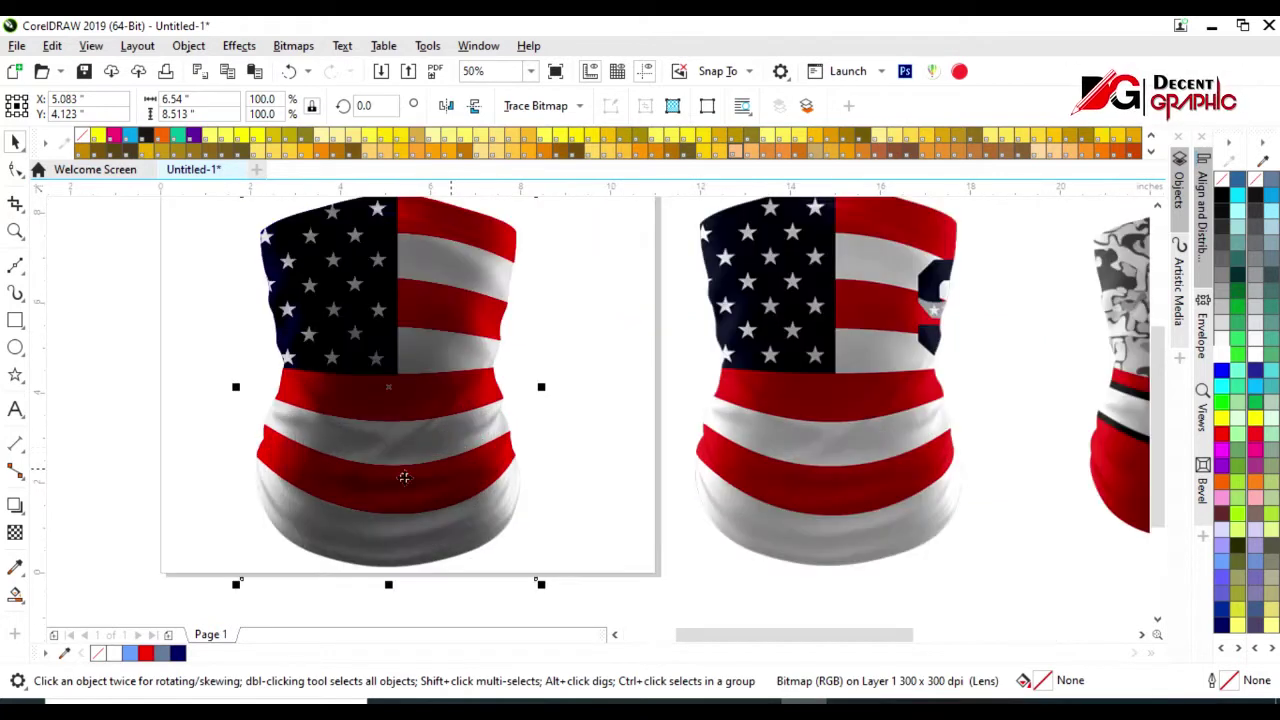
{"action": "scroll", "coordinate": [403, 473], "scroll_direction": "down", "scroll_amount": 1}
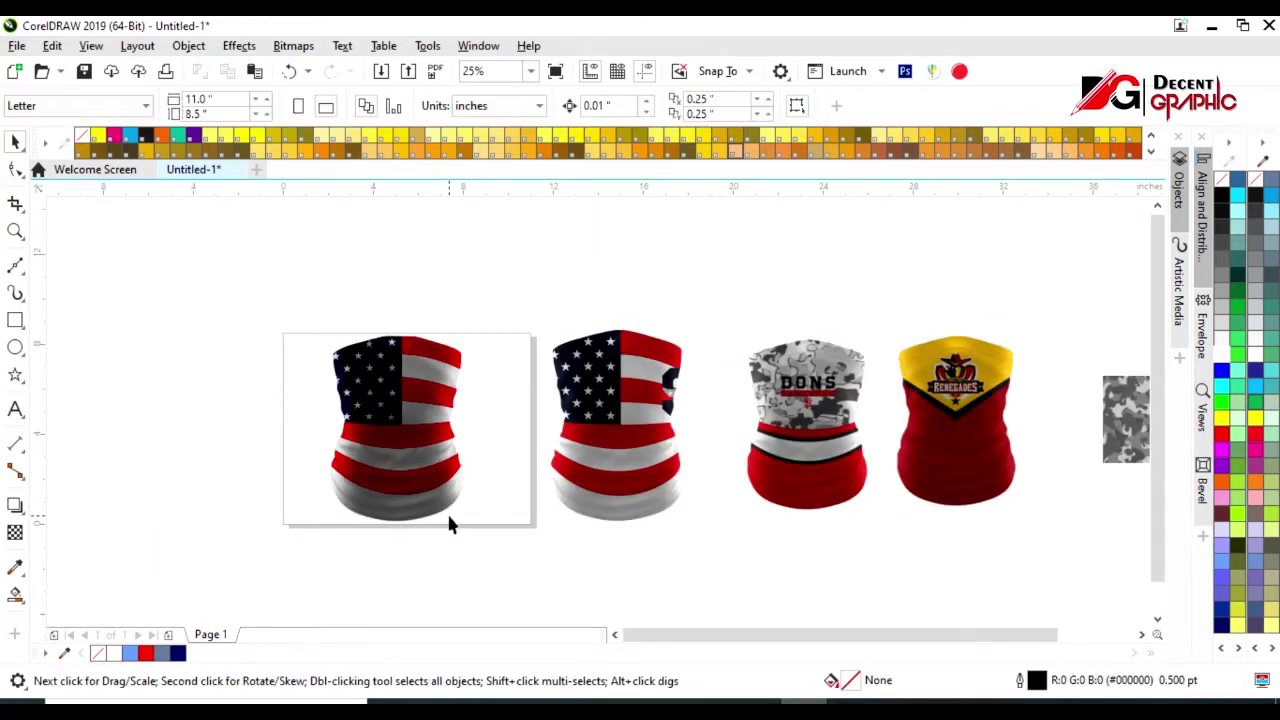
{"action": "scroll", "coordinate": [438, 495], "scroll_direction": "up", "scroll_amount": 1}
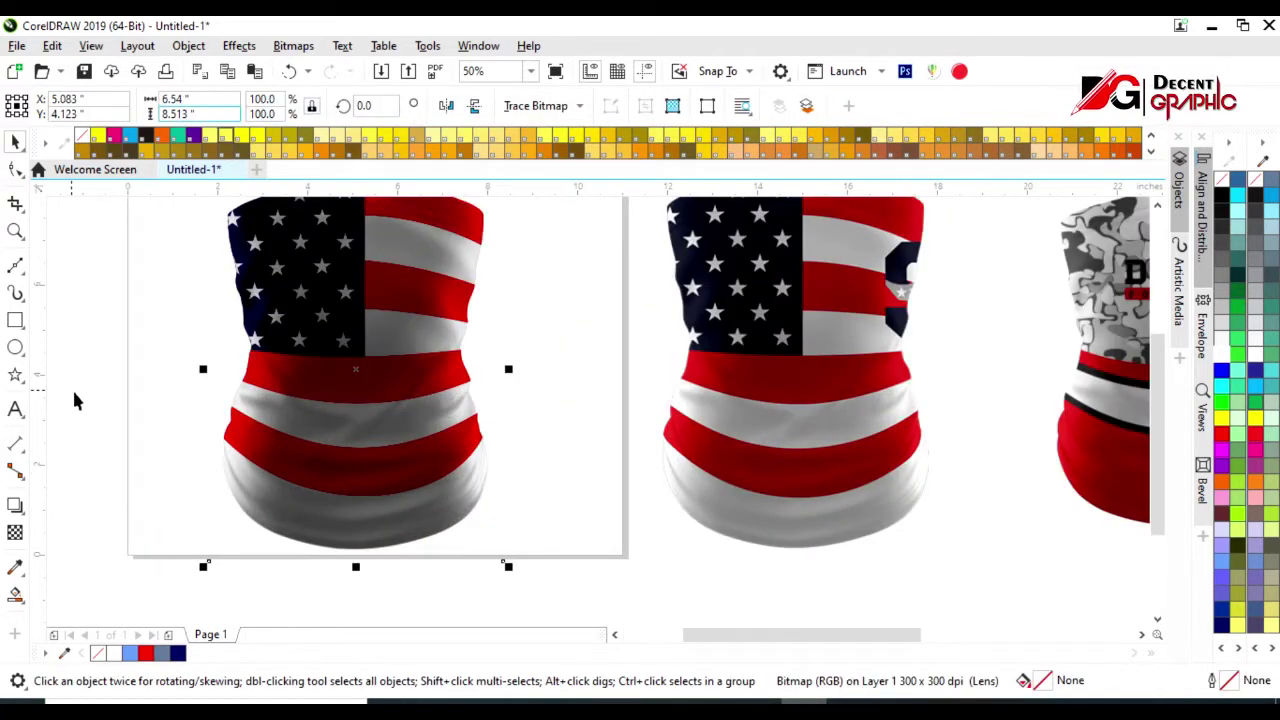
{"action": "left_click", "coordinate": [239, 46]}
{"action": "mouse_move", "coordinate": [261, 117]}
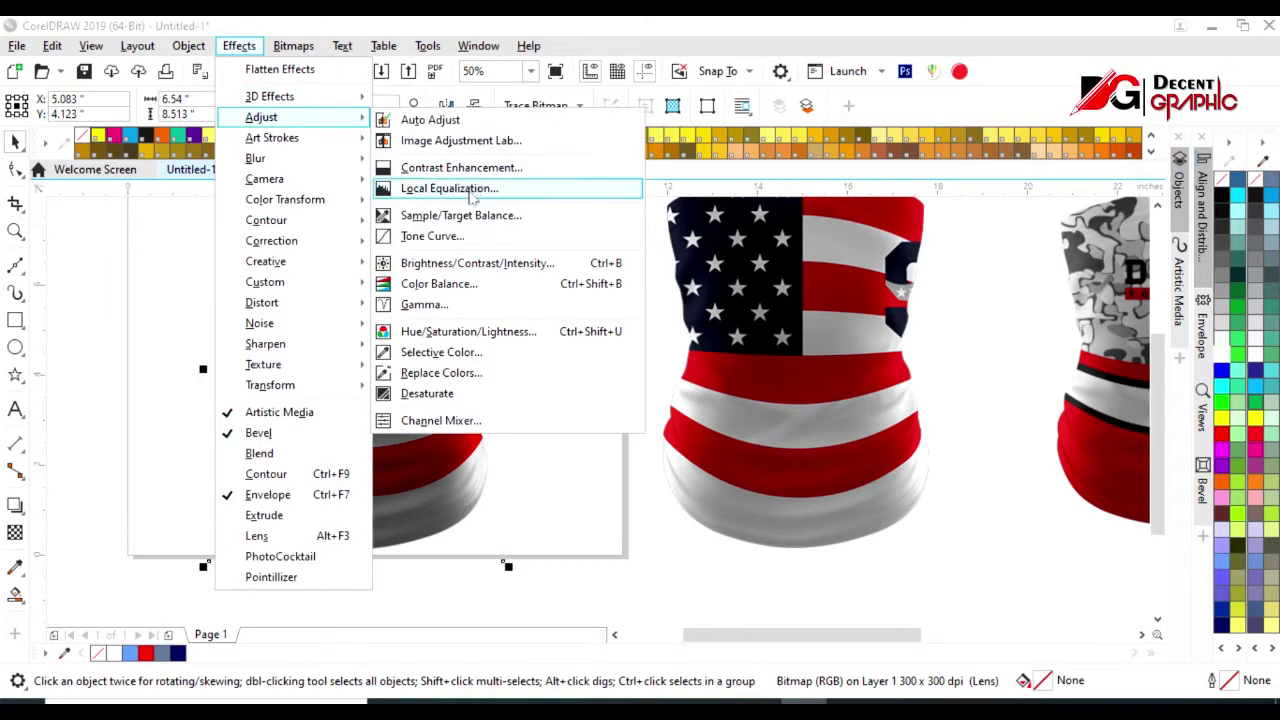
Apply a Tone Curve with the curve point raised to brighten the left gaiter's shading
{"action": "left_click", "coordinate": [432, 236]}
{"action": "left_click_drag", "start_coordinate": [540, 98], "coordinate": [1105, 130]}
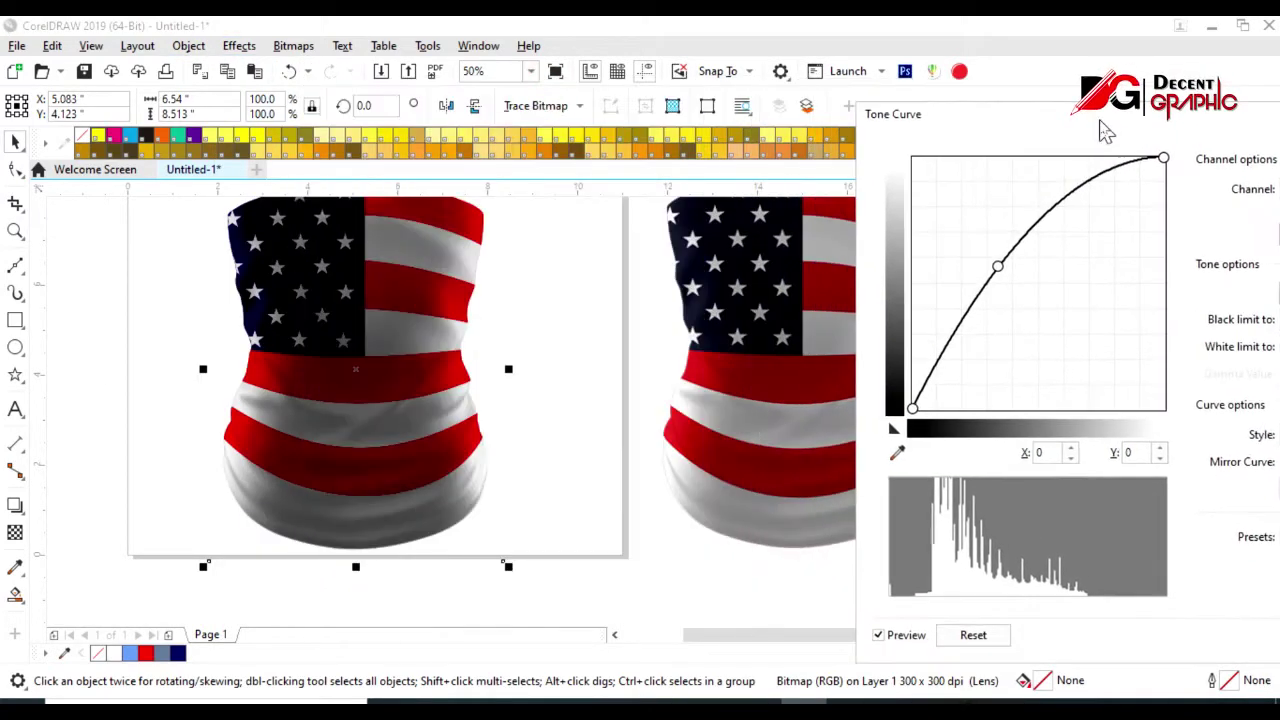
{"action": "mouse_move", "coordinate": [1007, 273]}
{"action": "left_mouse_down"}
{"action": "mouse_move", "coordinate": [990, 265]}
{"action": "mouse_move", "coordinate": [950, 293]}
{"action": "left_mouse_up"}
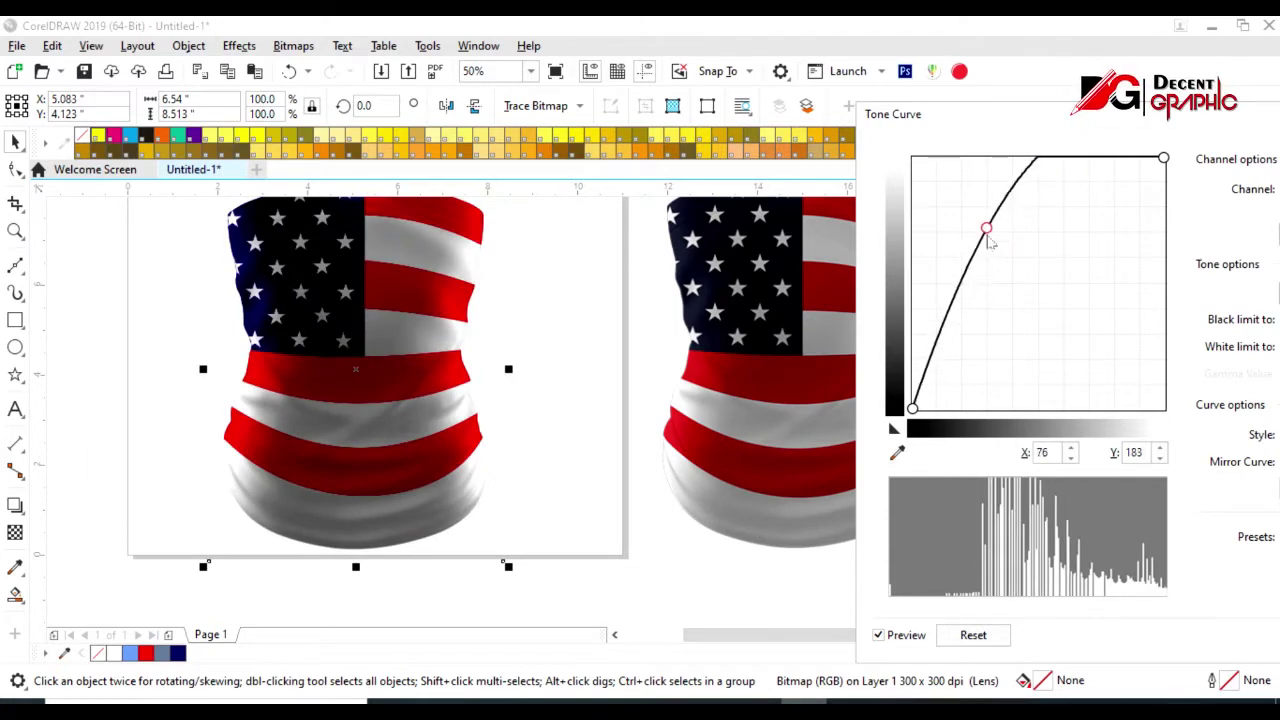
{"action": "left_click_drag", "start_coordinate": [950, 293], "coordinate": [955, 294]}
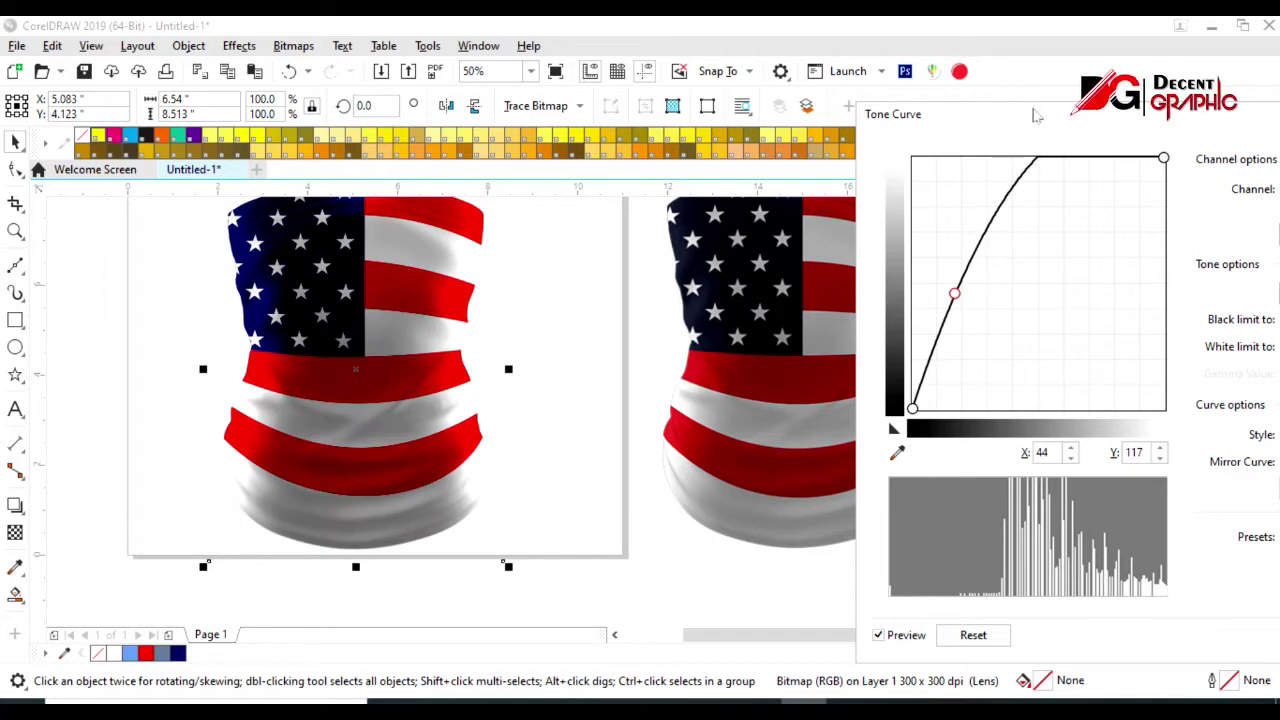
{"action": "left_click_drag", "start_coordinate": [1035, 116], "coordinate": [745, 58]}
{"action": "left_click", "coordinate": [1116, 573]}
{"action": "scroll", "coordinate": [463, 463], "scroll_direction": "down", "scroll_amount": 2}
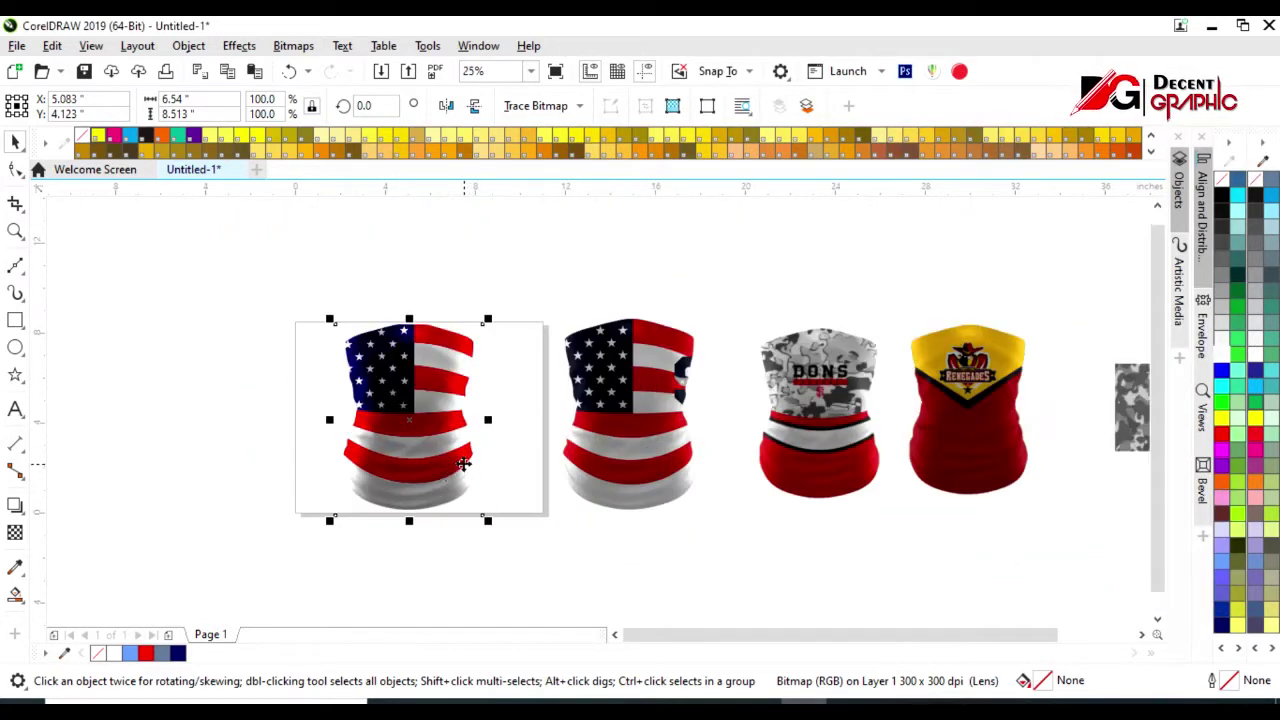
Move the flag gaiter left, delete its flag artwork, and fill the body deep blue
{"action": "key", "text": "Escape"}
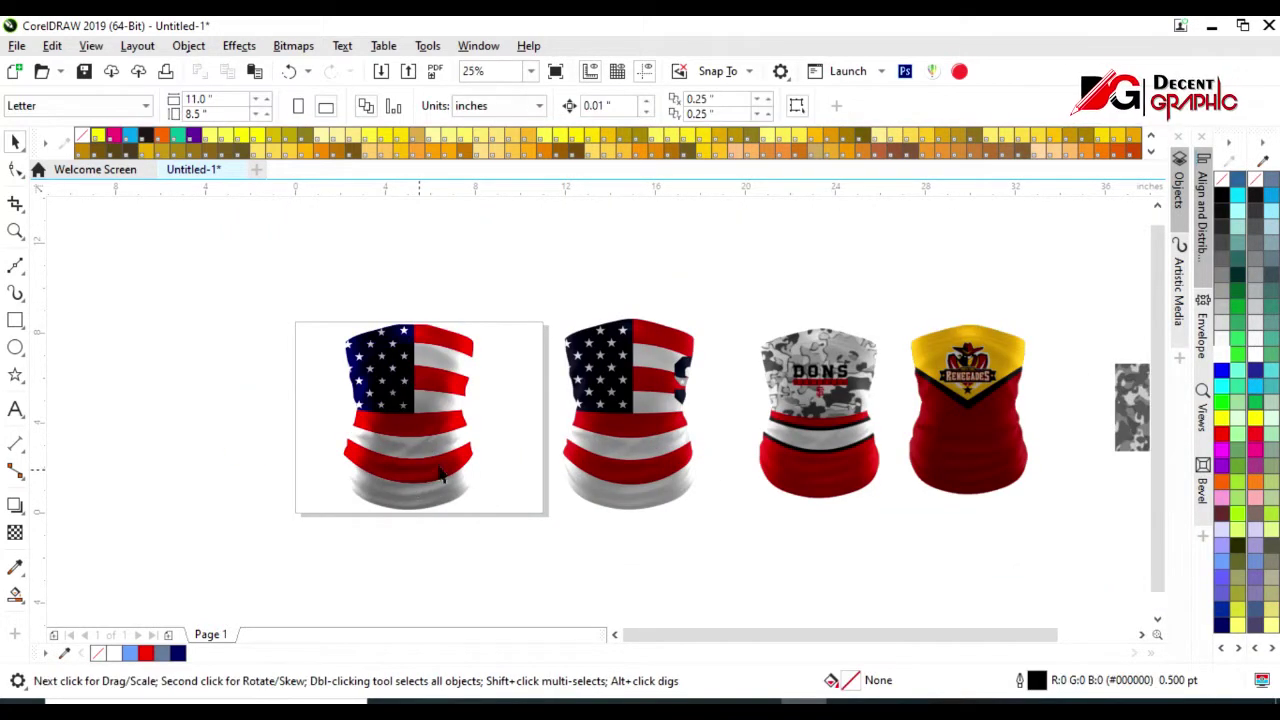
{"action": "left_click", "coordinate": [590, 458]}
{"action": "mouse_move", "coordinate": [629, 494]}
{"action": "left_mouse_down"}
{"action": "mouse_move", "coordinate": [418, 458]}
{"action": "mouse_move", "coordinate": [218, 455]}
{"action": "left_mouse_up"}
{"action": "left_click", "coordinate": [426, 487]}
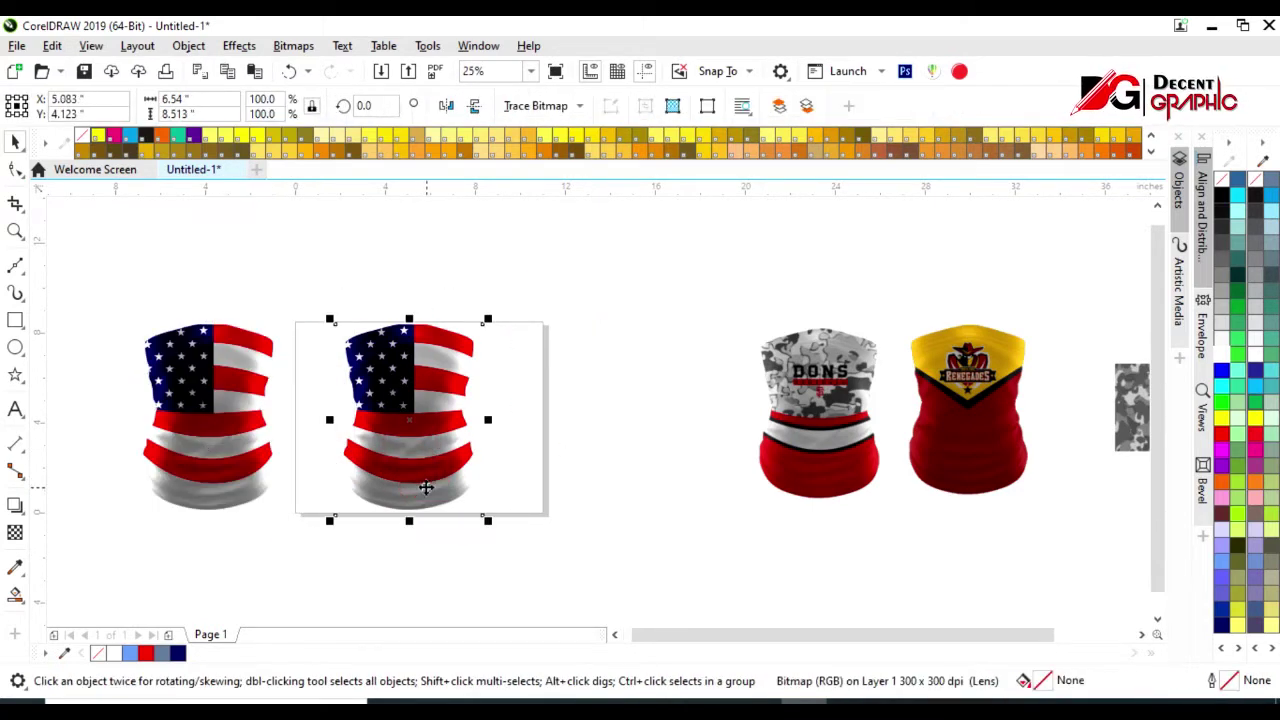
{"action": "left_click", "coordinate": [428, 466]}
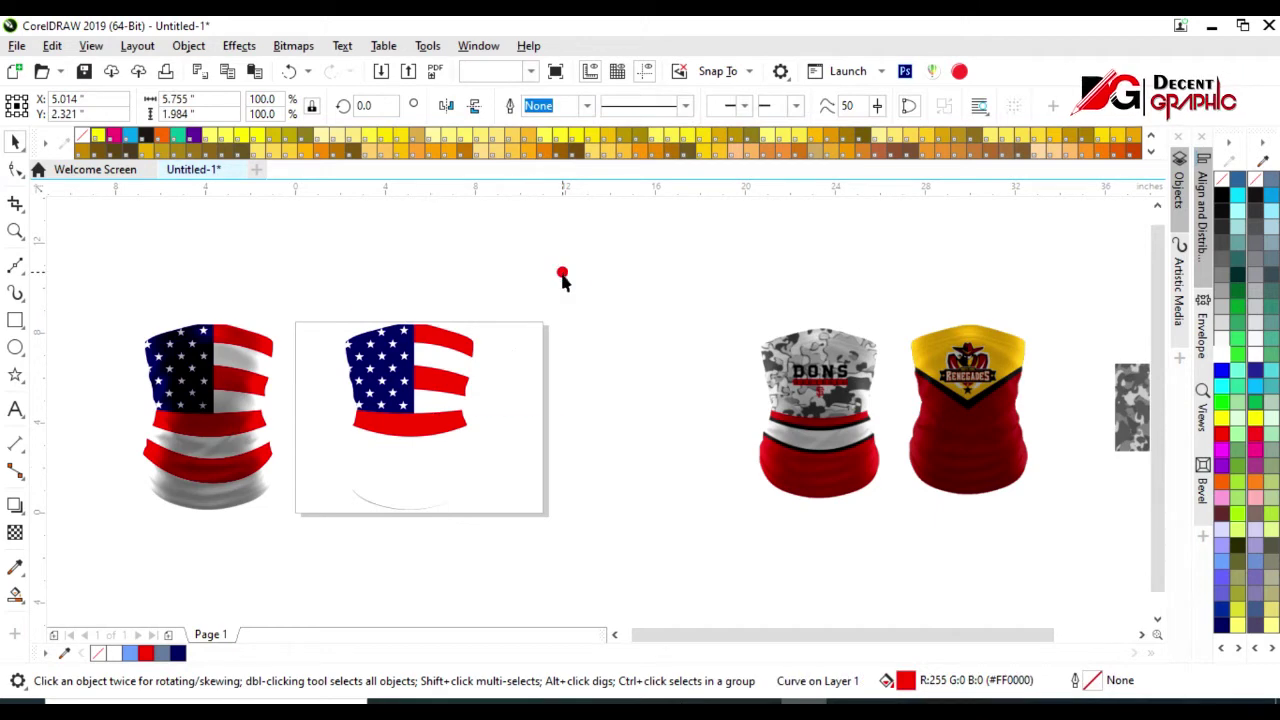
{"action": "key", "text": "Delete"}
{"action": "left_click", "coordinate": [408, 443]}
{"action": "left_click", "coordinate": [130, 652]}
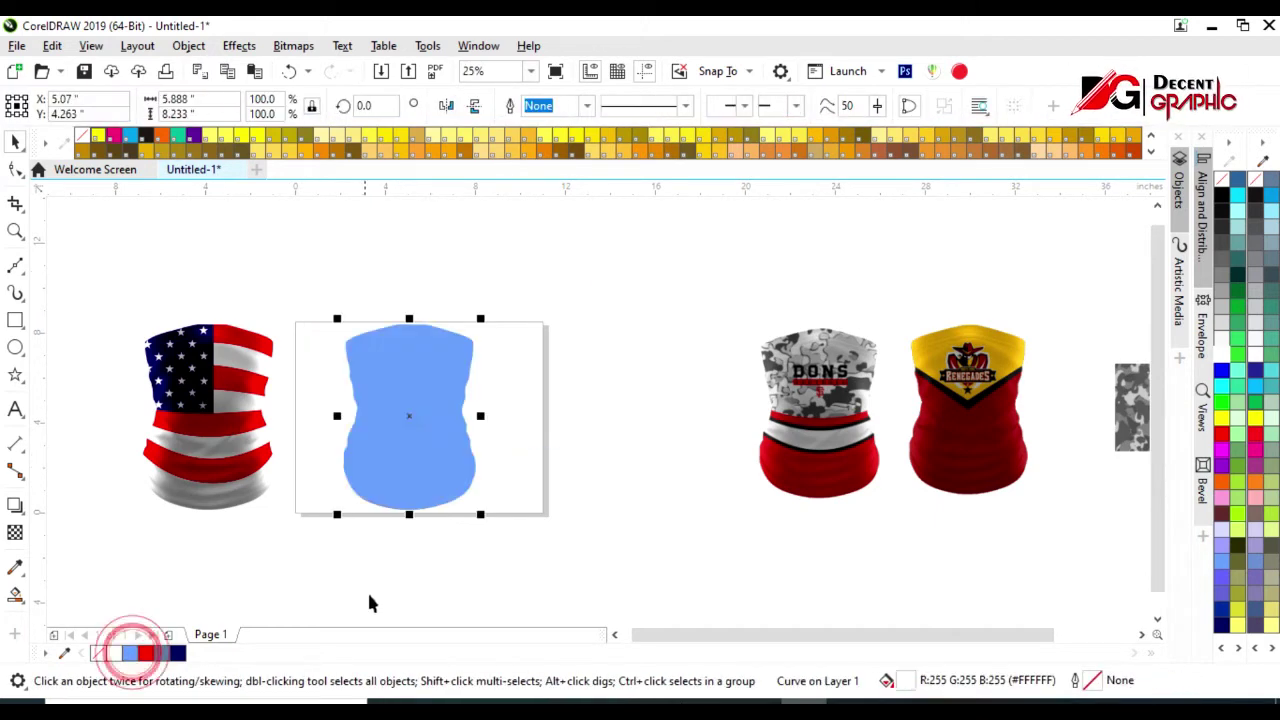
{"action": "left_click", "coordinate": [388, 566]}
Move the DONS camo gaiter beside the blue gaiter and enlarge it to match
{"action": "left_click", "coordinate": [807, 425]}
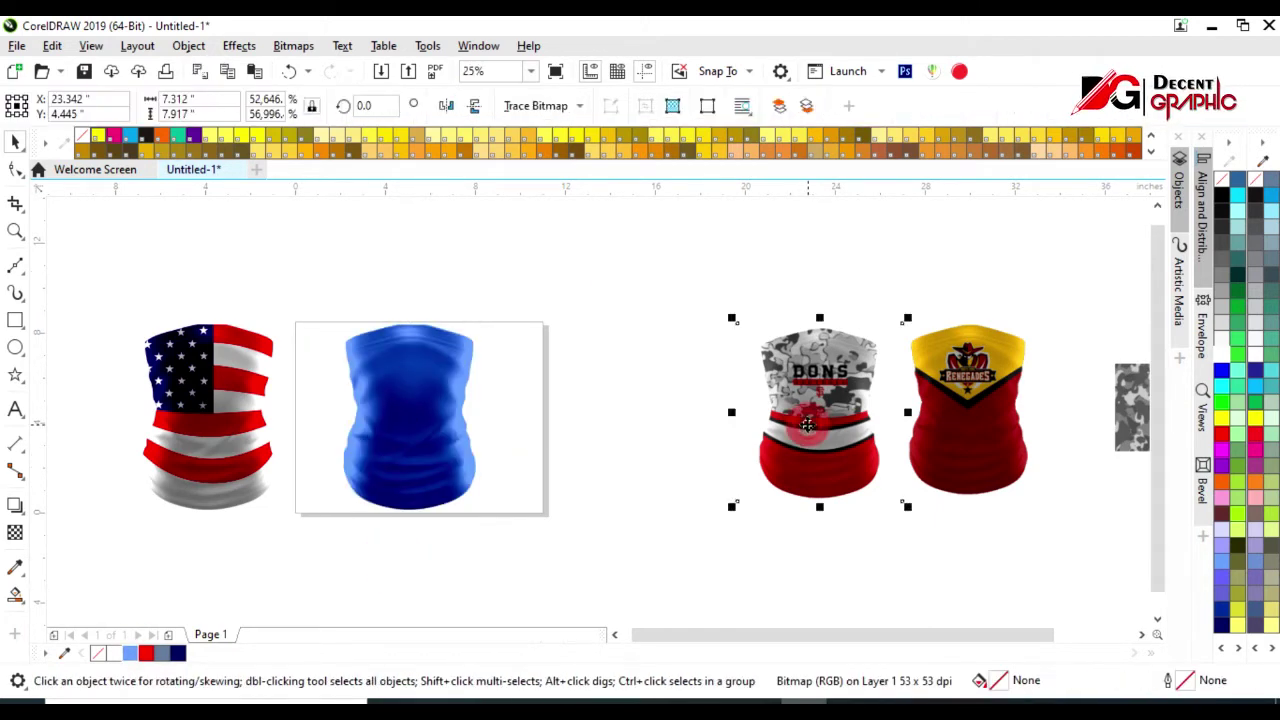
{"action": "left_click_drag", "start_coordinate": [807, 425], "coordinate": [572, 433]}
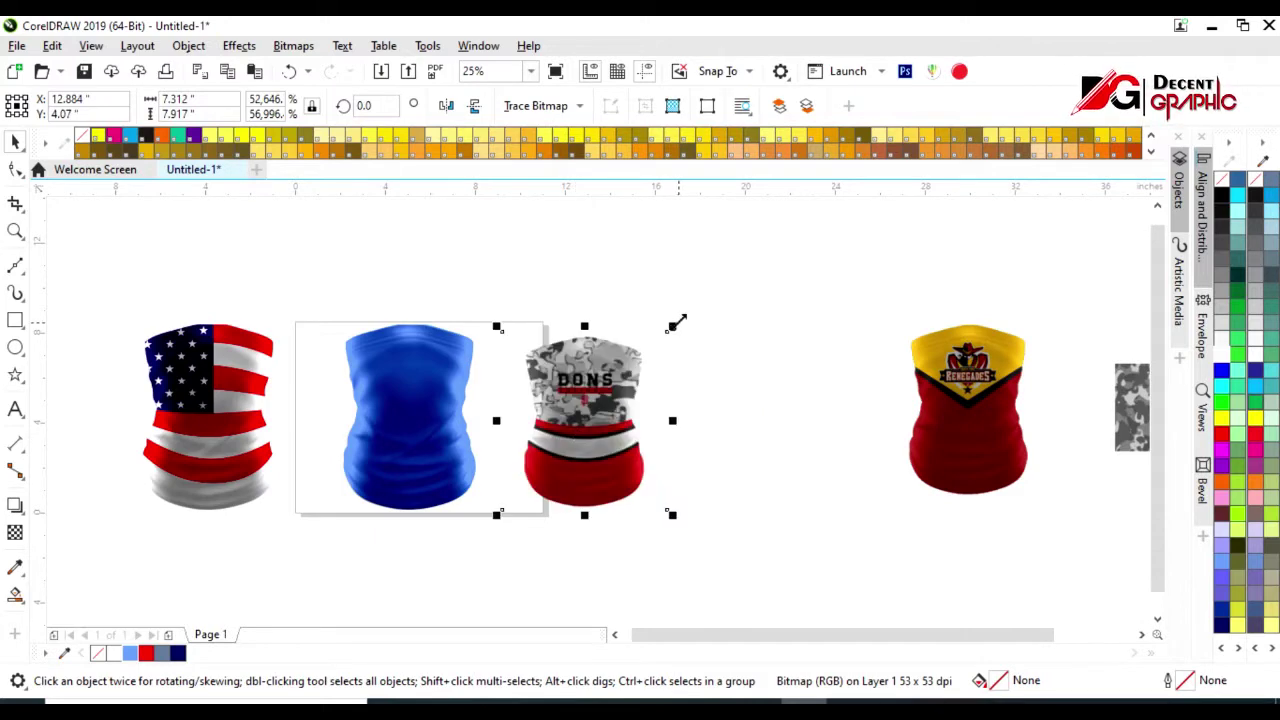
{"action": "left_click_drag", "start_coordinate": [677, 322], "coordinate": [692, 306]}
{"action": "scroll", "coordinate": [617, 456], "scroll_direction": "up", "scroll_amount": 1}
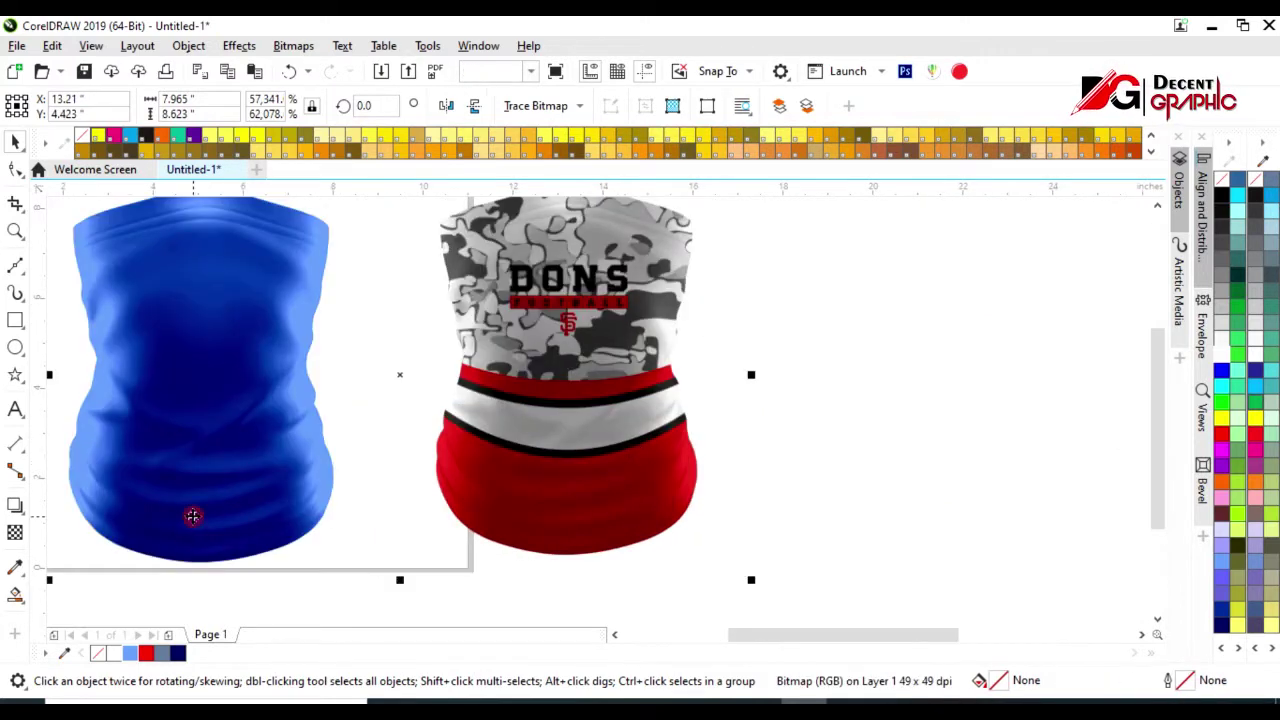
Bottom-align the DONS gaiter, then draw a line across it and bend it into an arc
{"action": "key", "text": "b"}
{"action": "left_click", "coordinate": [618, 489]}
{"action": "left_click", "coordinate": [15, 266]}
{"action": "left_click", "coordinate": [418, 420]}
{"action": "left_click", "coordinate": [705, 424]}
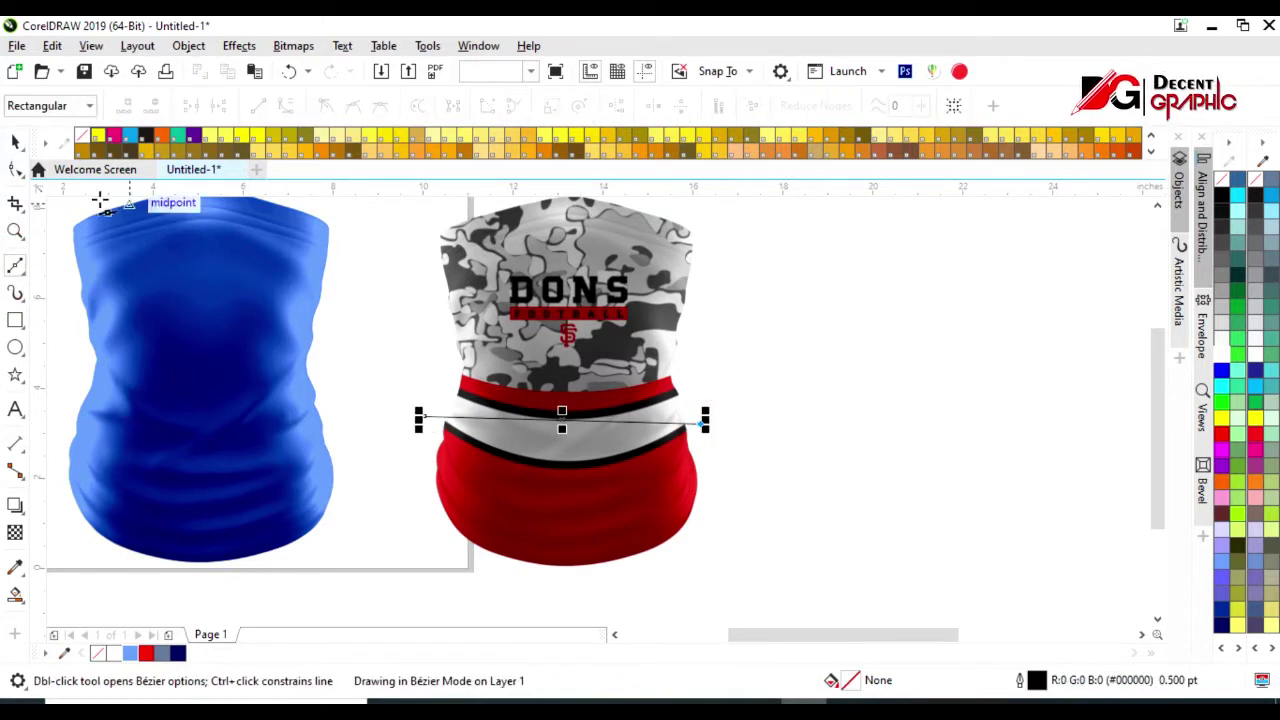
{"action": "left_click", "coordinate": [15, 168]}
{"action": "left_click", "coordinate": [287, 106]}
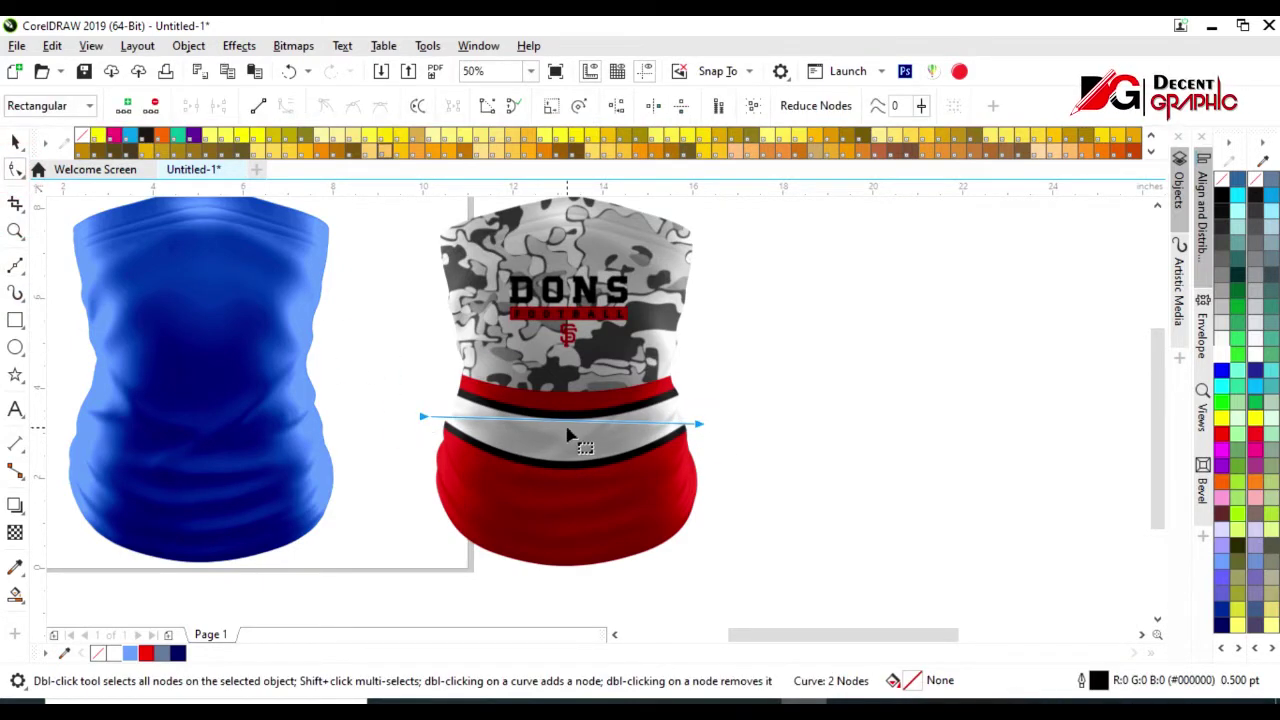
{"action": "left_click_drag", "start_coordinate": [566, 424], "coordinate": [564, 463]}
Set the arc's outline width to 16 pt
{"action": "left_click", "coordinate": [15, 141]}
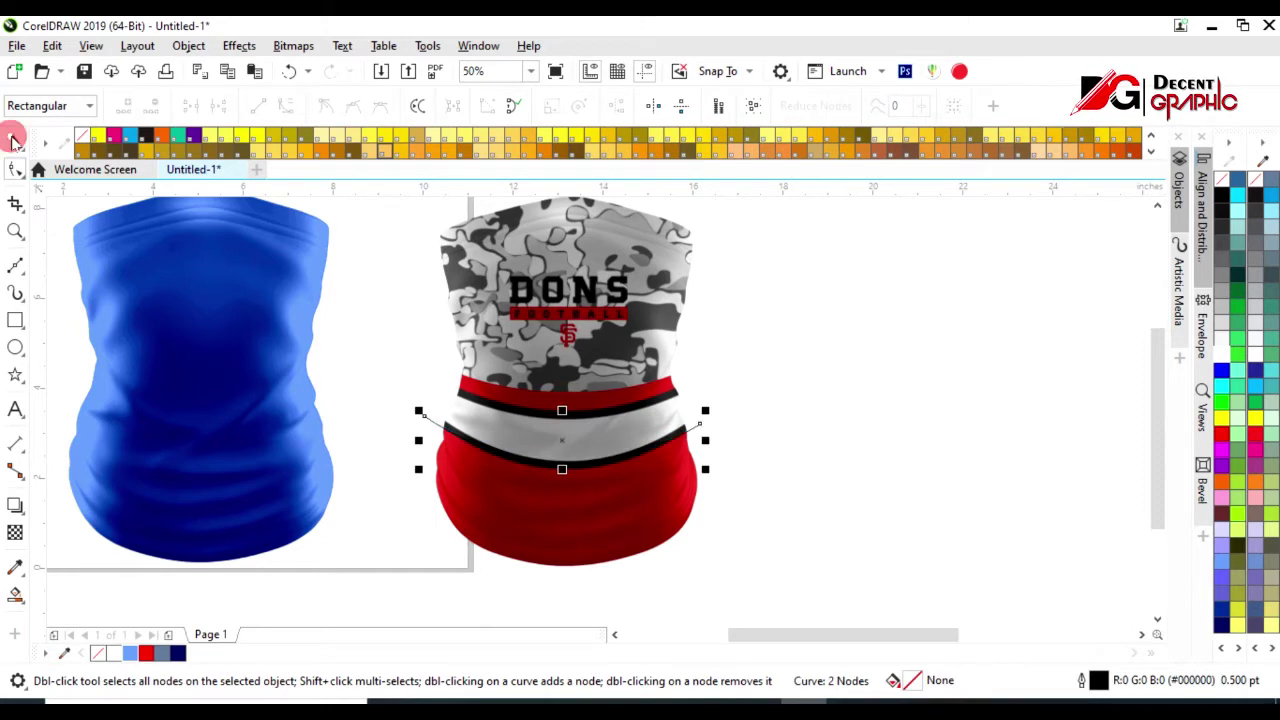
{"action": "left_click", "coordinate": [587, 106]}
{"action": "left_click", "coordinate": [537, 238]}
{"action": "left_click", "coordinate": [587, 106]}
{"action": "left_click", "coordinate": [553, 282]}
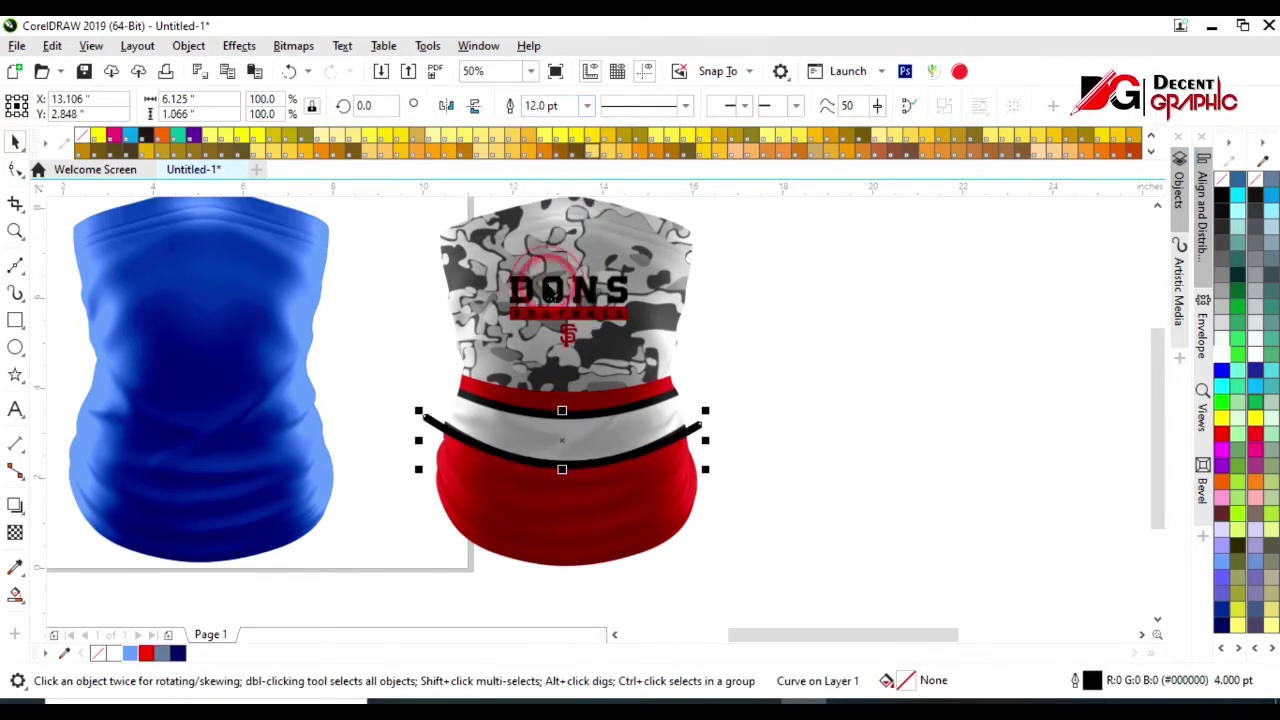
{"action": "left_click", "coordinate": [587, 106]}
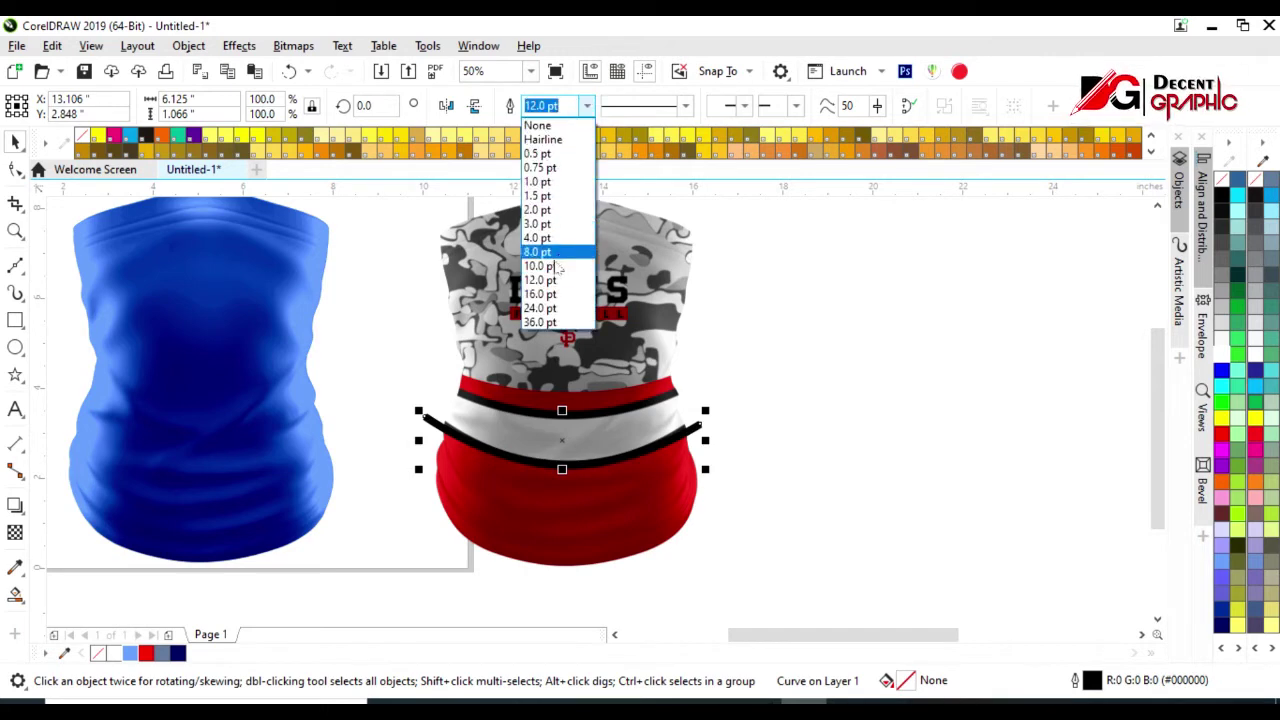
{"action": "left_click", "coordinate": [555, 296]}
Place two arc copies higher up and make the top copy a Hairline
{"action": "left_click_drag", "start_coordinate": [570, 450], "coordinate": [565, 390]}
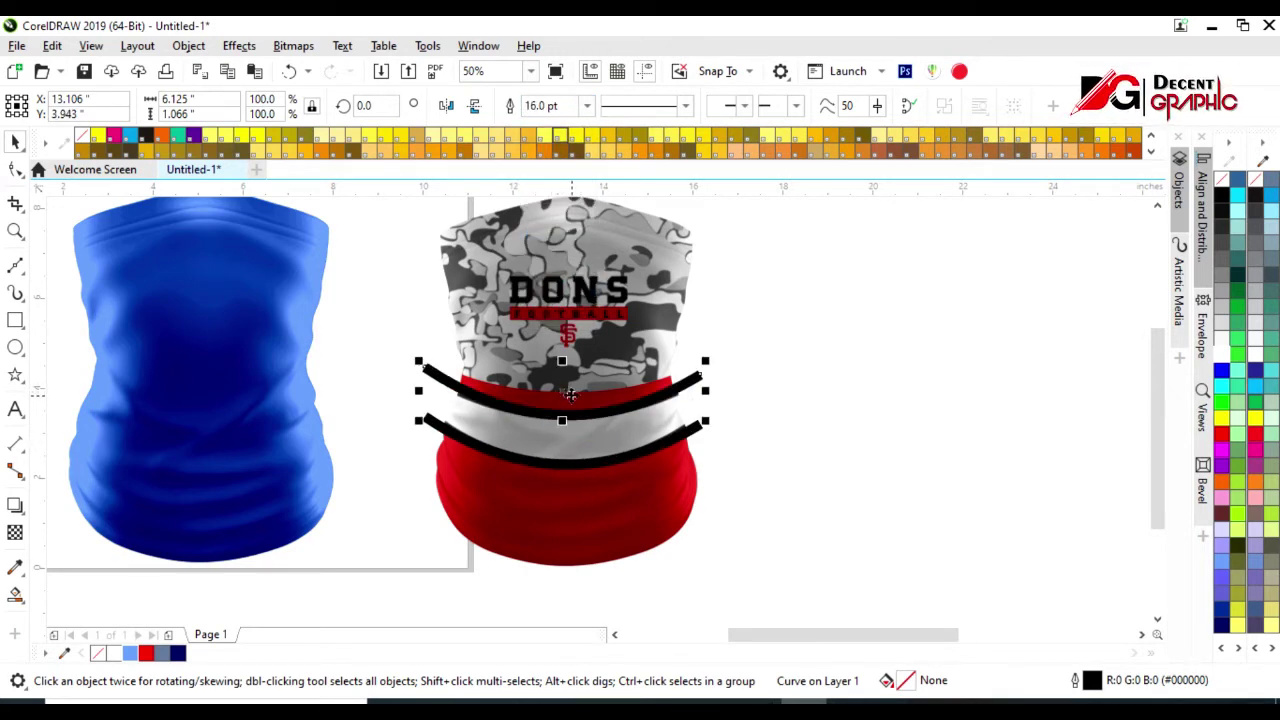
{"action": "scroll", "coordinate": [570, 395], "scroll_direction": "up", "scroll_amount": 1}
{"action": "left_click_drag", "start_coordinate": [556, 410], "coordinate": [552, 353]}
{"action": "left_click", "coordinate": [587, 105]}
{"action": "scroll", "coordinate": [550, 170], "scroll_direction": "up", "scroll_amount": 3}
{"action": "left_click", "coordinate": [548, 137]}
{"action": "scroll", "coordinate": [573, 350], "scroll_direction": "down", "scroll_amount": 2}
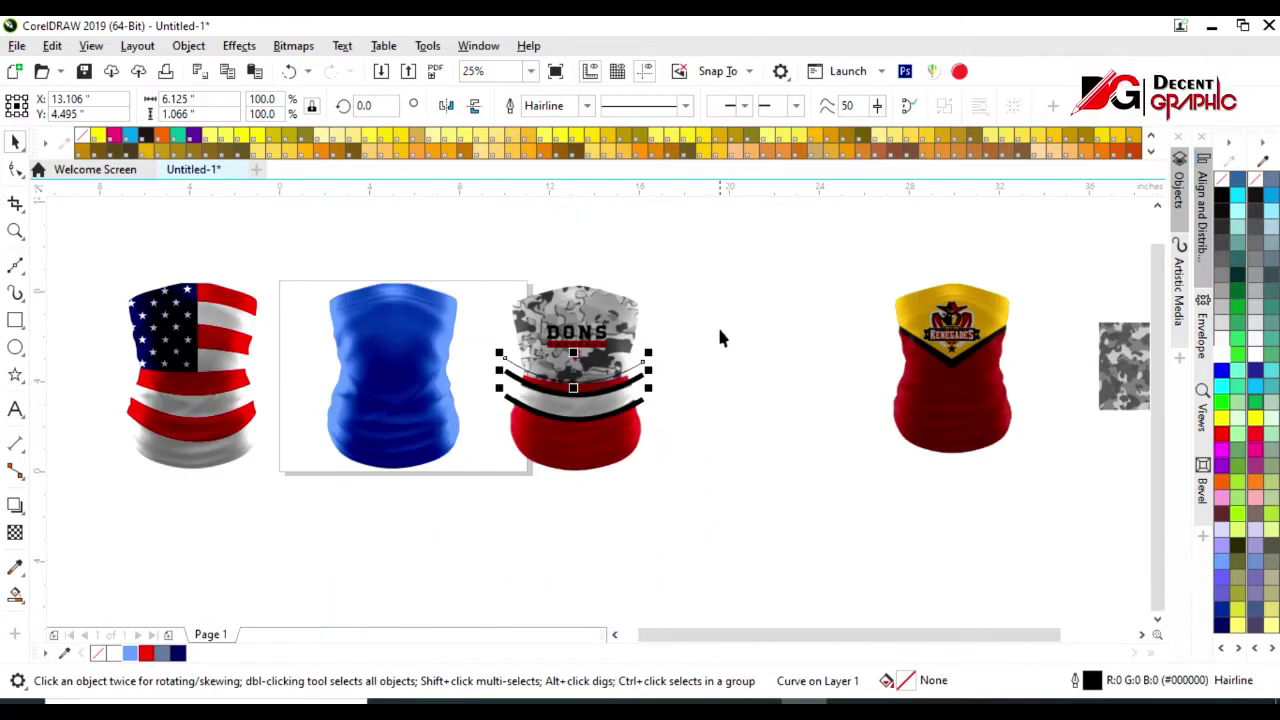
Centre the three arcs horizontally over the blue gaiter and ungroup them
{"action": "left_click_drag", "start_coordinate": [717, 325], "coordinate": [471, 432]}
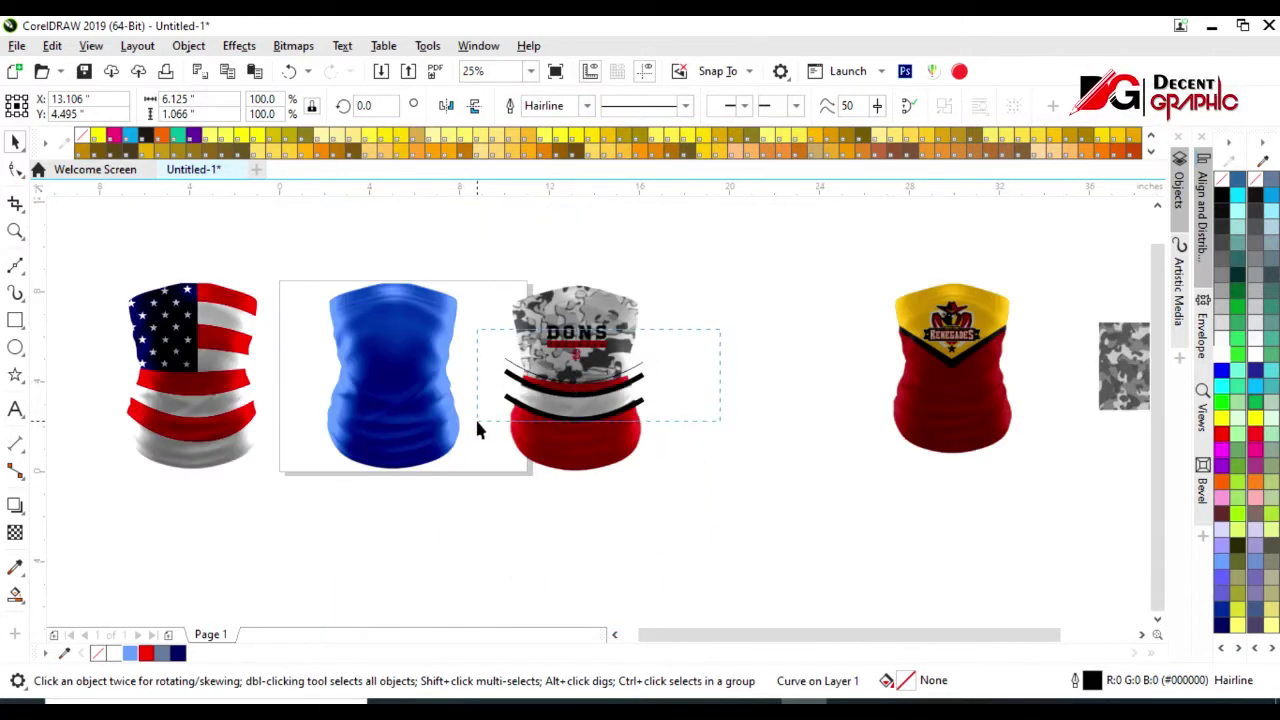
{"action": "left_click", "coordinate": [425, 437], "text": "shift"}
{"action": "key", "text": "c"}
{"action": "left_click", "coordinate": [410, 420]}
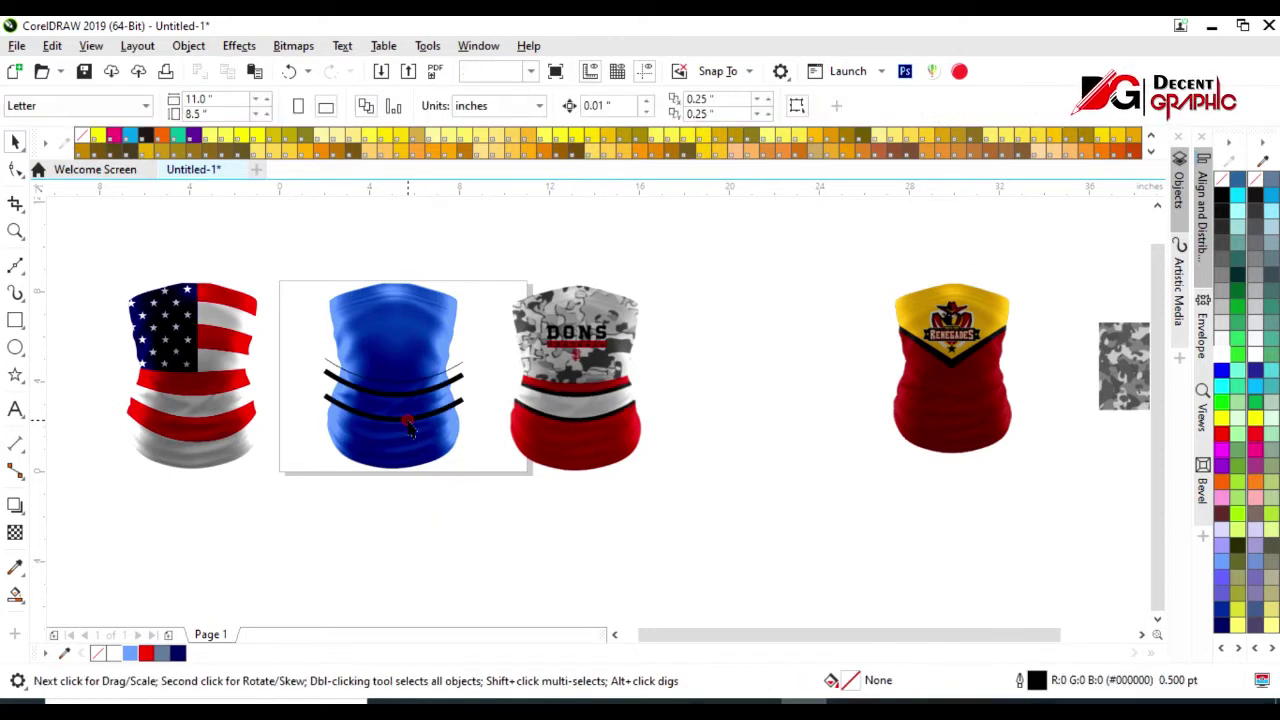
{"action": "scroll", "coordinate": [410, 420], "scroll_direction": "up", "scroll_amount": 1}
{"action": "left_click", "coordinate": [720, 105]}
Smart Fill the bands around the arcs: red below, white between, red above
{"action": "left_click", "coordinate": [531, 425]}
{"action": "left_click", "coordinate": [550, 365]}
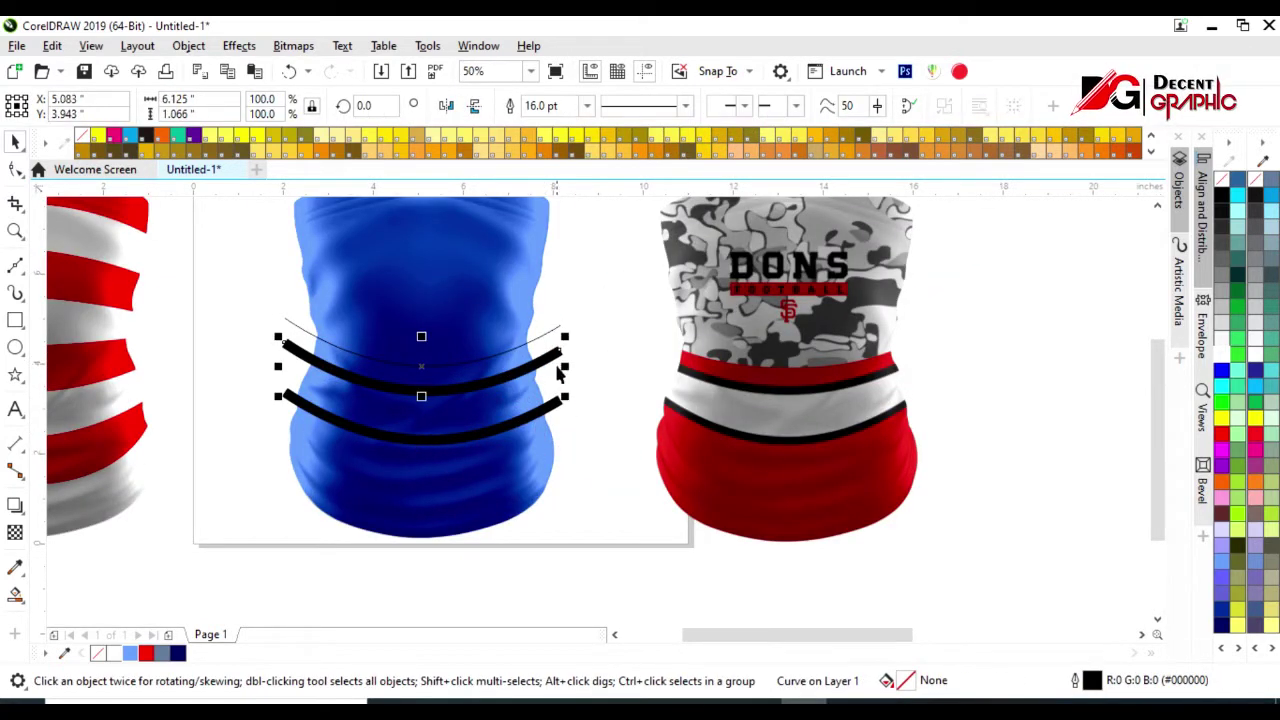
{"action": "left_click", "coordinate": [15, 594]}
{"action": "left_click", "coordinate": [418, 489]}
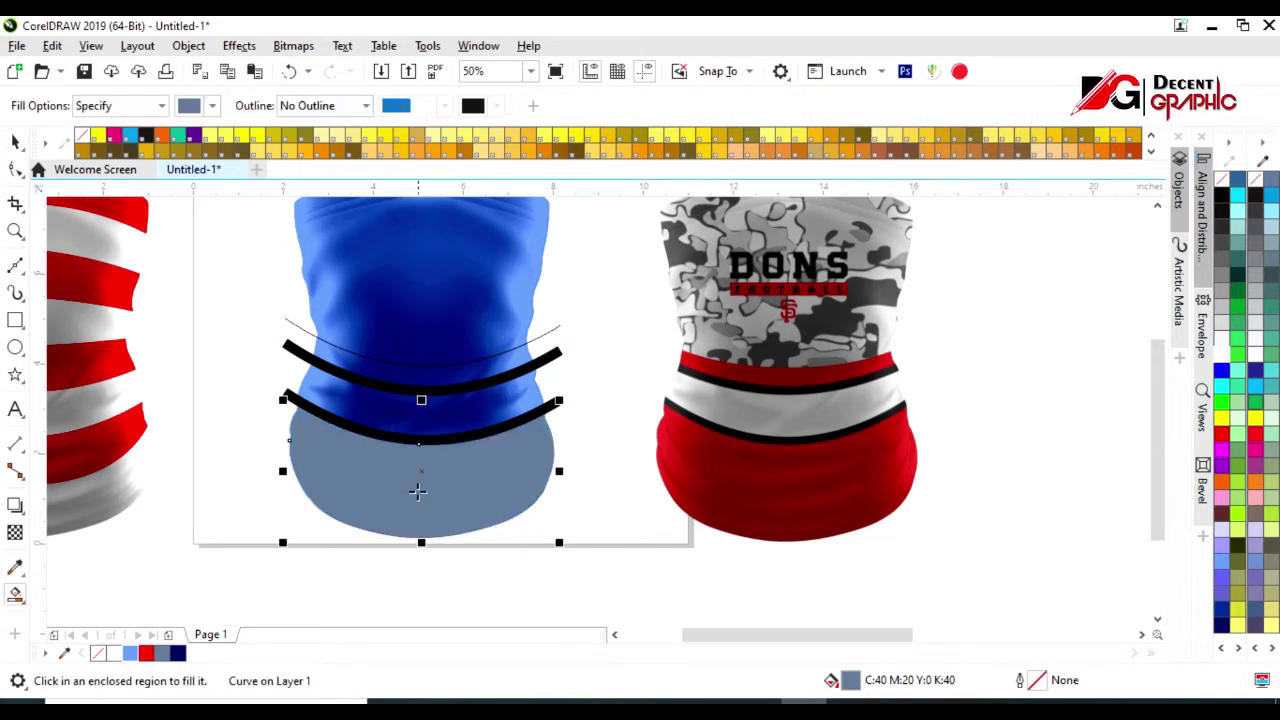
{"action": "left_click", "coordinate": [1238, 432]}
{"action": "left_click", "coordinate": [436, 423]}
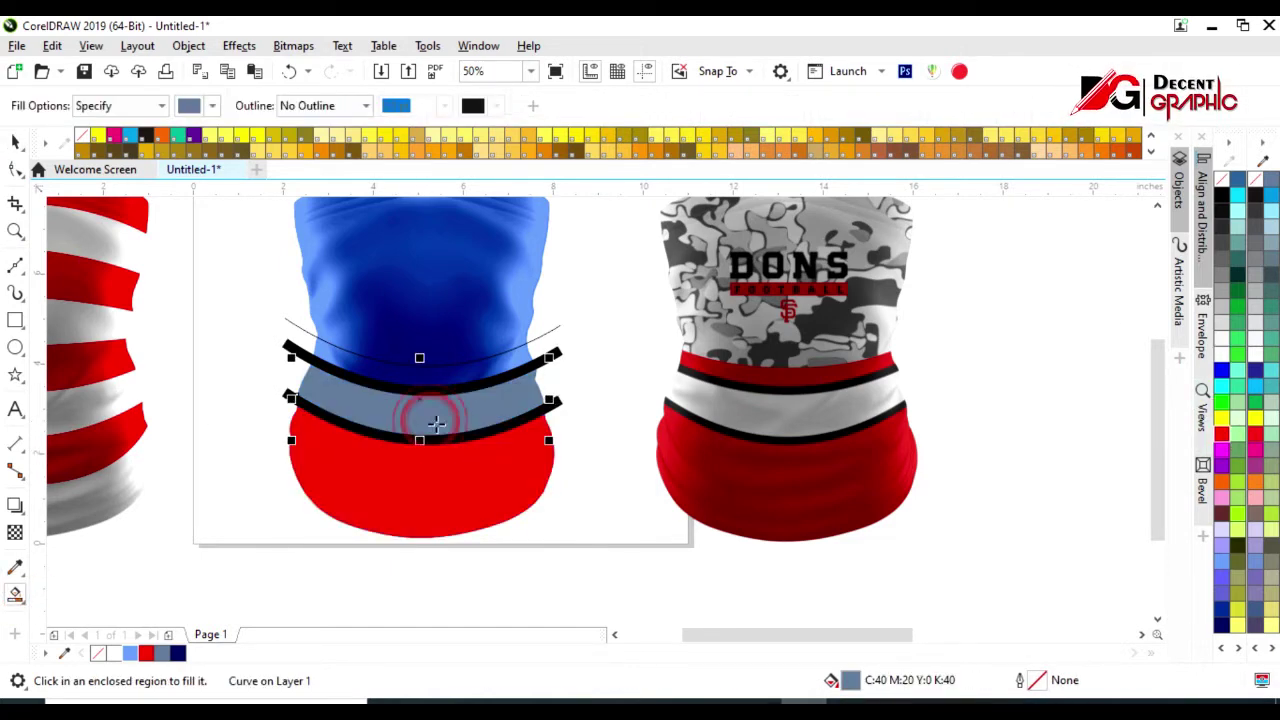
{"action": "left_click", "coordinate": [1222, 356]}
{"action": "left_click", "coordinate": [472, 367]}
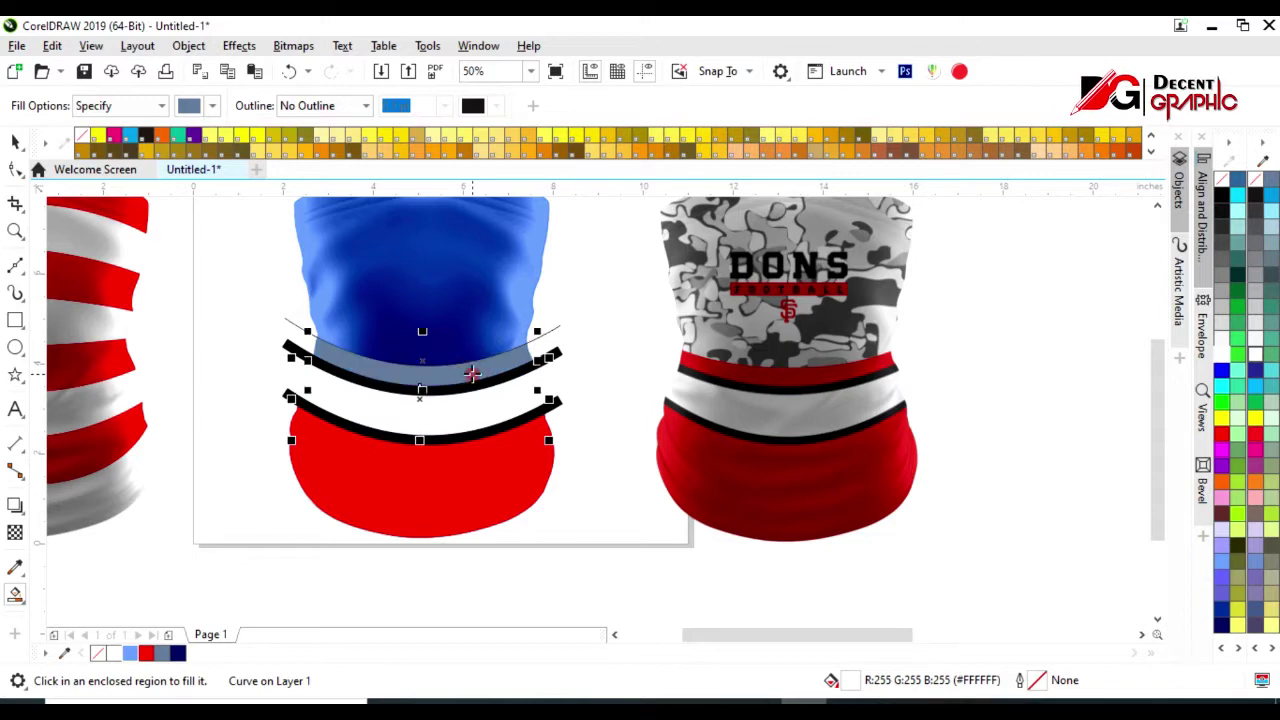
{"action": "left_click", "coordinate": [1222, 432]}
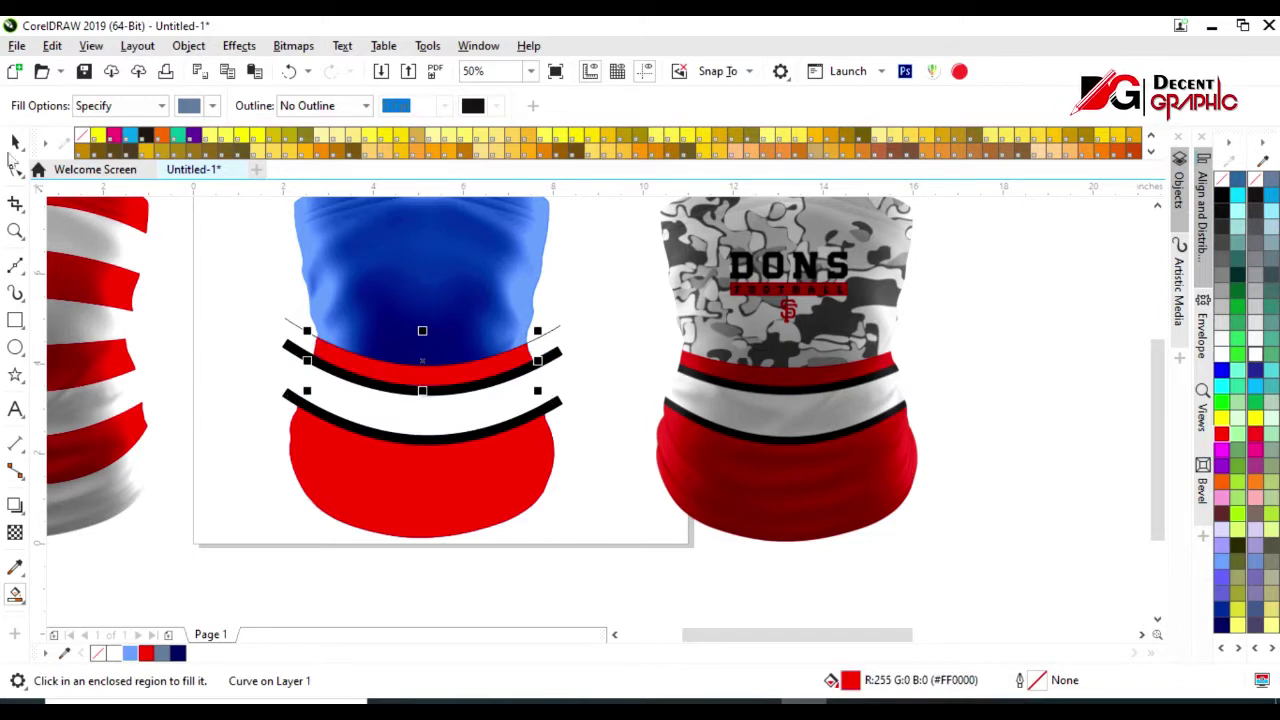
Remove the upper curve's fill and Smart Fill a black strip beneath the red band
{"action": "left_click", "coordinate": [15, 142]}
{"action": "left_click", "coordinate": [555, 390]}
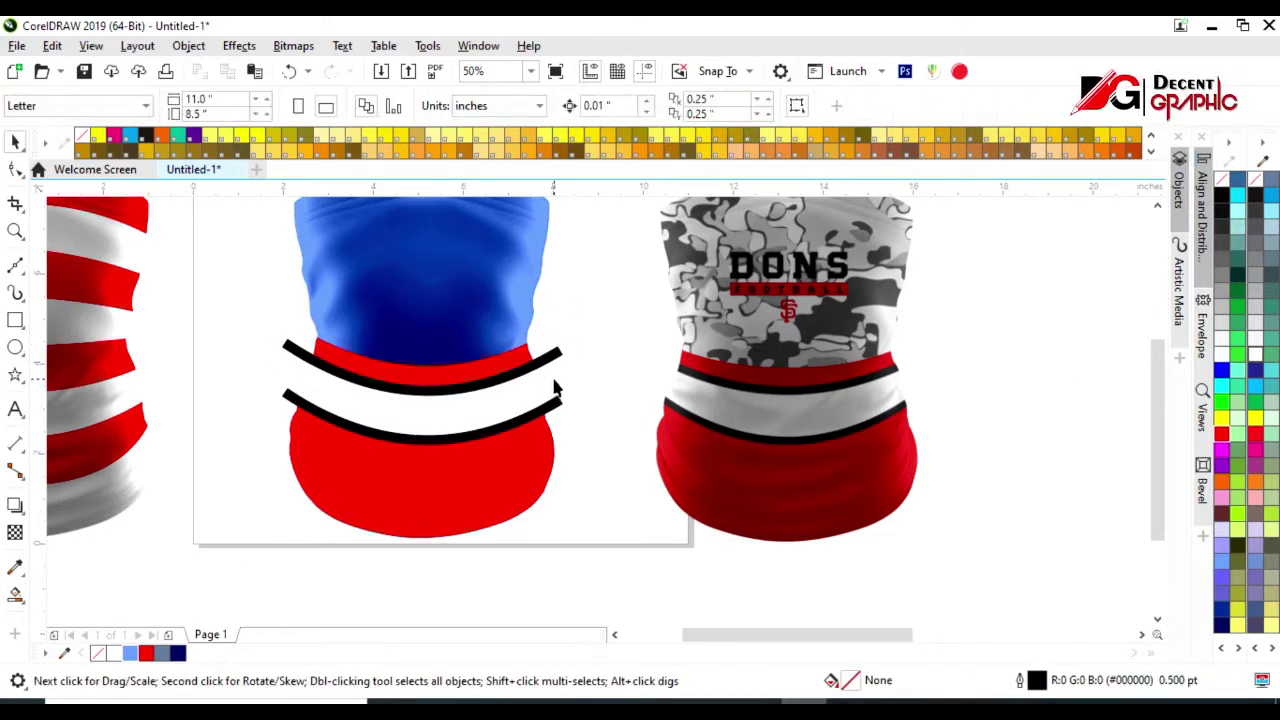
{"action": "left_click", "coordinate": [551, 352]}
{"action": "left_click", "coordinate": [1221, 179]}
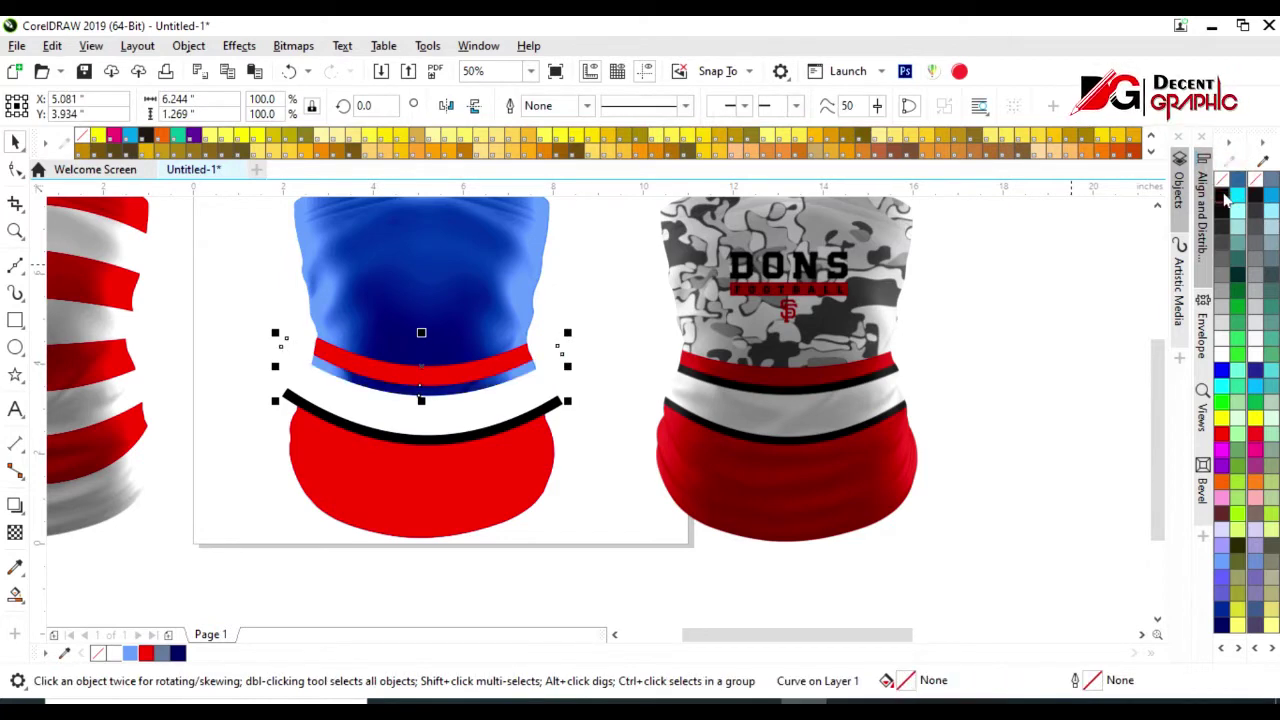
{"action": "left_click", "coordinate": [15, 593]}
{"action": "left_click", "coordinate": [400, 380]}
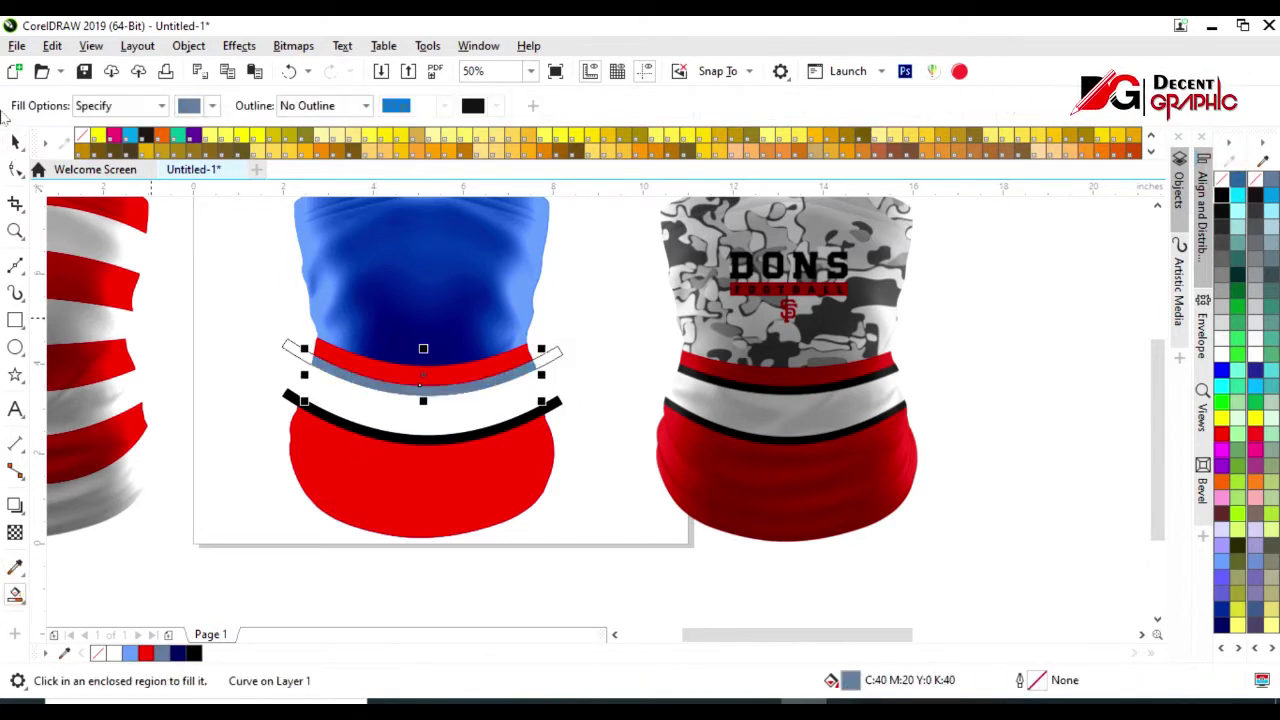
{"action": "left_click", "coordinate": [15, 142]}
{"action": "left_click", "coordinate": [1221, 194]}
Give the lower curve a black outline, no fill, and a black strip above the bottom band
{"action": "left_click", "coordinate": [560, 401]}
{"action": "left_click", "coordinate": [1221, 179]}
{"action": "right_click", "coordinate": [1221, 194]}
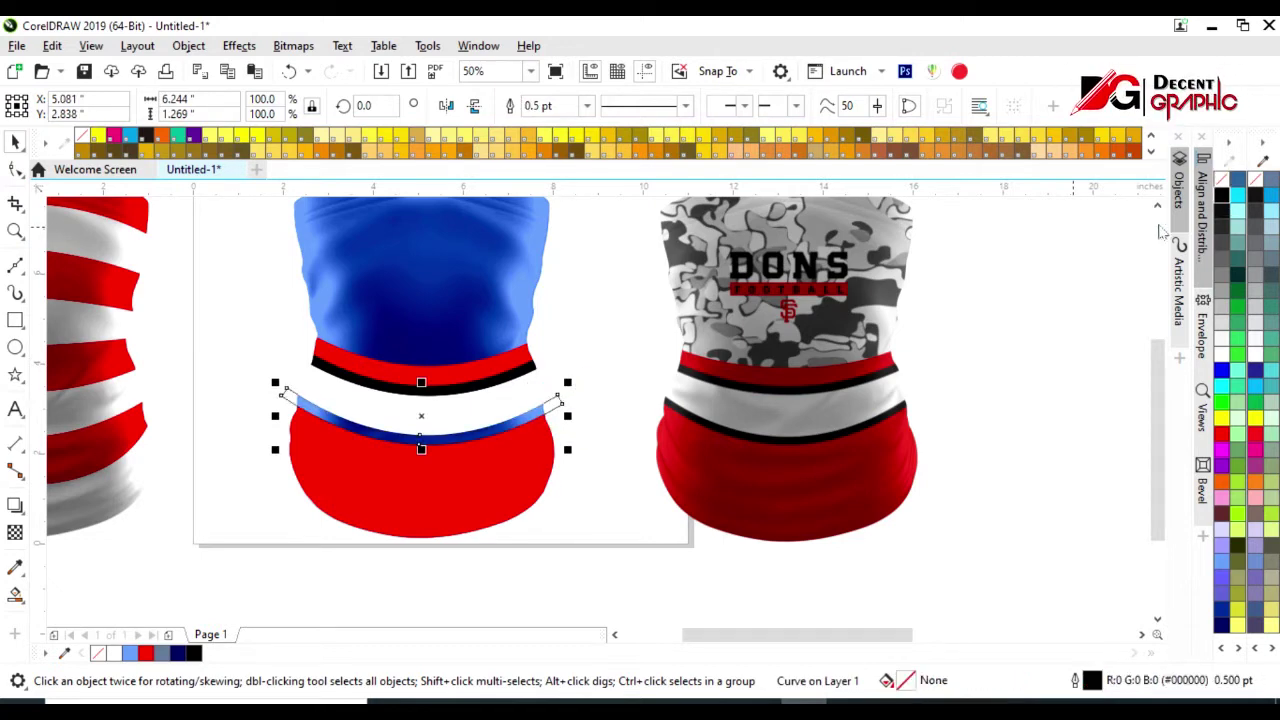
{"action": "left_click", "coordinate": [15, 594]}
{"action": "left_click", "coordinate": [420, 428]}
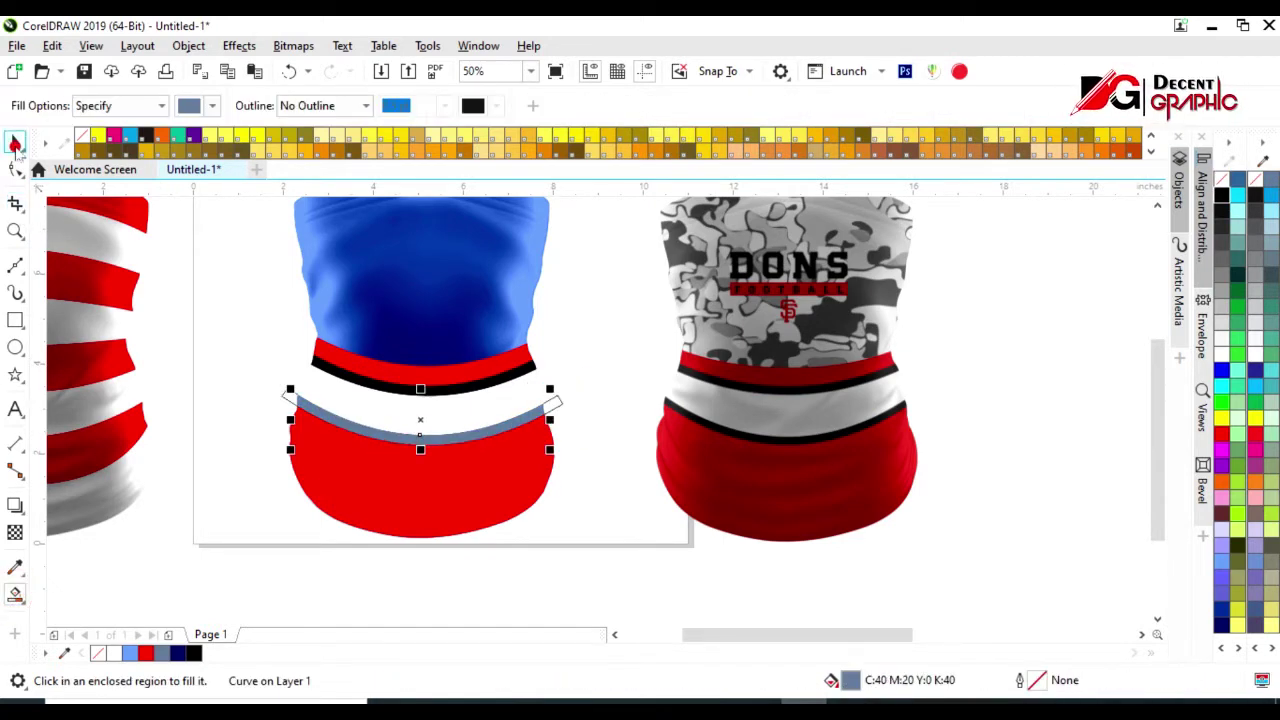
{"action": "left_click", "coordinate": [15, 142]}
{"action": "left_click", "coordinate": [1221, 194]}
{"action": "left_click", "coordinate": [558, 402]}
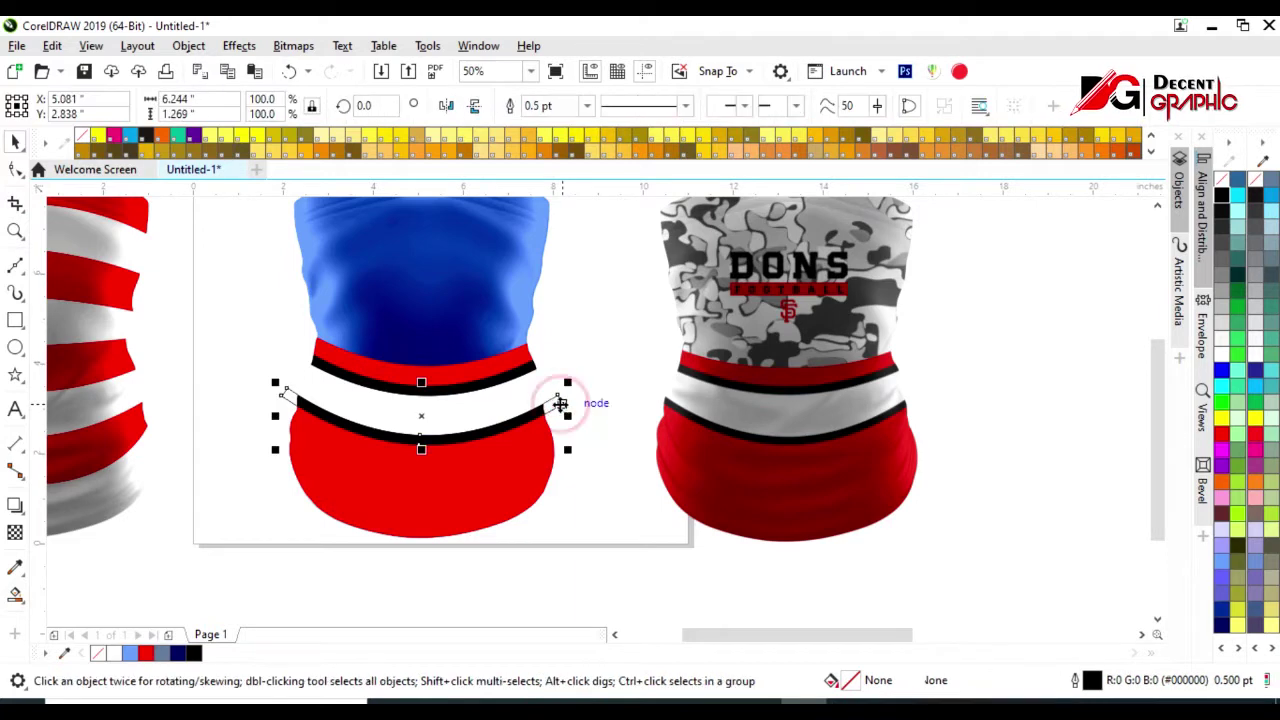
{"action": "key", "text": "Escape"}
{"action": "scroll", "coordinate": [560, 403], "scroll_direction": "down", "scroll_amount": 1}
{"action": "left_click", "coordinate": [525, 430]}
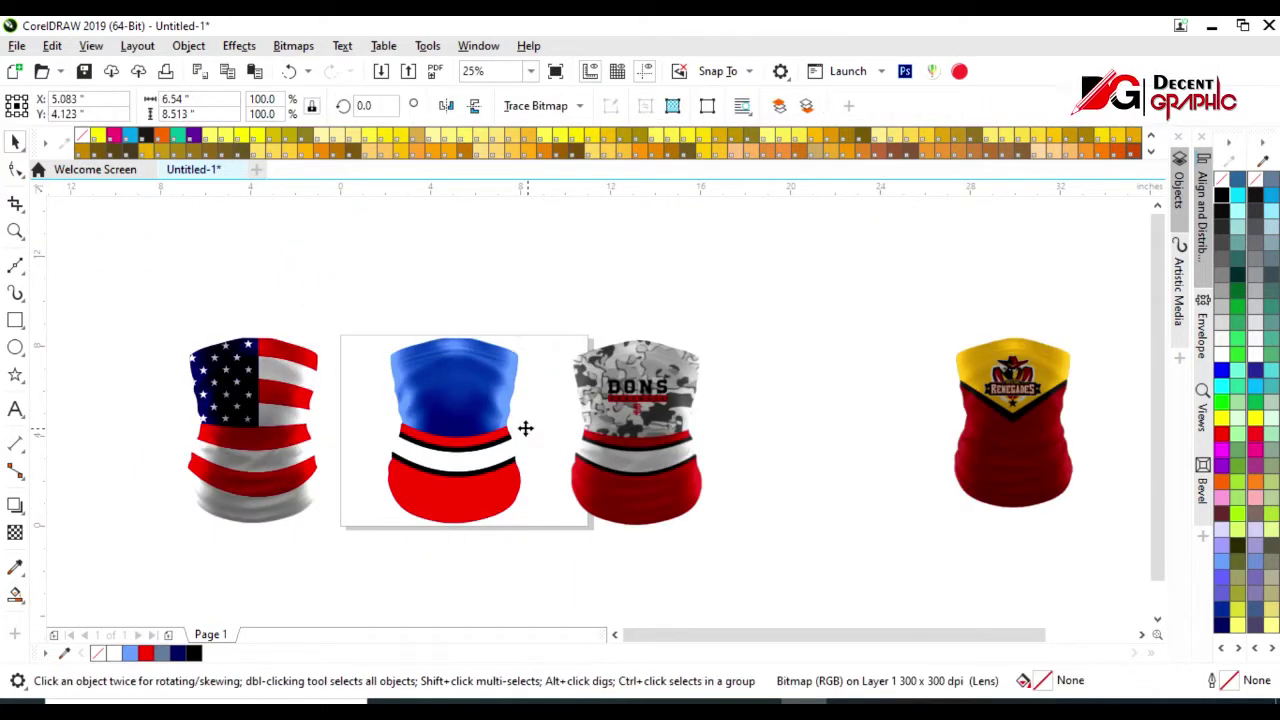
Smart Fill the gaiter's top area as a shape and move the camo image over it
{"action": "scroll", "coordinate": [488, 445], "scroll_direction": "up", "scroll_amount": 1}
{"action": "scroll", "coordinate": [482, 532], "scroll_direction": "down", "scroll_amount": 1}
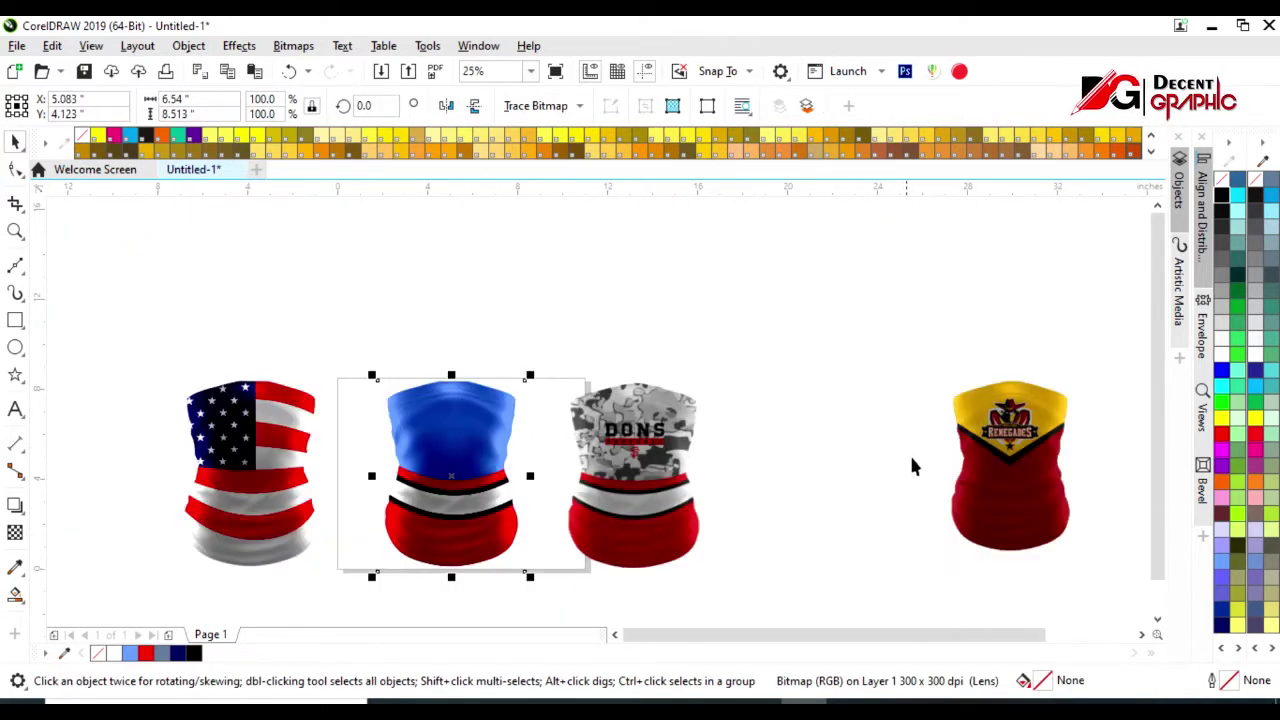
{"action": "scroll", "coordinate": [628, 428], "scroll_direction": "down", "scroll_amount": 1}
{"action": "left_click_drag", "start_coordinate": [905, 440], "coordinate": [588, 376]}
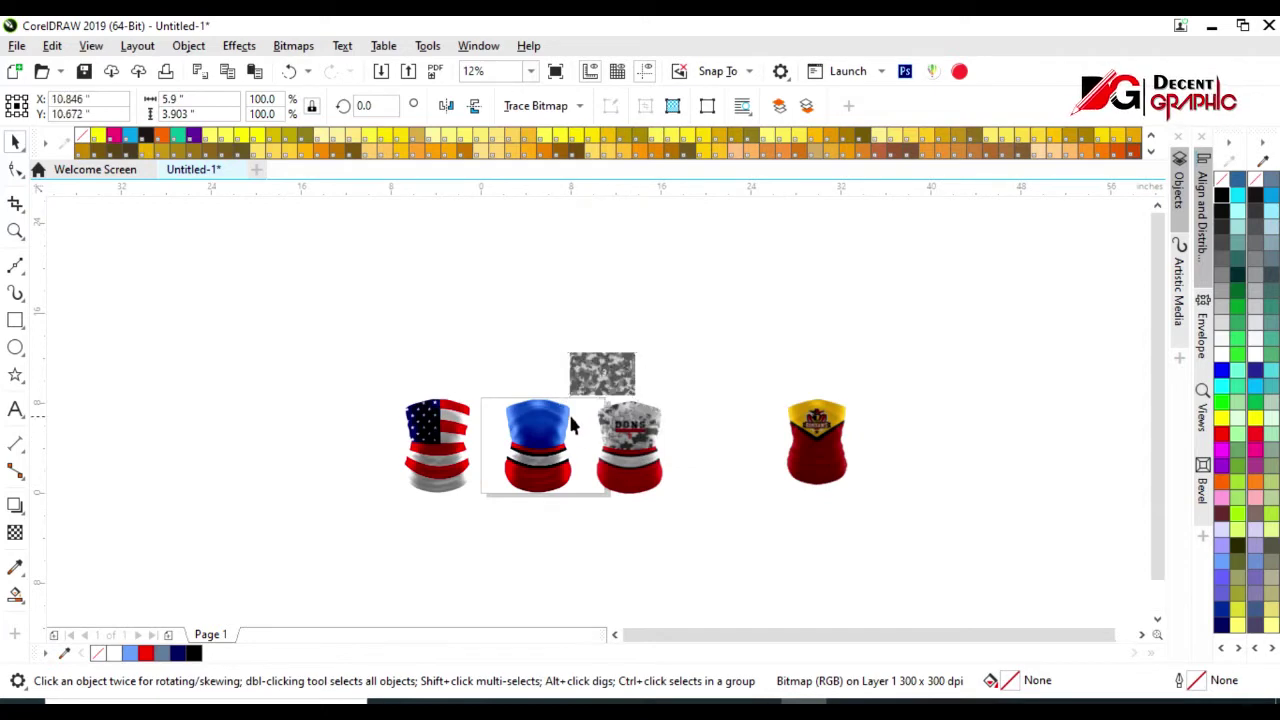
{"action": "scroll", "coordinate": [569, 411], "scroll_direction": "up", "scroll_amount": 2}
{"action": "left_click", "coordinate": [420, 449]}
{"action": "key", "text": "space"}
{"action": "mouse_move", "coordinate": [685, 245]}
{"action": "left_mouse_down"}
{"action": "mouse_move", "coordinate": [408, 436]}
{"action": "mouse_move", "coordinate": [434, 452]}
{"action": "left_mouse_up"}
Enlarge the camo image to cover the top shape, then send it behind
{"action": "left_click", "coordinate": [467, 503], "text": "shift"}
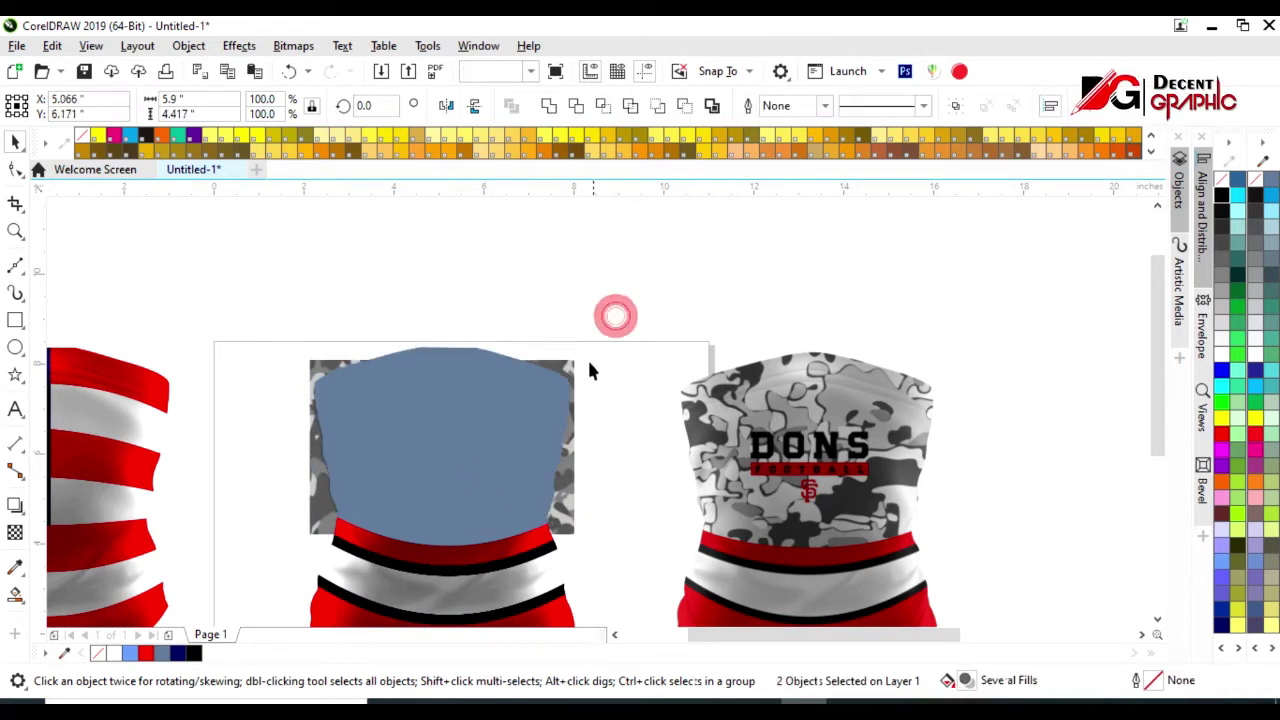
{"action": "left_click", "coordinate": [576, 360]}
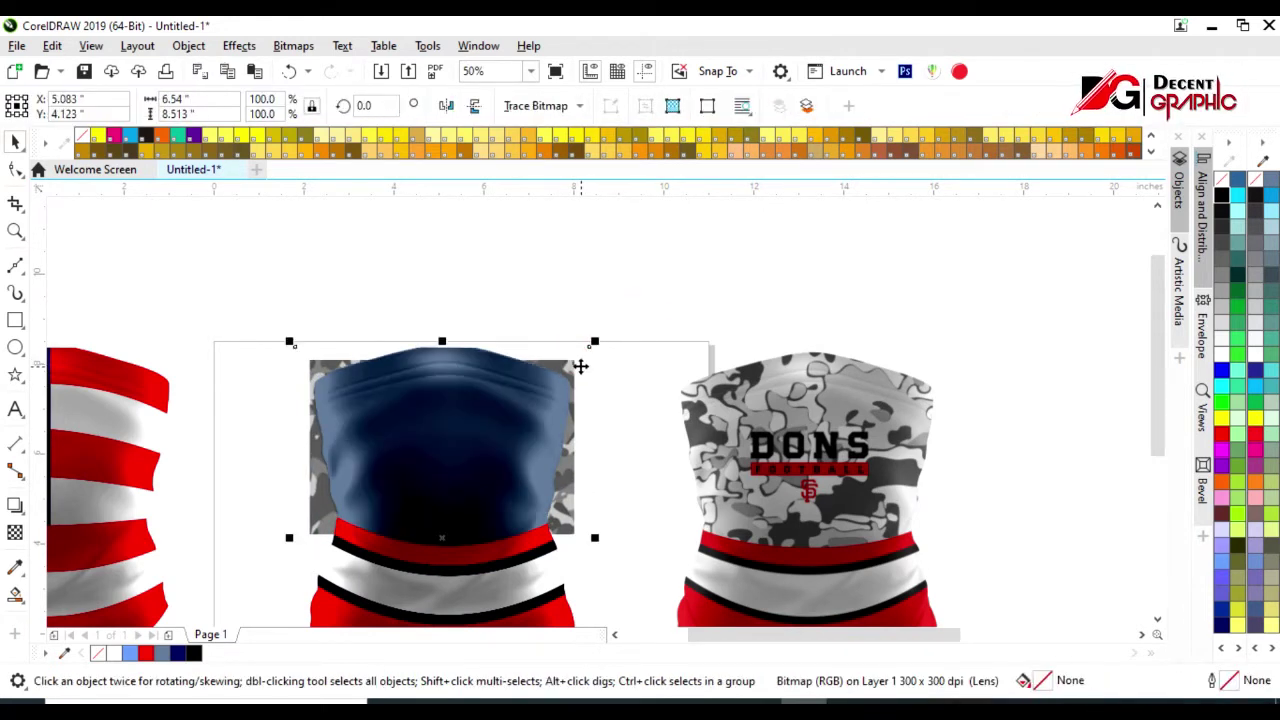
{"action": "left_click", "coordinate": [600, 348]}
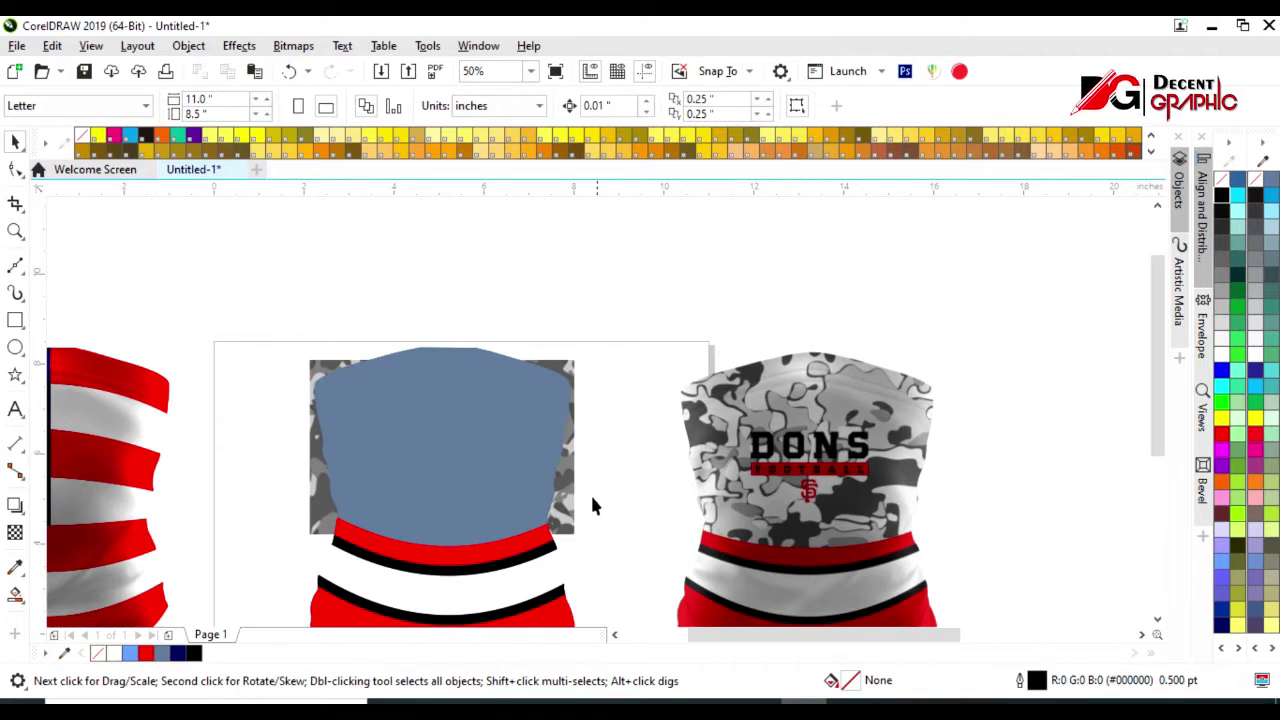
{"action": "left_click", "coordinate": [572, 528]}
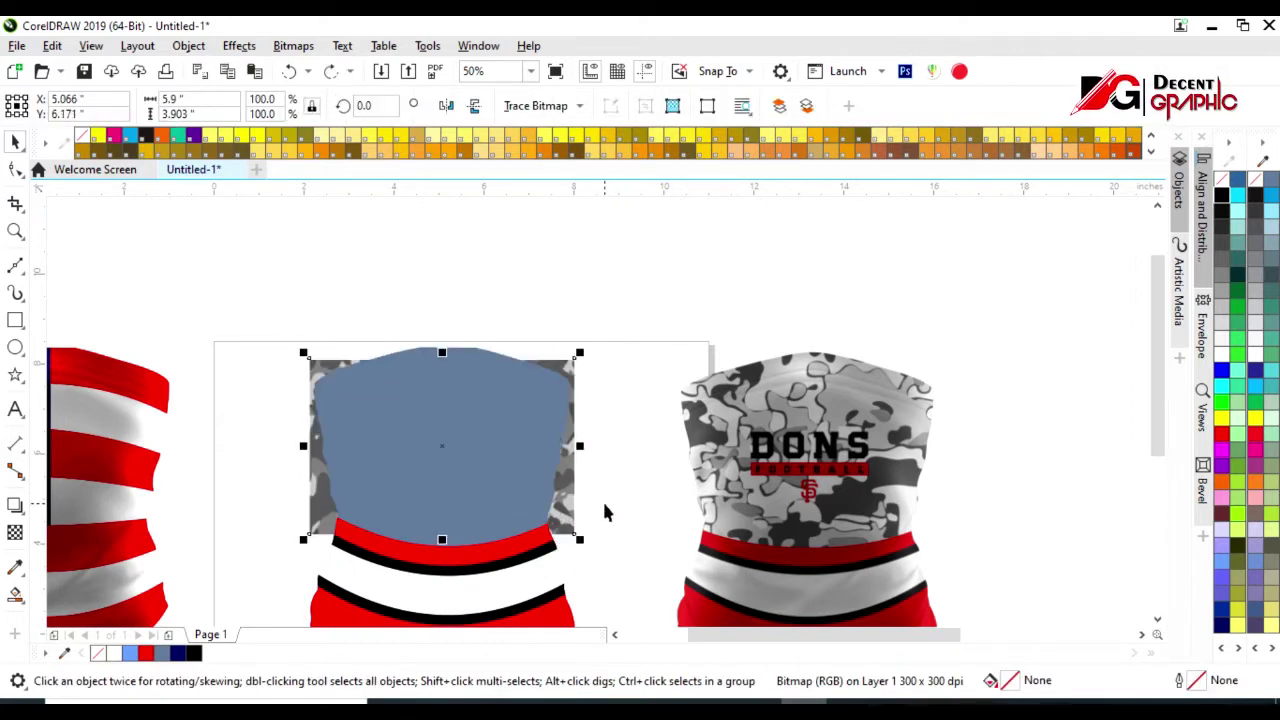
{"action": "key", "text": "shift+Page_Up"}
{"action": "left_click_drag", "start_coordinate": [579, 354], "coordinate": [609, 333]}
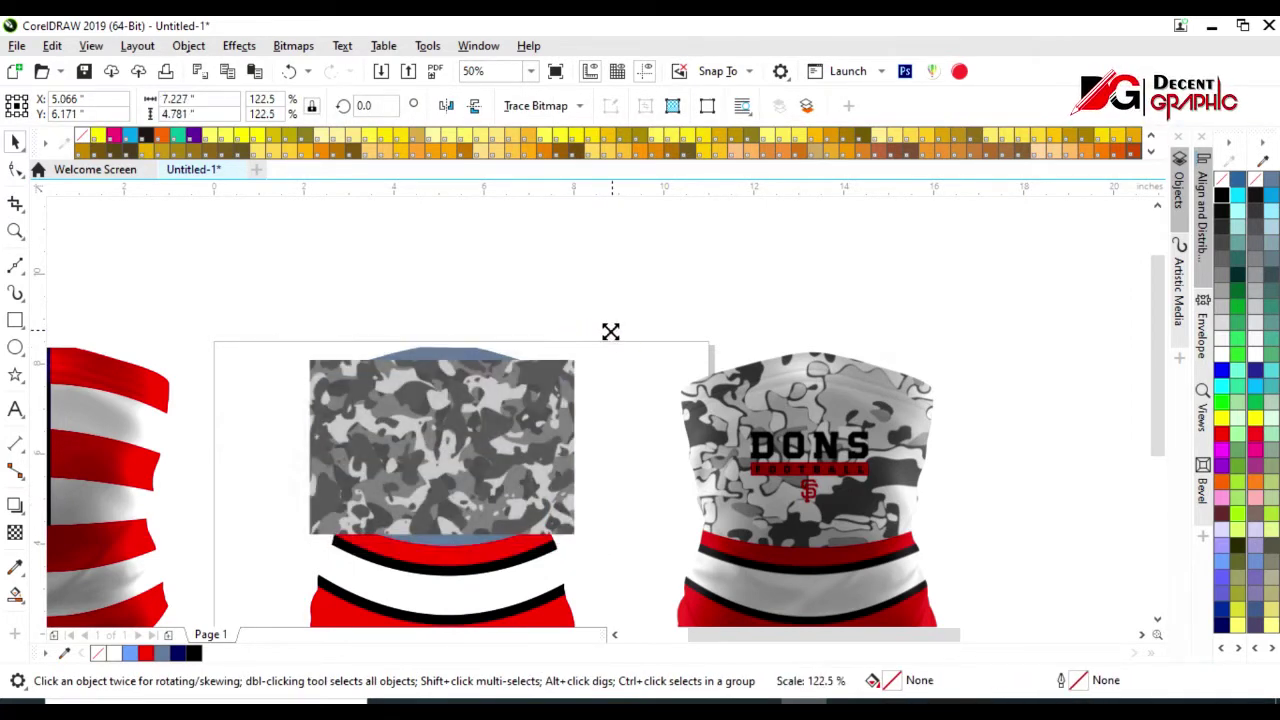
{"action": "key", "text": "shift+Page_Down"}
PowerClip the camo image inside the gaiter's top shape
{"action": "right_click", "coordinate": [442, 446]}
{"action": "left_click", "coordinate": [489, 409]}
{"action": "left_click", "coordinate": [435, 460]}
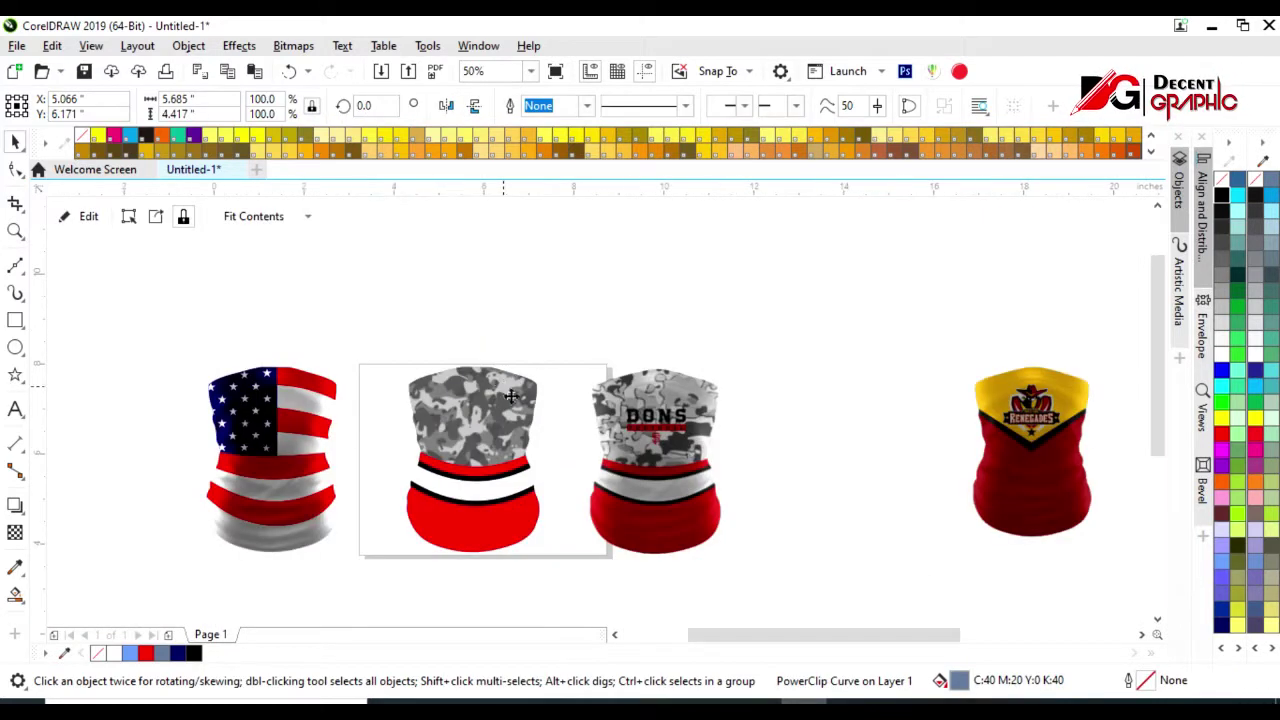
{"action": "left_click", "coordinate": [582, 500]}
{"action": "left_click", "coordinate": [574, 488]}
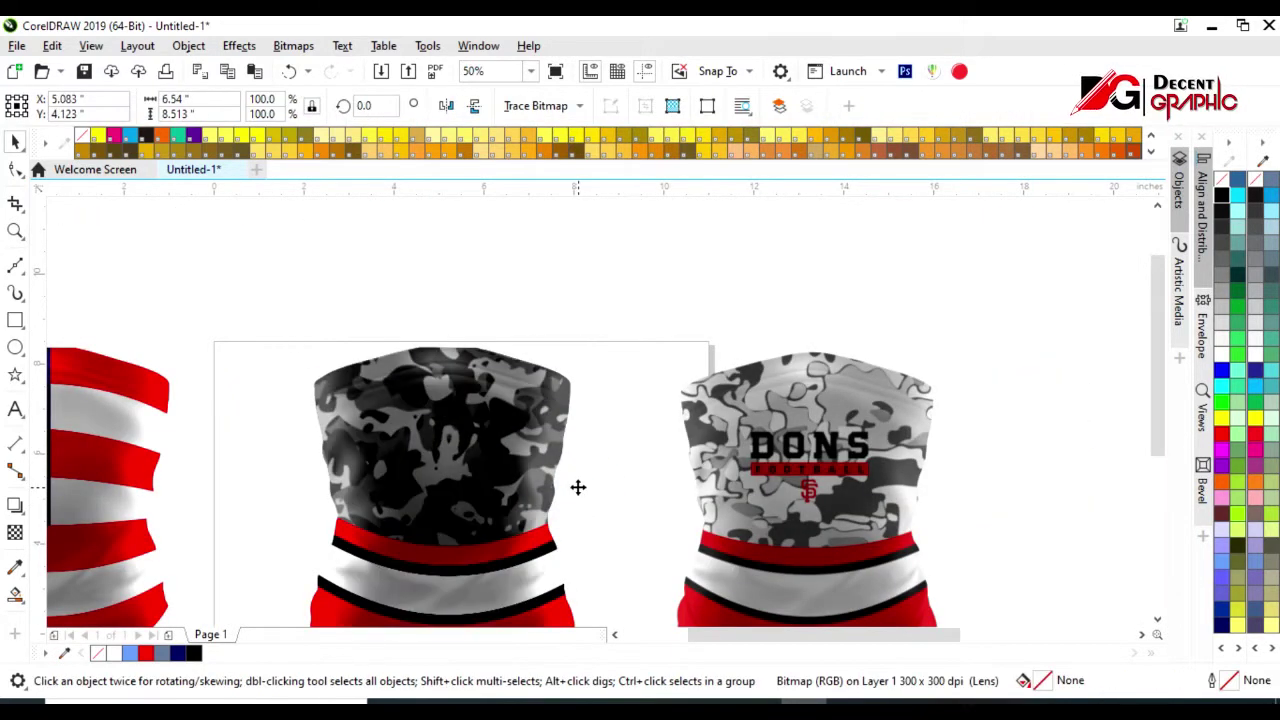
{"action": "scroll", "coordinate": [513, 408], "scroll_direction": "down", "scroll_amount": 1}
{"action": "scroll", "coordinate": [513, 408], "scroll_direction": "up", "scroll_amount": 1}
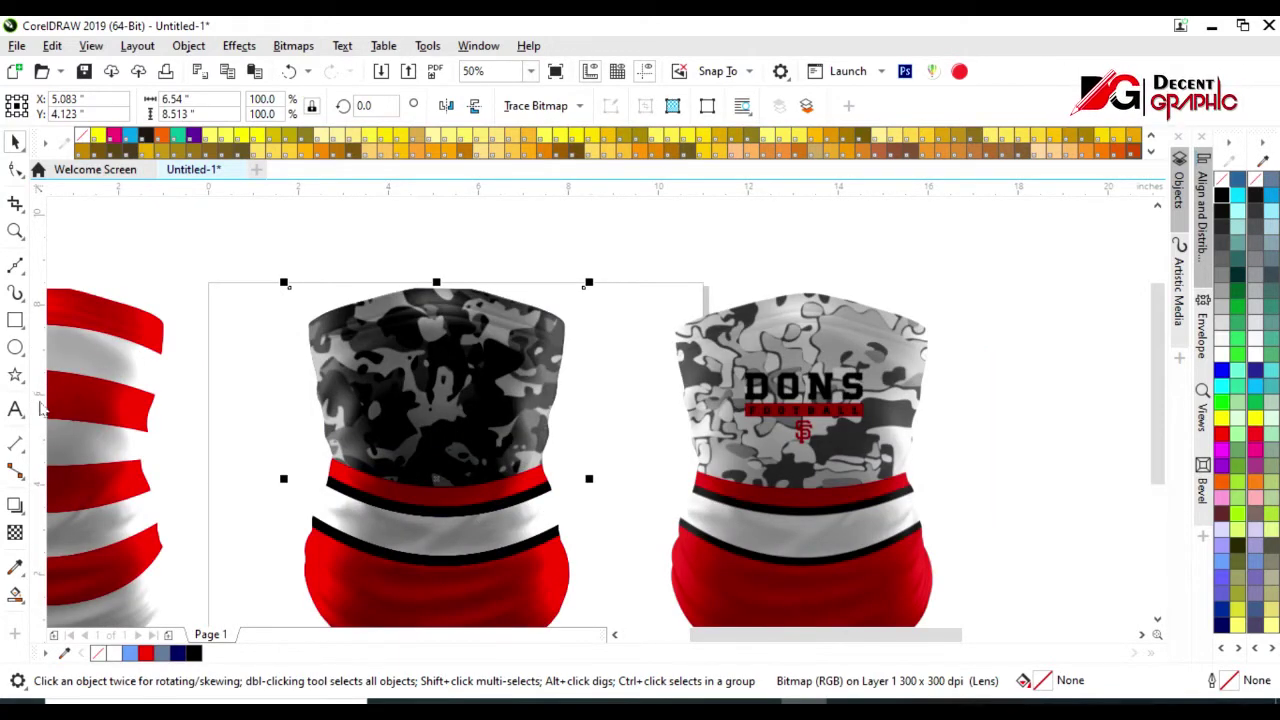
{"action": "left_click", "coordinate": [15, 320]}
Draw a small square with an 8.0 pt outline and enlarge it to about 152%
{"action": "key", "text": "F6"}
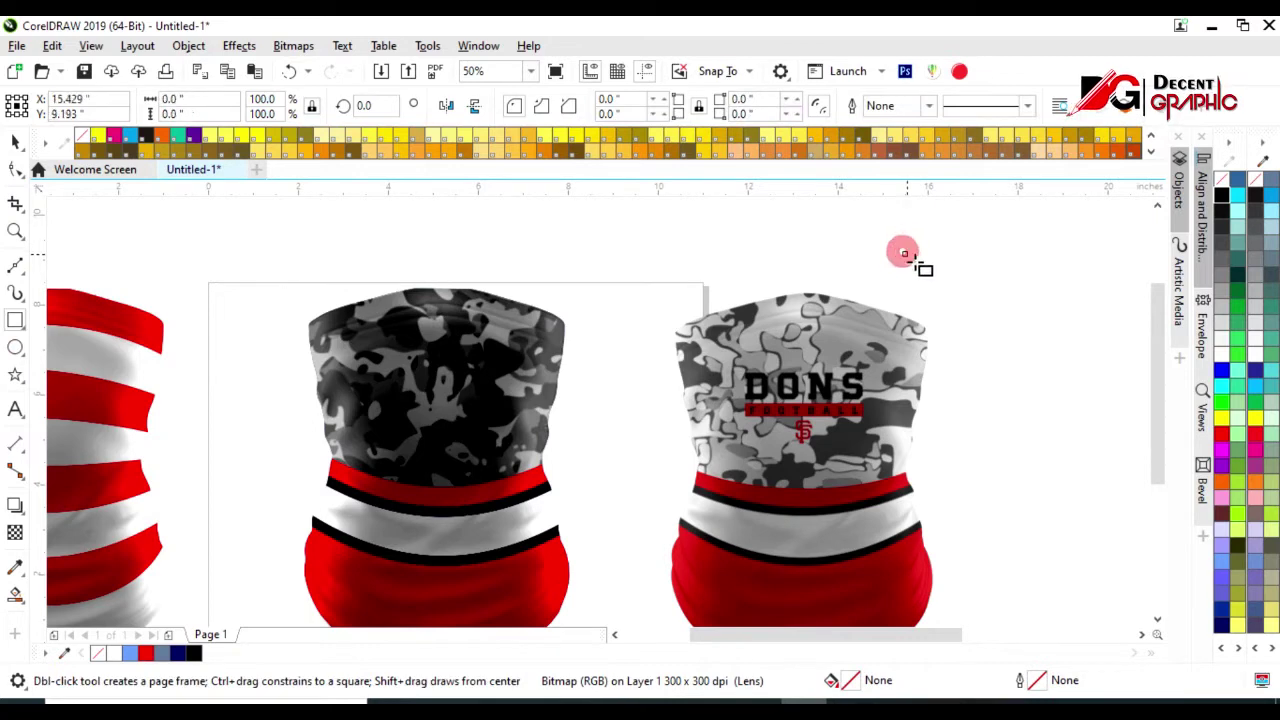
{"action": "left_click_drag", "start_coordinate": [895, 245], "coordinate": [936, 285]}
{"action": "key", "text": "space"}
{"action": "left_click", "coordinate": [929, 105]}
{"action": "left_click", "coordinate": [885, 240]}
{"action": "scroll", "coordinate": [950, 257], "scroll_direction": "up", "scroll_amount": 1}
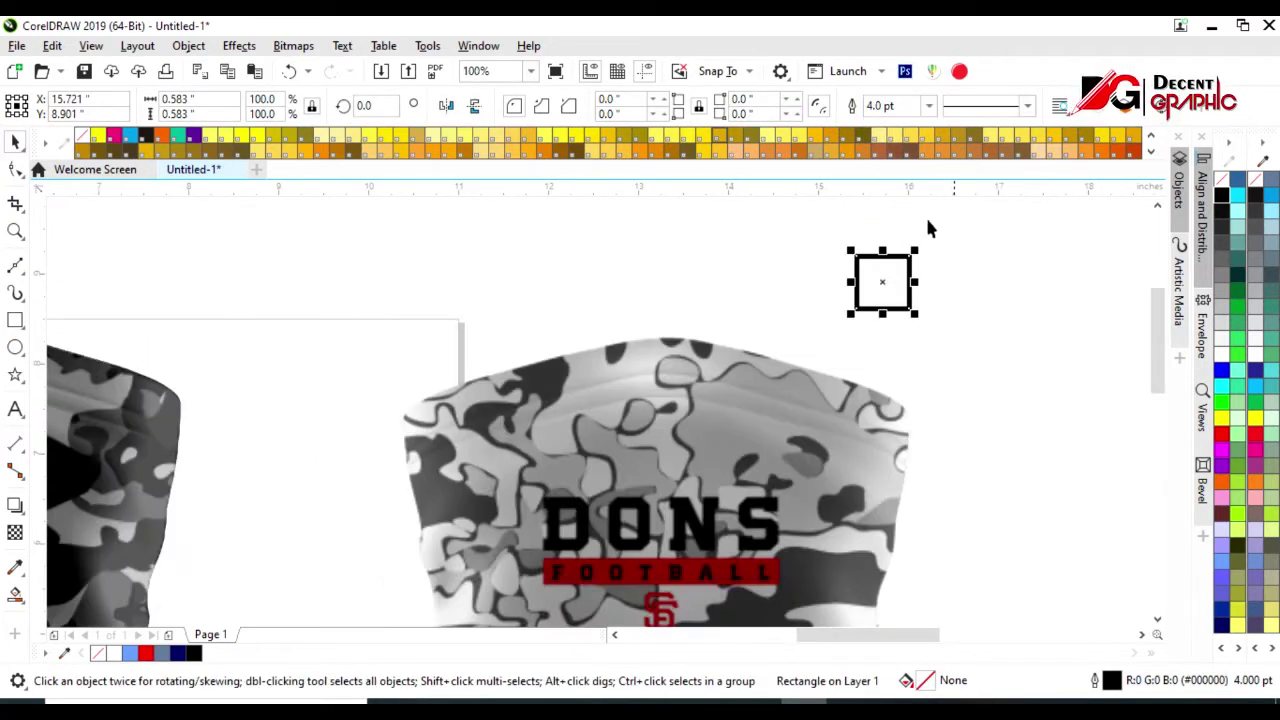
{"action": "left_click", "coordinate": [929, 105]}
{"action": "left_click", "coordinate": [900, 253]}
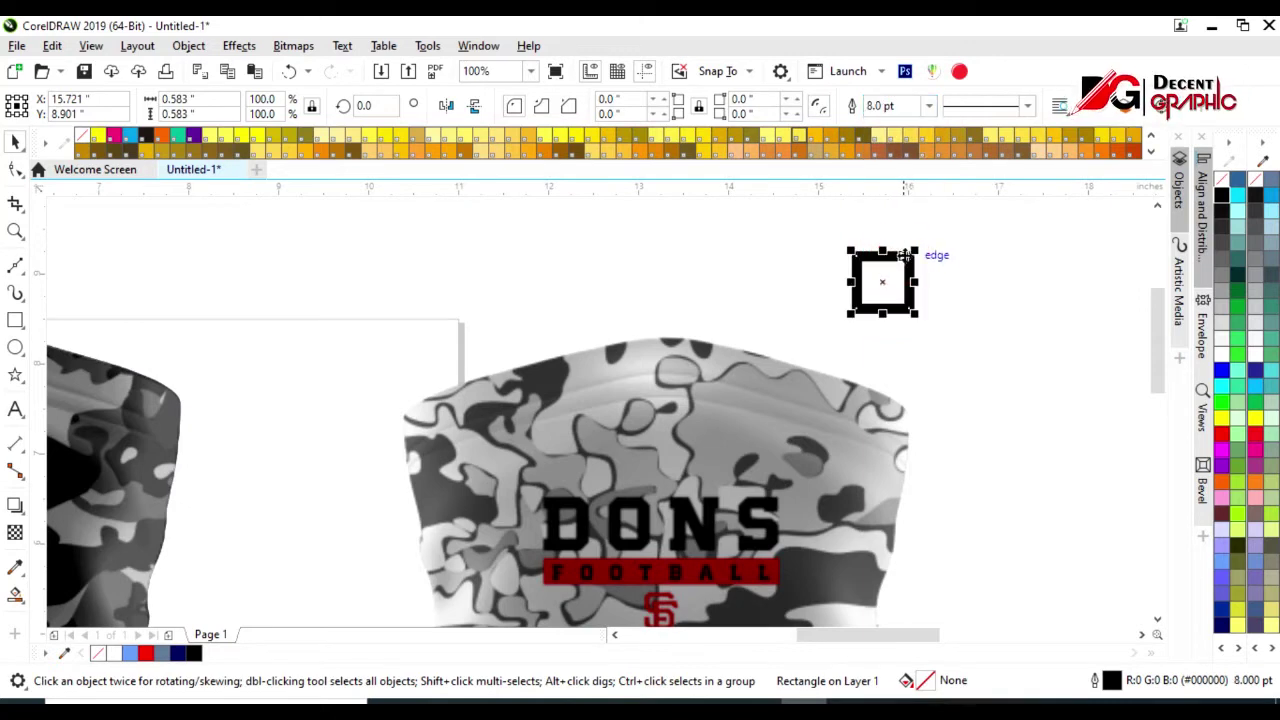
{"action": "left_click_drag", "start_coordinate": [918, 250], "coordinate": [940, 224]}
{"action": "scroll", "coordinate": [632, 343], "scroll_direction": "down", "scroll_amount": 1}
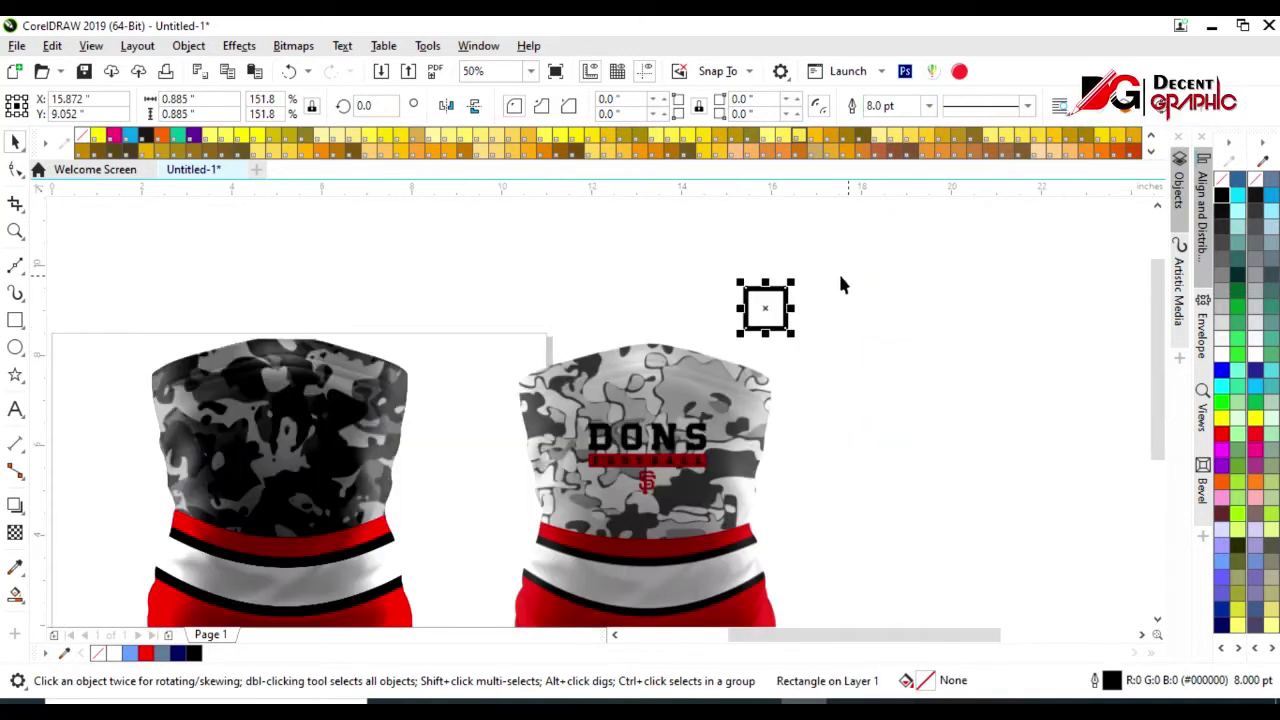
{"action": "scroll", "coordinate": [843, 283], "scroll_direction": "up", "scroll_amount": 1}
Rotate the square 45° into a diamond and trim its middle away with a rectangle
{"action": "left_click", "coordinate": [702, 333]}
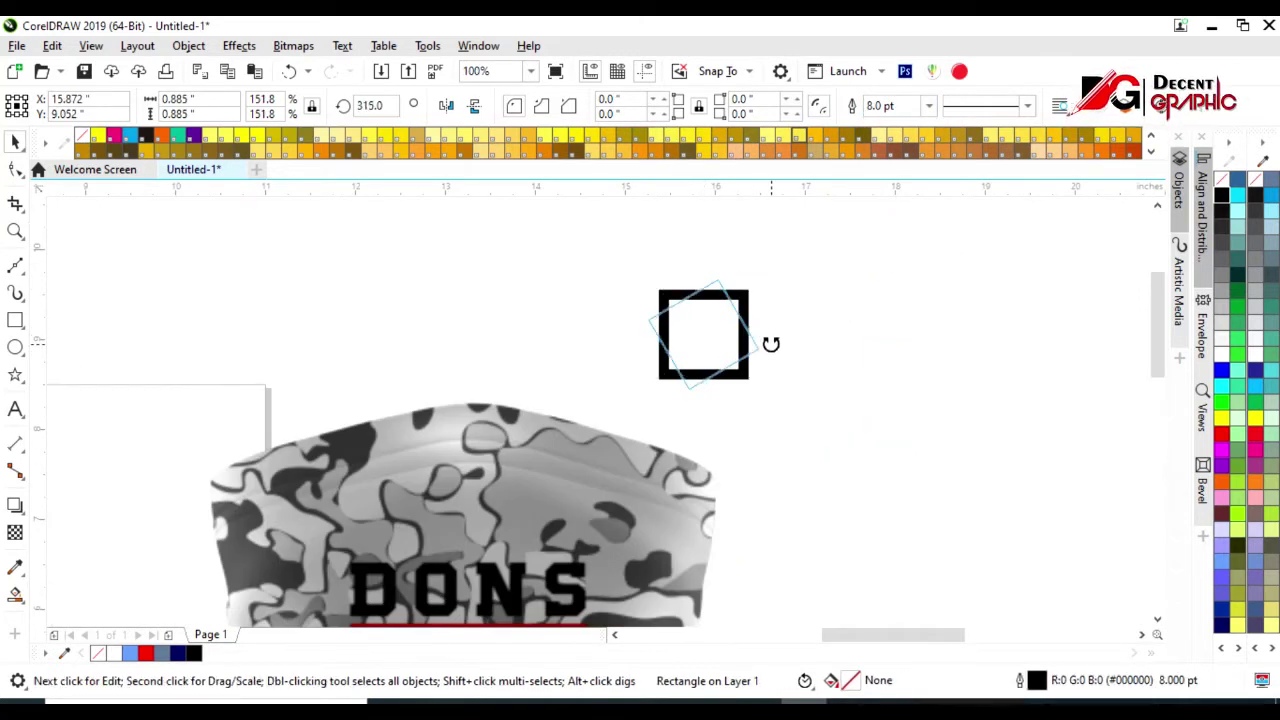
{"action": "left_click_drag", "start_coordinate": [771, 335], "coordinate": [772, 334]}
{"action": "key", "text": "ctrl+q"}
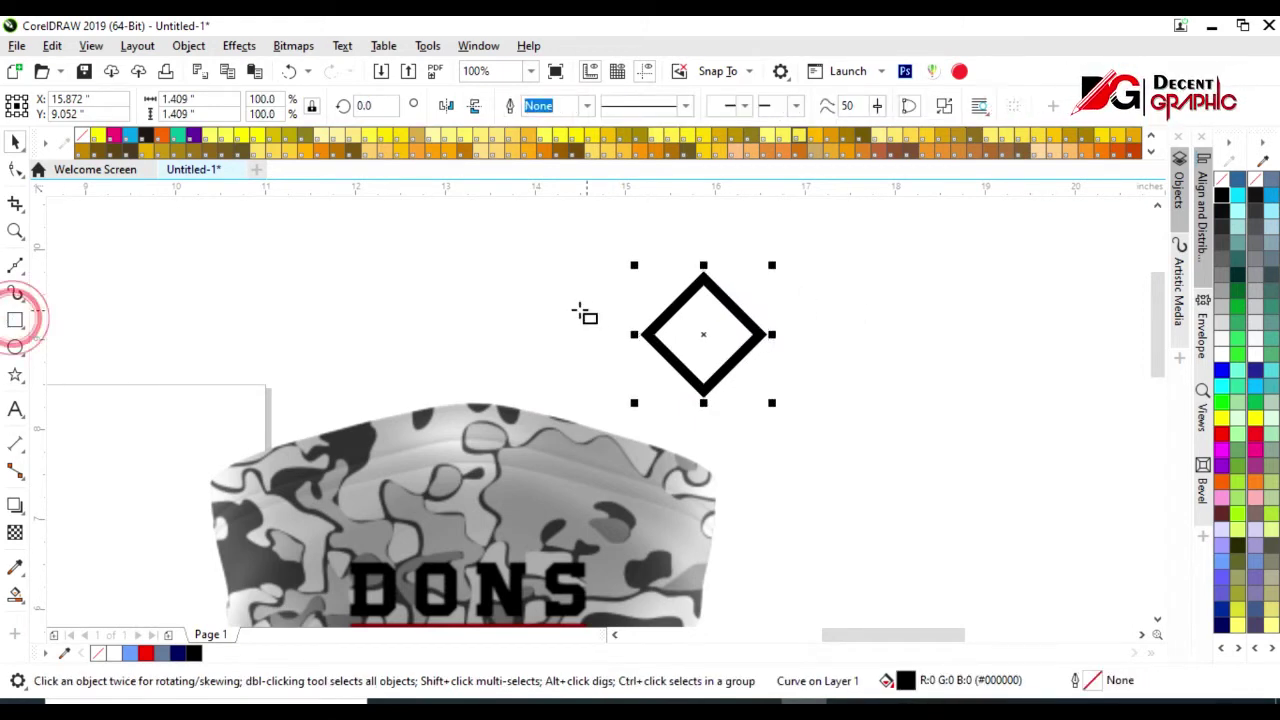
{"action": "left_click_drag", "start_coordinate": [611, 293], "coordinate": [786, 370]}
{"action": "key", "text": "space"}
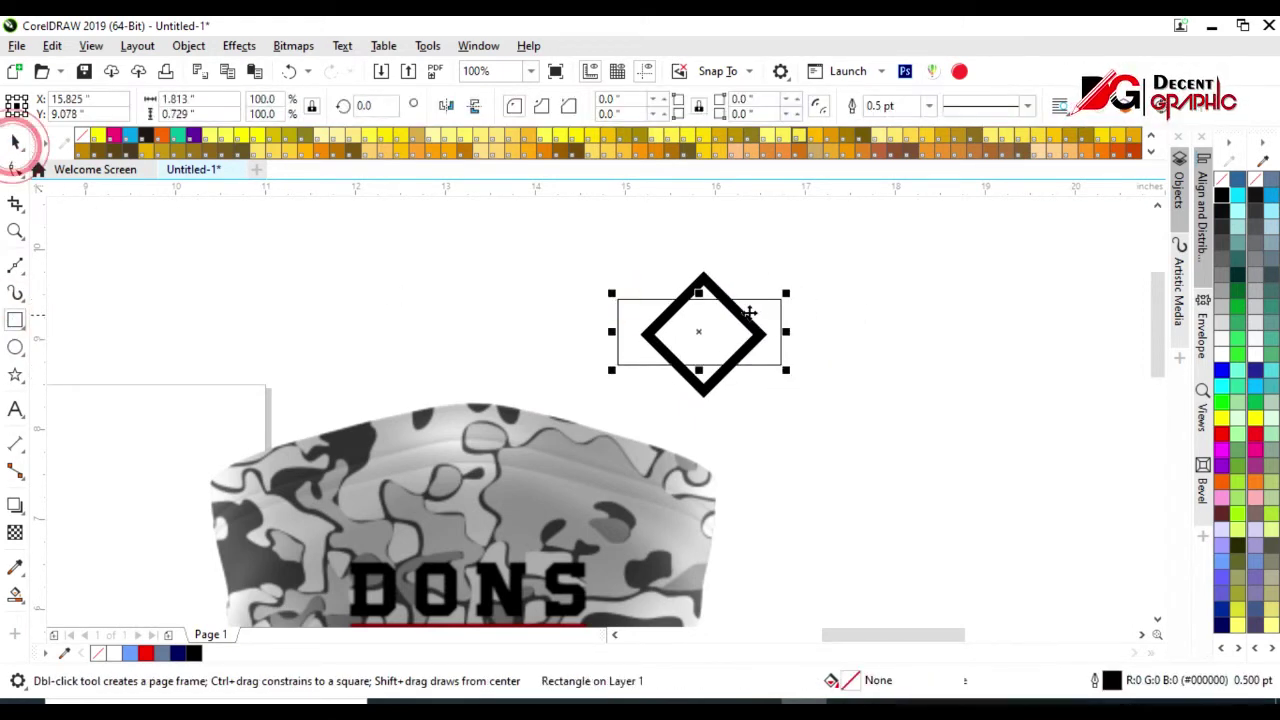
{"action": "left_click", "coordinate": [703, 277], "text": "shift"}
{"action": "left_click", "coordinate": [576, 106]}
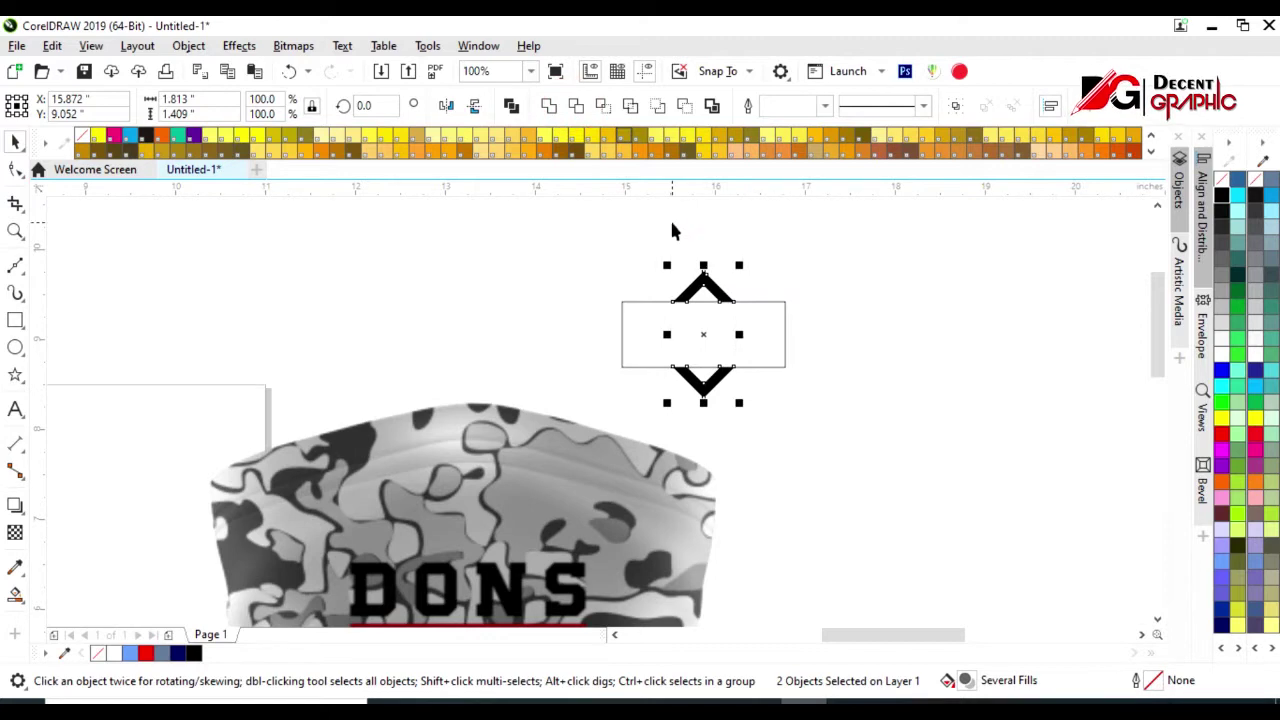
Shrink the rectangle to fit between the chevrons, fill it black, and remove its outline
{"action": "left_click", "coordinate": [670, 337]}
{"action": "scroll", "coordinate": [778, 306], "scroll_direction": "up", "scroll_amount": 3}
{"action": "left_click_drag", "start_coordinate": [816, 284], "coordinate": [808, 305]}
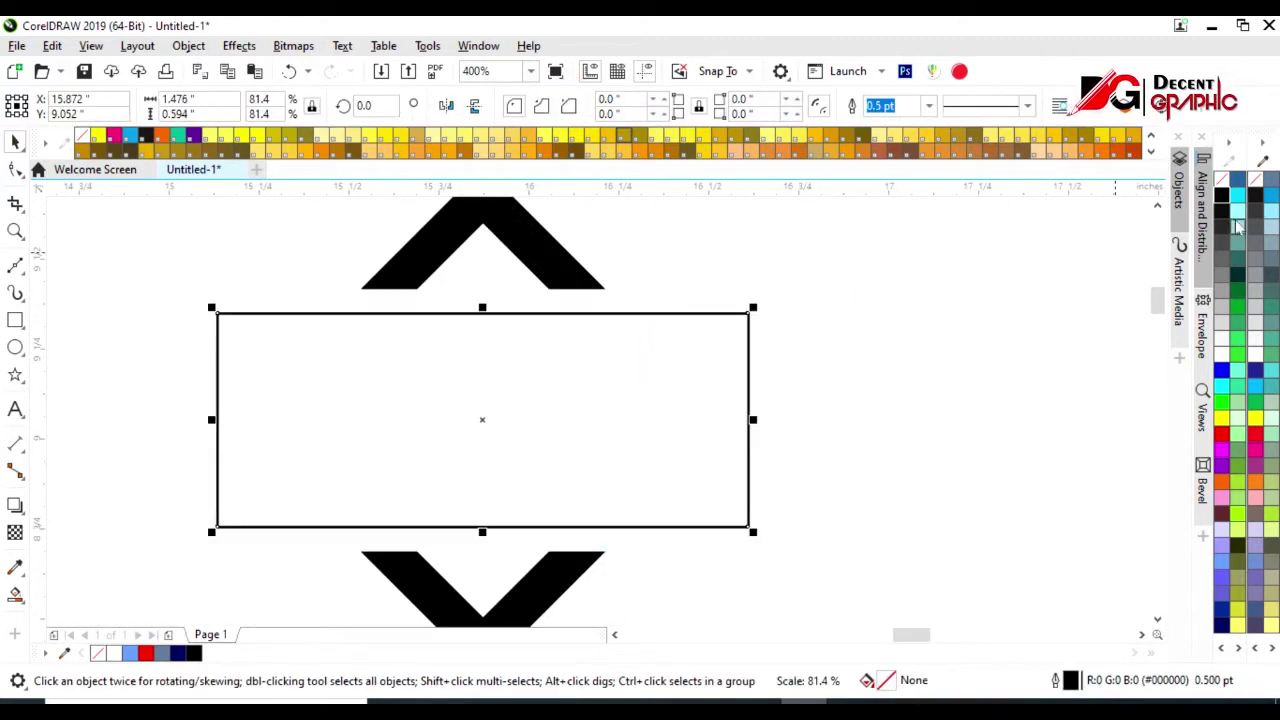
{"action": "left_click", "coordinate": [1221, 195]}
{"action": "right_click", "coordinate": [1221, 178]}
Add white bold 'LOGO' text centred on the black rectangle
{"action": "left_click", "coordinate": [15, 409]}
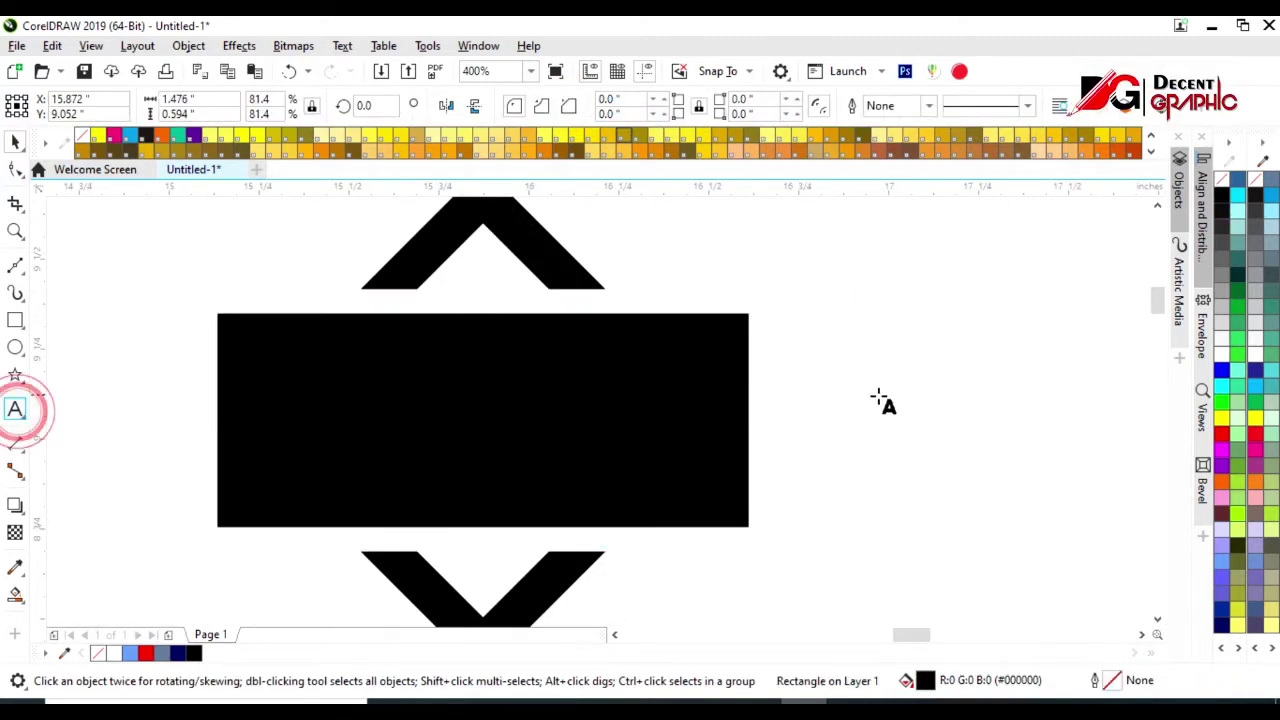
{"action": "left_click", "coordinate": [288, 470]}
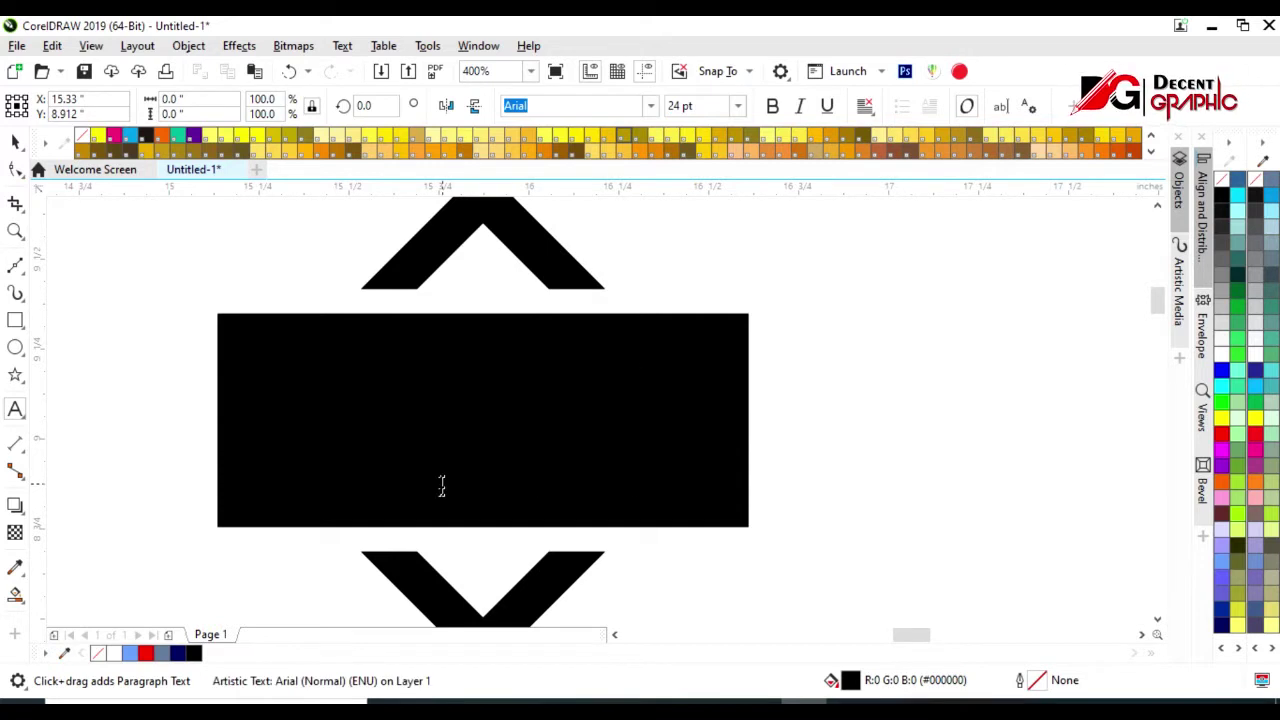
{"action": "left_click", "coordinate": [1249, 386]}
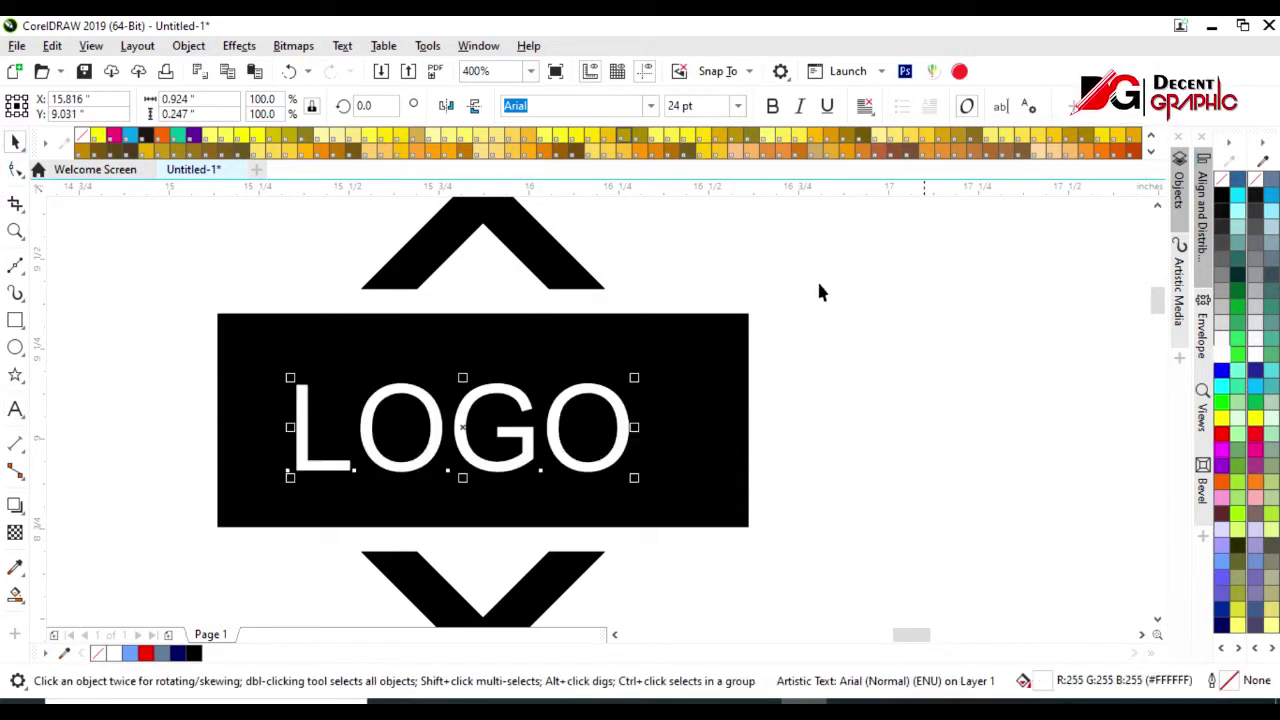
{"action": "left_click", "coordinate": [773, 105]}
{"action": "left_click", "coordinate": [975, 389]}
{"action": "left_click", "coordinate": [460, 425]}
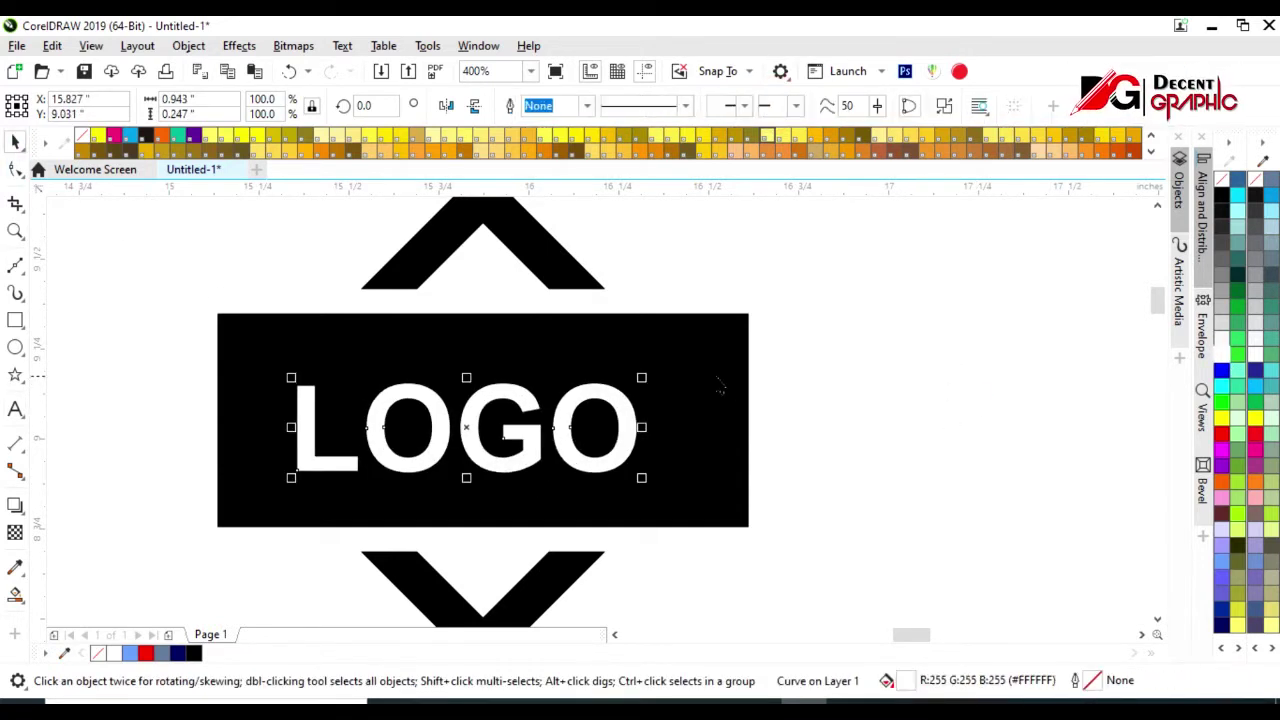
{"action": "left_click", "coordinate": [715, 376], "text": "shift"}
{"action": "key", "text": "c"}
{"action": "key", "text": "e"}
Enlarge the LOGO text and cut the letters out of the rectangle
{"action": "left_click", "coordinate": [937, 386]}
{"action": "left_click", "coordinate": [643, 428]}
{"action": "left_click_drag", "start_coordinate": [666, 362], "coordinate": [712, 343]}
{"action": "left_click", "coordinate": [480, 423], "text": "shift"}
{"action": "left_click", "coordinate": [571, 106]}
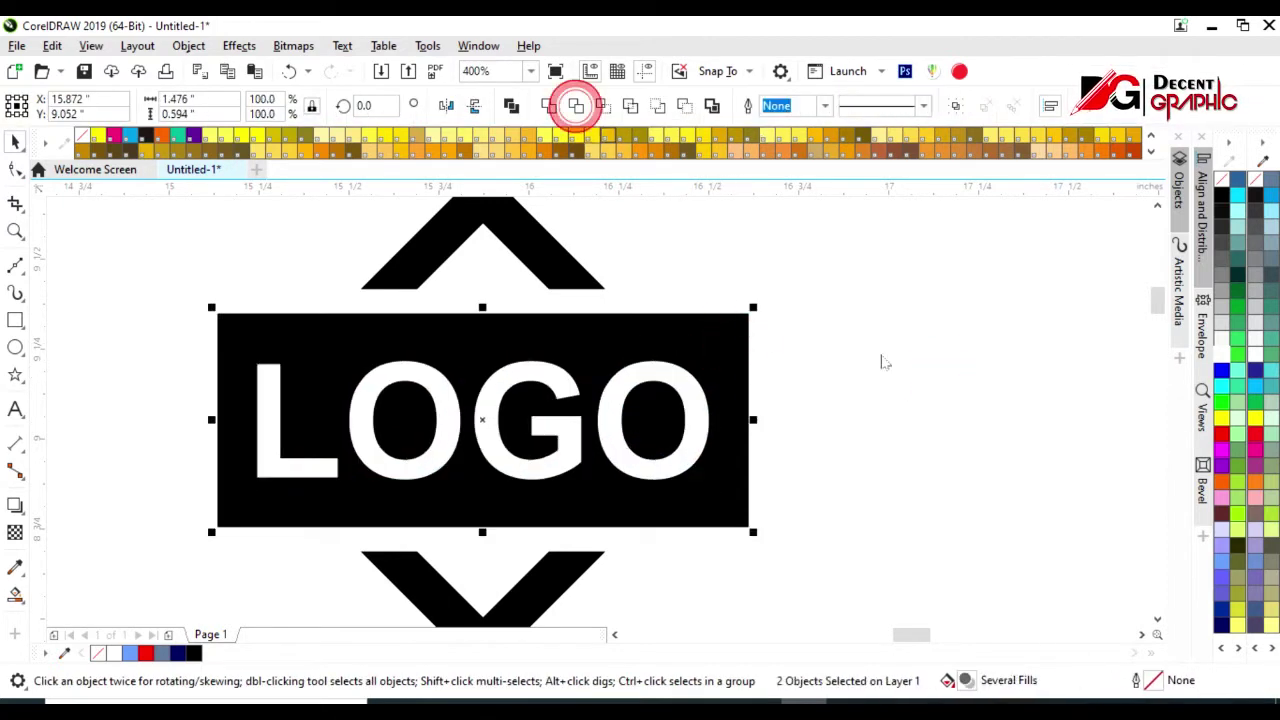
{"action": "left_click", "coordinate": [800, 473]}
{"action": "scroll", "coordinate": [800, 473], "scroll_direction": "down", "scroll_amount": 4}
{"action": "left_click_drag", "start_coordinate": [806, 300], "coordinate": [586, 520]}
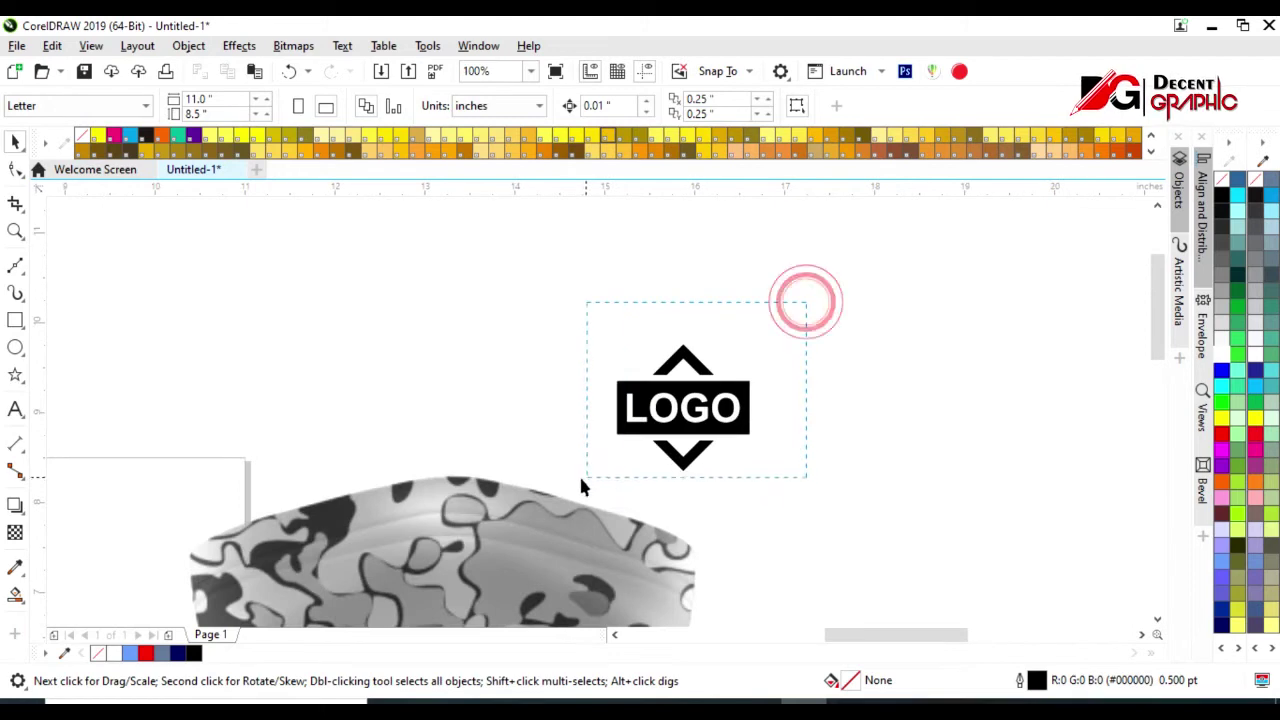
Group the logo, move it onto the dark camo gaiter, and colour it red
{"action": "key", "text": "ctrl+g"}
{"action": "scroll", "coordinate": [826, 460], "scroll_direction": "down", "scroll_amount": 2}
{"action": "mouse_move", "coordinate": [758, 440]}
{"action": "left_mouse_down"}
{"action": "mouse_move", "coordinate": [266, 568]}
{"action": "mouse_move", "coordinate": [337, 626]}
{"action": "left_mouse_up"}
{"action": "left_click", "coordinate": [1221, 432]}
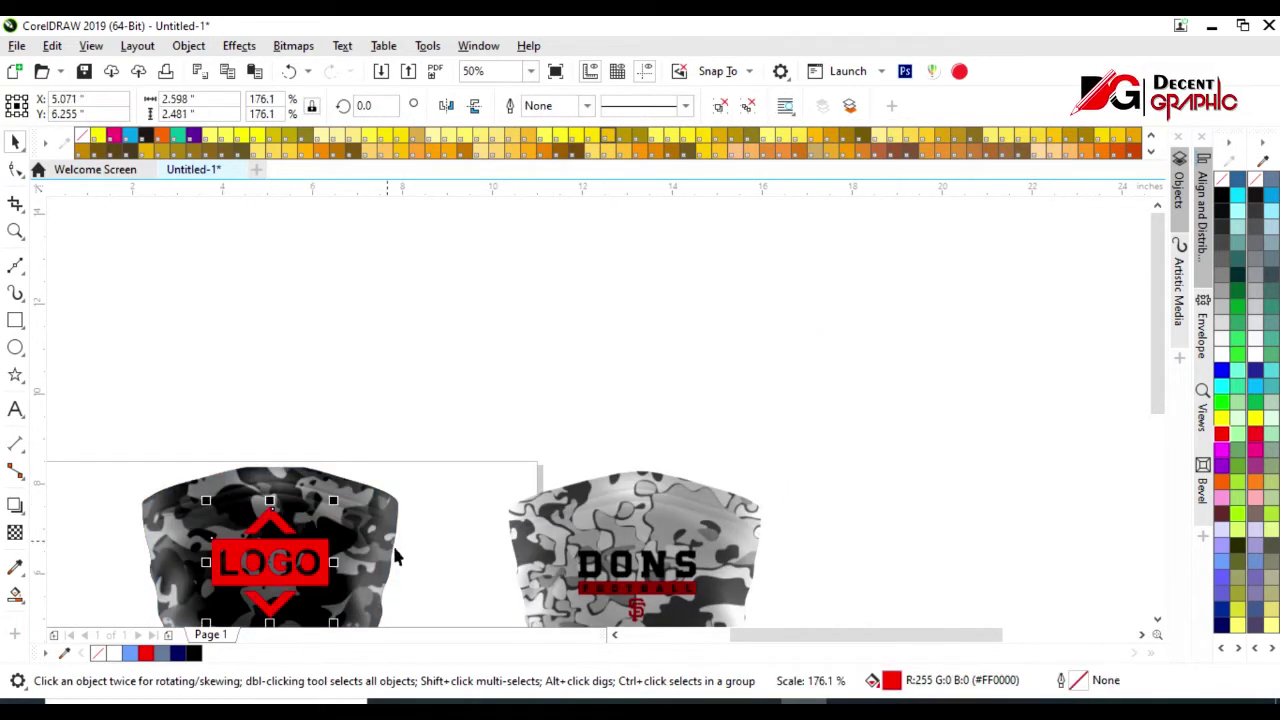
{"action": "left_click", "coordinate": [383, 545], "text": "shift"}
{"action": "scroll", "coordinate": [472, 470], "scroll_direction": "down", "scroll_amount": 2}
{"action": "left_click", "coordinate": [437, 548]}
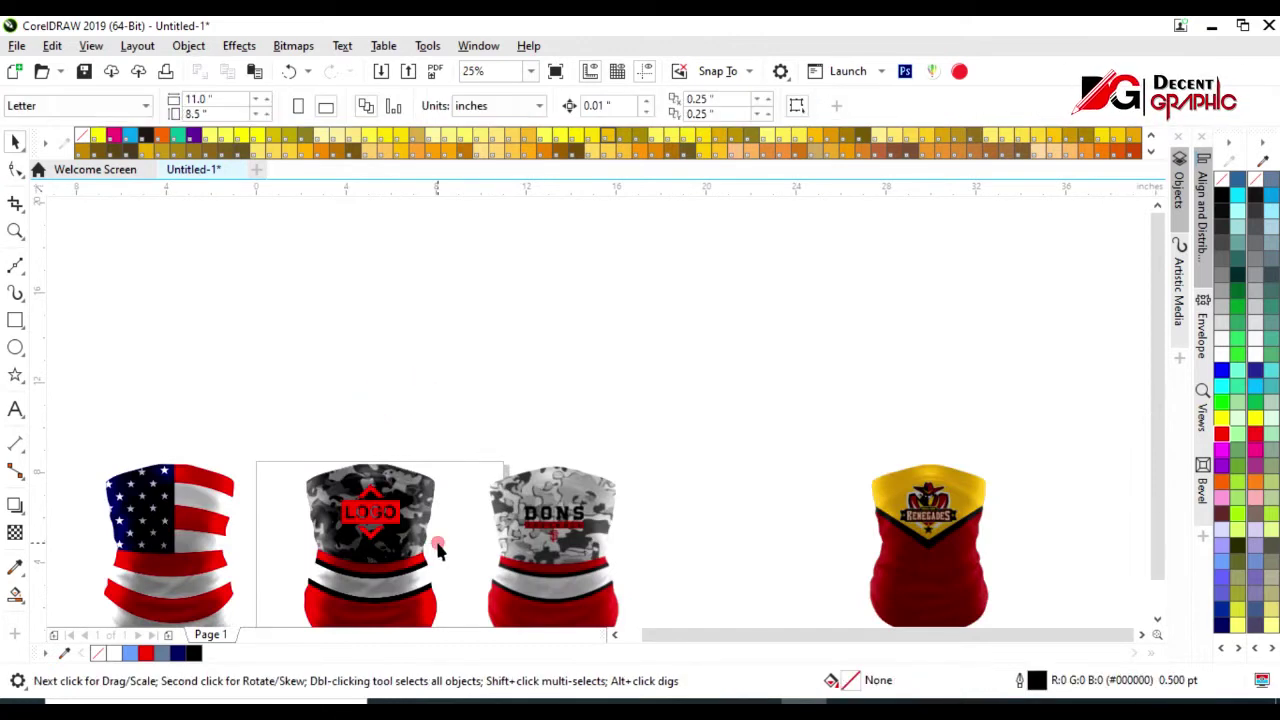
Delete the DONS sample gaiter and select all parts of the camo gaiter
{"action": "scroll", "coordinate": [371, 556], "scroll_direction": "up", "scroll_amount": 5}
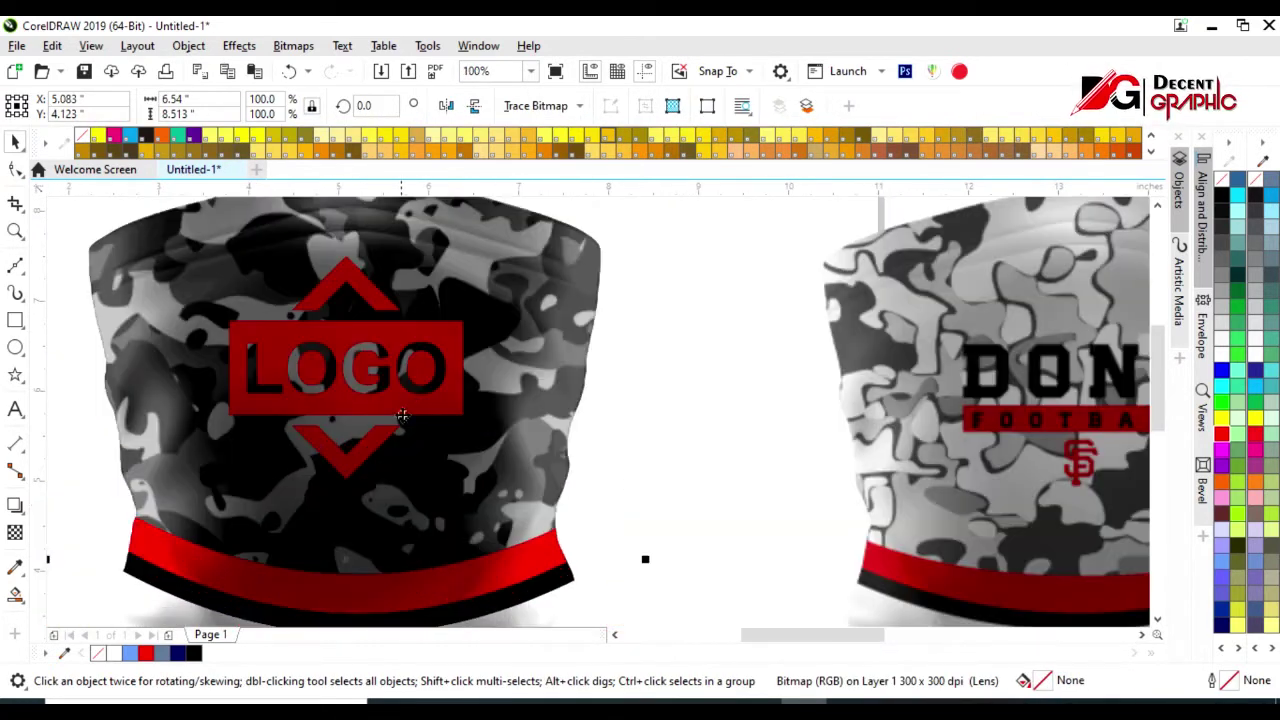
{"action": "scroll", "coordinate": [414, 400], "scroll_direction": "down", "scroll_amount": 3}
{"action": "scroll", "coordinate": [460, 440], "scroll_direction": "down", "scroll_amount": 1}
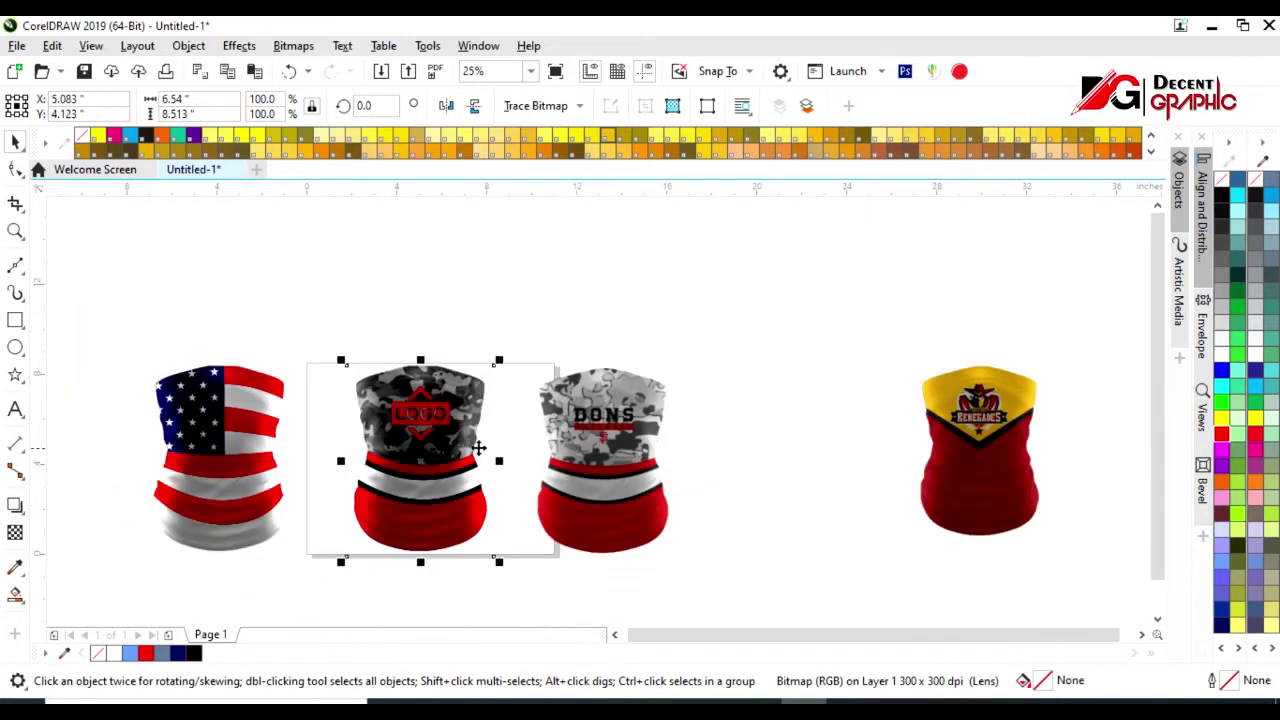
{"action": "left_click", "coordinate": [645, 400]}
{"action": "key", "text": "Delete"}
{"action": "left_click_drag", "start_coordinate": [551, 330], "coordinate": [300, 617]}
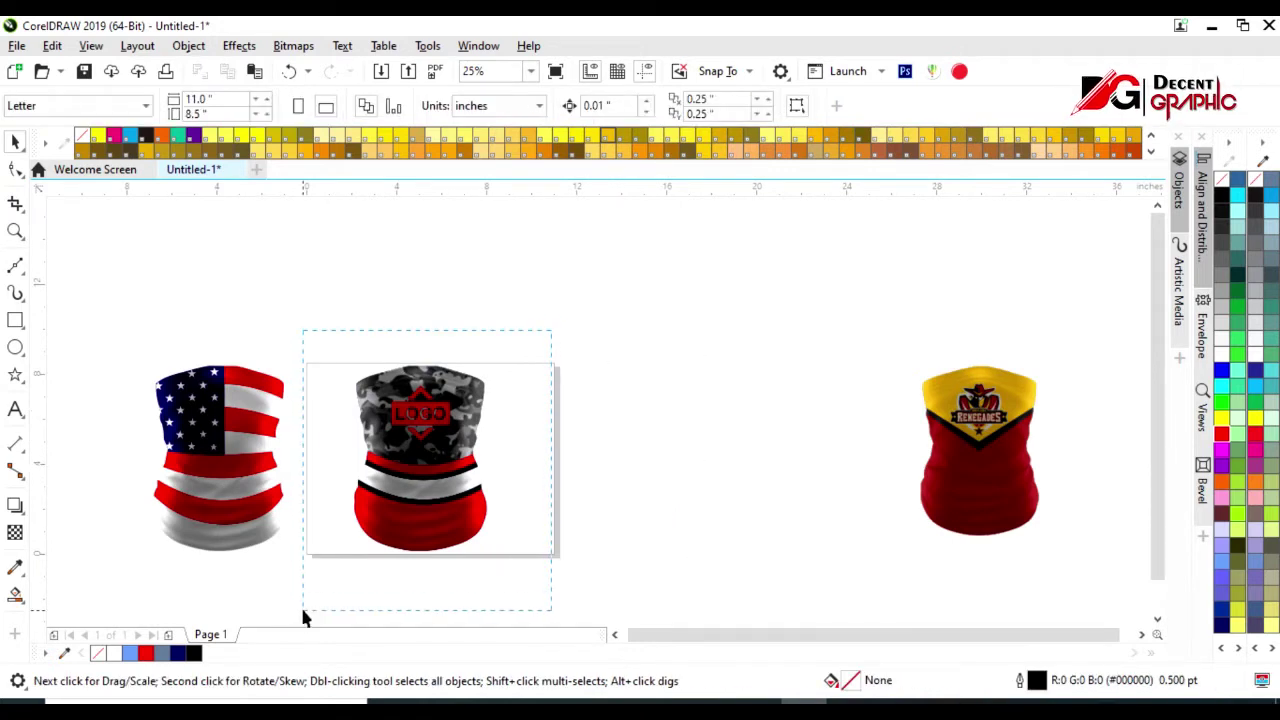
Duplicate the camo gaiter to the right, ungroup it, and delete its striped bottom
{"action": "left_click_drag", "start_coordinate": [420, 499], "coordinate": [633, 499]}
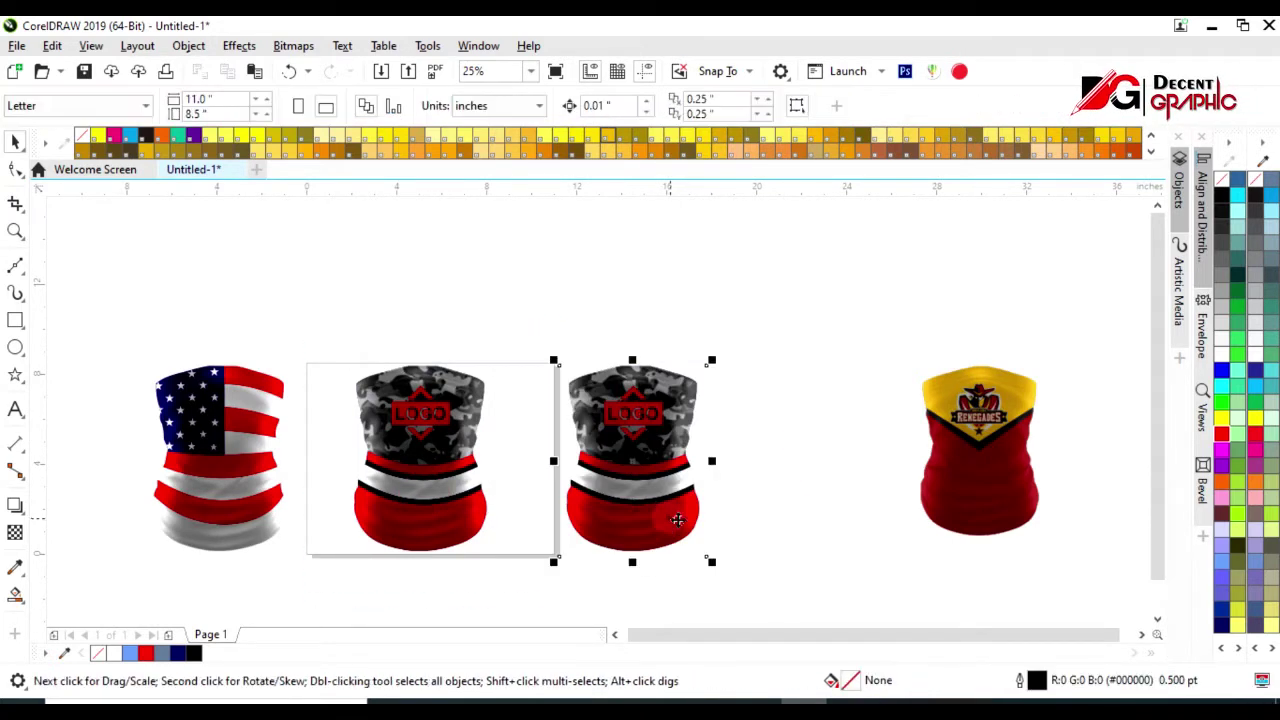
{"action": "left_click", "coordinate": [769, 474]}
{"action": "left_click", "coordinate": [633, 530]}
{"action": "left_click", "coordinate": [595, 591]}
{"action": "left_click", "coordinate": [633, 510]}
{"action": "key", "text": "Delete"}
Move the copy's logo aside, delete its camo top, and bring the Renegades gaiter alongside
{"action": "left_click_drag", "start_coordinate": [633, 413], "coordinate": [795, 413]}
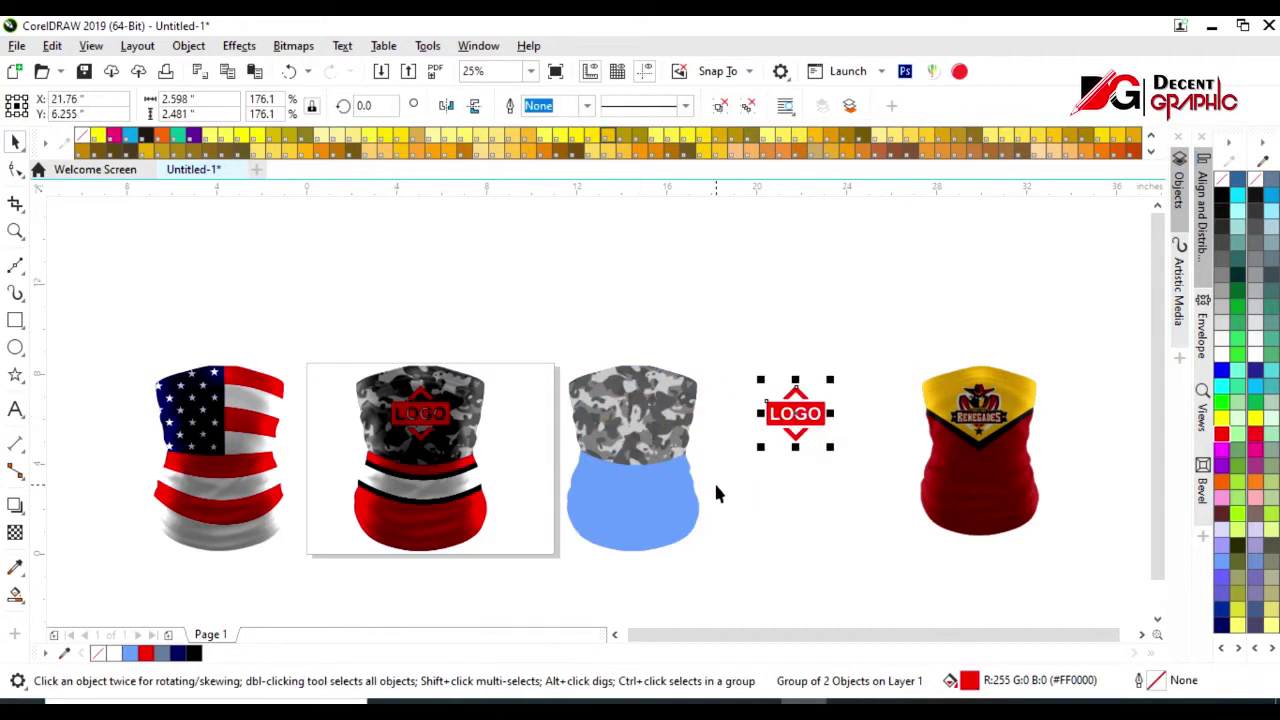
{"action": "left_click", "coordinate": [600, 518]}
{"action": "key", "text": "Delete"}
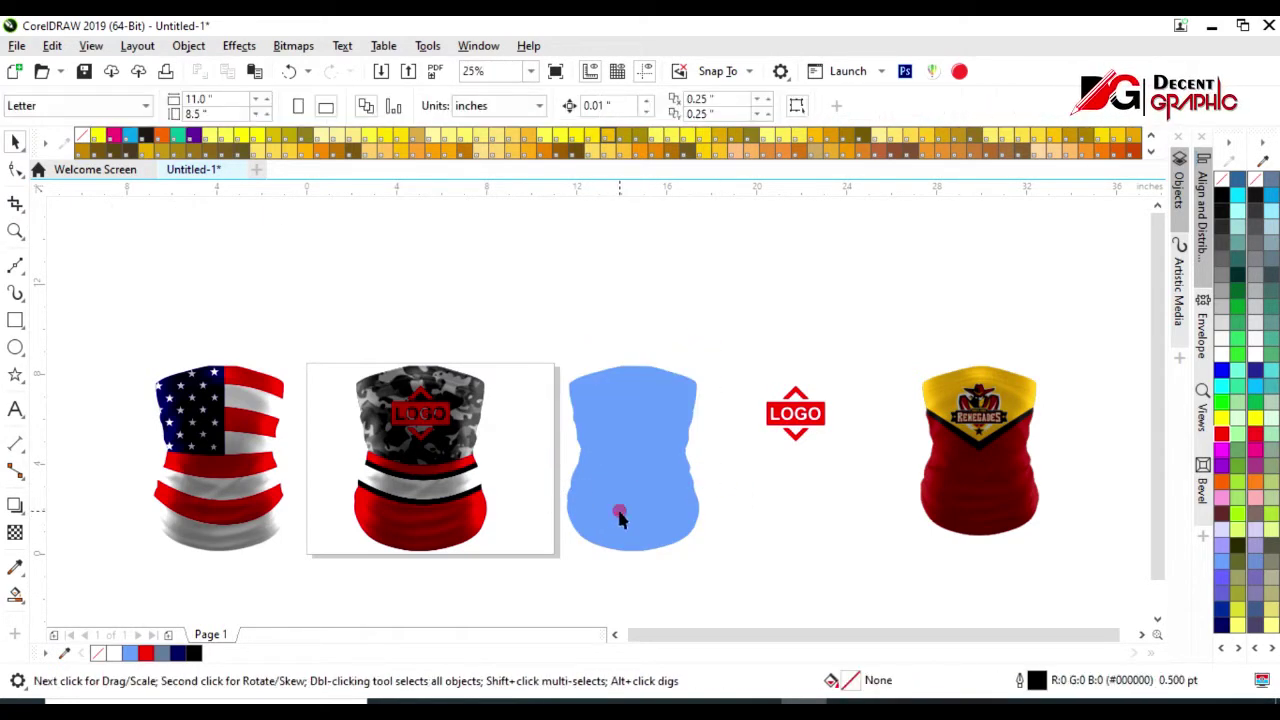
{"action": "left_click", "coordinate": [619, 509]}
{"action": "left_click_drag", "start_coordinate": [986, 486], "coordinate": [803, 503]}
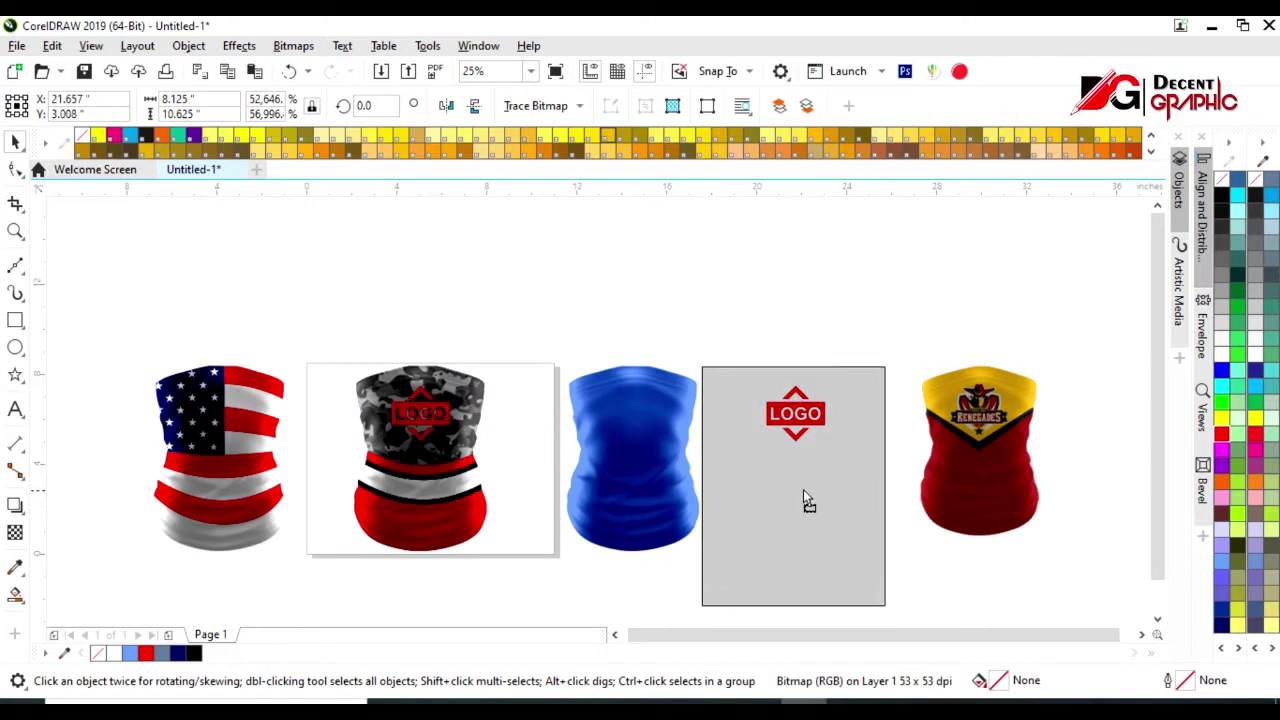
Crop the Renegades gaiter image and enlarge it to match the other gaiters
{"action": "left_click", "coordinate": [16, 170]}
{"action": "scroll", "coordinate": [666, 551], "scroll_direction": "down", "scroll_amount": 1}
{"action": "left_click_drag", "start_coordinate": [889, 565], "coordinate": [885, 502]}
{"action": "key", "text": "space"}
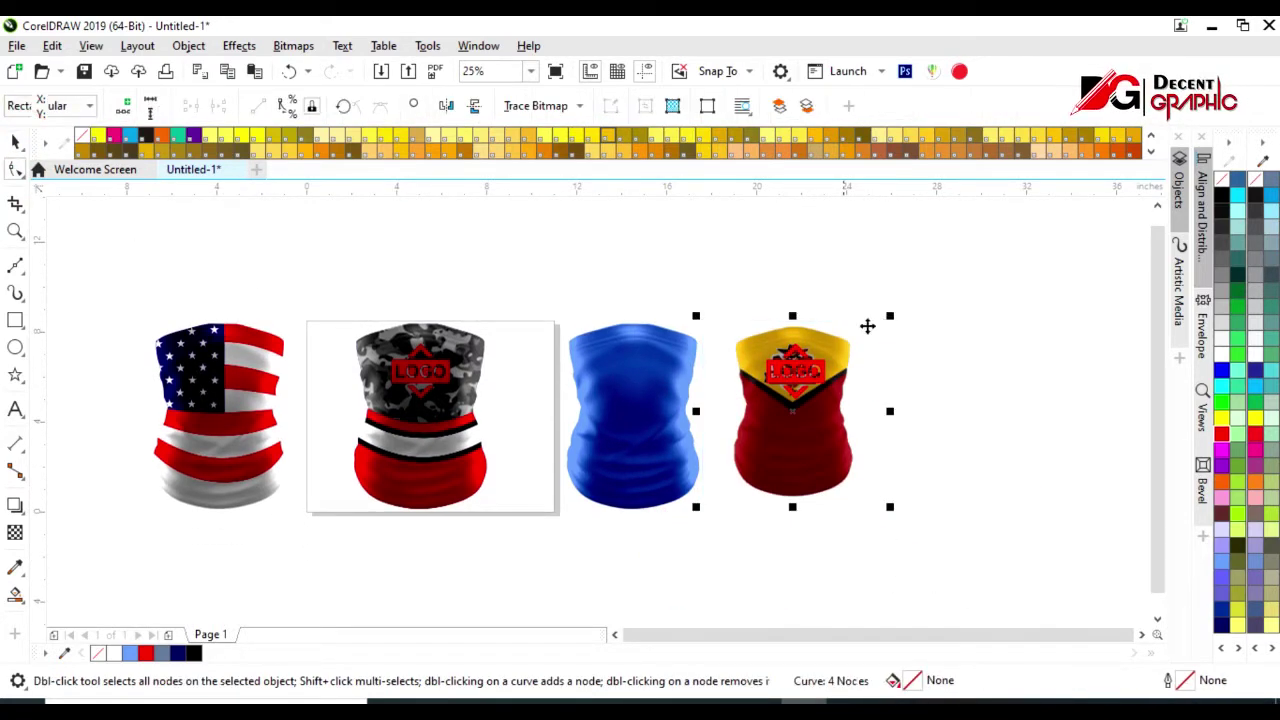
{"action": "left_click_drag", "start_coordinate": [886, 318], "coordinate": [917, 290]}
{"action": "left_click", "coordinate": [672, 472], "text": "shift"}
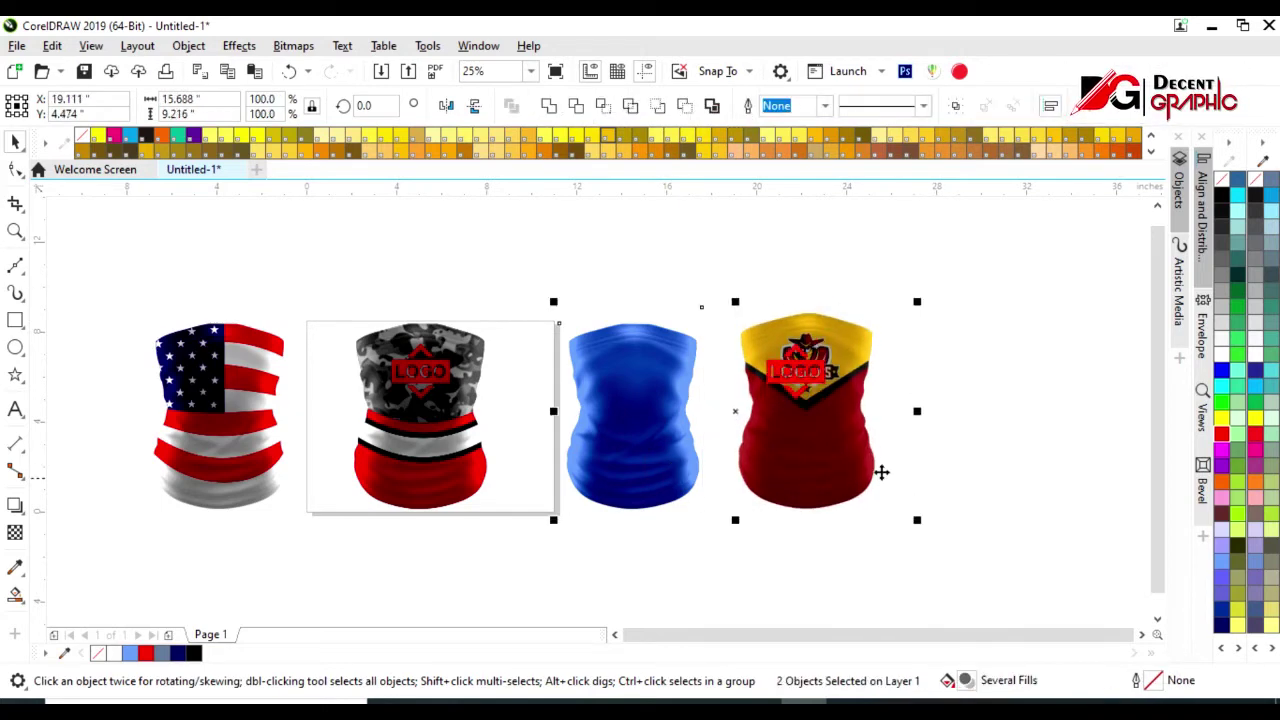
{"action": "left_click", "coordinate": [972, 453]}
{"action": "scroll", "coordinate": [855, 370], "scroll_direction": "up", "scroll_amount": 1}
Trace a 20 pt V line along the chevron, move it onto the blue gaiter, convert to object
{"action": "left_click", "coordinate": [608, 358]}
{"action": "left_click", "coordinate": [773, 474]}
{"action": "left_click", "coordinate": [940, 340]}
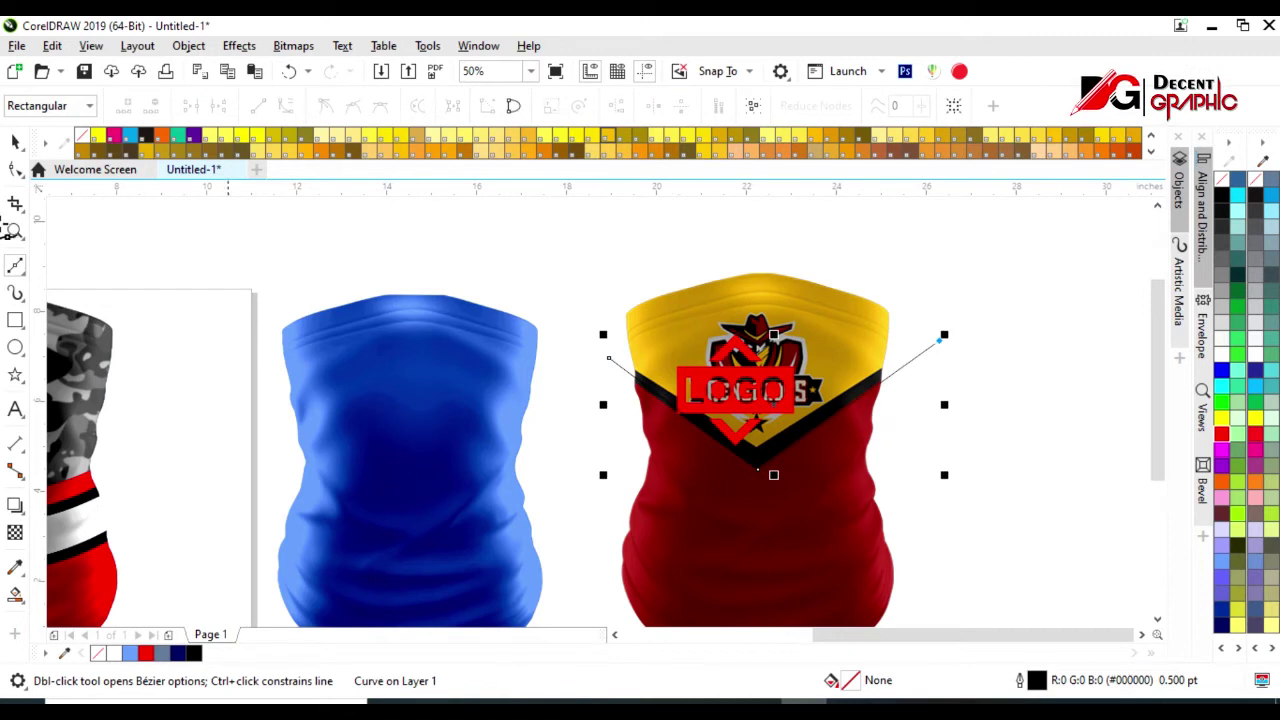
{"action": "left_click", "coordinate": [15, 140]}
{"action": "left_click", "coordinate": [587, 105]}
{"action": "left_click", "coordinate": [554, 289]}
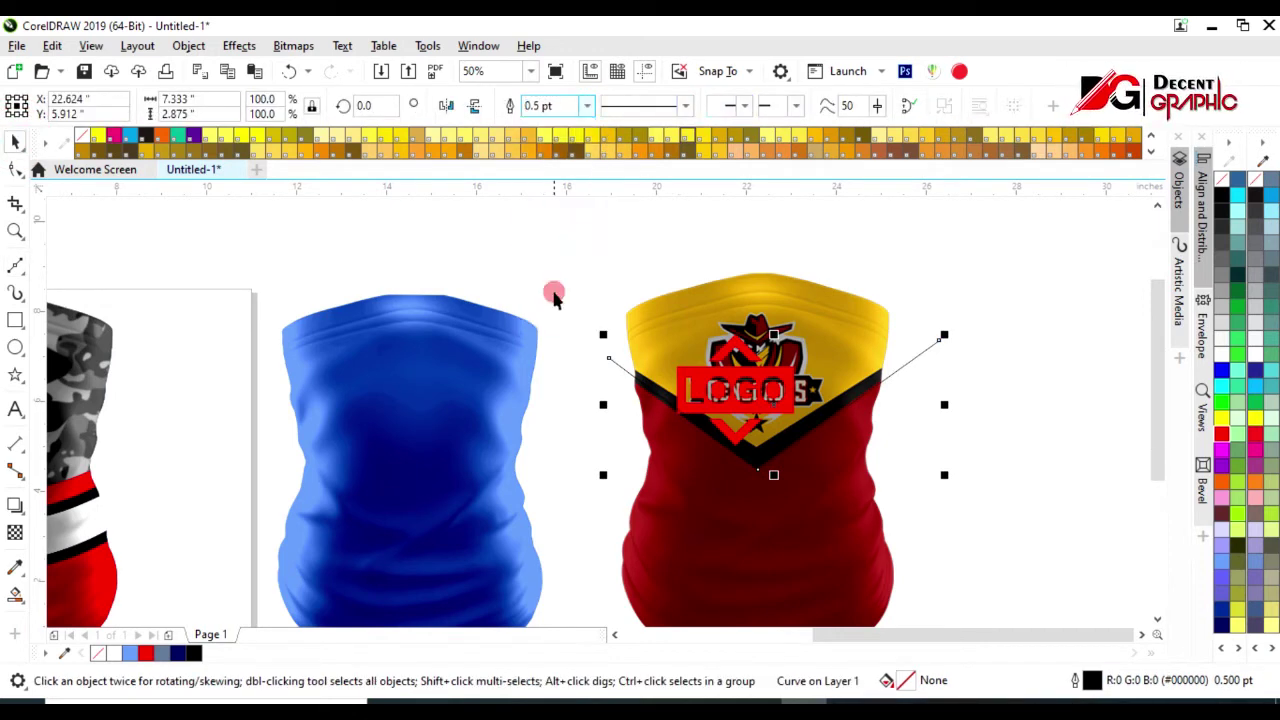
{"action": "left_click", "coordinate": [545, 105]}
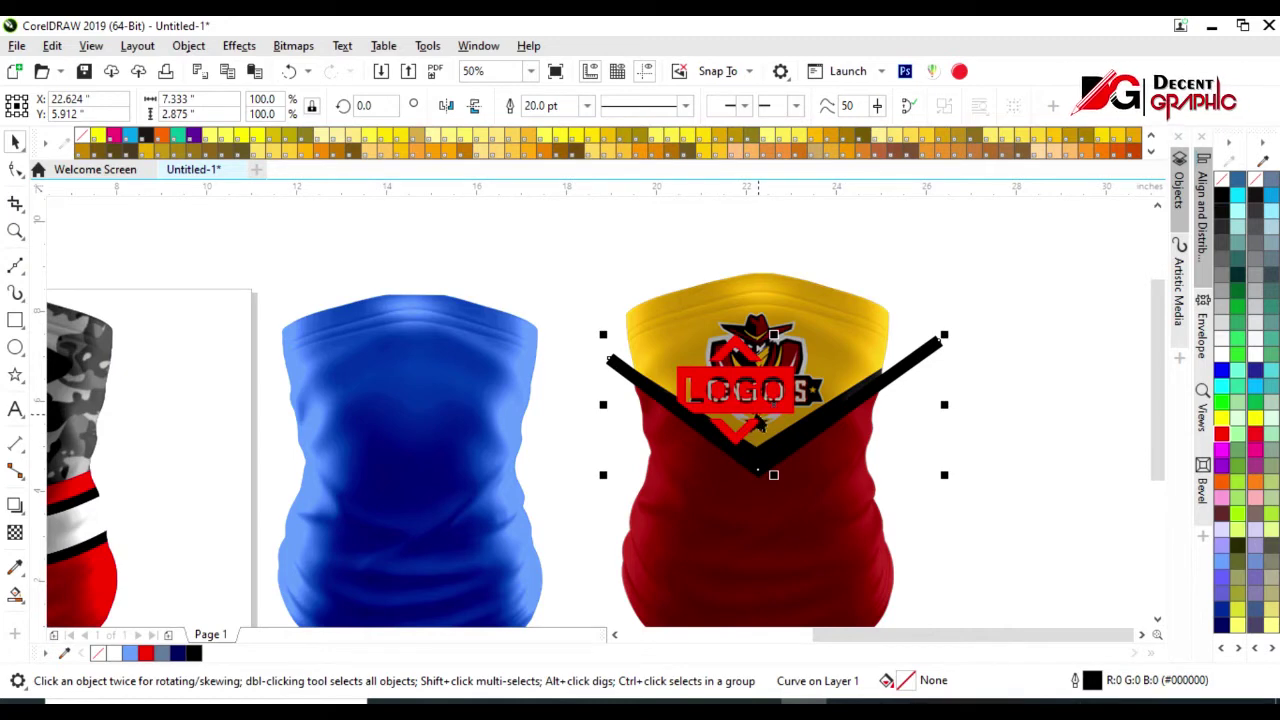
{"action": "left_click_drag", "start_coordinate": [768, 402], "coordinate": [420, 410]}
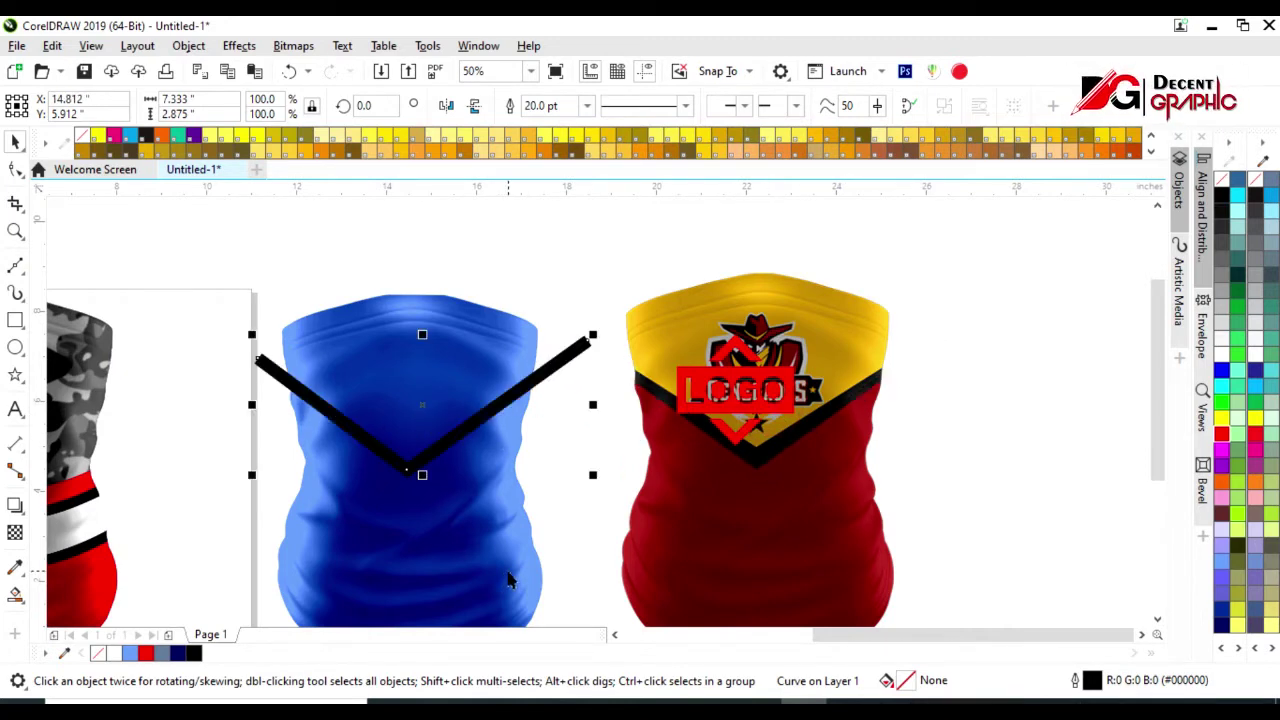
{"action": "key", "text": "ctrl+shift+q"}
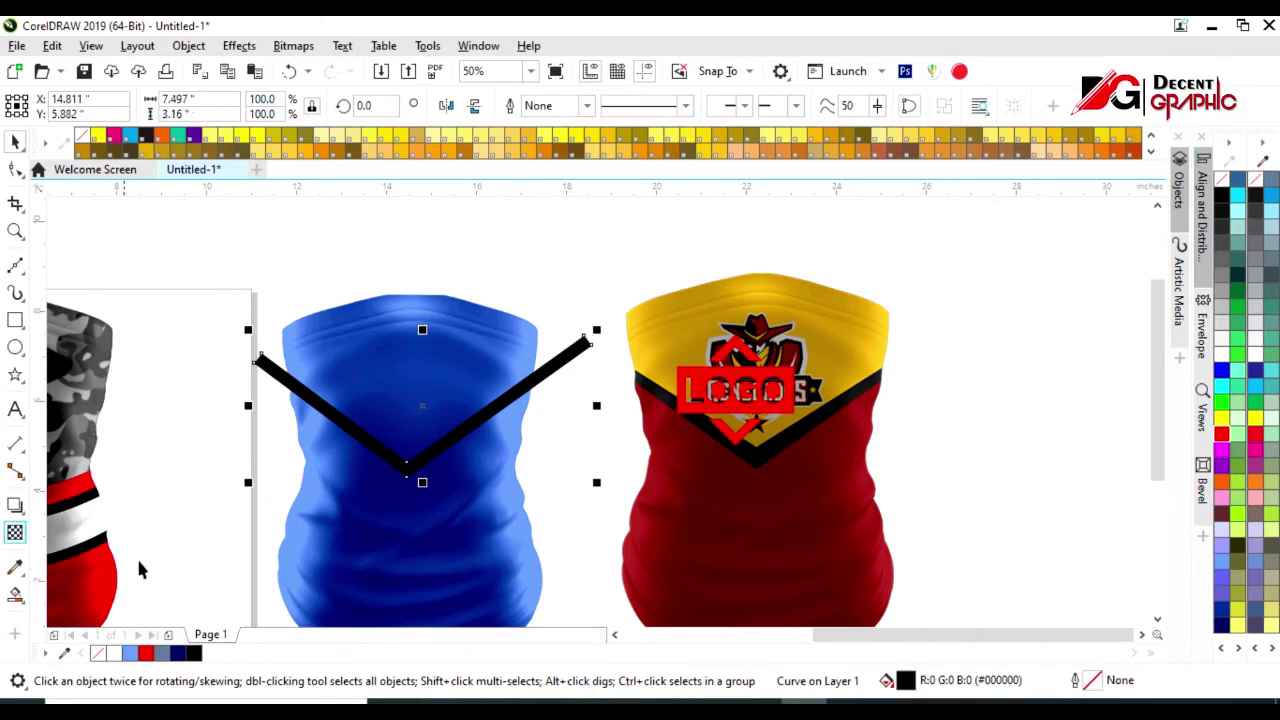
Use Smart Fill to split the gaiter into separate regions above, below and inside the black V
{"action": "left_click", "coordinate": [15, 594]}
{"action": "left_click", "coordinate": [491, 357]}
{"action": "left_click", "coordinate": [363, 546]}
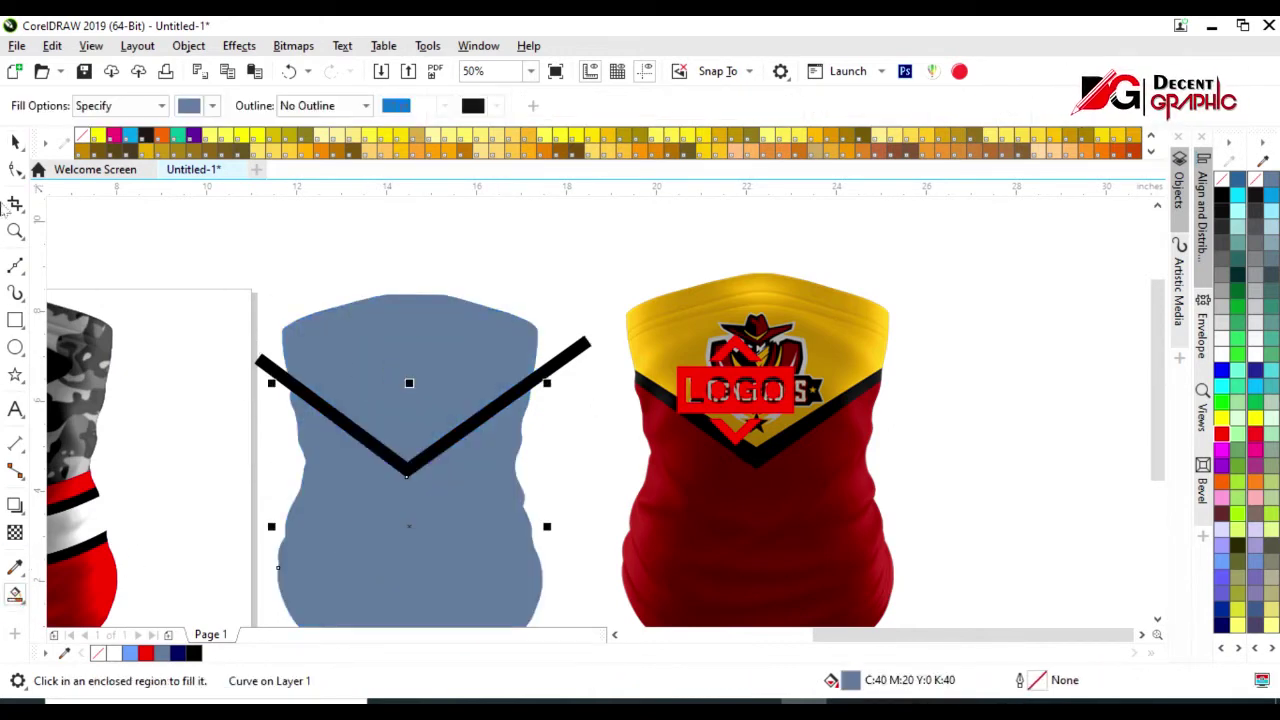
{"action": "left_click", "coordinate": [15, 142]}
{"action": "left_click", "coordinate": [566, 362]}
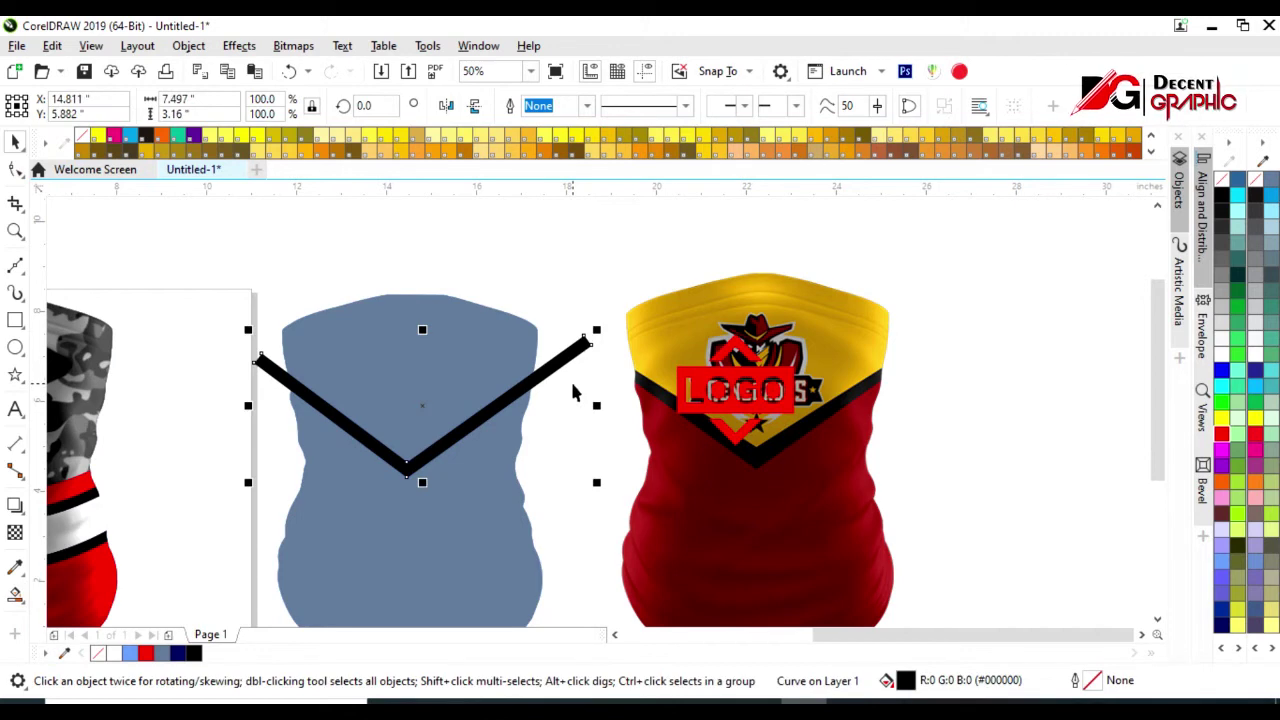
{"action": "left_click", "coordinate": [1222, 179]}
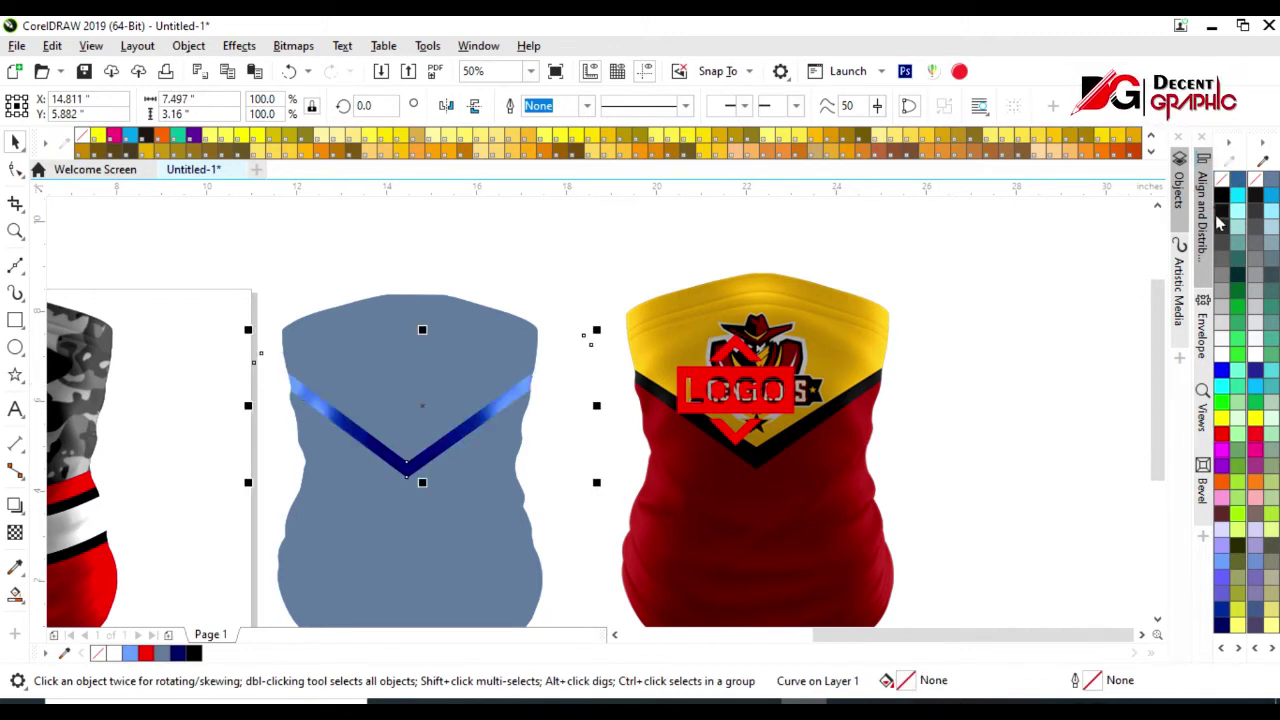
{"action": "left_click", "coordinate": [15, 594]}
{"action": "left_click", "coordinate": [366, 442]}
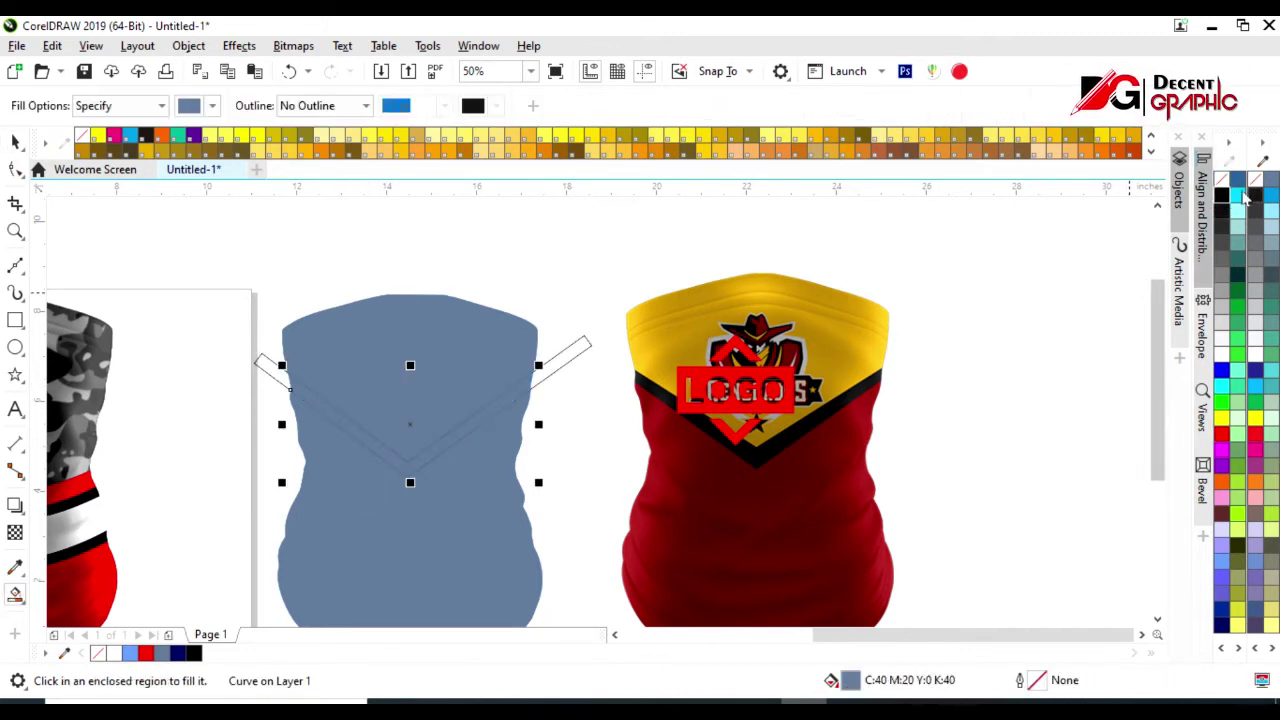
{"action": "left_click", "coordinate": [15, 142]}
{"action": "left_click", "coordinate": [376, 363]}
Fill the upper body section yellow and the lower body section red
{"action": "left_click", "coordinate": [1228, 418]}
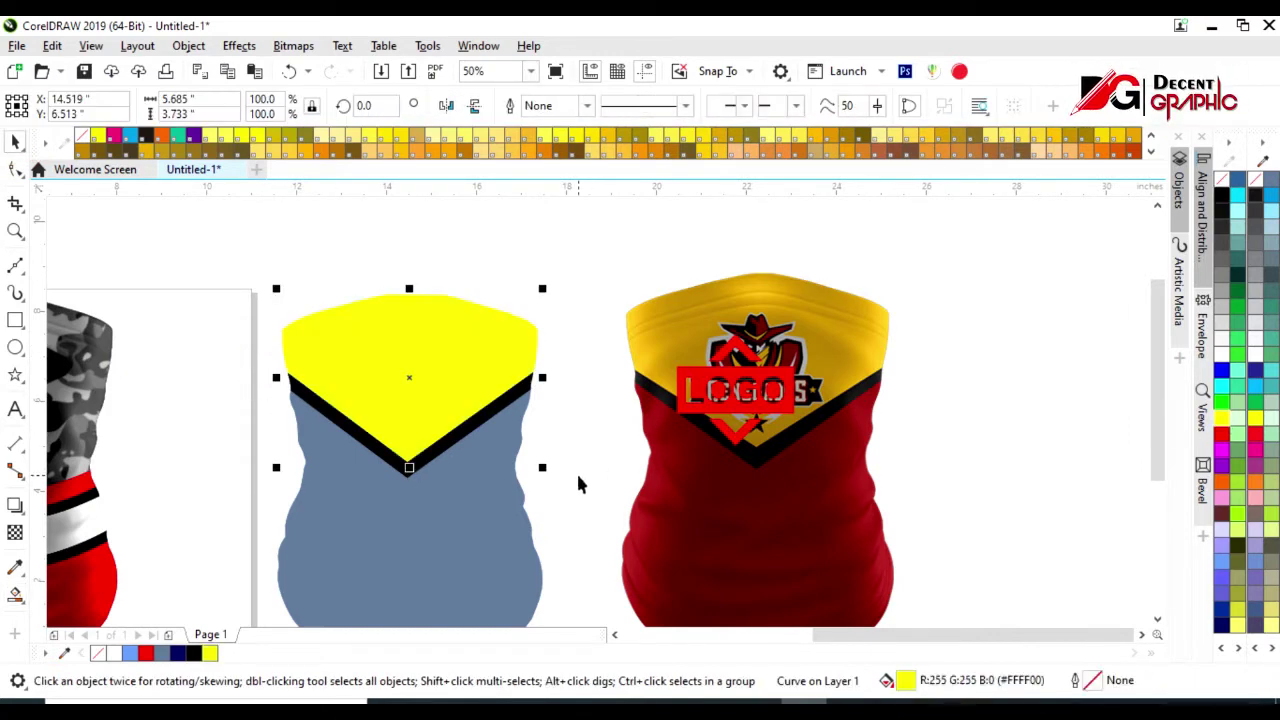
{"action": "left_click", "coordinate": [502, 538]}
{"action": "left_click", "coordinate": [1221, 436]}
Delete the Renegades gaiter image
{"action": "left_click", "coordinate": [549, 457]}
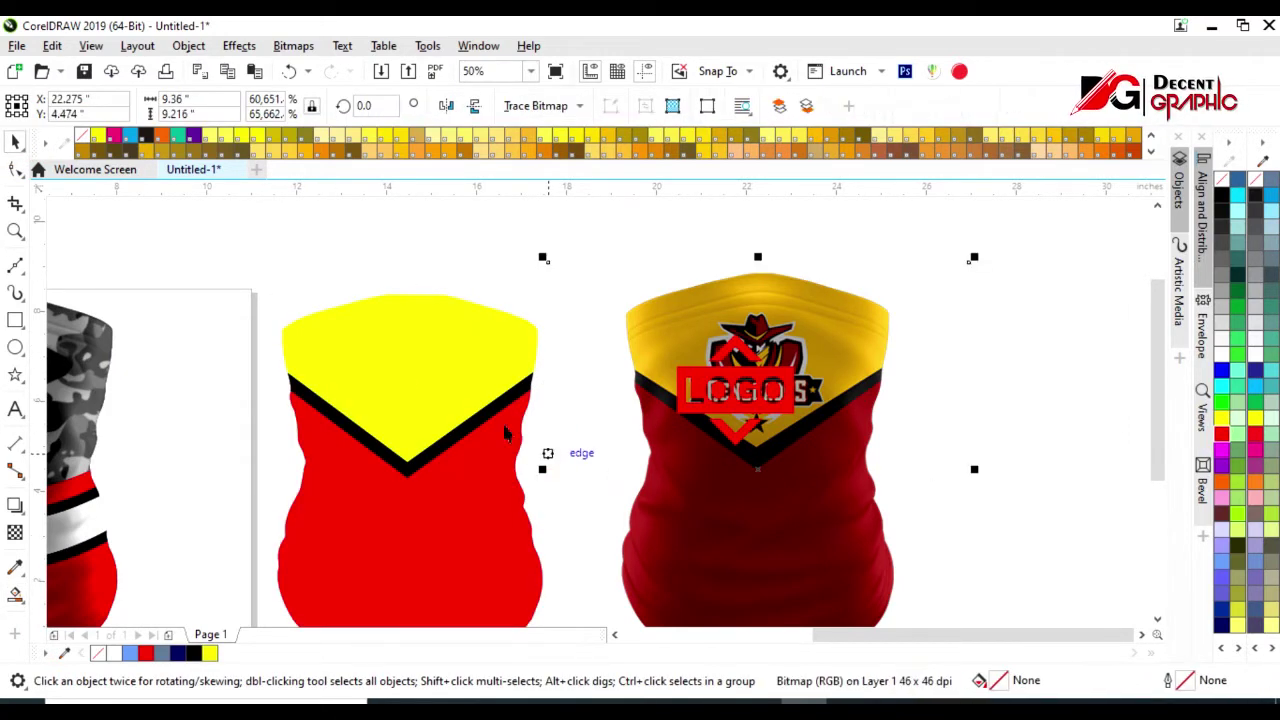
{"action": "left_click_drag", "start_coordinate": [742, 521], "coordinate": [968, 517]}
{"action": "key", "text": "Delete"}
Change the yellow top section to orange and bring the fabric shading back to the front
{"action": "left_click", "coordinate": [554, 459]}
{"action": "key", "text": "shift+Page_Up"}
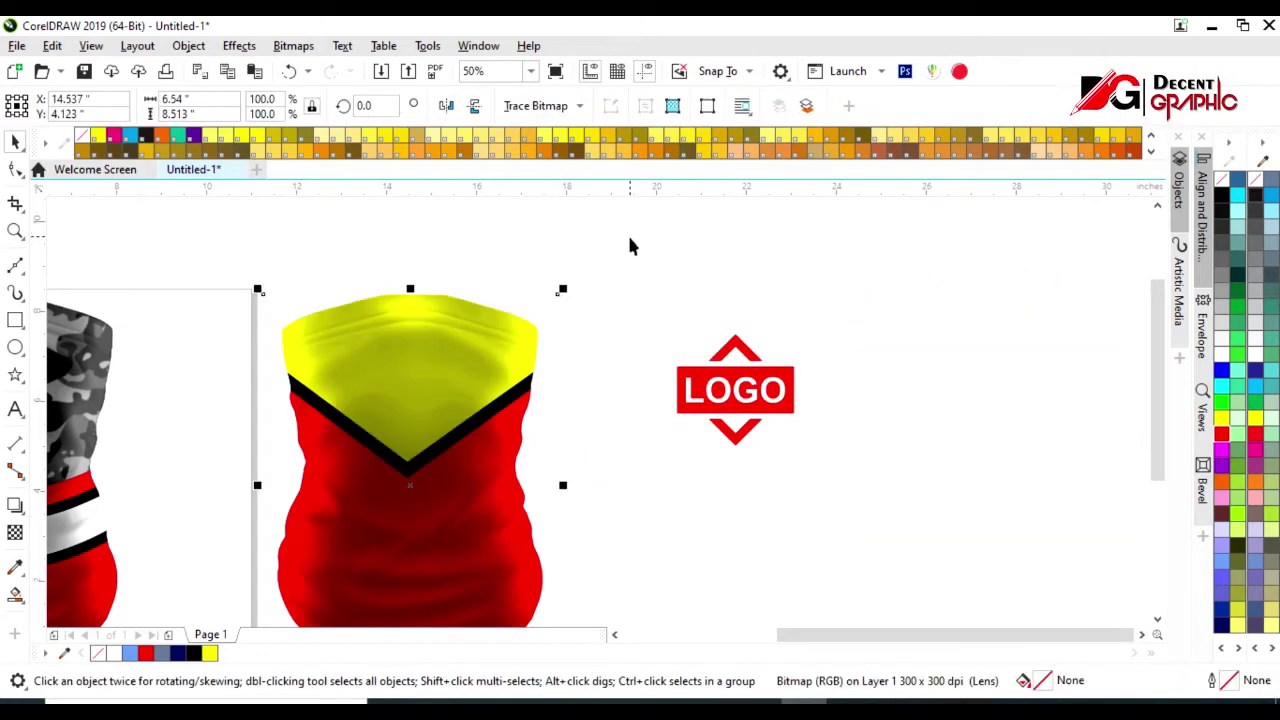
{"action": "key", "text": "shift+Page_Down"}
{"action": "left_click", "coordinate": [434, 371]}
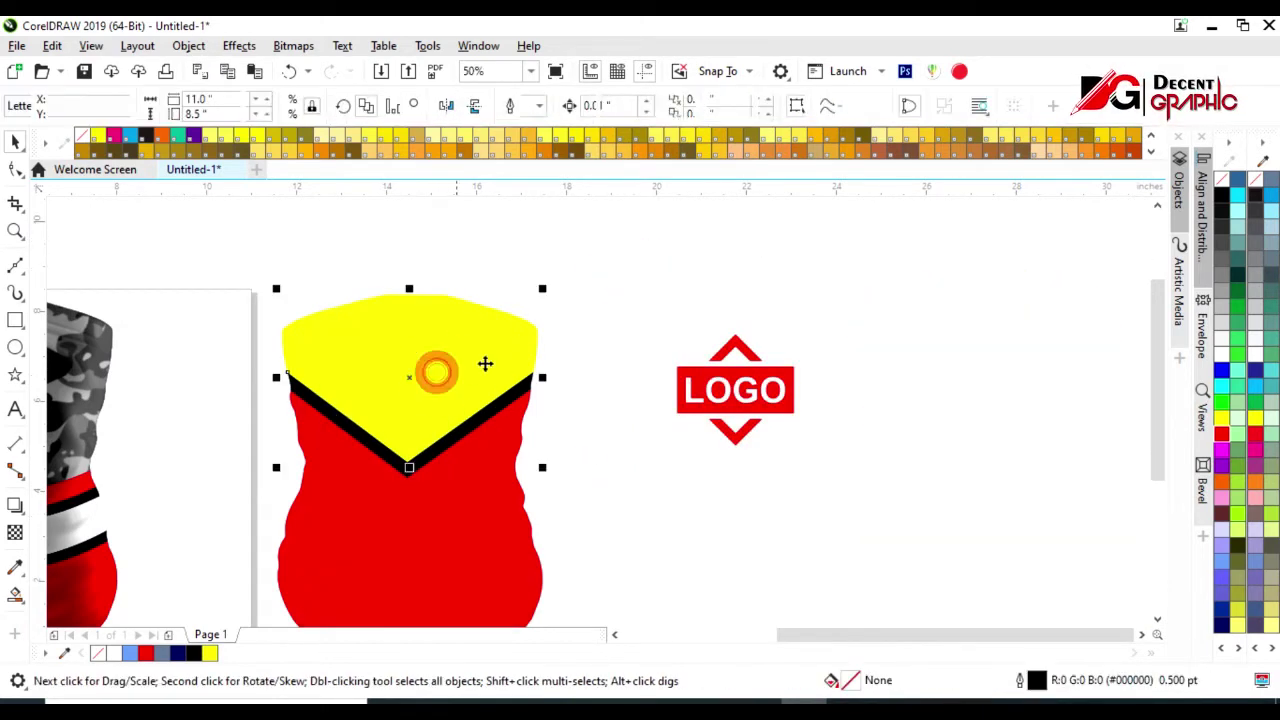
{"action": "left_click", "coordinate": [1225, 430]}
{"action": "left_click", "coordinate": [1130, 450]}
{"action": "left_click", "coordinate": [540, 468]}
{"action": "left_click", "coordinate": [540, 468]}
{"action": "key", "text": "shift+Page_Up"}
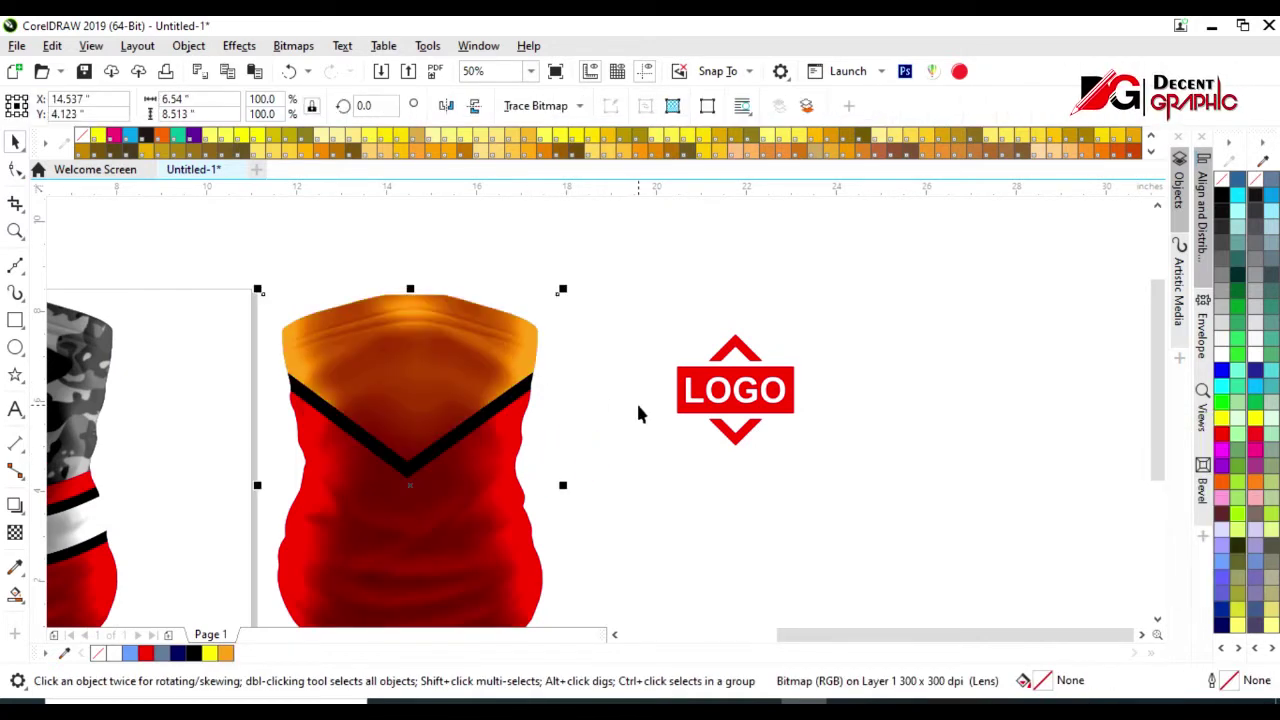
{"action": "scroll", "coordinate": [636, 401], "scroll_direction": "down", "scroll_amount": 1}
{"action": "left_click", "coordinate": [680, 391]}
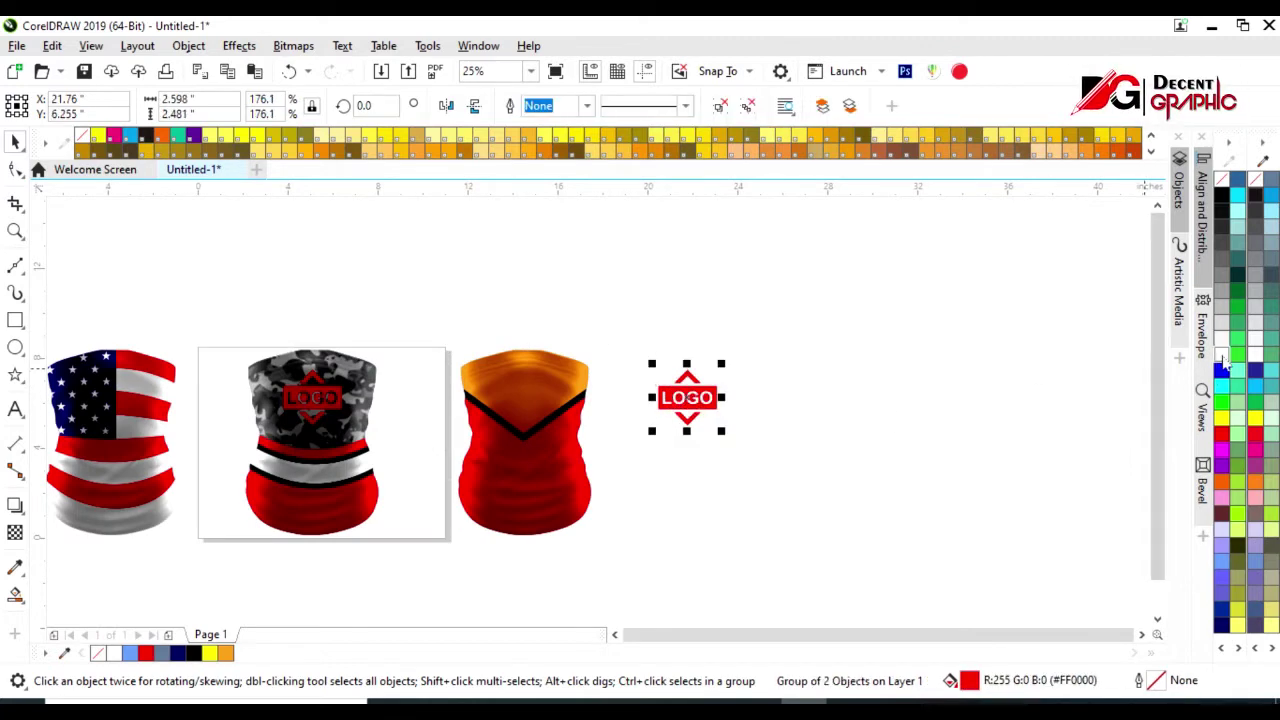
Move the LOGO onto the orange gaiter's top
{"action": "left_click_drag", "start_coordinate": [688, 397], "coordinate": [536, 393]}
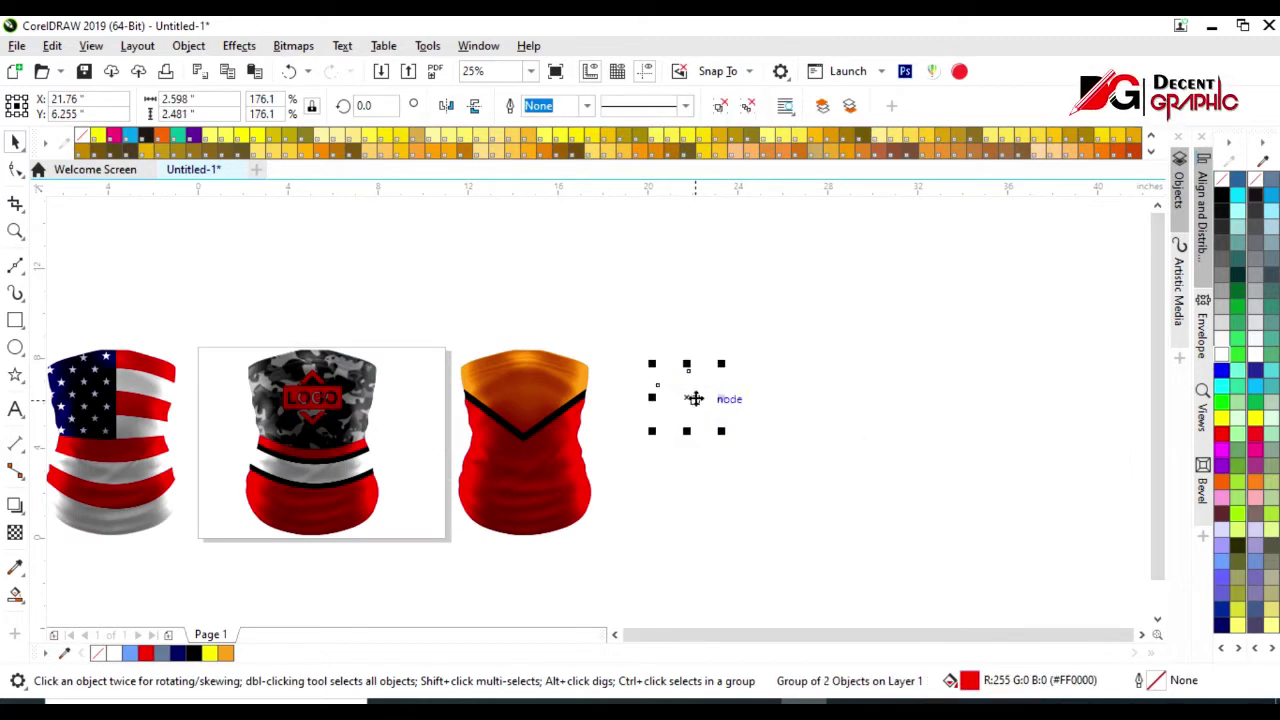
{"action": "left_click", "coordinate": [528, 489], "text": "shift"}
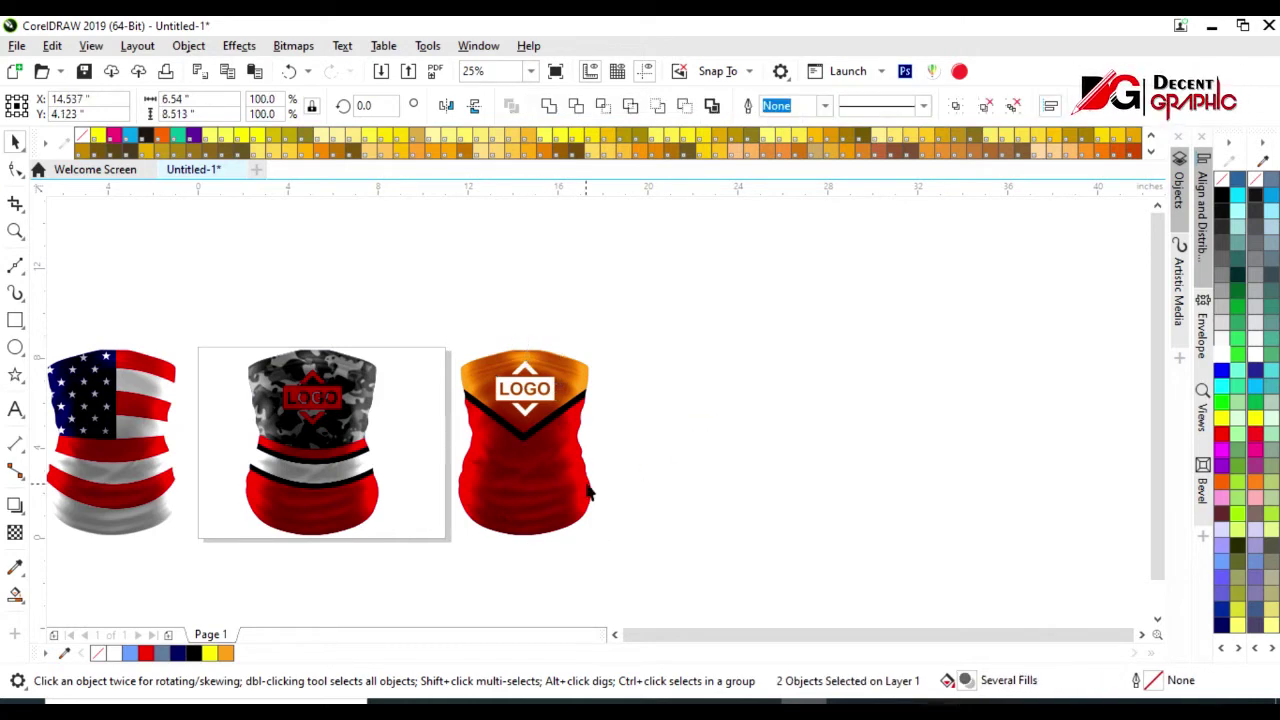
{"action": "key", "text": "Escape"}
Change the gaiter top to a lighter orange shade beneath the shading overlay
{"action": "left_click", "coordinate": [595, 440]}
{"action": "scroll", "coordinate": [512, 400], "scroll_direction": "up", "scroll_amount": 1}
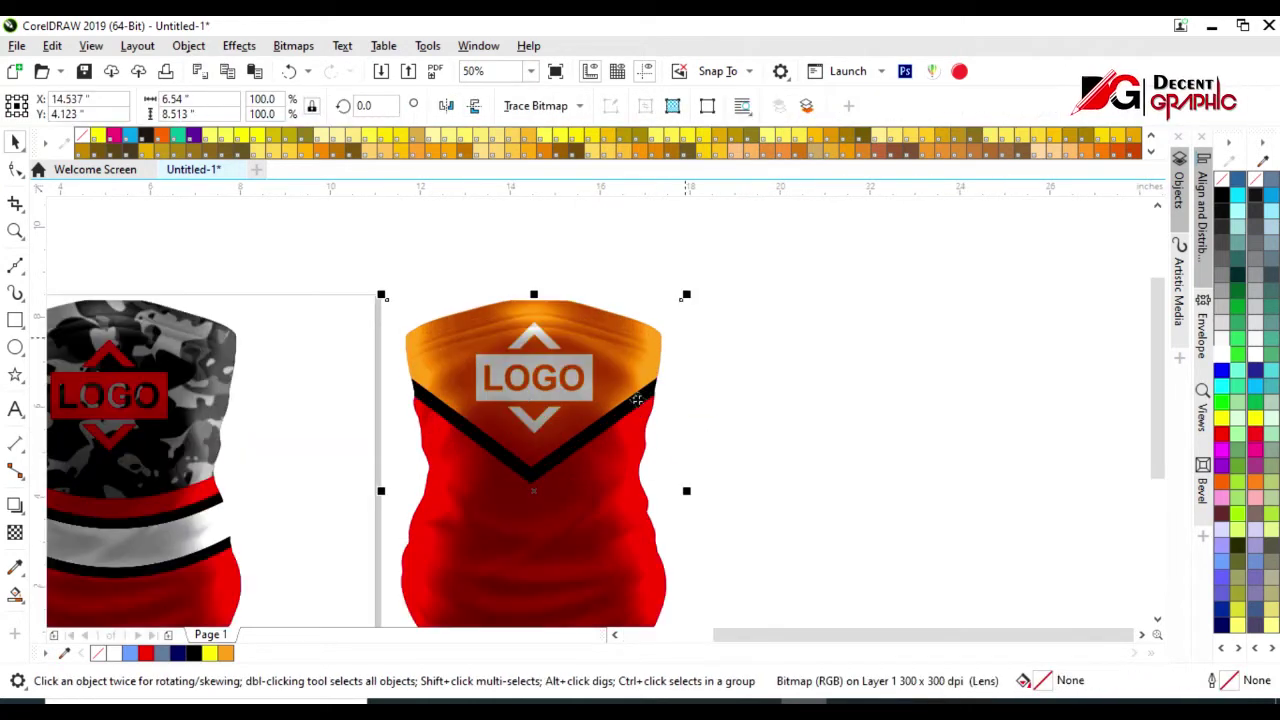
{"action": "key", "text": "shift+Page_Down"}
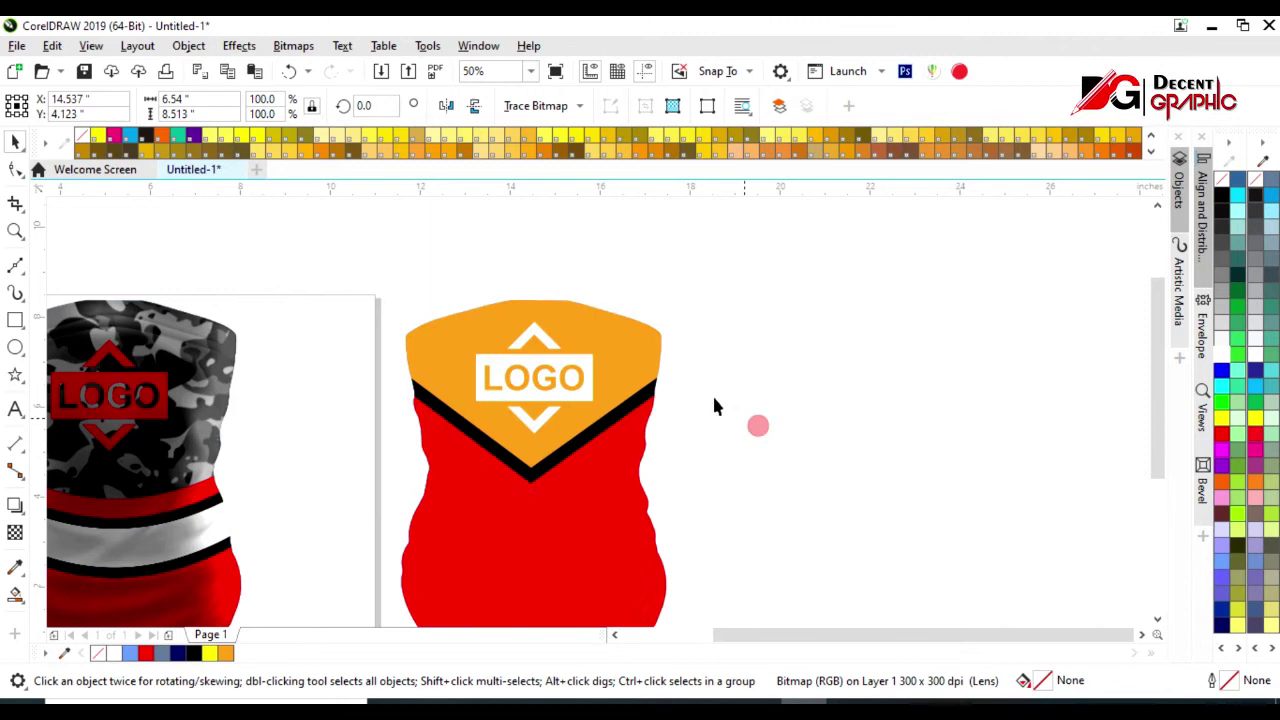
{"action": "left_click", "coordinate": [645, 354]}
{"action": "left_click", "coordinate": [1228, 425]}
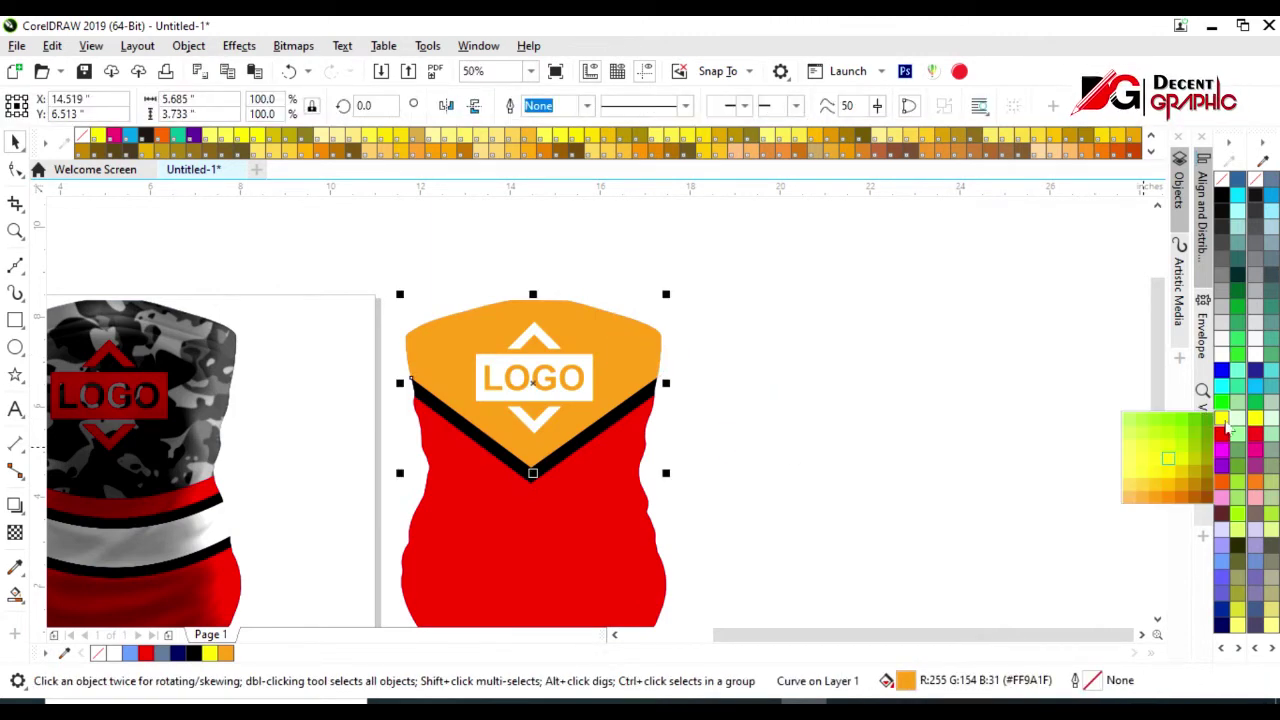
{"action": "left_click", "coordinate": [1132, 507]}
{"action": "left_click", "coordinate": [700, 483]}
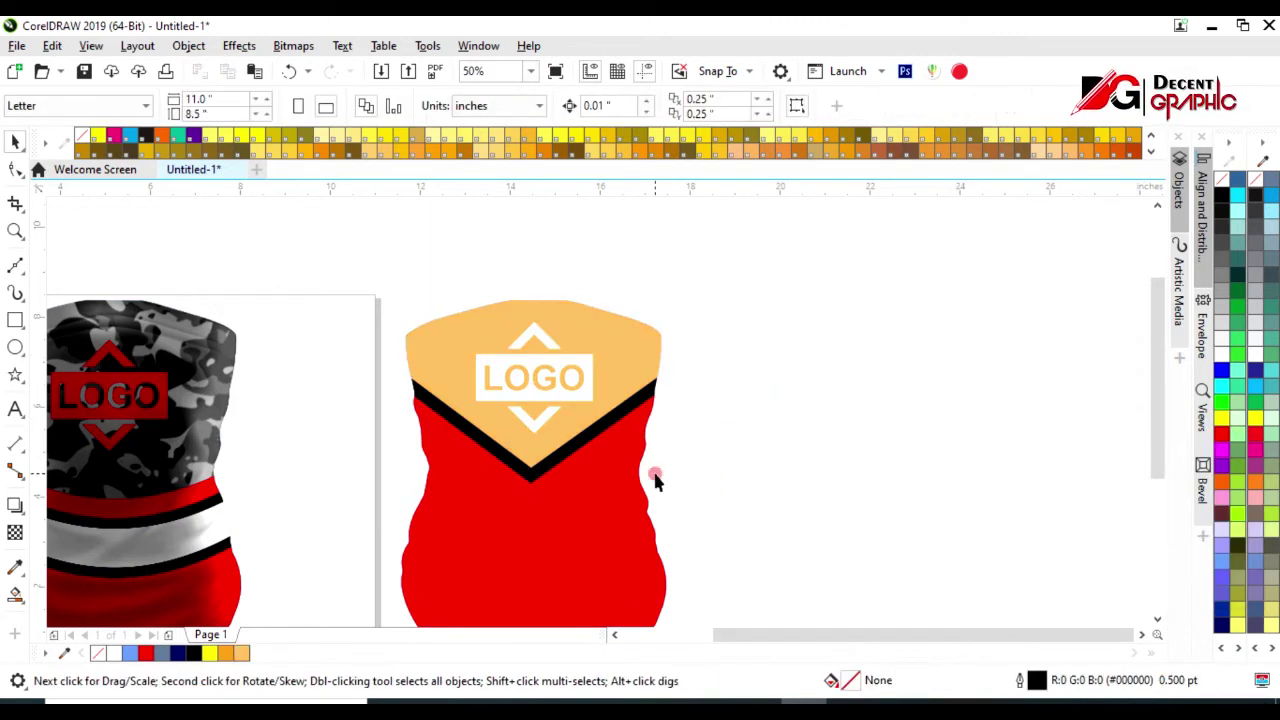
{"action": "left_click", "coordinate": [660, 474]}
{"action": "key", "text": "shift+Page_Up"}
{"action": "scroll", "coordinate": [577, 415], "scroll_direction": "down", "scroll_amount": 1}
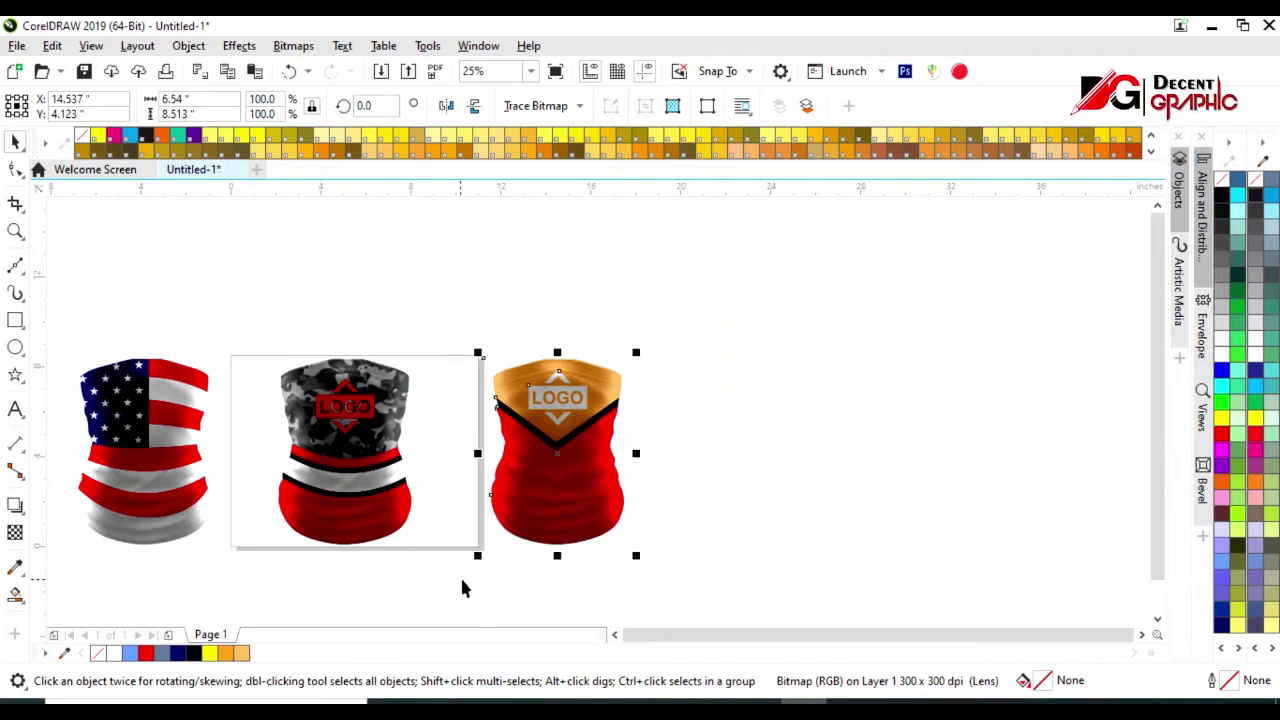
Copy the whole gaiter to the right and give the copy a grey body and red top
{"action": "key", "text": "ctrl+a"}
{"action": "mouse_move", "coordinate": [523, 510]}
{"action": "left_mouse_down"}
{"action": "mouse_move", "coordinate": [479, 512]}
{"action": "mouse_move", "coordinate": [714, 512]}
{"action": "left_mouse_up"}
{"action": "left_click", "coordinate": [938, 484]}
{"action": "left_click", "coordinate": [800, 477]}
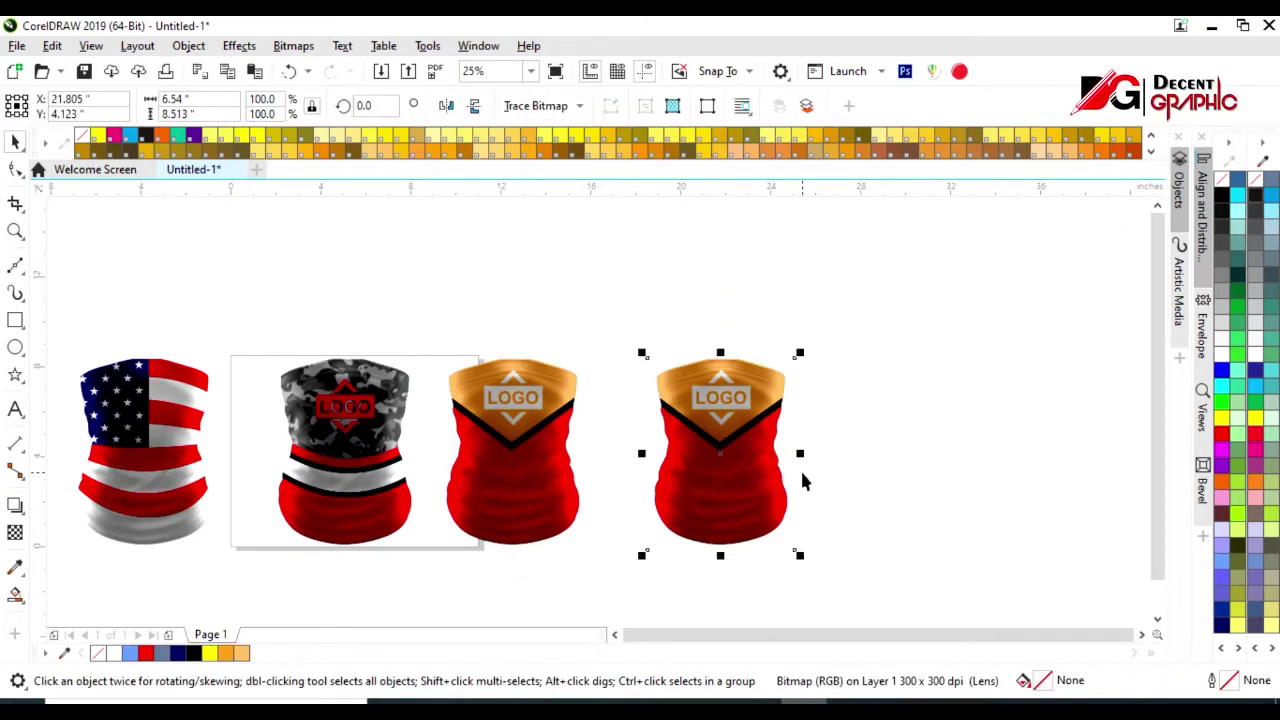
{"action": "key", "text": "shift+Page_Down"}
{"action": "left_click", "coordinate": [790, 474]}
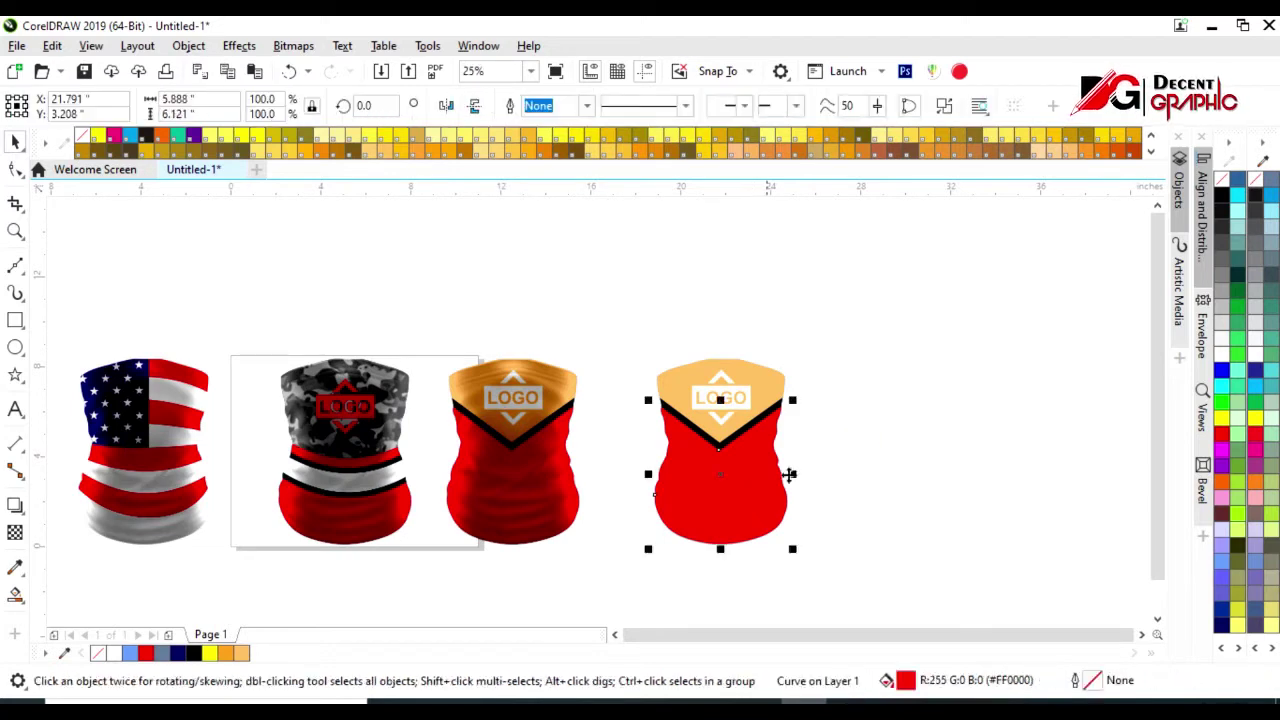
{"action": "left_click", "coordinate": [1222, 278]}
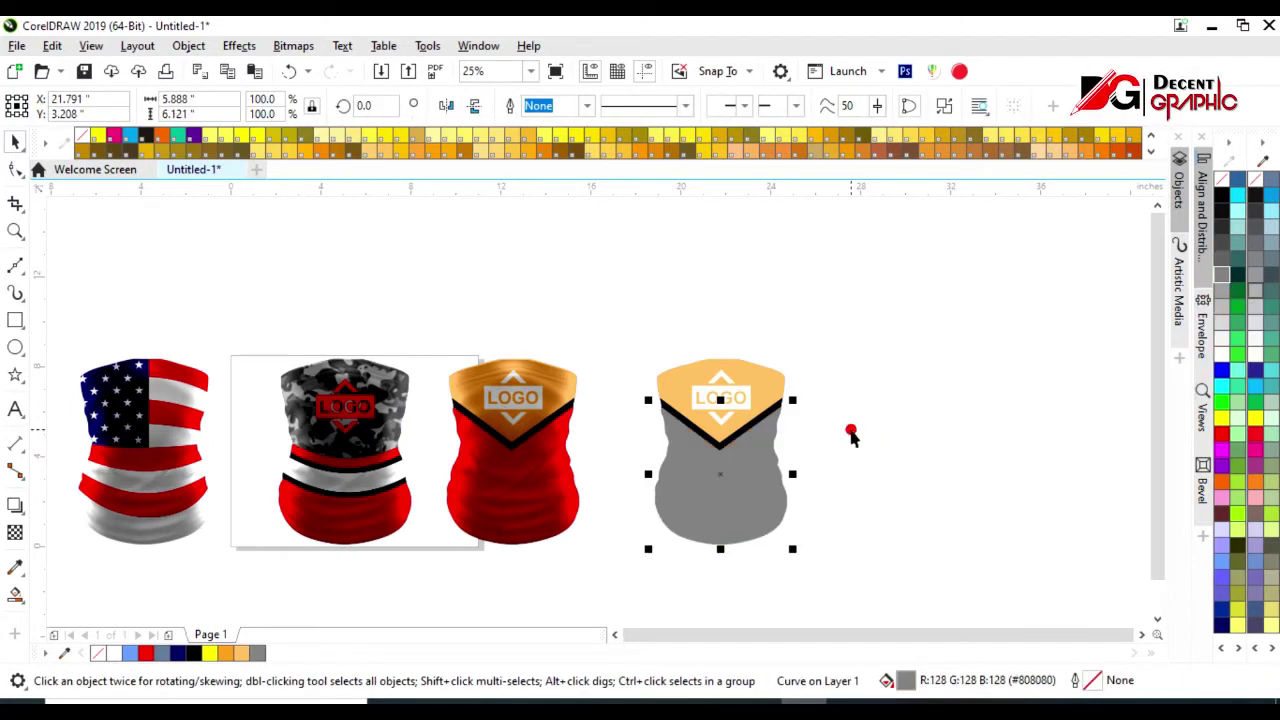
{"action": "left_click", "coordinate": [850, 432]}
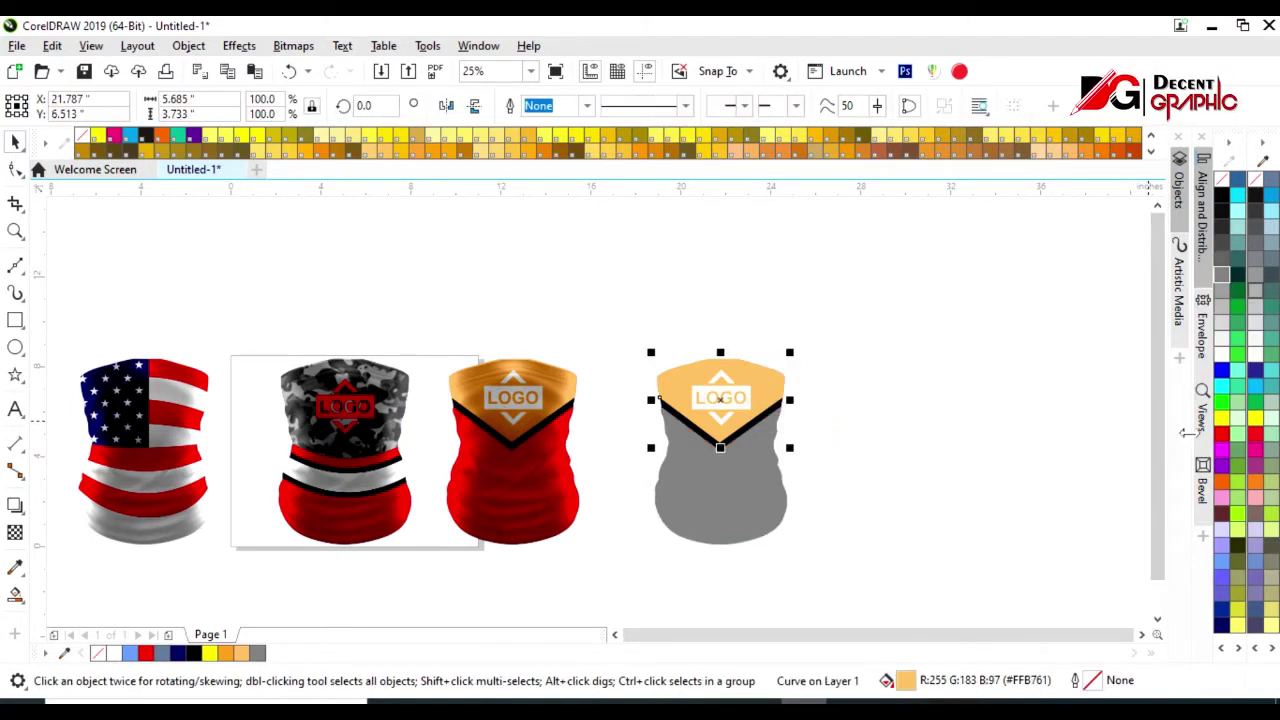
{"action": "left_click", "coordinate": [1222, 434]}
{"action": "left_click", "coordinate": [793, 468]}
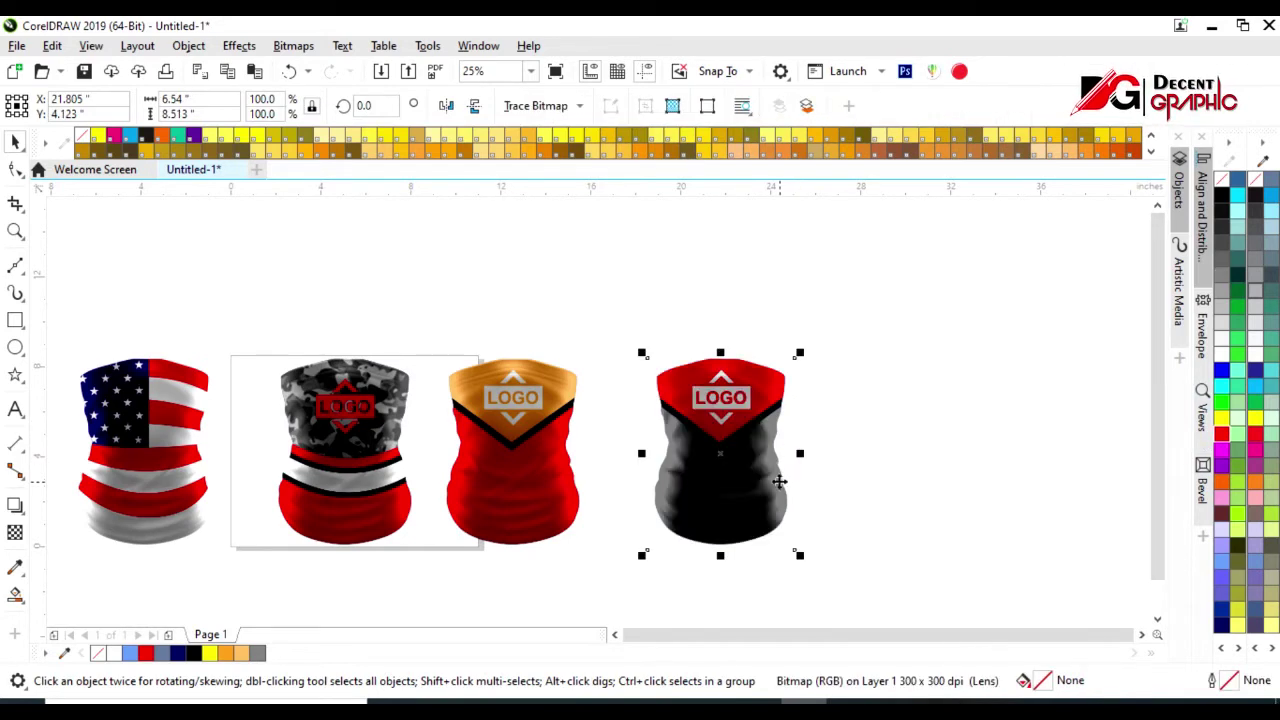
{"action": "left_click", "coordinate": [618, 457]}
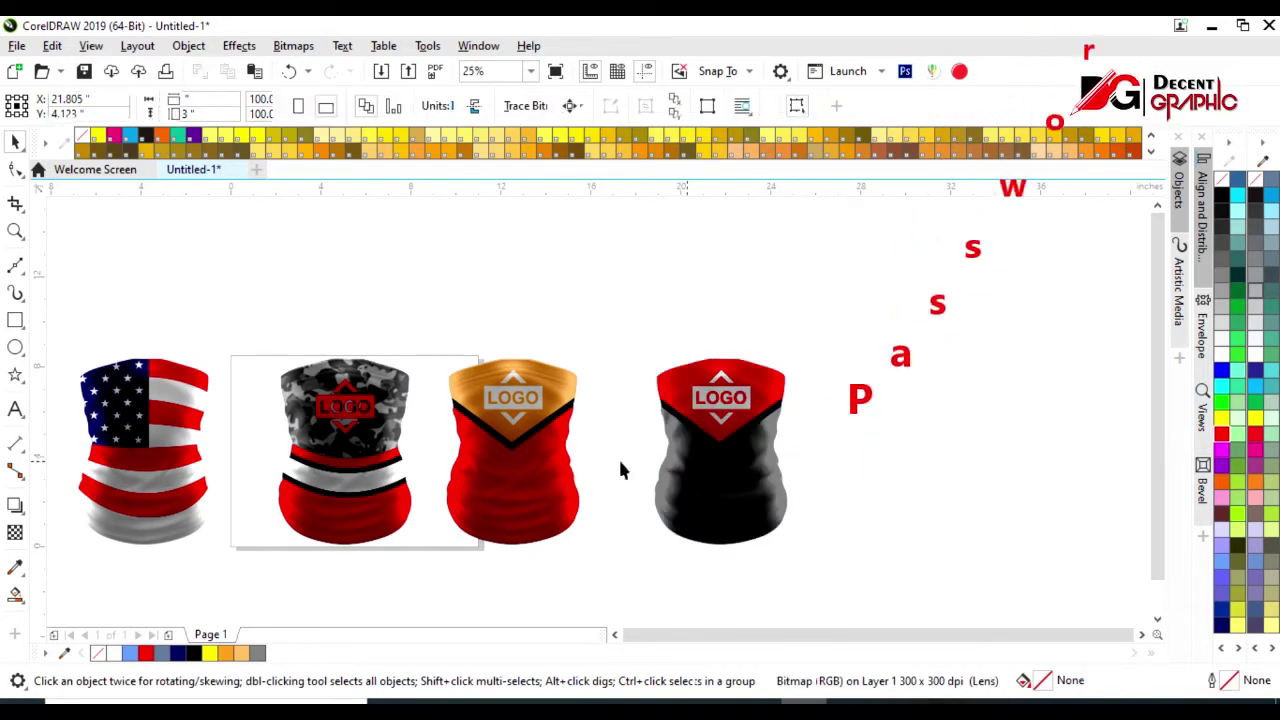
Draw a closed Bezier wing shape from the top's V point to the gaiter's right edge
{"action": "left_click", "coordinate": [15, 265]}
{"action": "scroll", "coordinate": [714, 471], "scroll_direction": "up", "scroll_amount": 2}
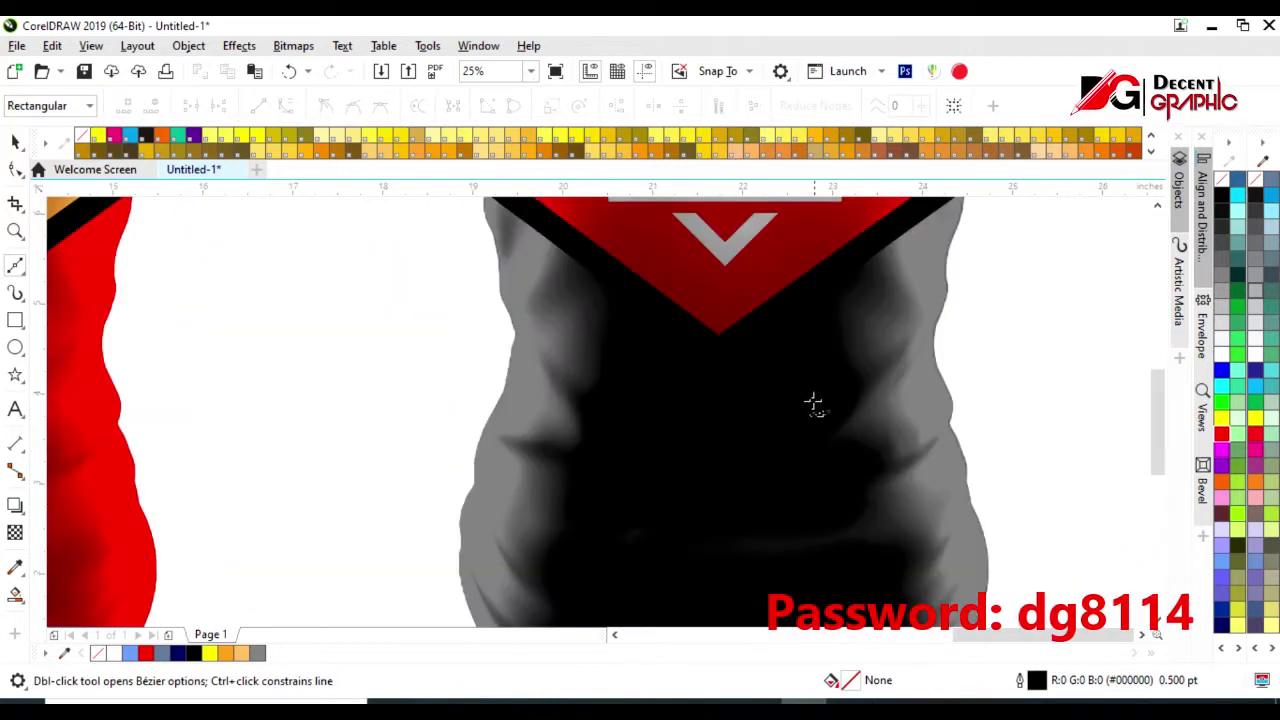
{"action": "scroll", "coordinate": [826, 400], "scroll_direction": "down", "scroll_amount": 1}
{"action": "left_click", "coordinate": [729, 395]}
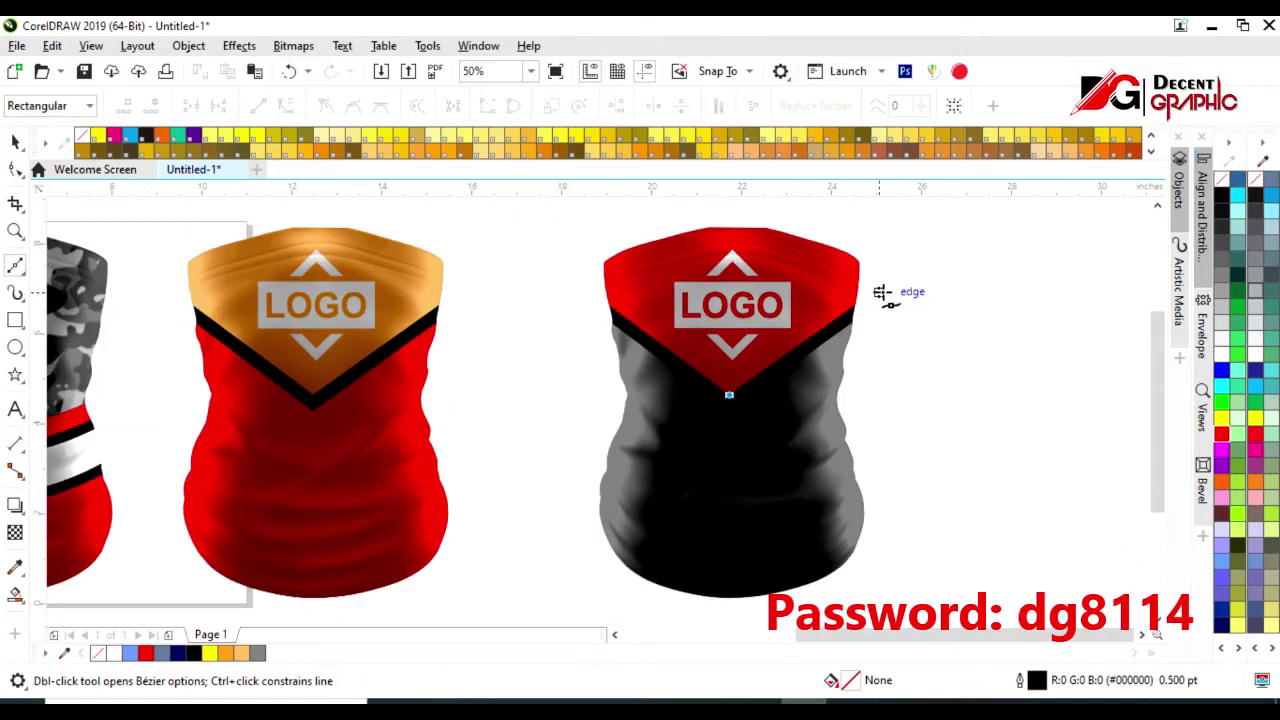
{"action": "left_click", "coordinate": [880, 287]}
{"action": "left_click", "coordinate": [871, 343]}
{"action": "left_click", "coordinate": [729, 395]}
{"action": "key", "text": "space"}
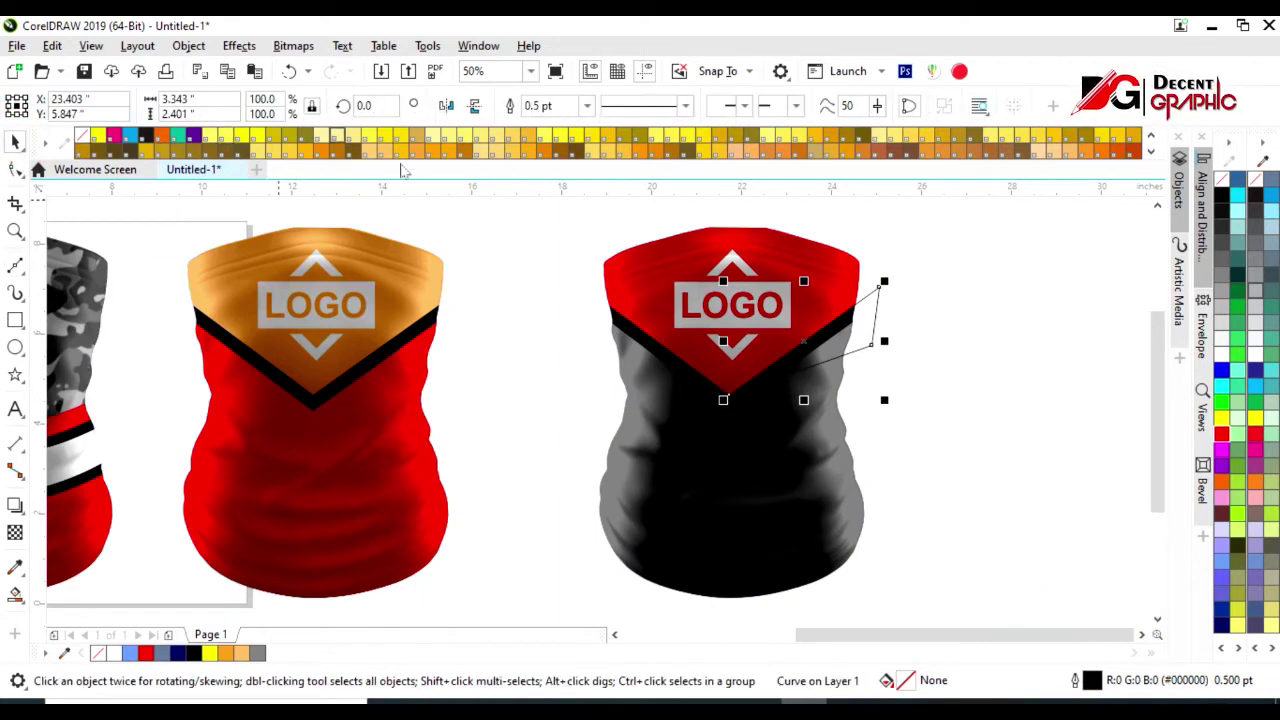
Curve the wing's straight edge, move it down the body, and mirror a copy left
{"action": "left_click", "coordinate": [15, 170]}
{"action": "left_click", "coordinate": [285, 105]}
{"action": "scroll", "coordinate": [810, 355], "scroll_direction": "up", "scroll_amount": 3}
{"action": "mouse_move", "coordinate": [774, 376]}
{"action": "left_mouse_down"}
{"action": "mouse_move", "coordinate": [778, 346]}
{"action": "mouse_move", "coordinate": [800, 371]}
{"action": "left_mouse_up"}
{"action": "scroll", "coordinate": [790, 395], "scroll_direction": "down", "scroll_amount": 2}
{"action": "scroll", "coordinate": [777, 417], "scroll_direction": "down", "scroll_amount": 1}
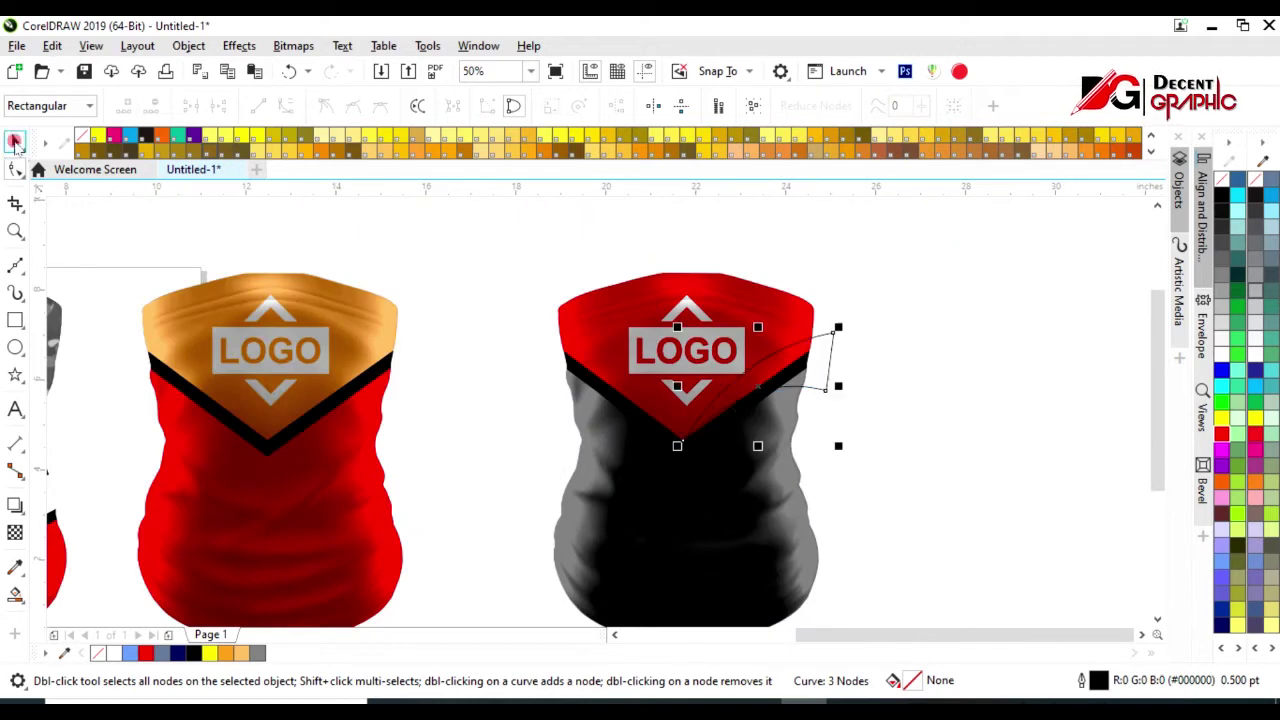
{"action": "left_click", "coordinate": [15, 143]}
{"action": "left_click_drag", "start_coordinate": [763, 391], "coordinate": [763, 466]}
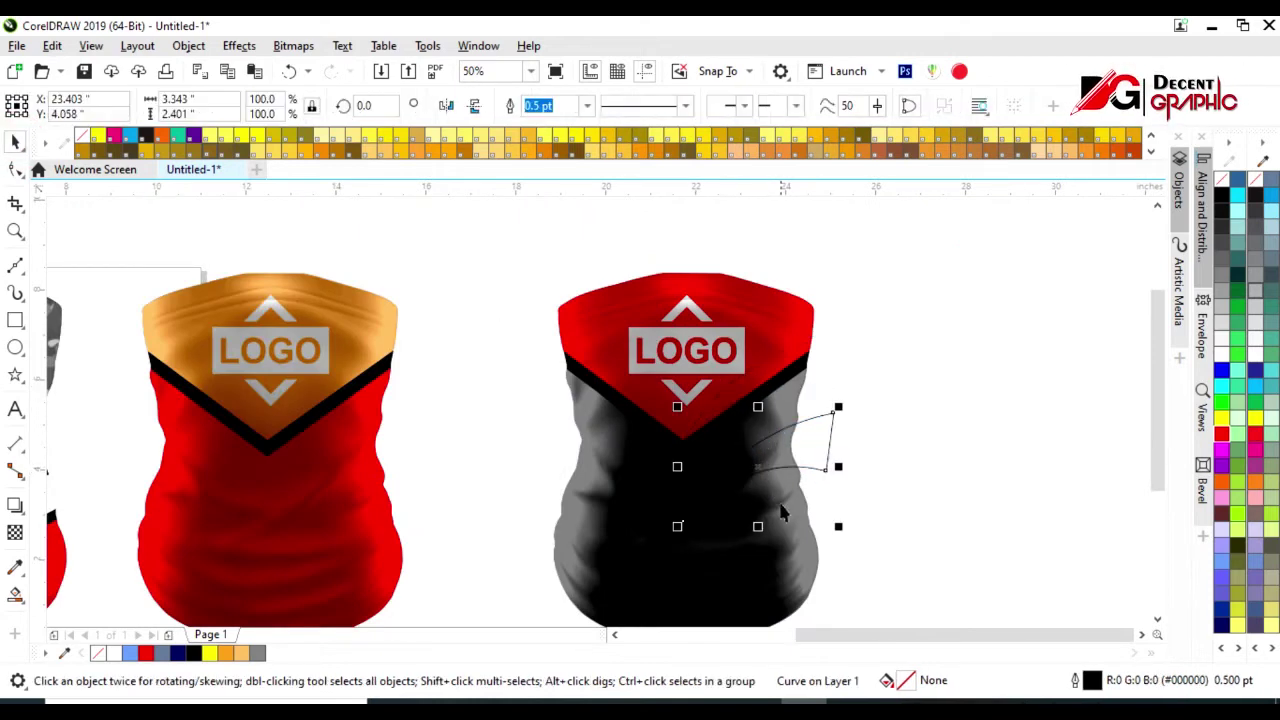
{"action": "left_click_drag", "start_coordinate": [840, 465], "coordinate": [527, 466]}
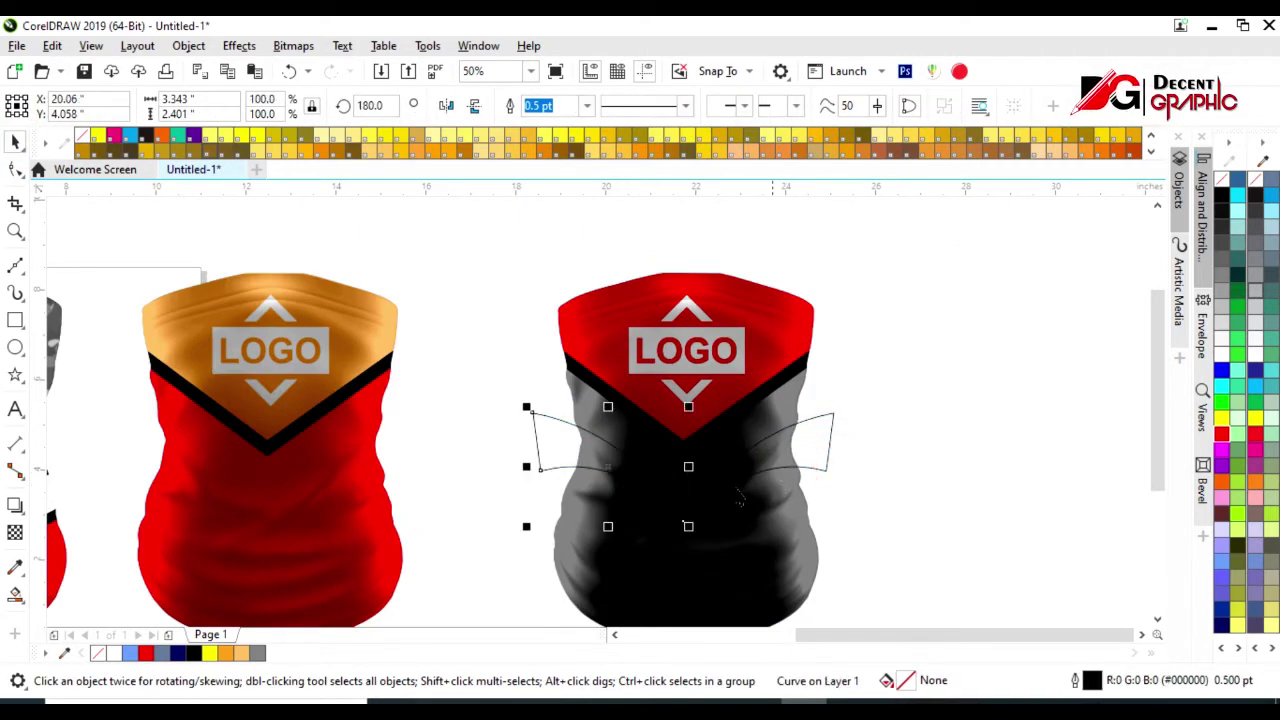
Smart Fill the regions under both curved wings as new shapes
{"action": "left_click", "coordinate": [15, 595]}
{"action": "left_click", "coordinate": [605, 450]}
{"action": "left_click", "coordinate": [775, 460]}
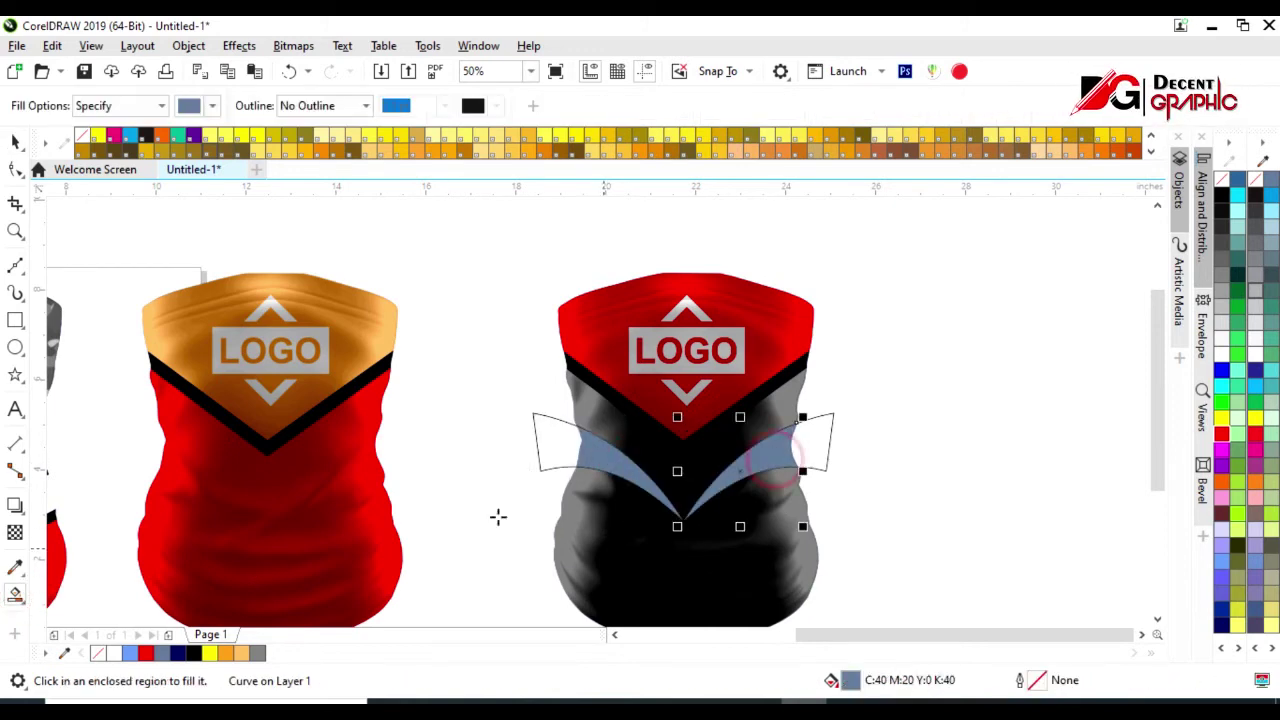
{"action": "left_click", "coordinate": [15, 143]}
{"action": "left_click", "coordinate": [828, 452]}
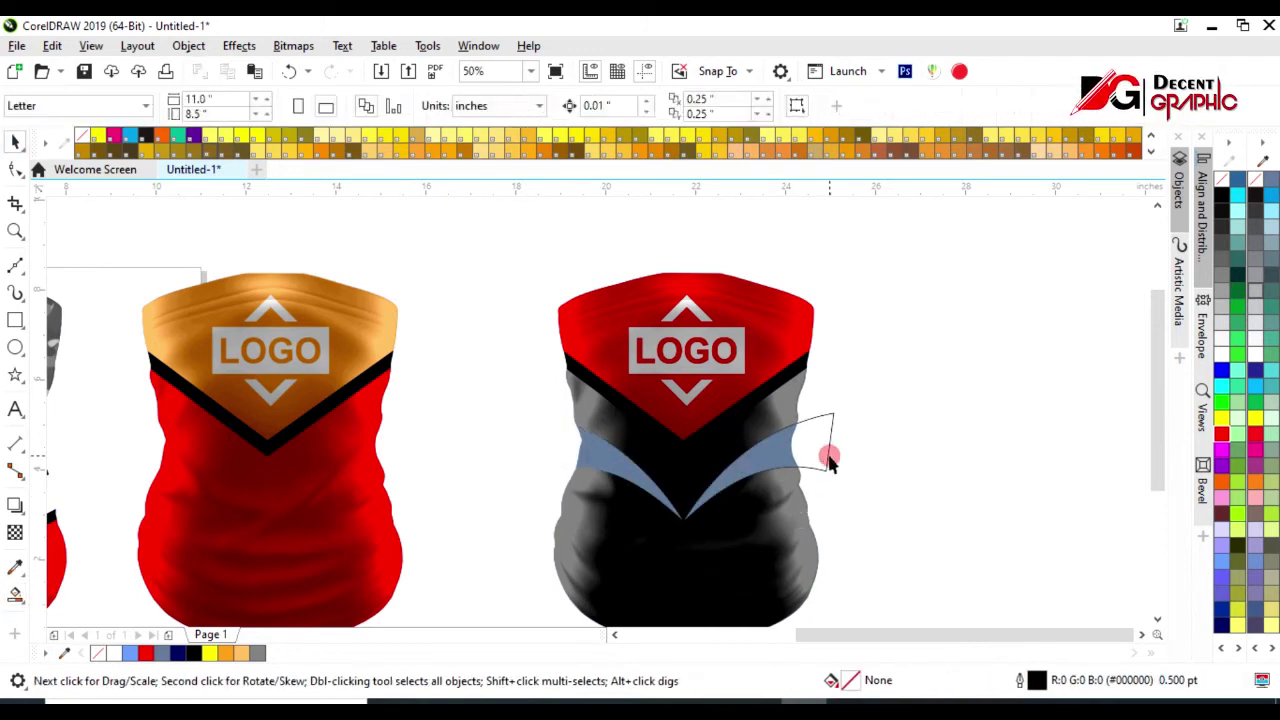
With the shading sent back, colour the V stripe and both side panels white
{"action": "key", "text": "Escape"}
{"action": "left_click", "coordinate": [814, 423]}
{"action": "key", "text": "shift+Page_Down"}
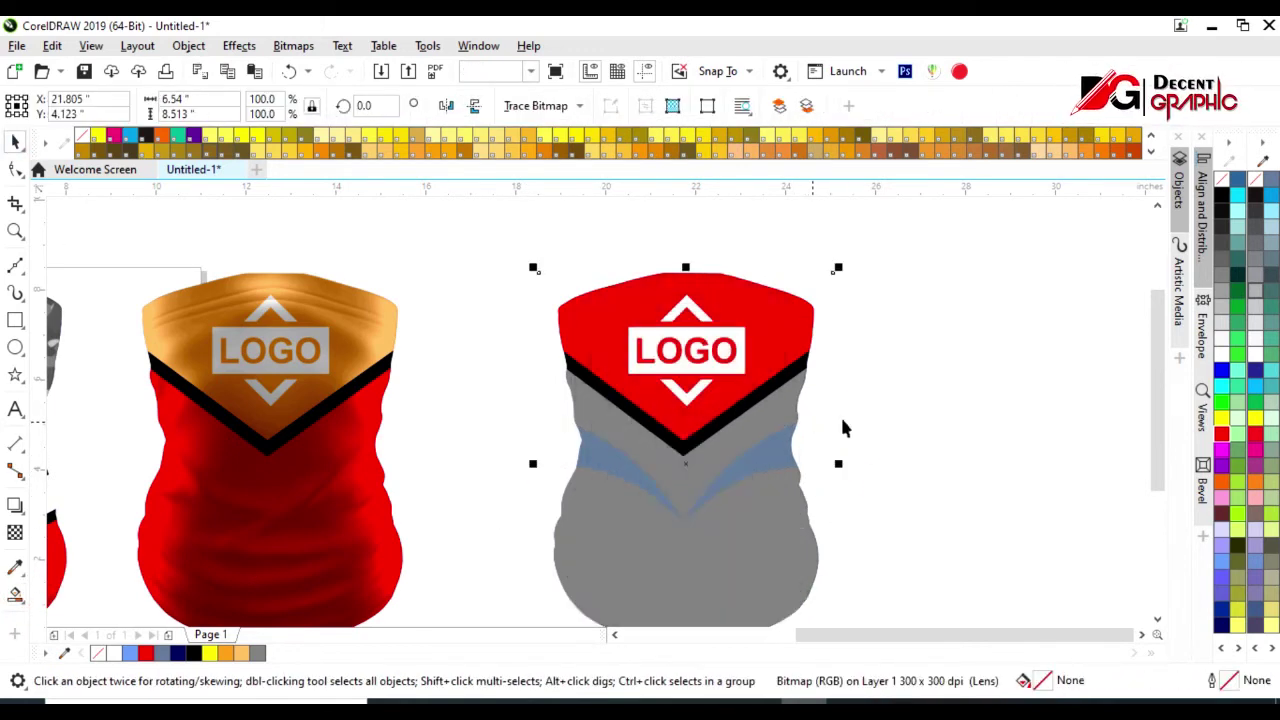
{"action": "left_click", "coordinate": [840, 414]}
{"action": "left_click", "coordinate": [763, 402]}
{"action": "left_click", "coordinate": [1222, 354]}
{"action": "left_click", "coordinate": [740, 480]}
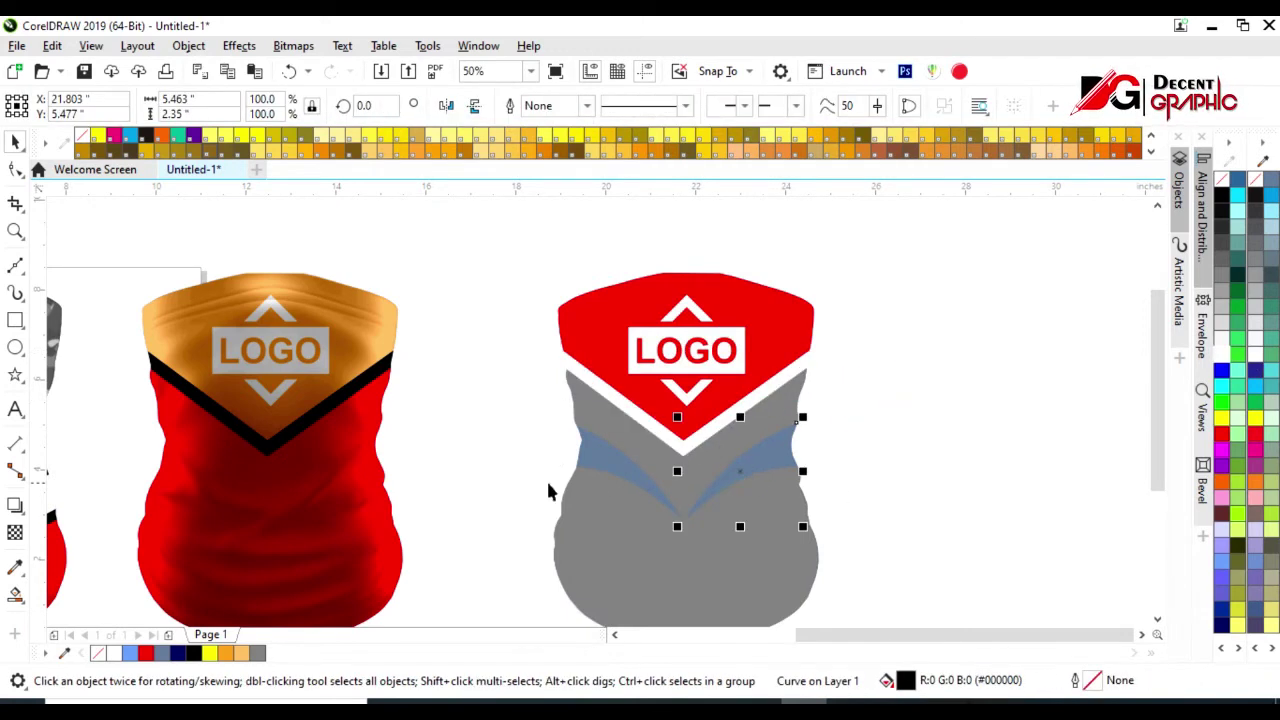
{"action": "left_click", "coordinate": [600, 460], "text": "shift"}
{"action": "left_click", "coordinate": [1221, 354]}
{"action": "left_click", "coordinate": [836, 520]}
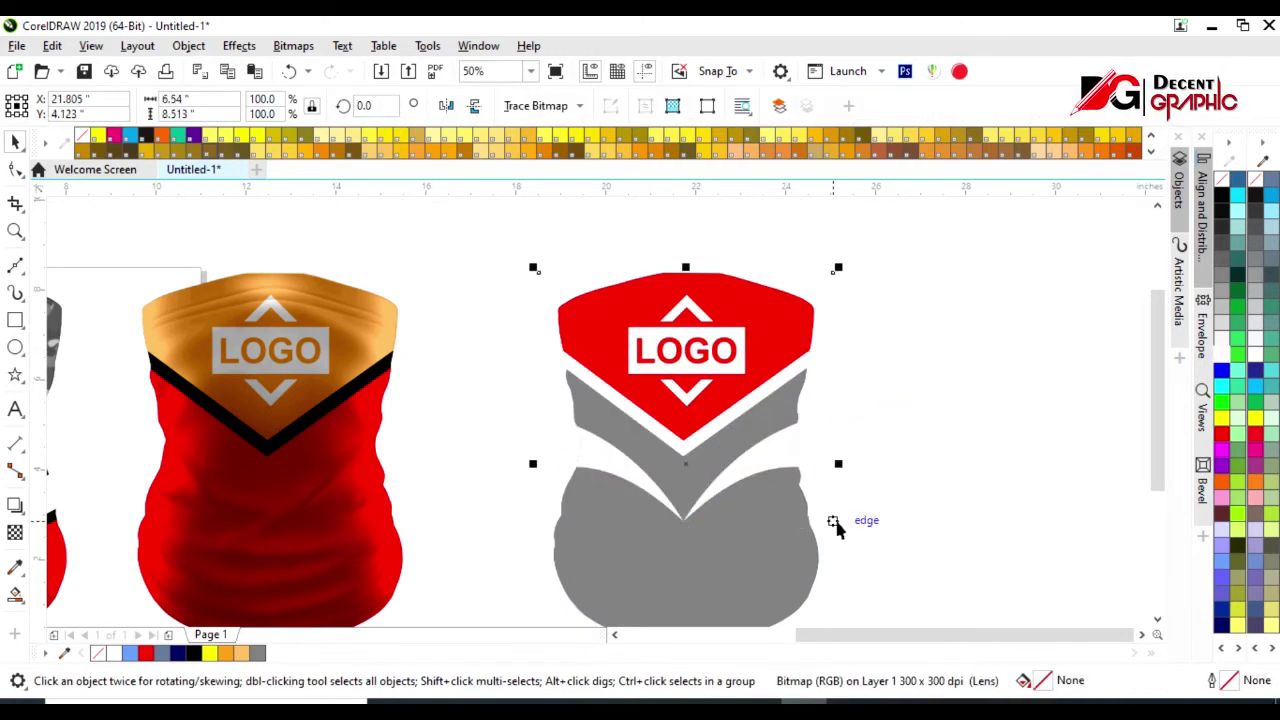
Bring the shading to front, then marquee-select the red-top gaiter and drag a copy right
{"action": "key", "text": "shift+Page_Up"}
{"action": "scroll", "coordinate": [629, 409], "scroll_direction": "down", "scroll_amount": 1}
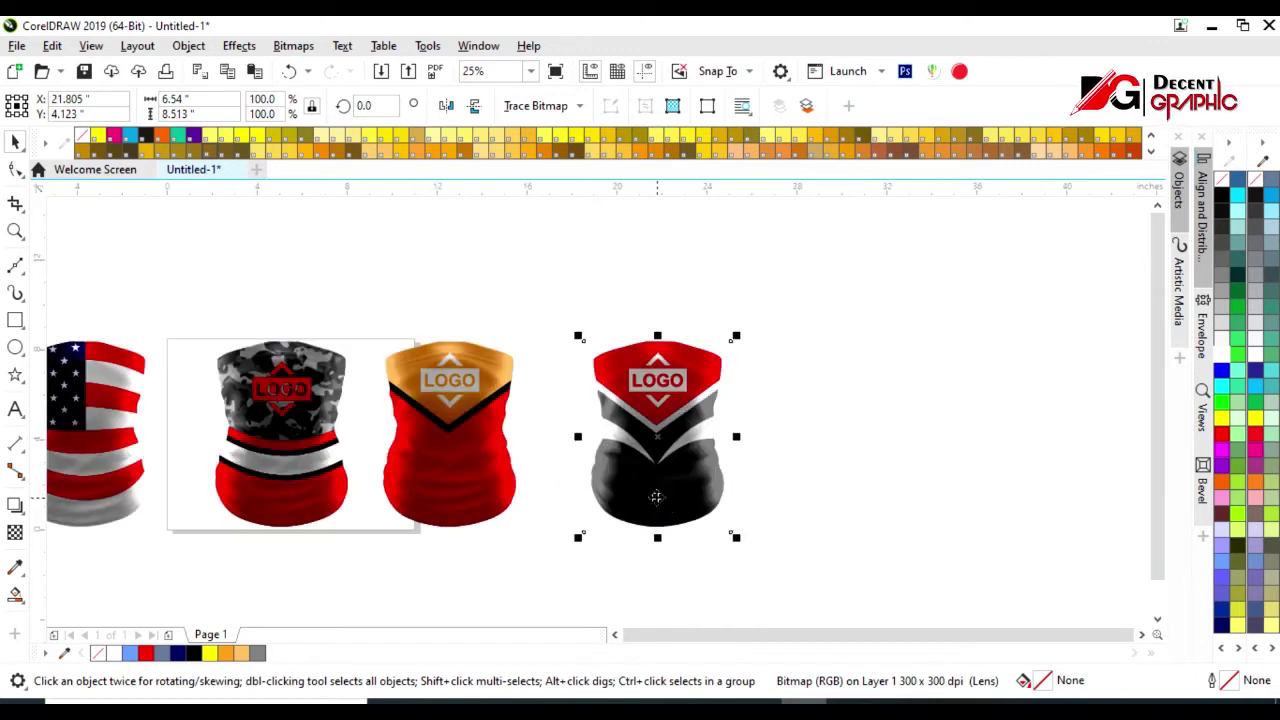
{"action": "mouse_move", "coordinate": [826, 306]}
{"action": "left_mouse_down"}
{"action": "mouse_move", "coordinate": [575, 602]}
{"action": "mouse_move", "coordinate": [566, 560]}
{"action": "left_mouse_up"}
{"action": "scroll", "coordinate": [534, 529], "scroll_direction": "down", "scroll_amount": 1}
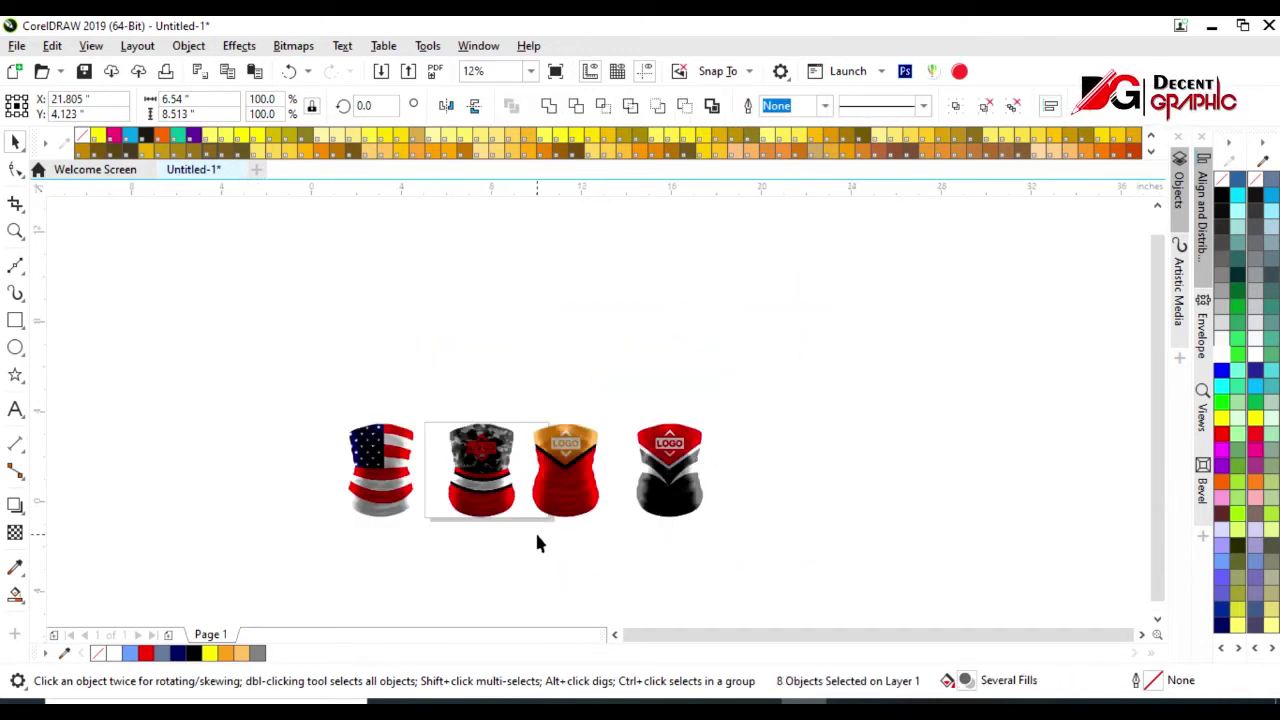
{"action": "scroll", "coordinate": [537, 530], "scroll_direction": "up", "scroll_amount": 1}
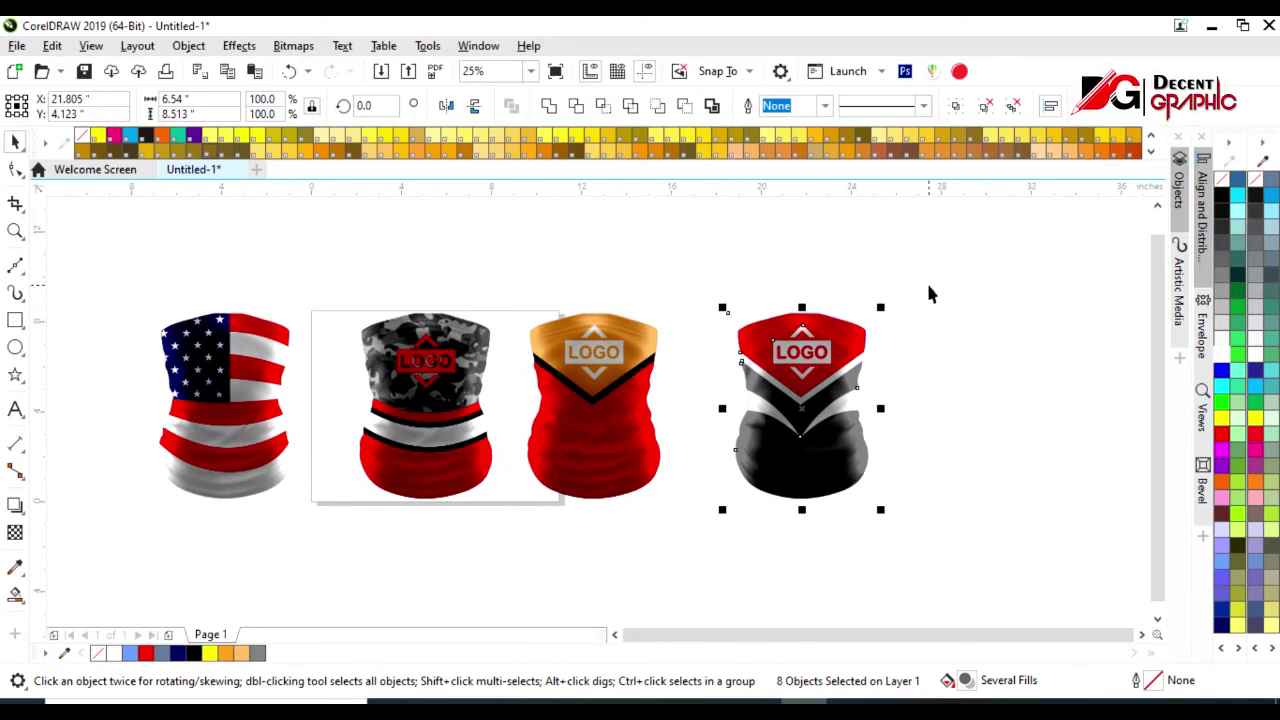
{"action": "left_click_drag", "start_coordinate": [806, 431], "coordinate": [990, 431]}
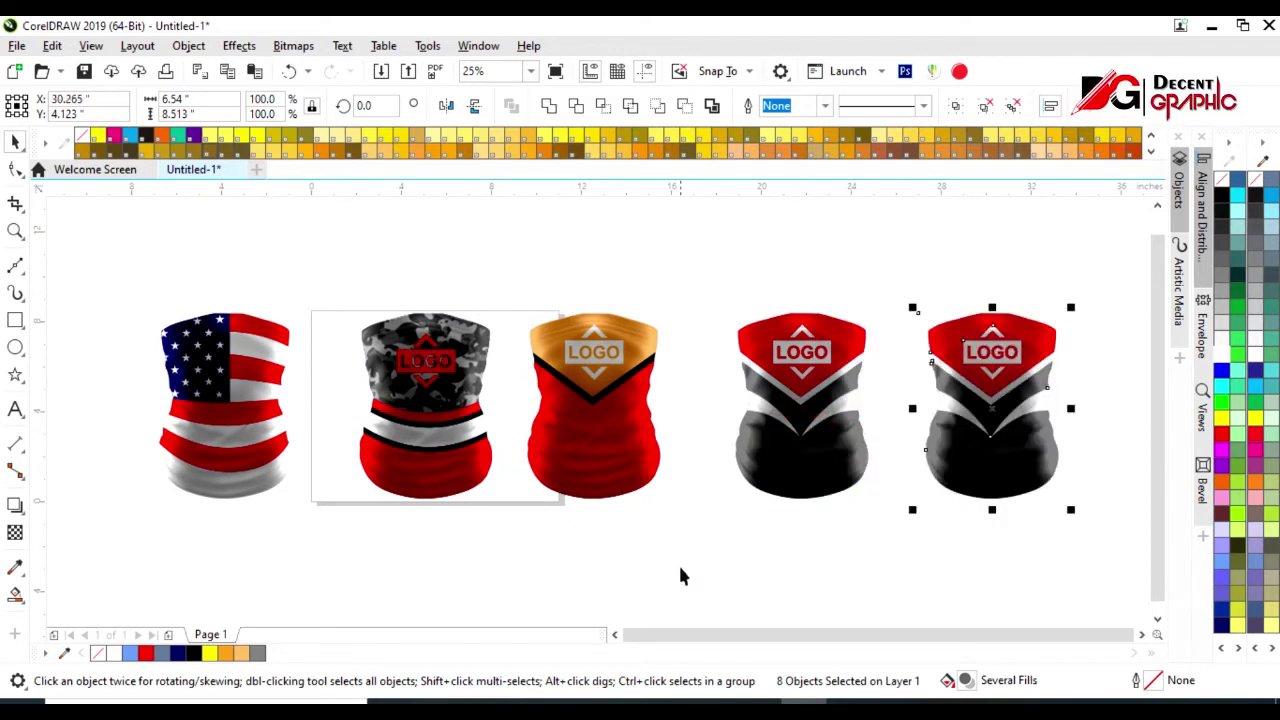
Delete the fifth gaiter's white chevron wing shapes, leaving a plain body under the shading
{"action": "scroll", "coordinate": [611, 489], "scroll_direction": "up", "scroll_amount": 1}
{"action": "left_click", "coordinate": [662, 508]}
{"action": "scroll", "coordinate": [662, 508], "scroll_direction": "down", "scroll_amount": 1}
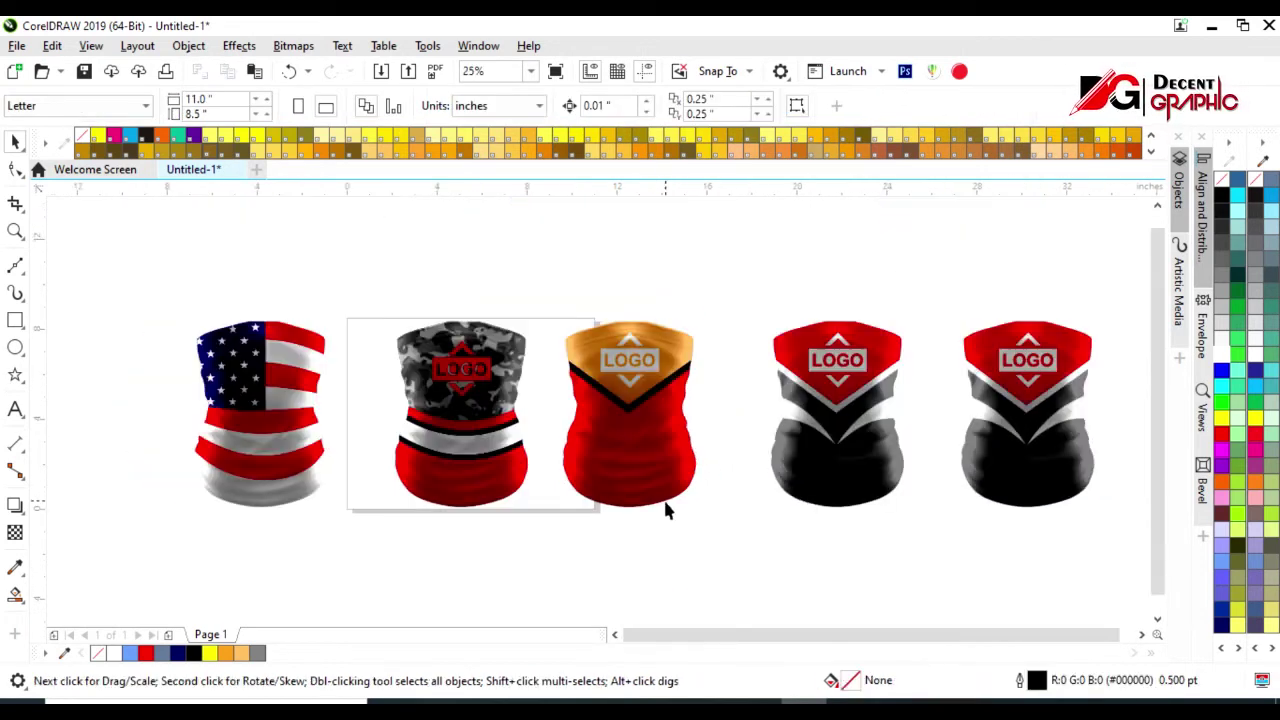
{"action": "left_click", "coordinate": [1047, 447]}
{"action": "key", "text": "Delete"}
{"action": "left_click", "coordinate": [1056, 436]}
{"action": "key", "text": "Delete"}
{"action": "left_click", "coordinate": [990, 378]}
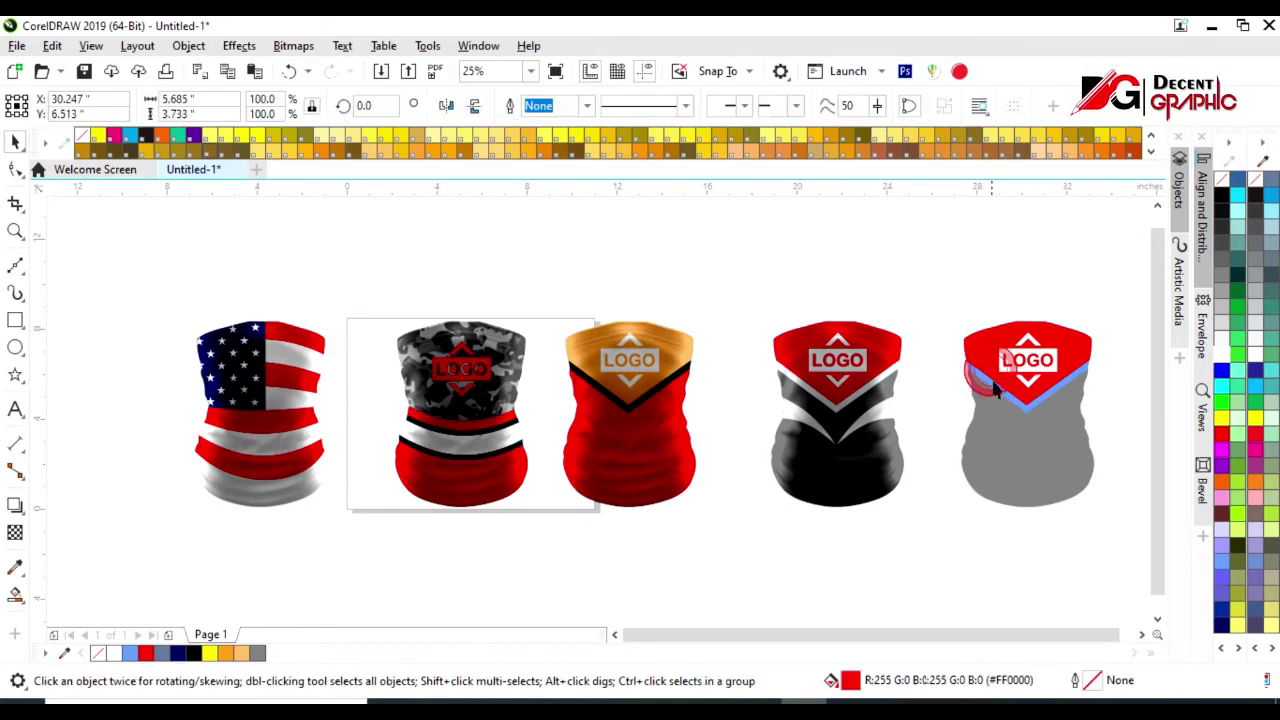
{"action": "key", "text": "ctrl+z"}
{"action": "key", "text": "ctrl+z"}
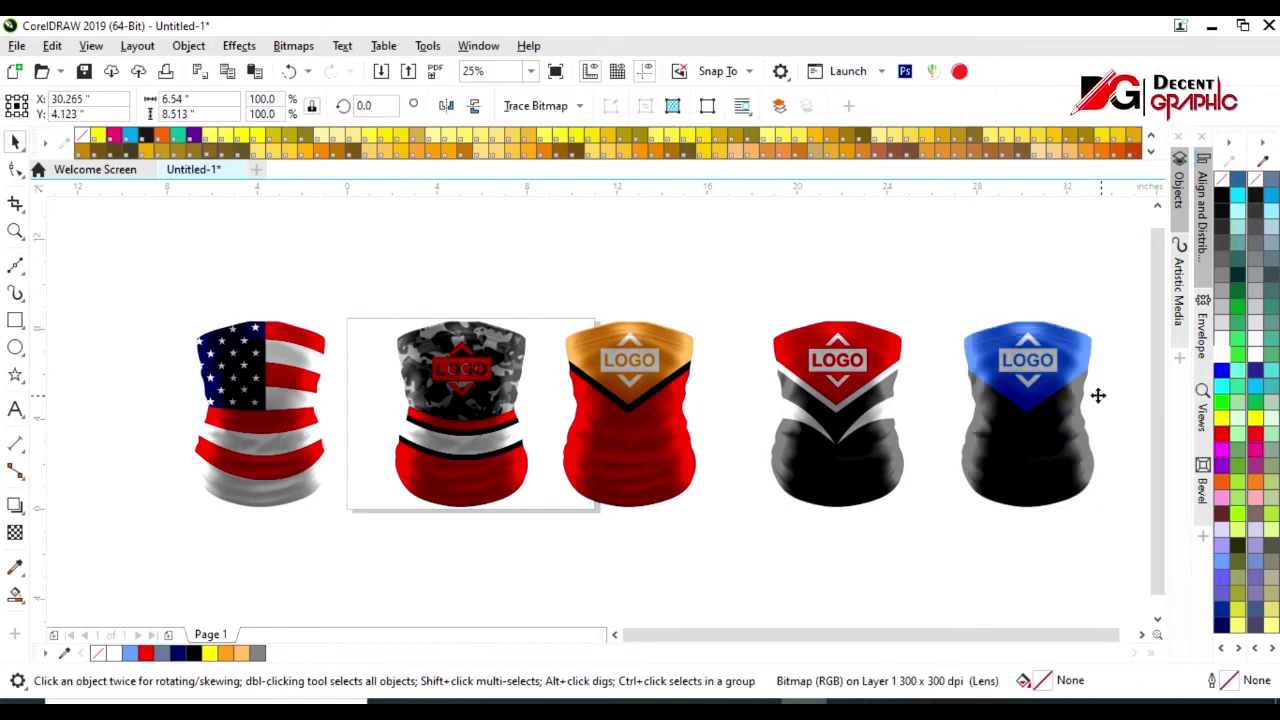
{"action": "scroll", "coordinate": [740, 505], "scroll_direction": "down", "scroll_amount": 1}
{"action": "scroll", "coordinate": [907, 438], "scroll_direction": "up", "scroll_amount": 1}
{"action": "left_click", "coordinate": [871, 449]}
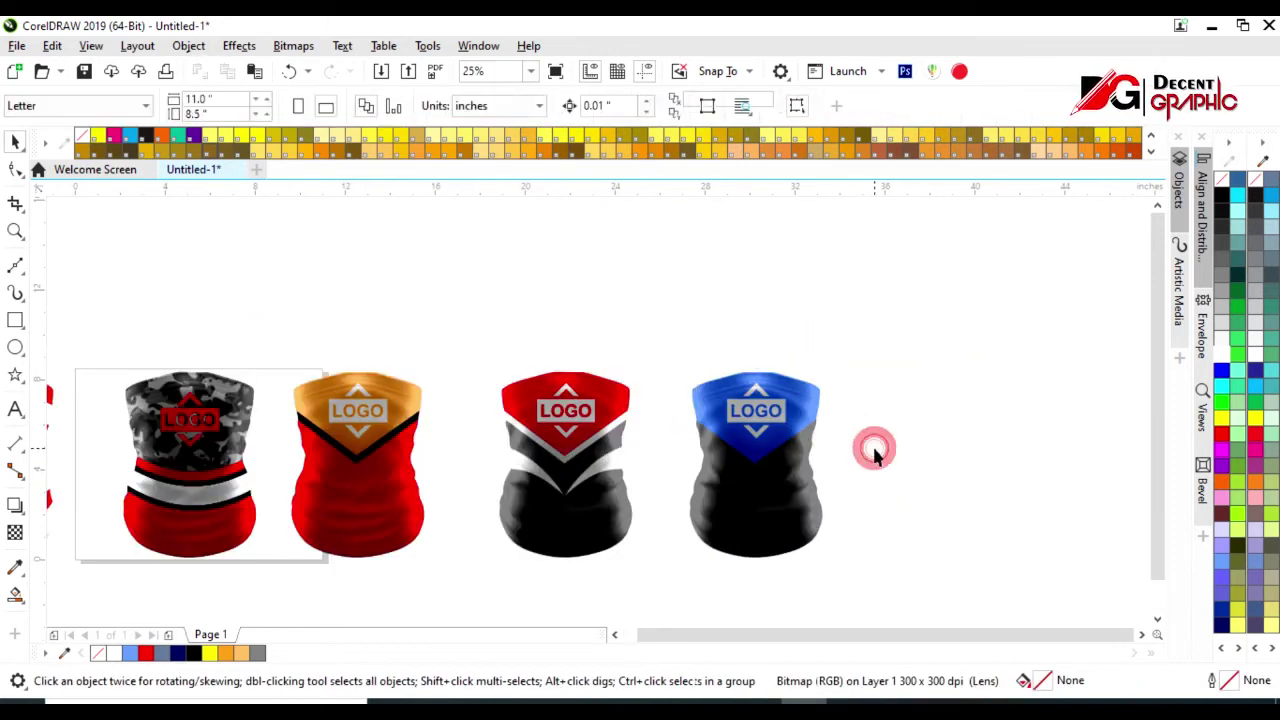
{"action": "left_click", "coordinate": [15, 265]}
{"action": "scroll", "coordinate": [756, 487], "scroll_direction": "up", "scroll_amount": 1}
Draw a line from the V point to the right edge, mirror it left, and combine both
{"action": "left_click", "coordinate": [752, 440]}
{"action": "left_click", "coordinate": [877, 350]}
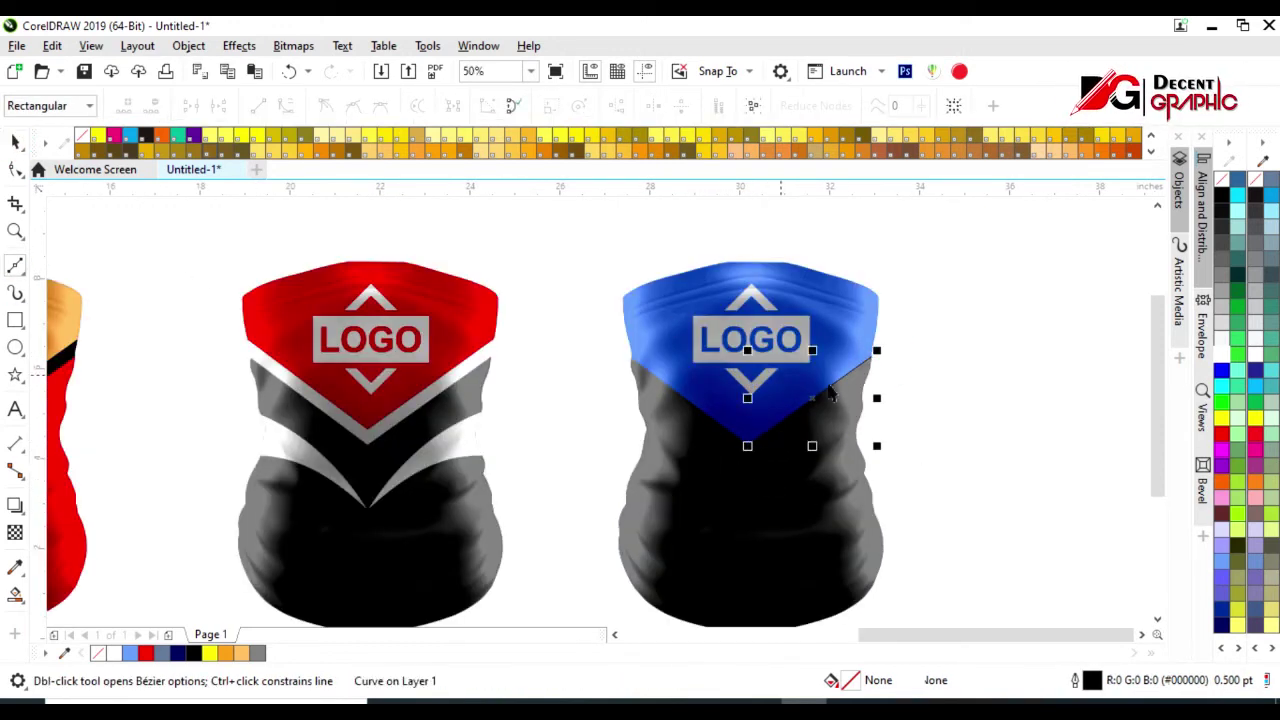
{"action": "key", "text": "space"}
{"action": "left_click_drag", "start_coordinate": [877, 397], "coordinate": [630, 397]}
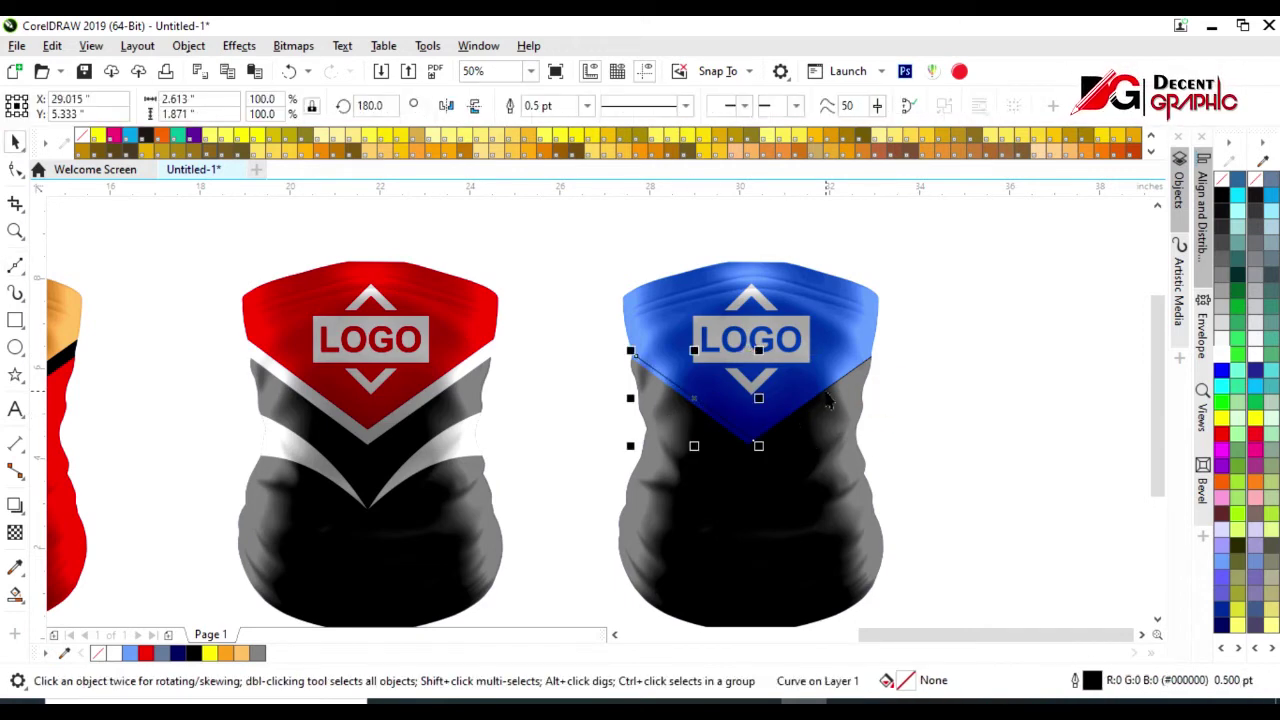
{"action": "left_click", "coordinate": [792, 409], "text": "shift"}
{"action": "left_click", "coordinate": [512, 108]}
Select the combined V line and enlarge it slightly outward
{"action": "left_click", "coordinate": [15, 169]}
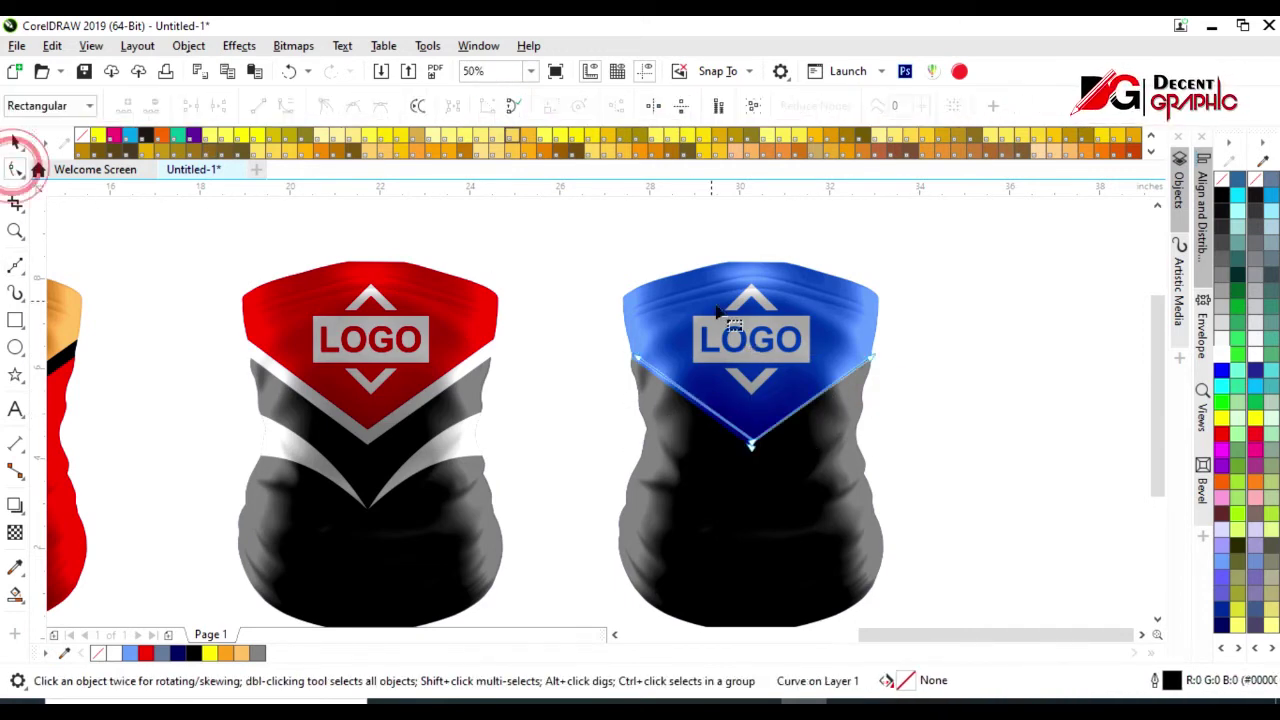
{"action": "left_click", "coordinate": [197, 105]}
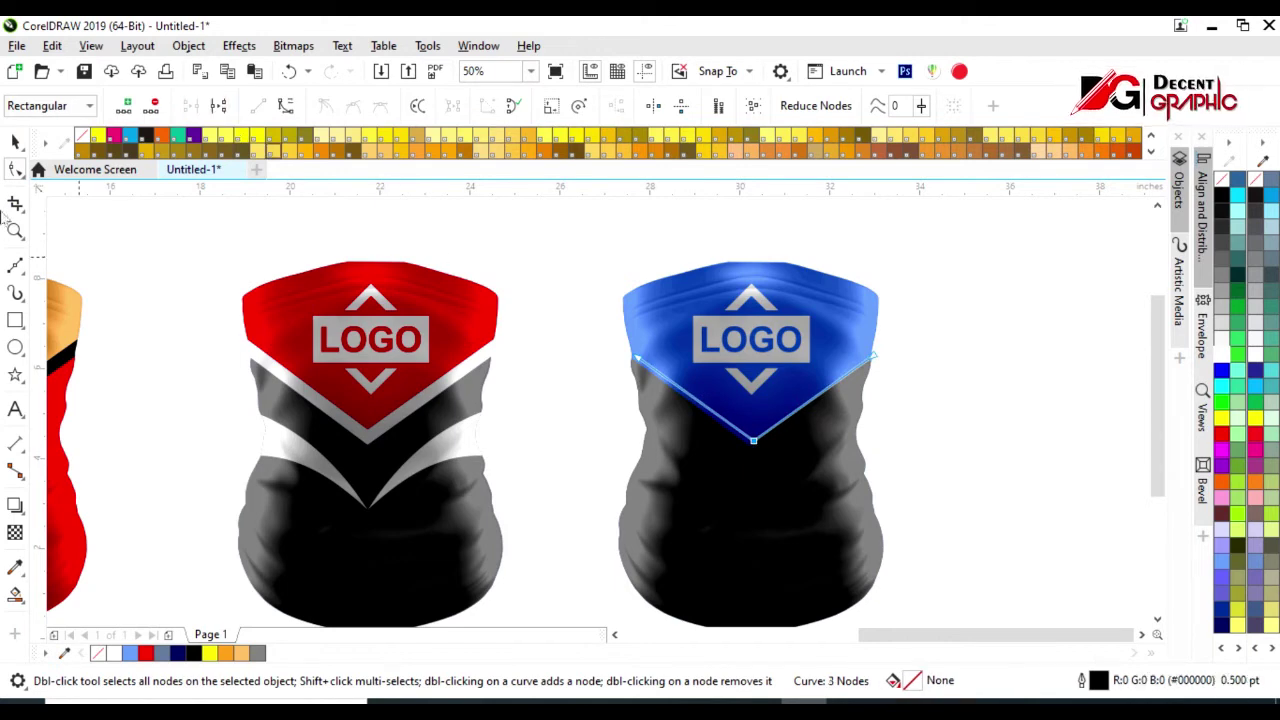
{"action": "left_click", "coordinate": [15, 141]}
{"action": "left_click", "coordinate": [724, 495]}
{"action": "left_click", "coordinate": [1006, 443]}
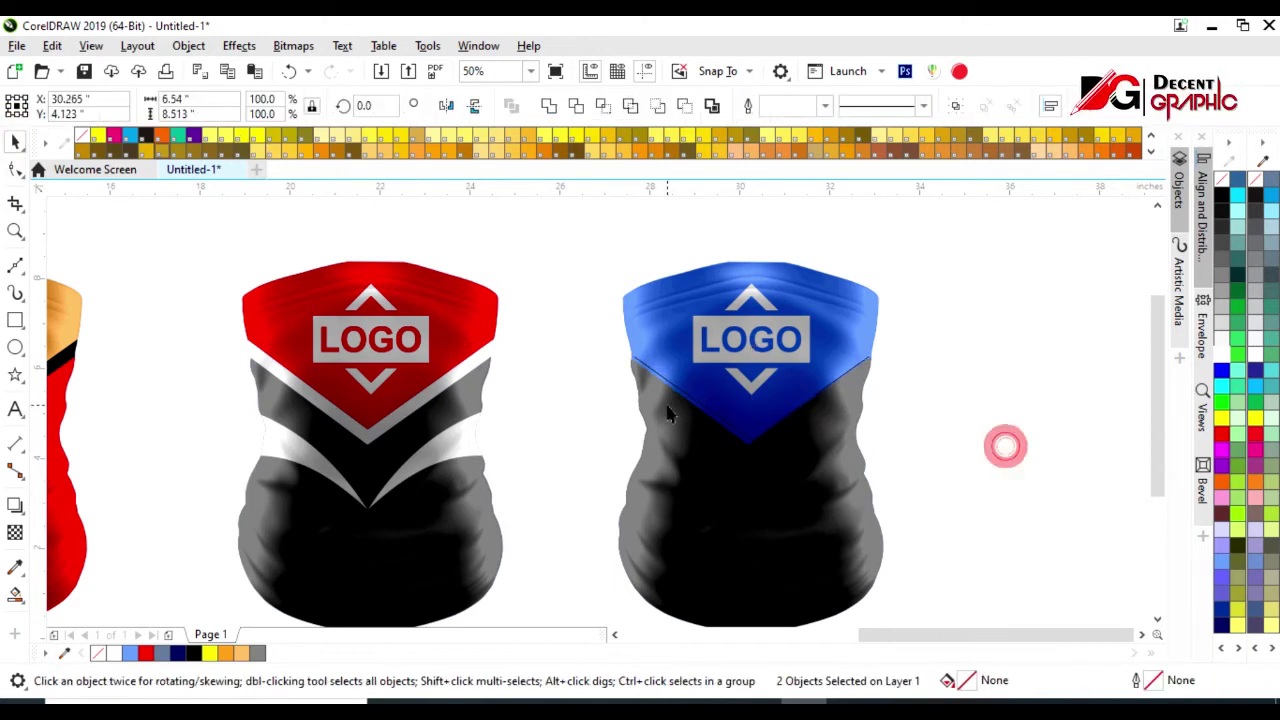
{"action": "left_click", "coordinate": [686, 394]}
{"action": "scroll", "coordinate": [620, 376], "scroll_direction": "up", "scroll_amount": 2}
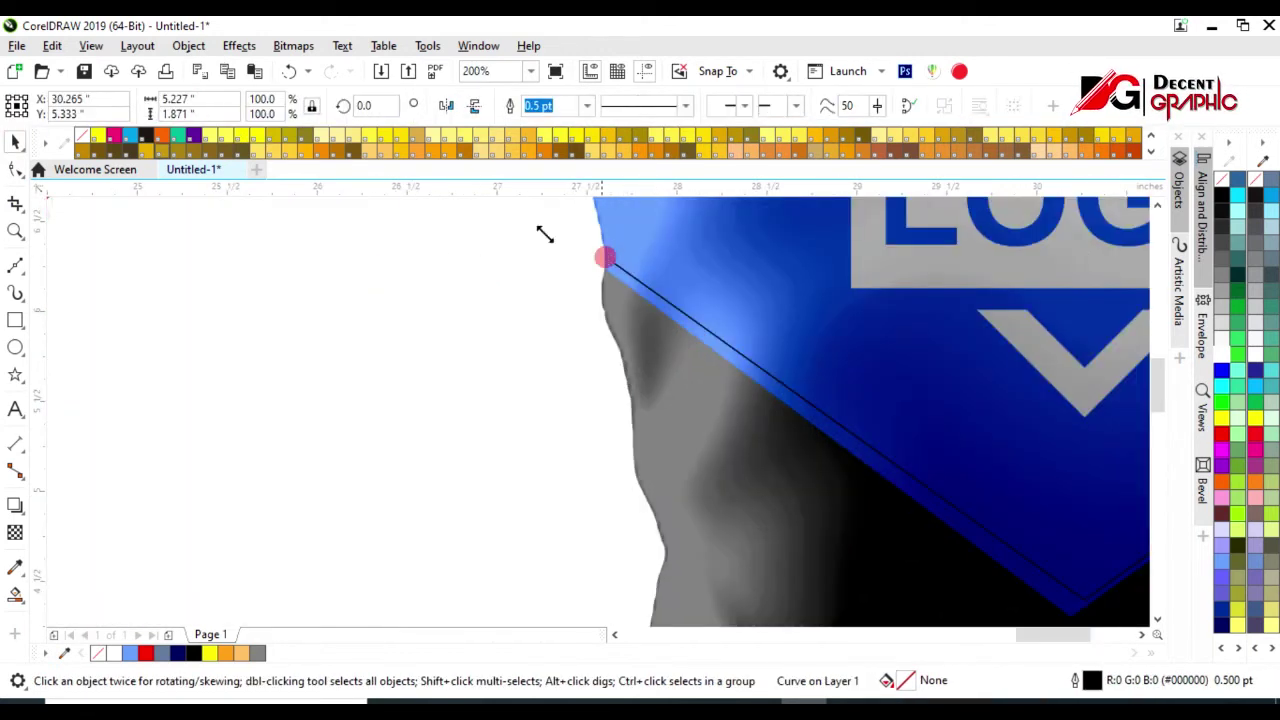
{"action": "left_click_drag", "start_coordinate": [599, 254], "coordinate": [560, 234]}
{"action": "scroll", "coordinate": [508, 329], "scroll_direction": "down", "scroll_amount": 2}
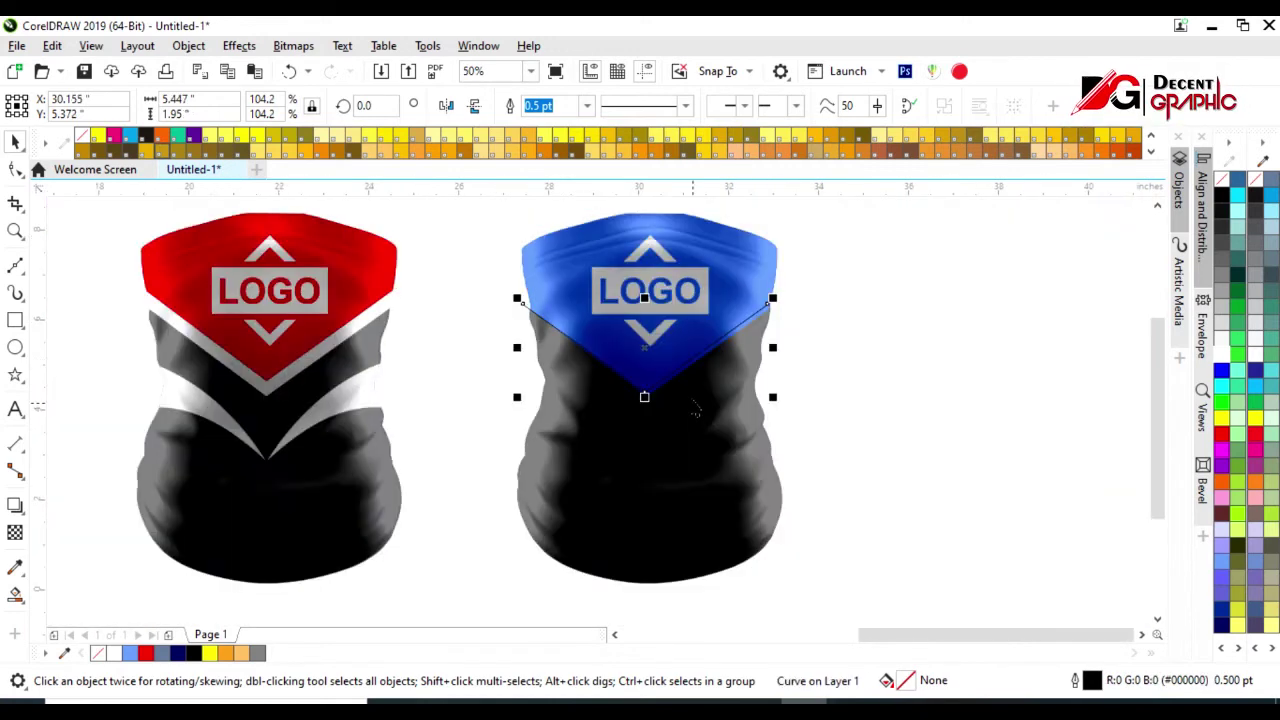
{"action": "scroll", "coordinate": [691, 390], "scroll_direction": "up", "scroll_amount": 2}
Snap the V line's end nodes onto the blue panel's corners
{"action": "left_click", "coordinate": [15, 170]}
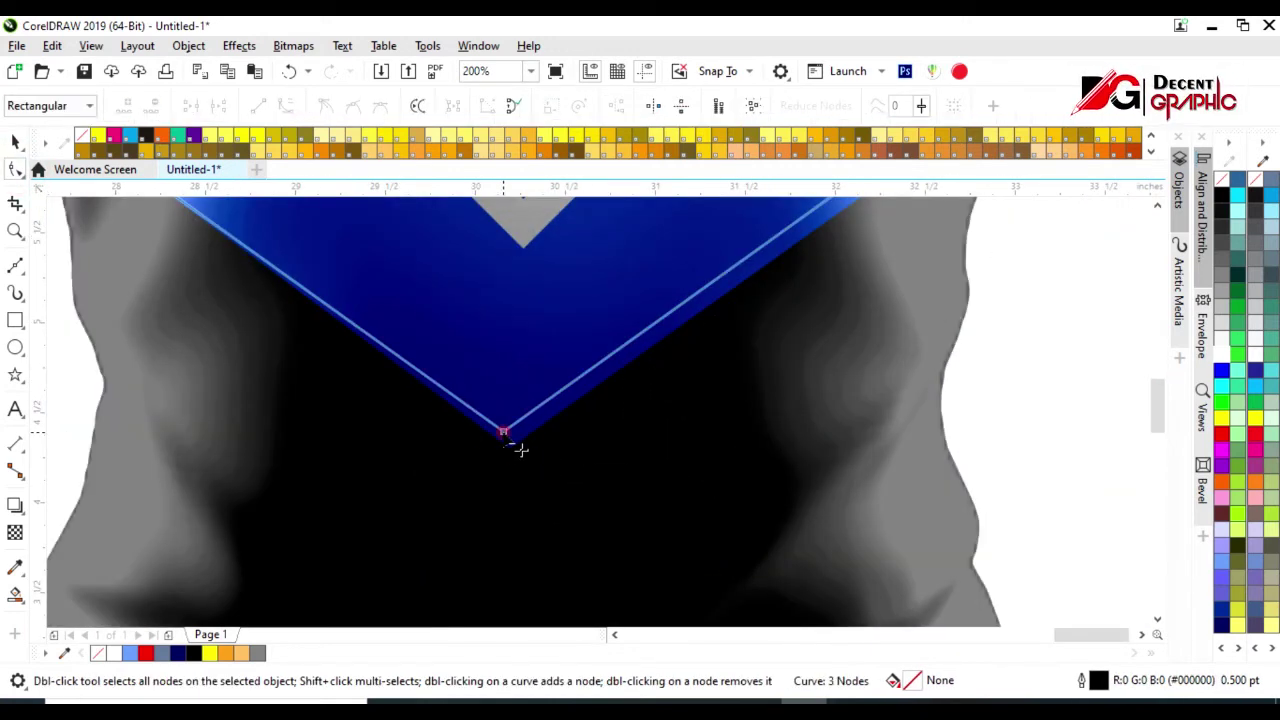
{"action": "left_click", "coordinate": [504, 437]}
{"action": "scroll", "coordinate": [560, 538], "scroll_direction": "down", "scroll_amount": 2}
{"action": "scroll", "coordinate": [665, 420], "scroll_direction": "up", "scroll_amount": 2}
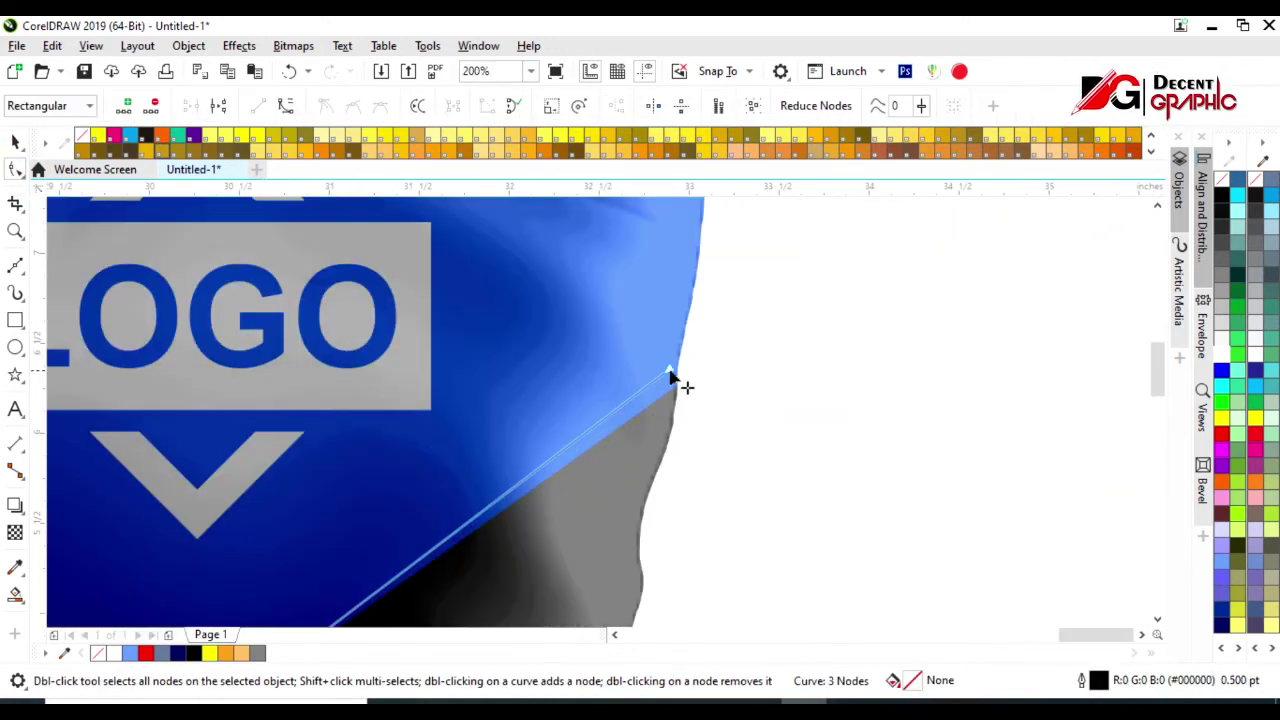
{"action": "left_click_drag", "start_coordinate": [677, 379], "coordinate": [680, 392]}
{"action": "scroll", "coordinate": [771, 429], "scroll_direction": "down", "scroll_amount": 2}
{"action": "scroll", "coordinate": [520, 425], "scroll_direction": "up", "scroll_amount": 2}
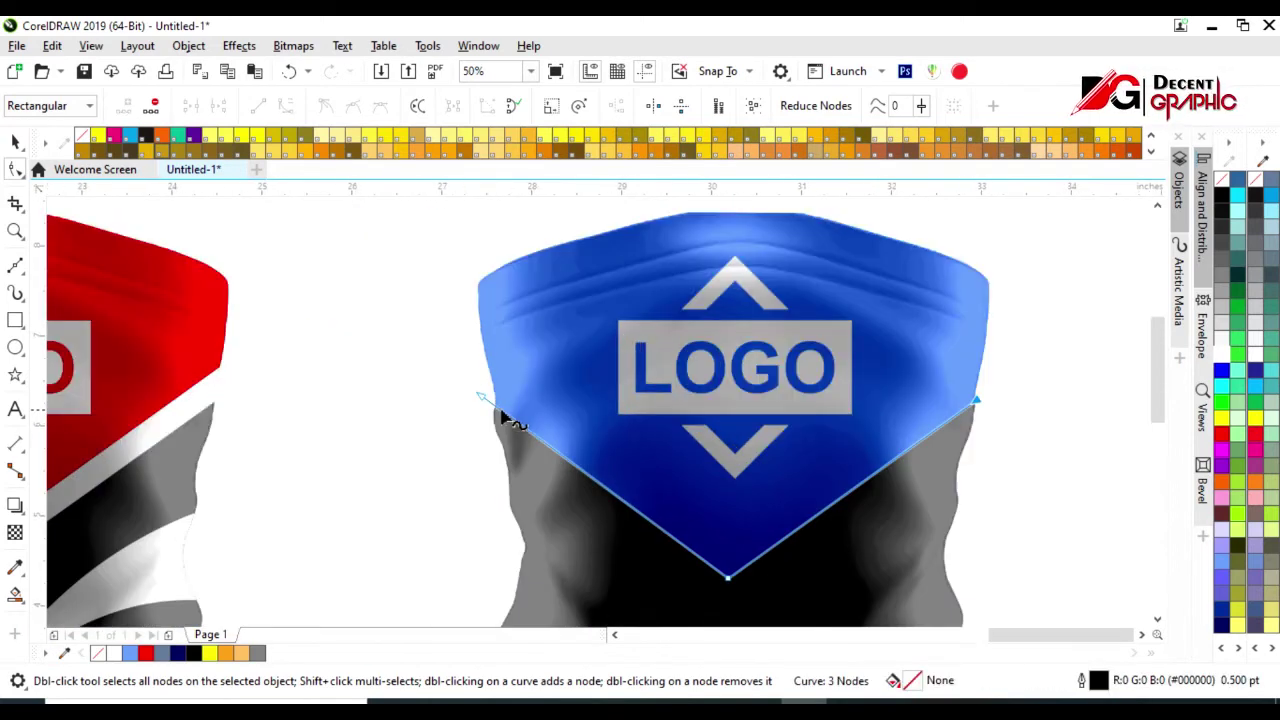
{"action": "scroll", "coordinate": [489, 431], "scroll_direction": "up", "scroll_amount": 1}
{"action": "left_click_drag", "start_coordinate": [400, 352], "coordinate": [459, 390]}
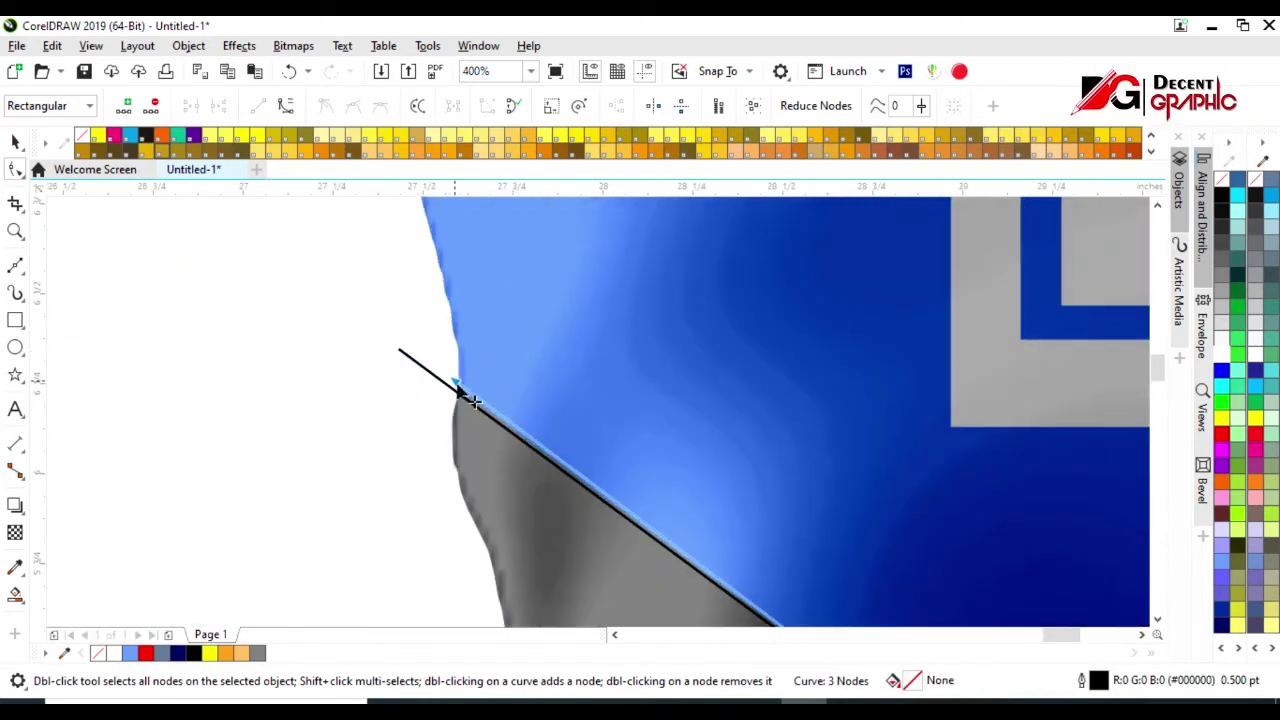
{"action": "scroll", "coordinate": [335, 382], "scroll_direction": "down", "scroll_amount": 2}
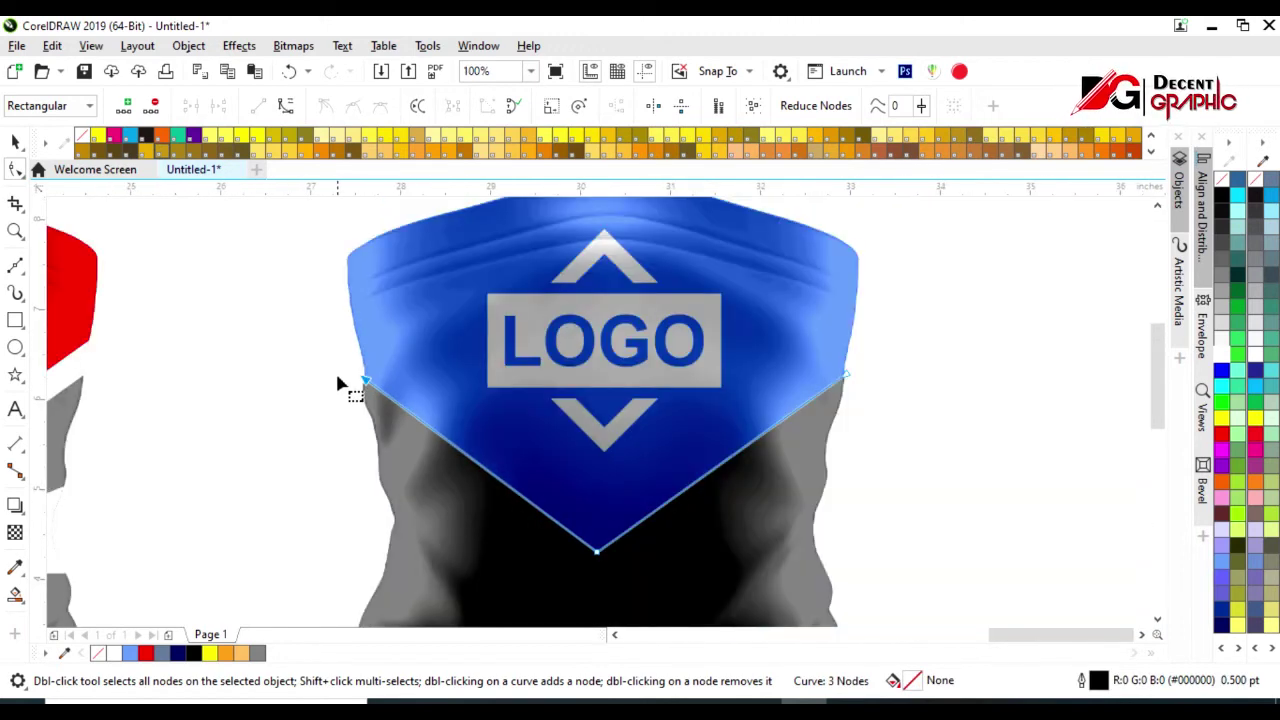
{"action": "key", "text": "space"}
Stretch the V line to 127.6% past the mask's sides, outline it cyan, and copy it lower
{"action": "left_click_drag", "start_coordinate": [849, 367], "coordinate": [907, 333]}
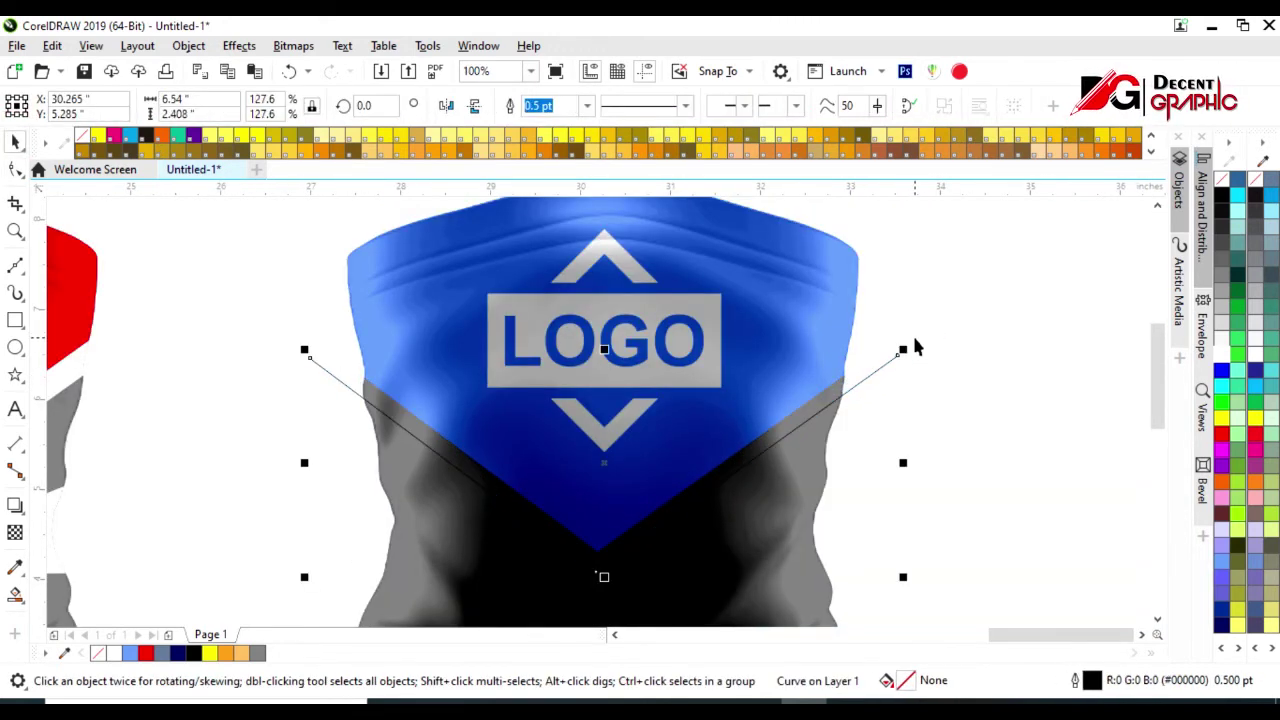
{"action": "scroll", "coordinate": [904, 343], "scroll_direction": "down", "scroll_amount": 2}
{"action": "scroll", "coordinate": [904, 343], "scroll_direction": "up", "scroll_amount": 2}
{"action": "right_click", "coordinate": [1227, 380]}
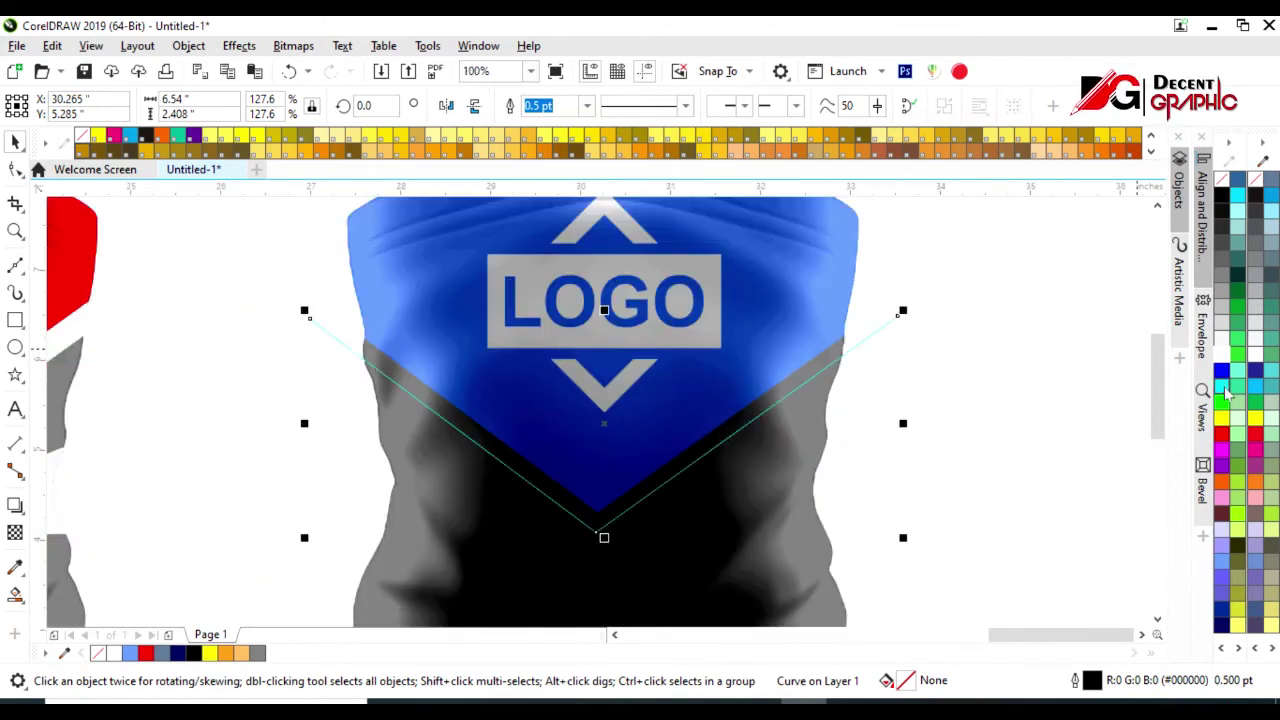
{"action": "scroll", "coordinate": [630, 320], "scroll_direction": "down", "scroll_amount": 2}
{"action": "left_click_drag", "start_coordinate": [616, 316], "coordinate": [622, 398]}
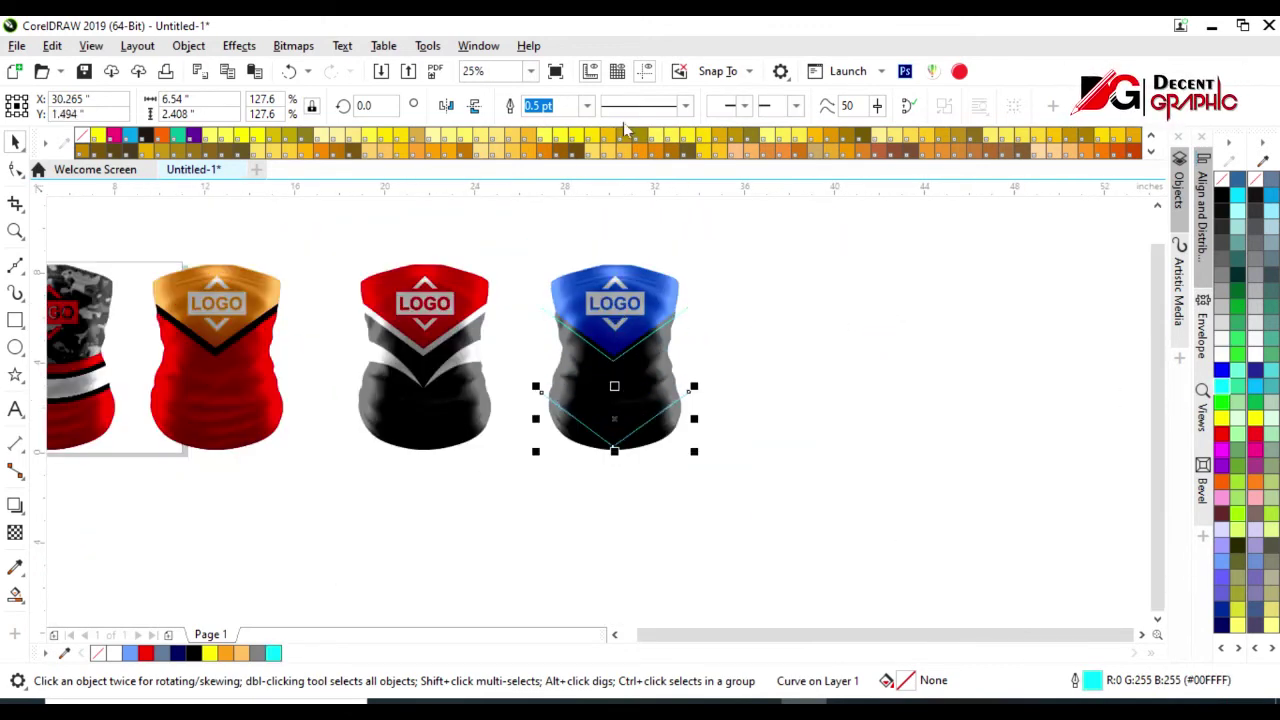
Thicken the lower cyan V outline to 12 pt
{"action": "left_click", "coordinate": [586, 106]}
{"action": "left_click", "coordinate": [550, 252]}
{"action": "left_click", "coordinate": [586, 106]}
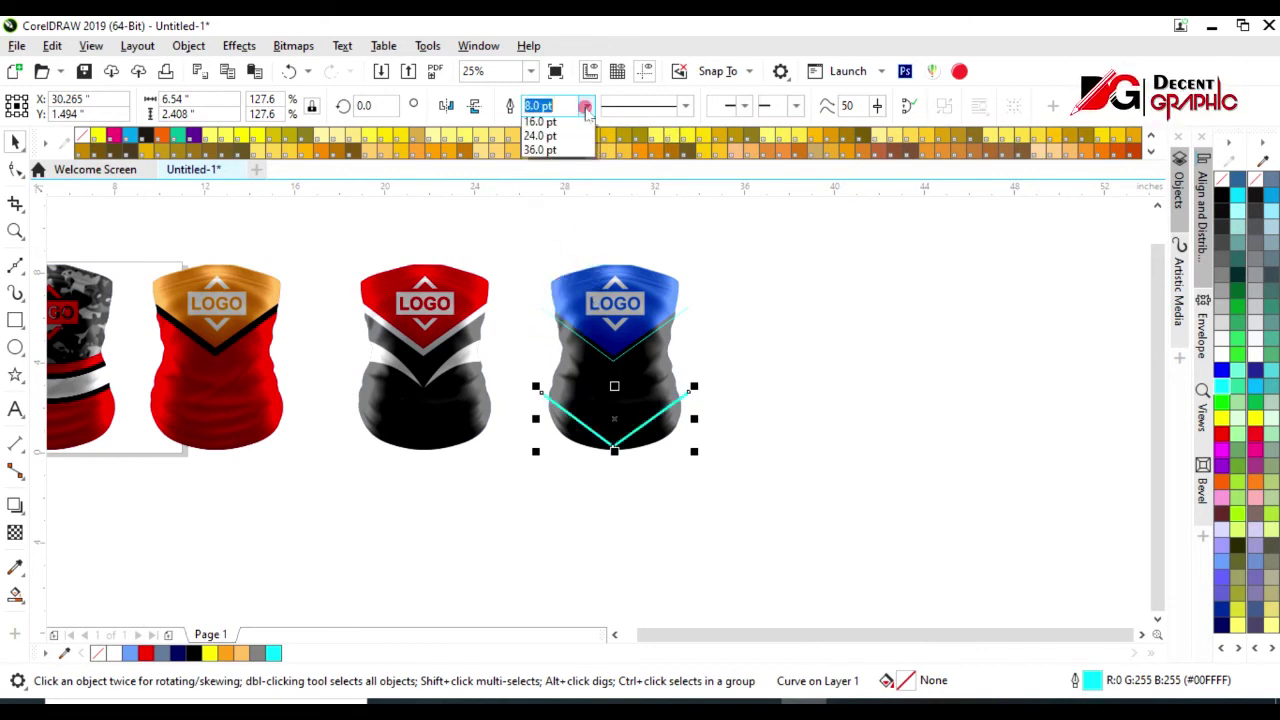
{"action": "left_click", "coordinate": [540, 270]}
Blend the 12 pt lower V into the thin upper V as cyan chevron stripes
{"action": "scroll", "coordinate": [680, 370], "scroll_direction": "up", "scroll_amount": 1}
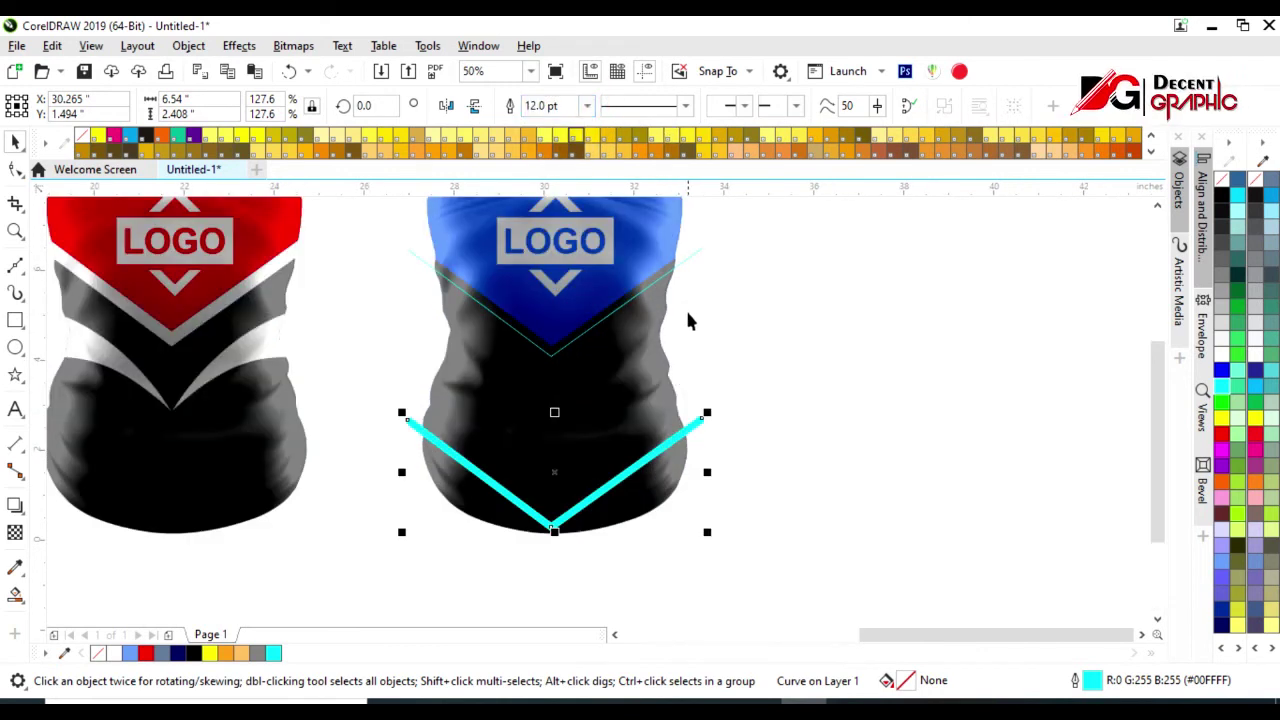
{"action": "left_click", "coordinate": [699, 255], "text": "shift"}
{"action": "left_click", "coordinate": [17, 507]}
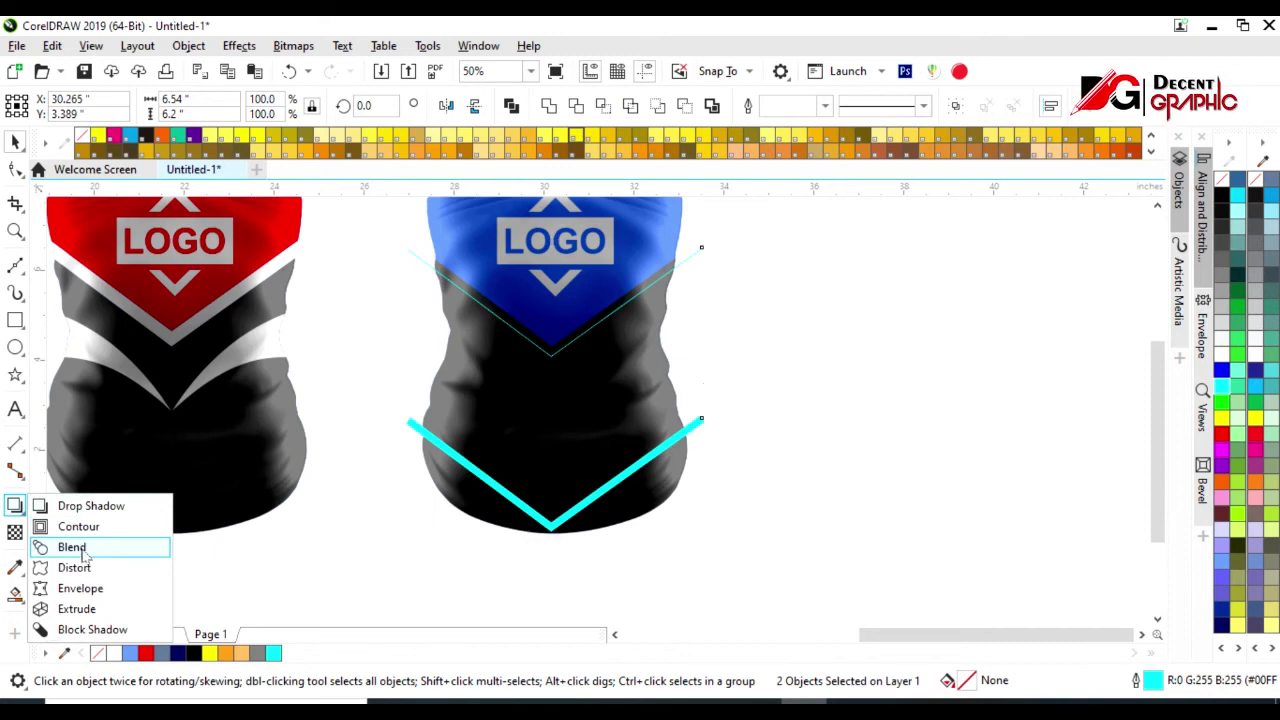
{"action": "left_click", "coordinate": [83, 550]}
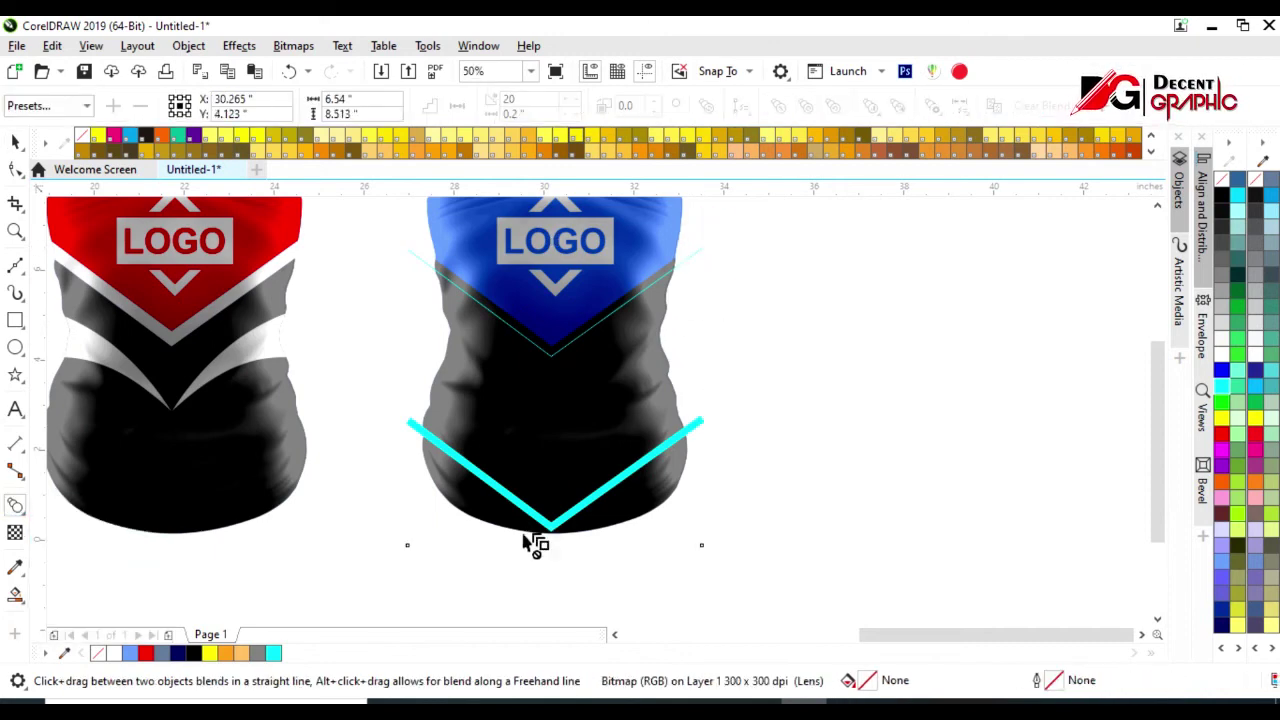
{"action": "left_click_drag", "start_coordinate": [550, 525], "coordinate": [551, 355]}
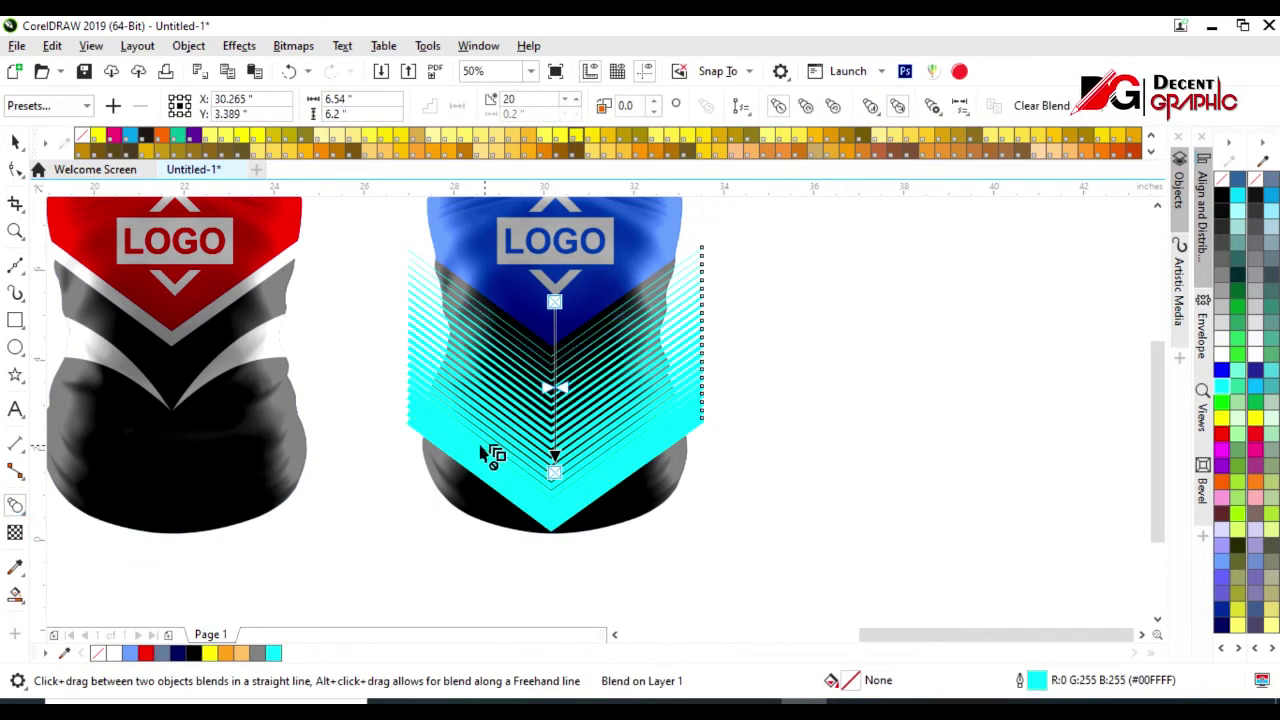
{"action": "left_click", "coordinate": [17, 141]}
{"action": "left_click", "coordinate": [710, 492]}
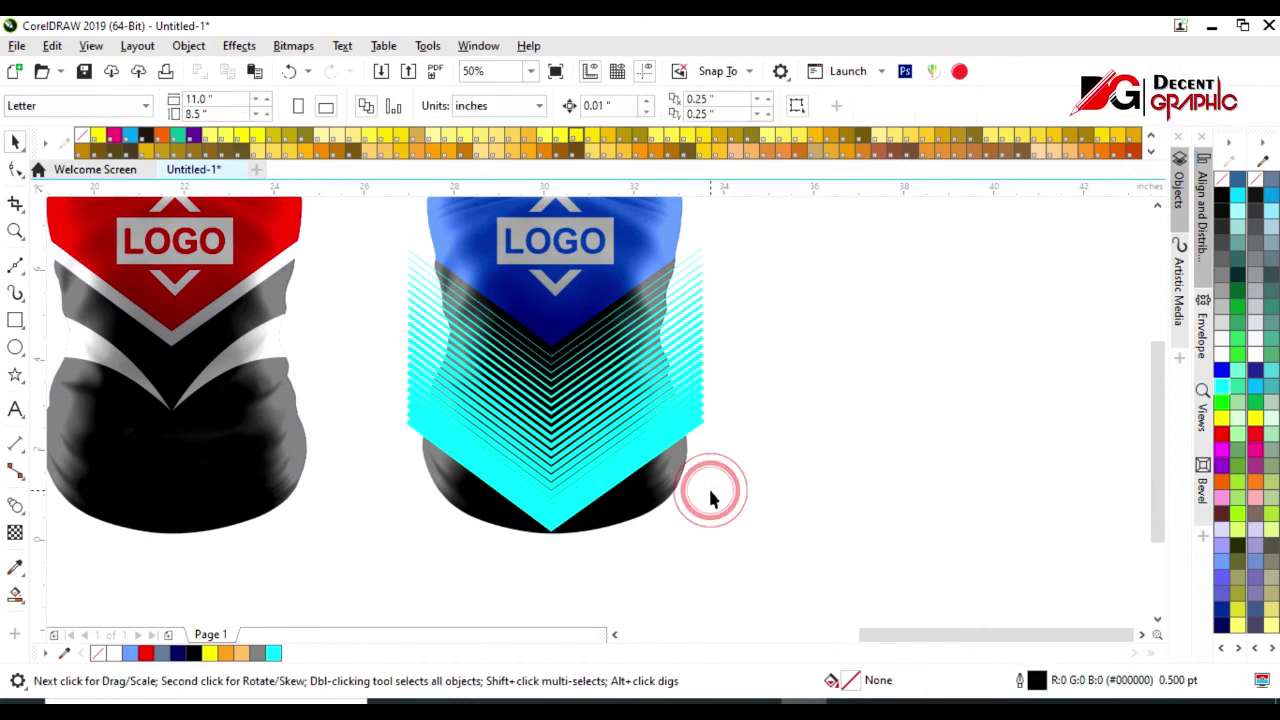
Break the cyan blend apart and PowerClip the stripes inside the grey mask body
{"action": "left_click", "coordinate": [663, 491]}
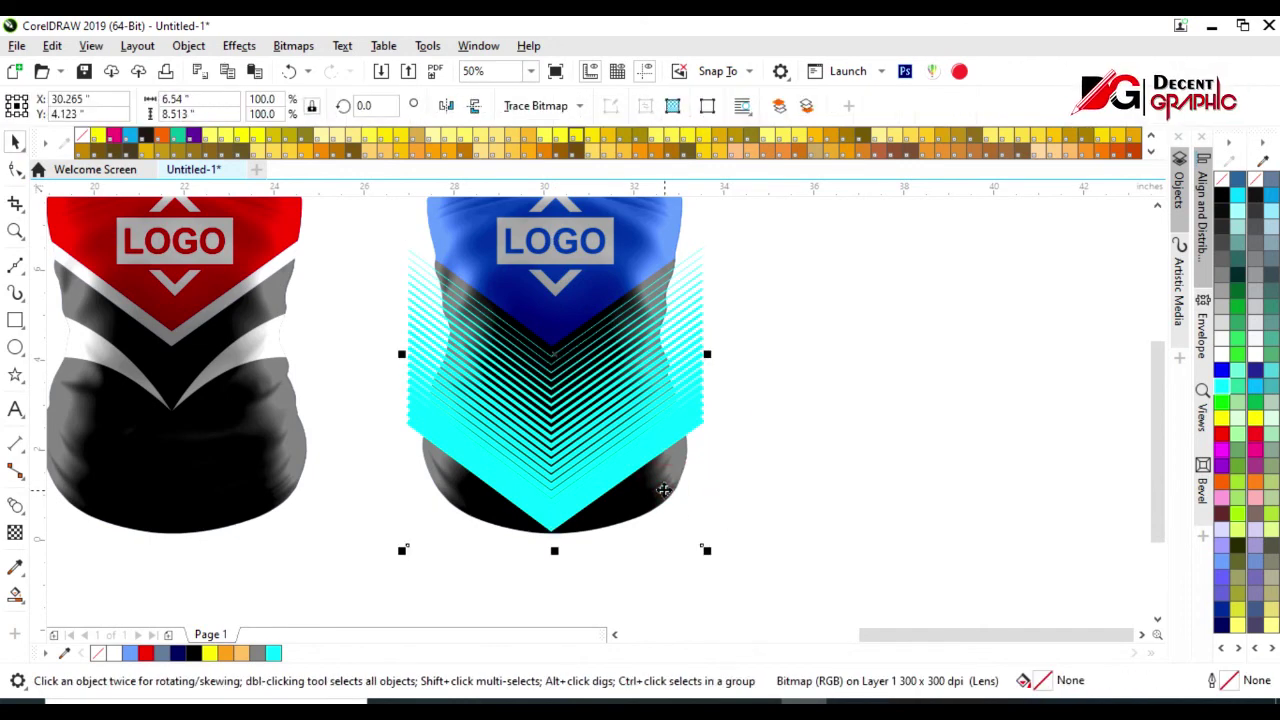
{"action": "left_click", "coordinate": [766, 477]}
{"action": "right_click", "coordinate": [664, 428]}
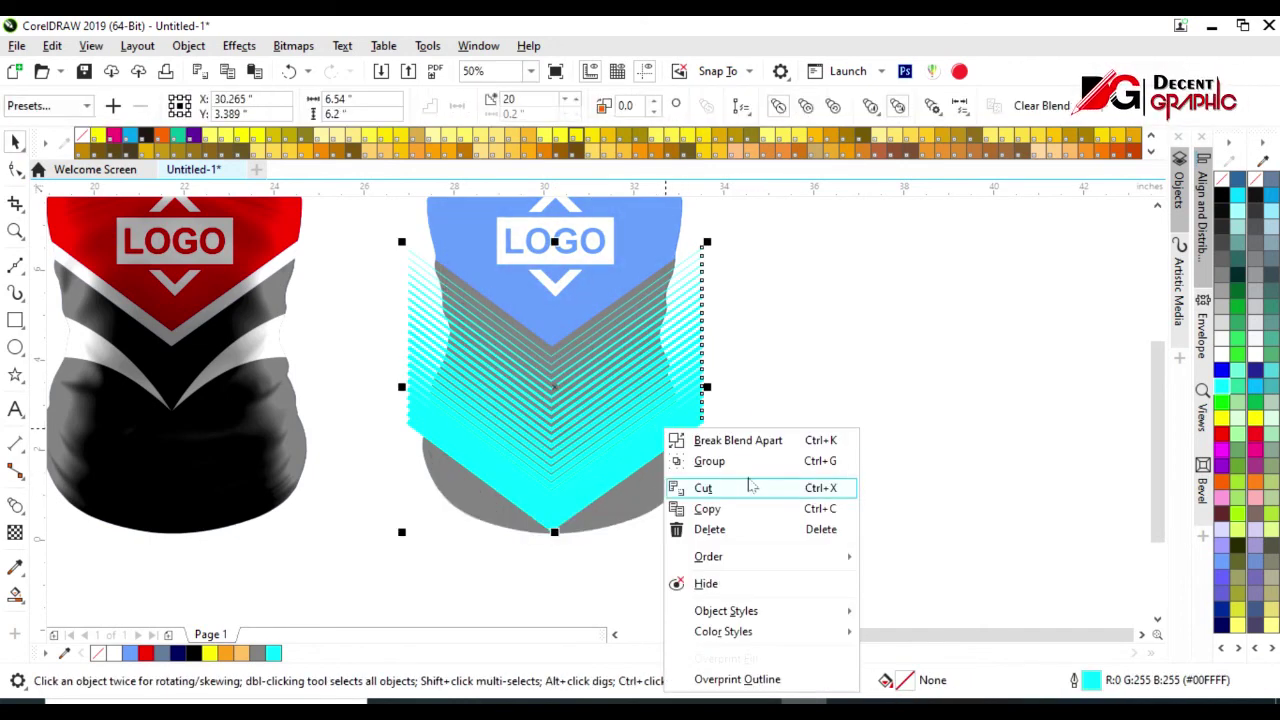
{"action": "left_click", "coordinate": [748, 443]}
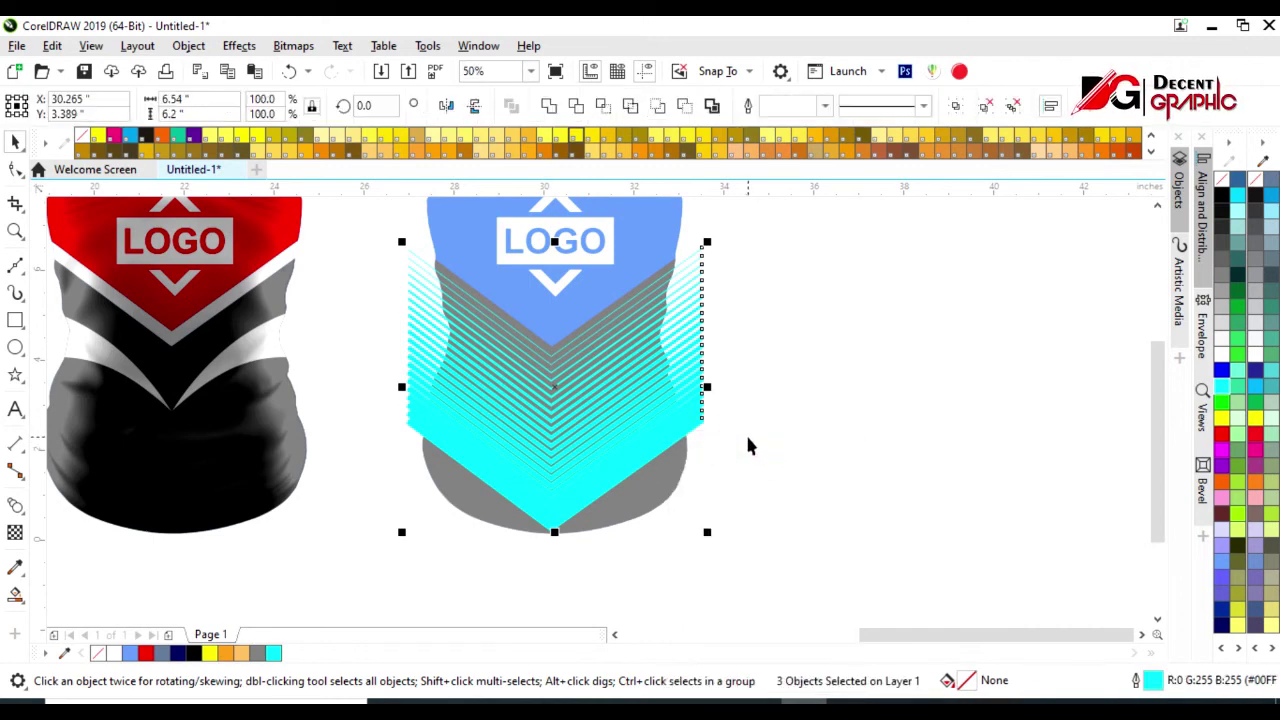
{"action": "right_click", "coordinate": [664, 428]}
{"action": "left_click", "coordinate": [737, 417]}
{"action": "left_click", "coordinate": [651, 494]}
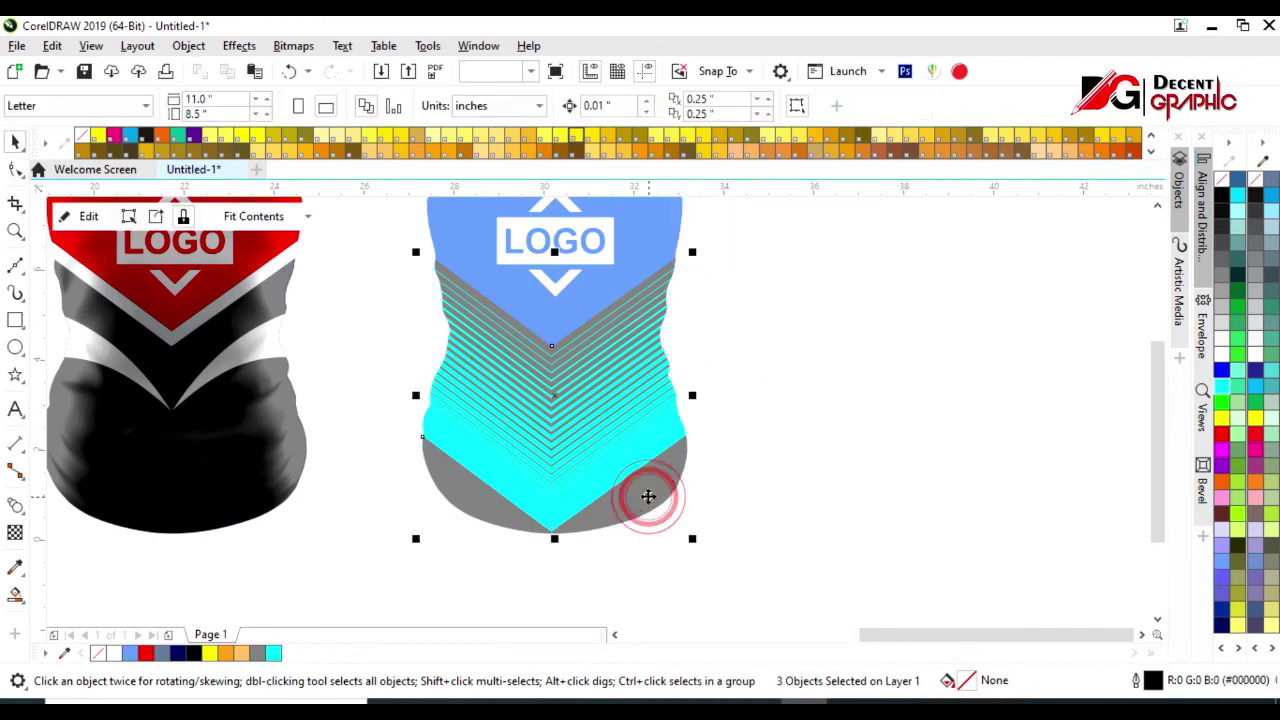
{"action": "left_click", "coordinate": [710, 458]}
Marquee-select all five neck gaiter mockups
{"action": "left_click", "coordinate": [681, 366]}
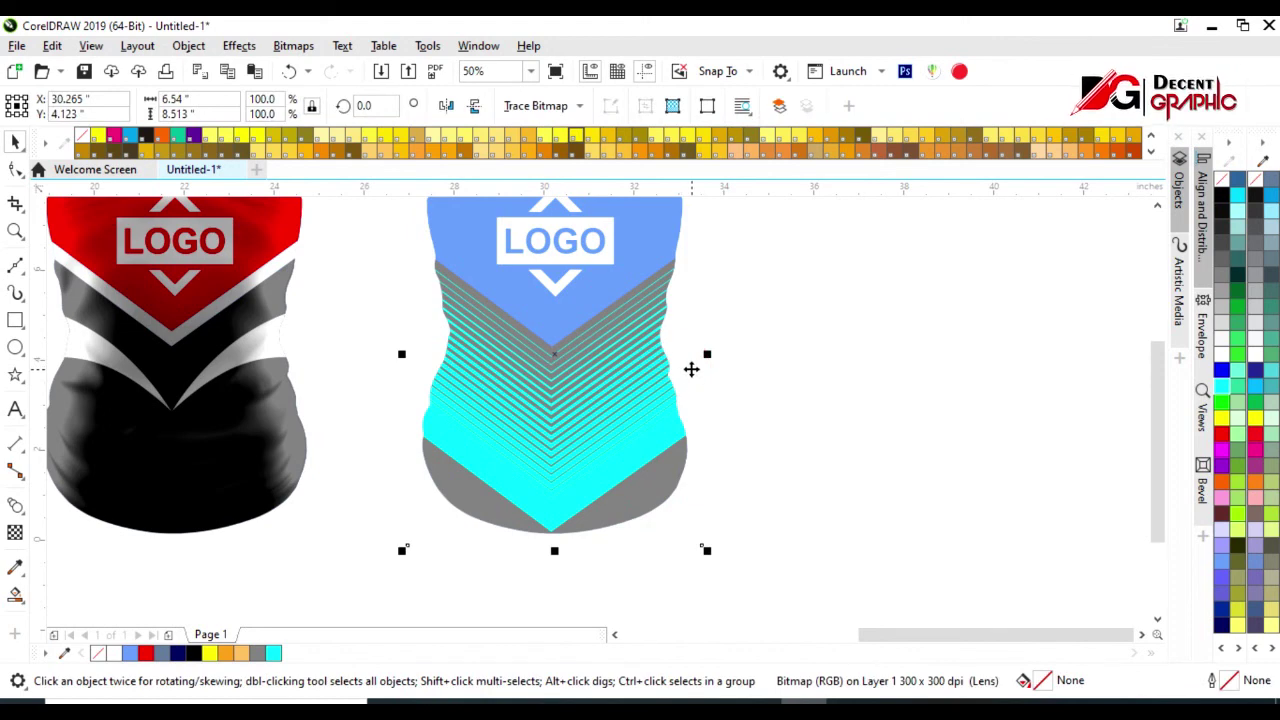
{"action": "scroll", "coordinate": [670, 435], "scroll_direction": "down", "scroll_amount": 1}
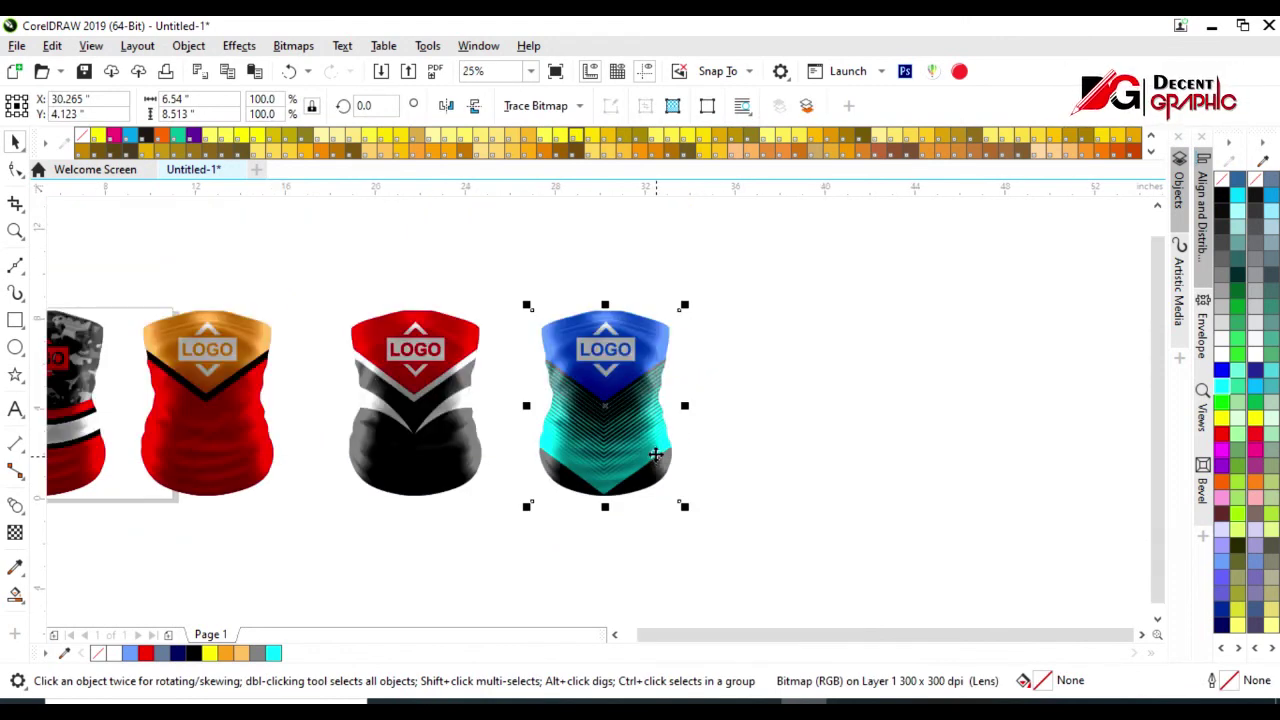
{"action": "left_click_drag", "start_coordinate": [763, 277], "coordinate": [528, 540]}
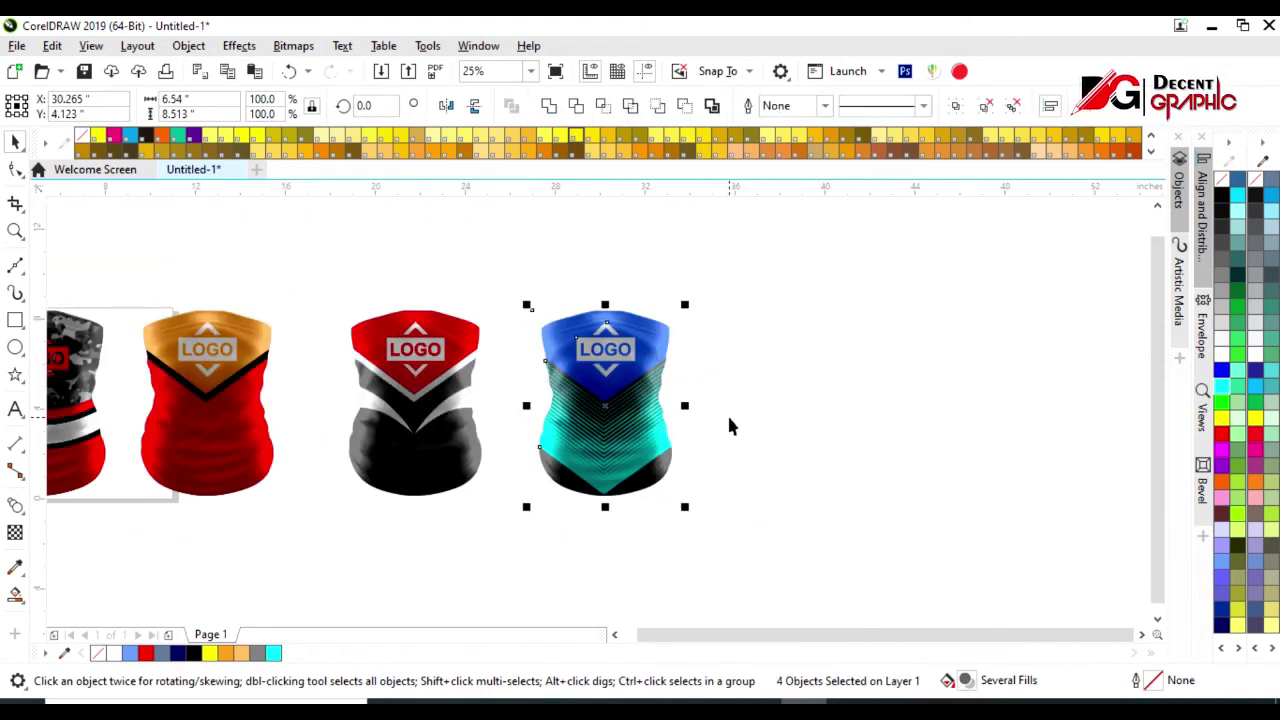
{"action": "scroll", "coordinate": [726, 412], "scroll_direction": "down", "scroll_amount": 1}
{"action": "mouse_move", "coordinate": [760, 317]}
{"action": "left_mouse_down"}
{"action": "mouse_move", "coordinate": [157, 571]}
{"action": "mouse_move", "coordinate": [333, 575]}
{"action": "left_mouse_up"}
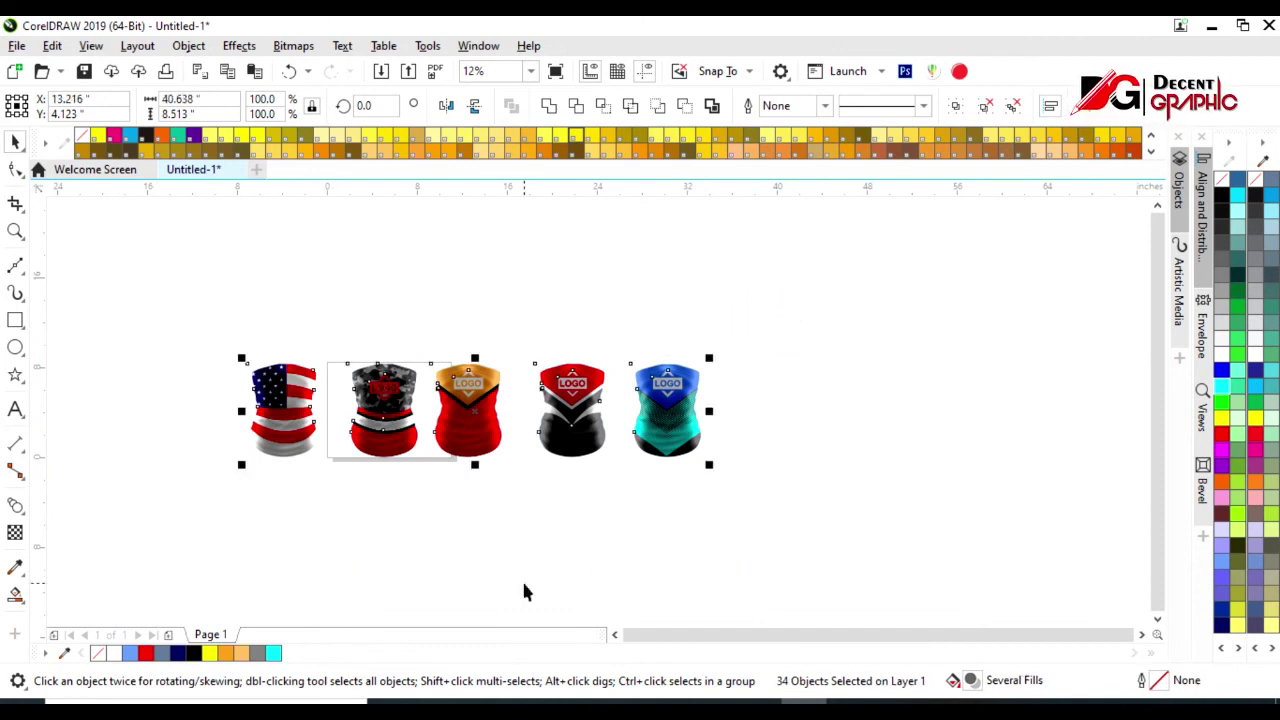
Zoom to the five selected mockups with Shift+F2, then deselect everything
{"action": "key", "text": "shift+F2"}
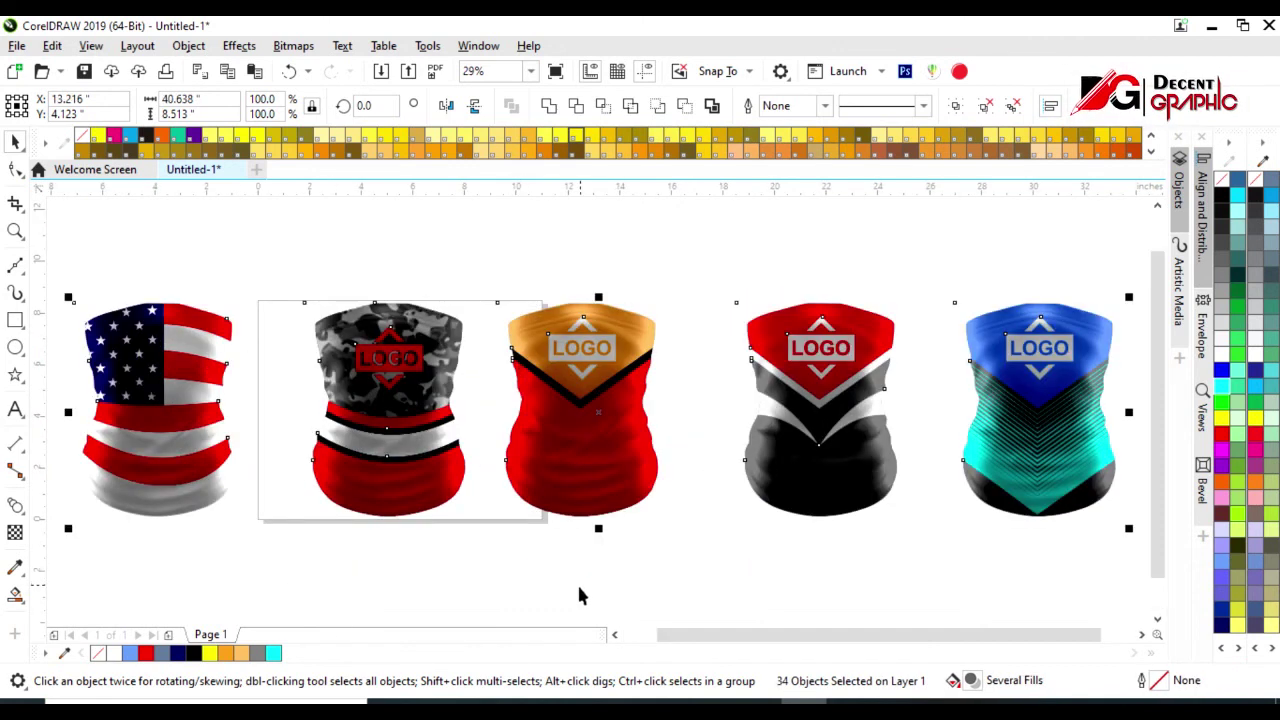
{"action": "left_click", "coordinate": [551, 600]}
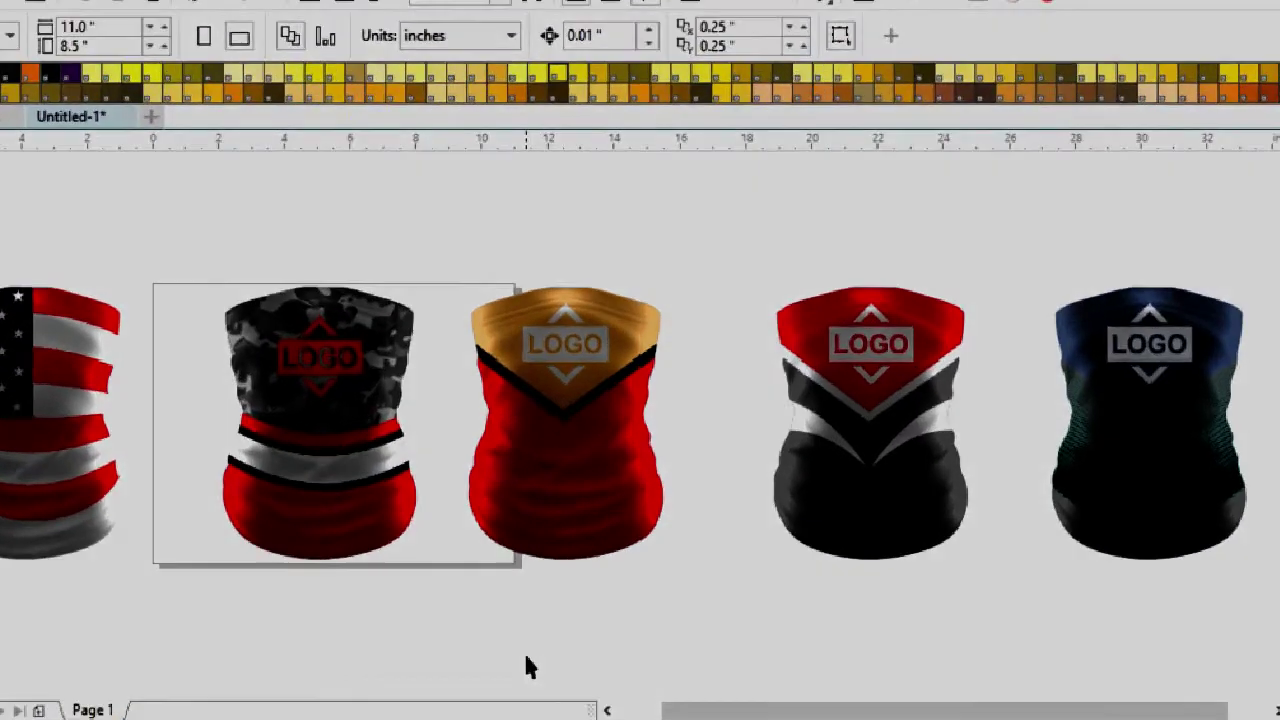